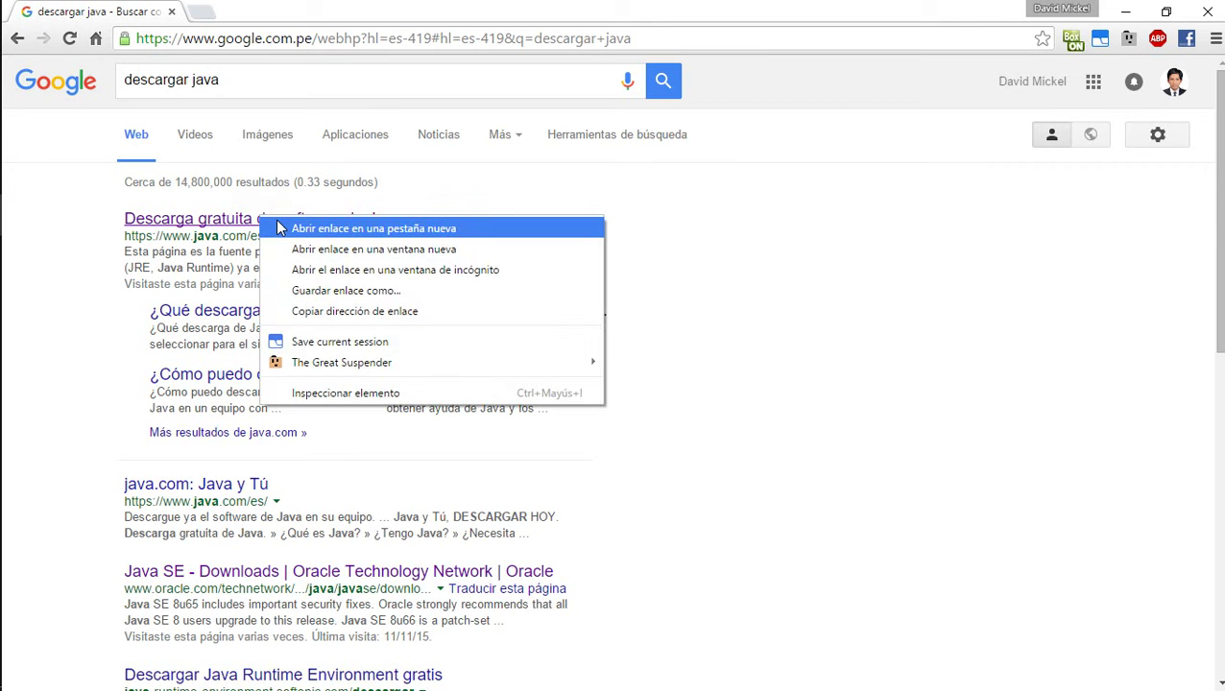
# - Open the "Descarga gratuita de software de Java" search result in a separate tab, view the Java download page, and close it
pyautogui.click(278, 228)
pyautogui.click(270, 9)
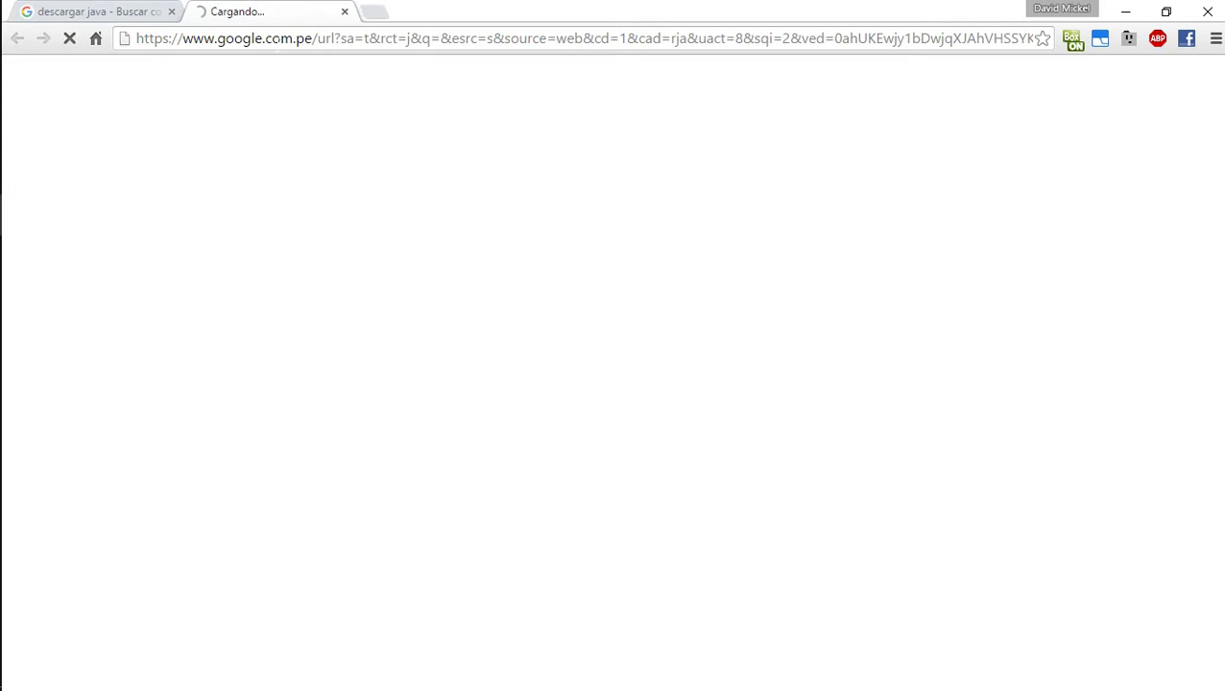
pyautogui.click(96, 10)
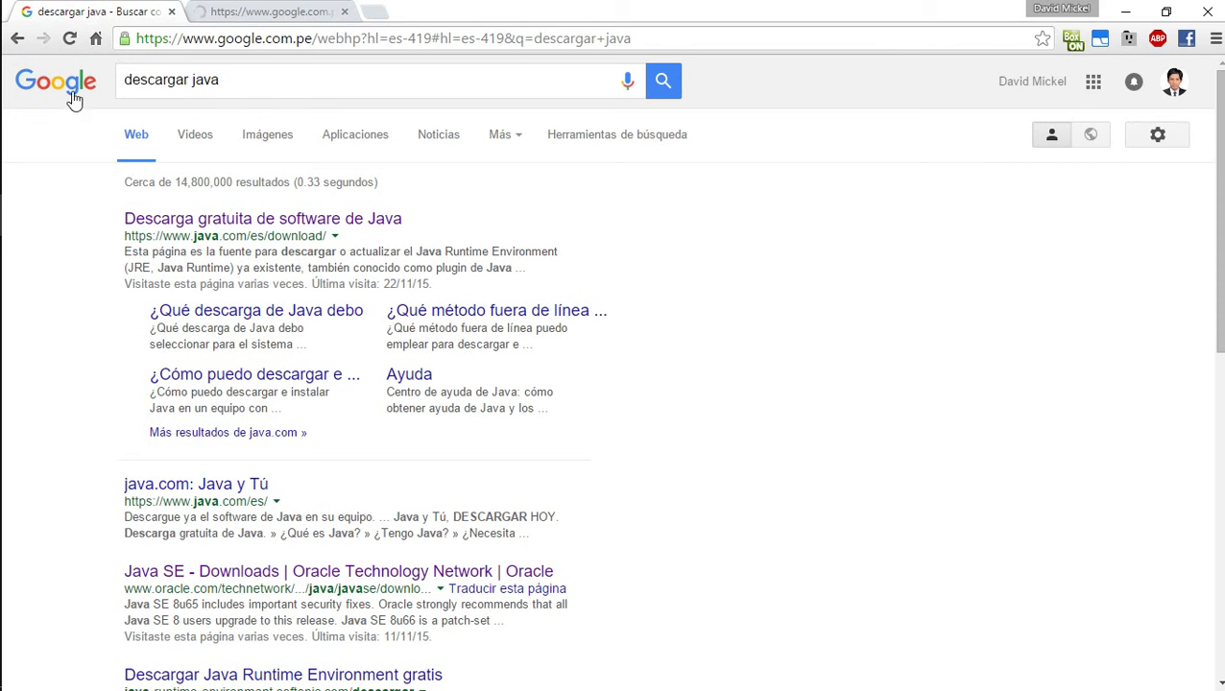
pyautogui.click(274, 81)
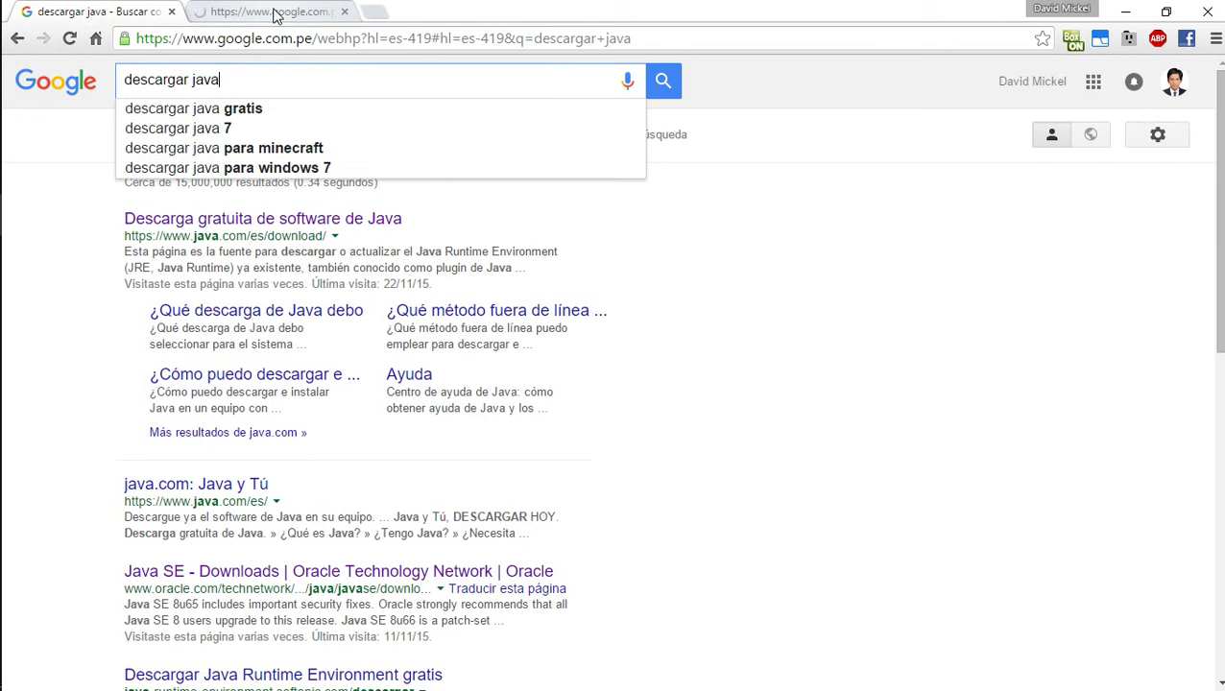
pyautogui.click(875, 255)
pyautogui.click(523, 84)
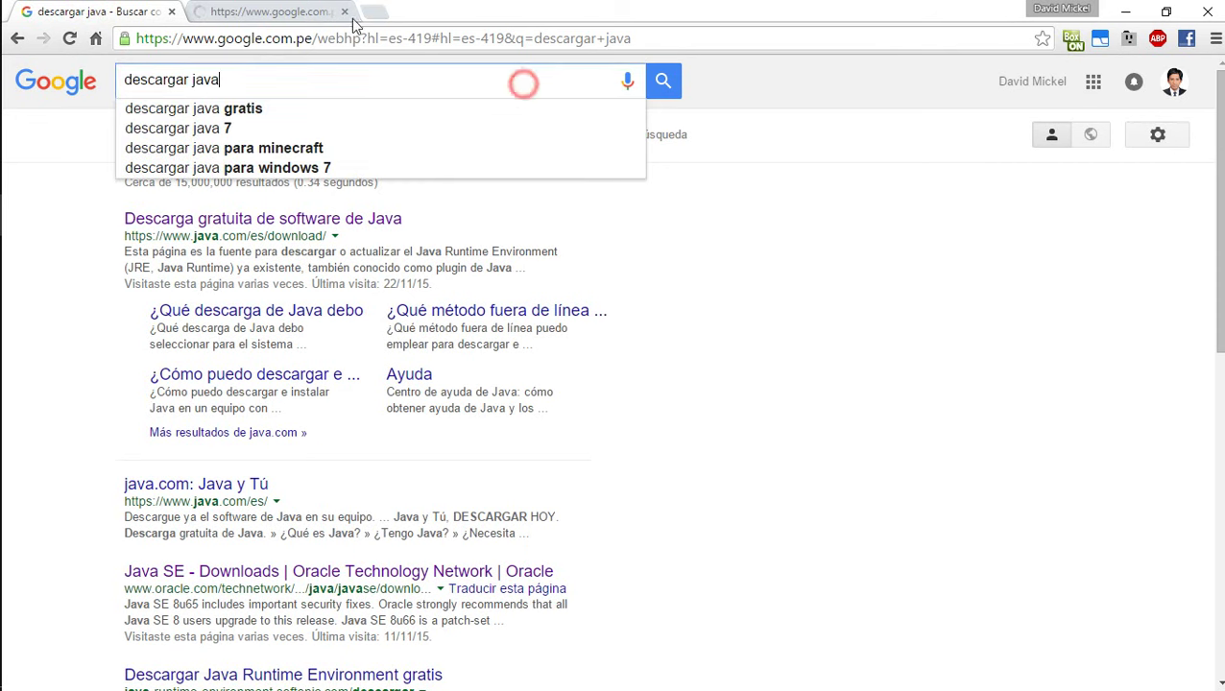
pyautogui.click(261, 13)
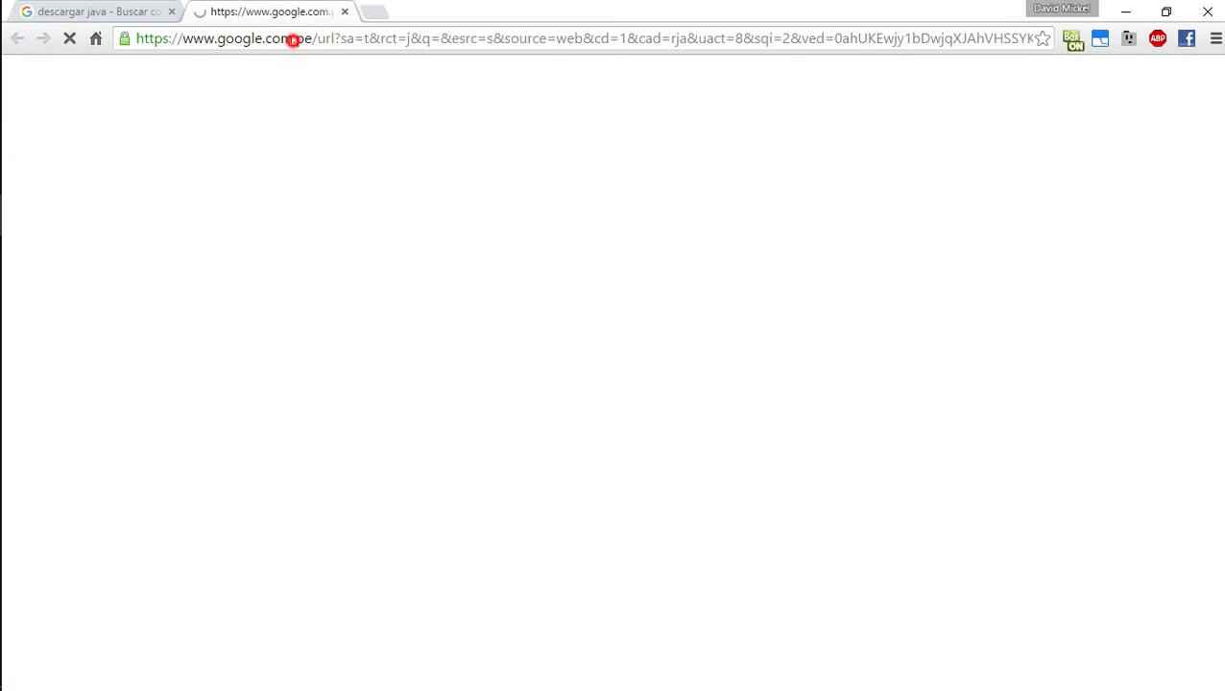
pyautogui.click(293, 41)
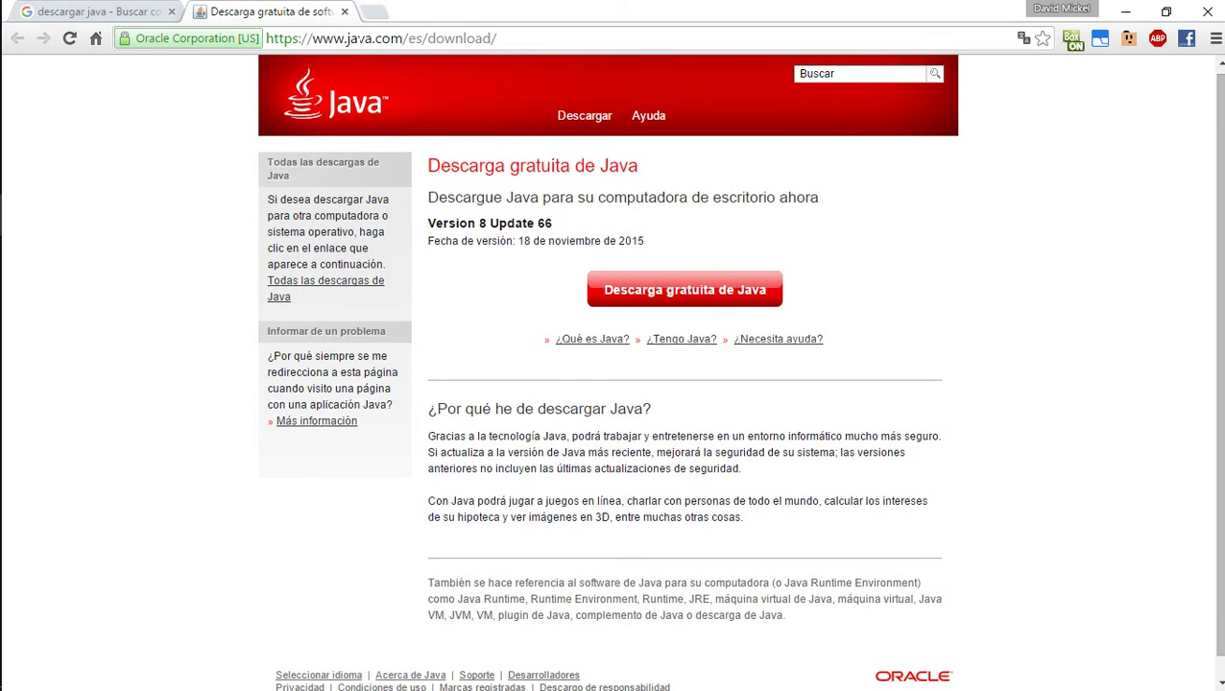
pyautogui.click(345, 14)
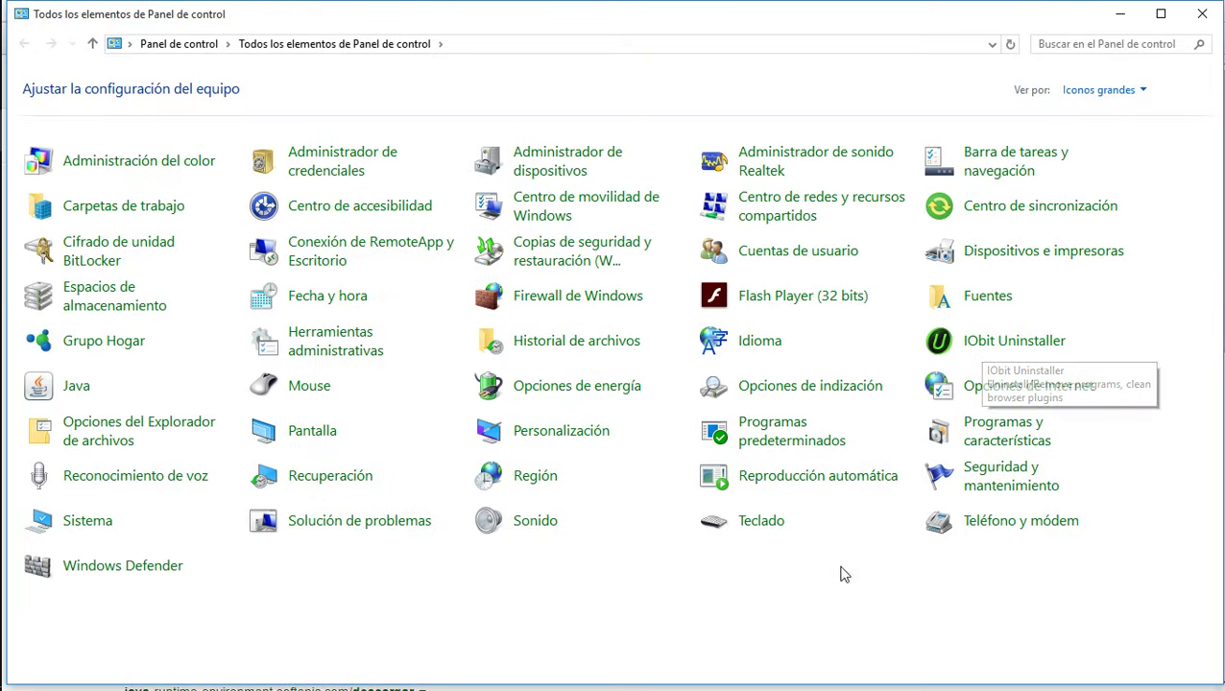
# - Open Java's settings from the Windows Control Panel, review its update options, and close the Java Control Panel
pyautogui.click(77, 394)
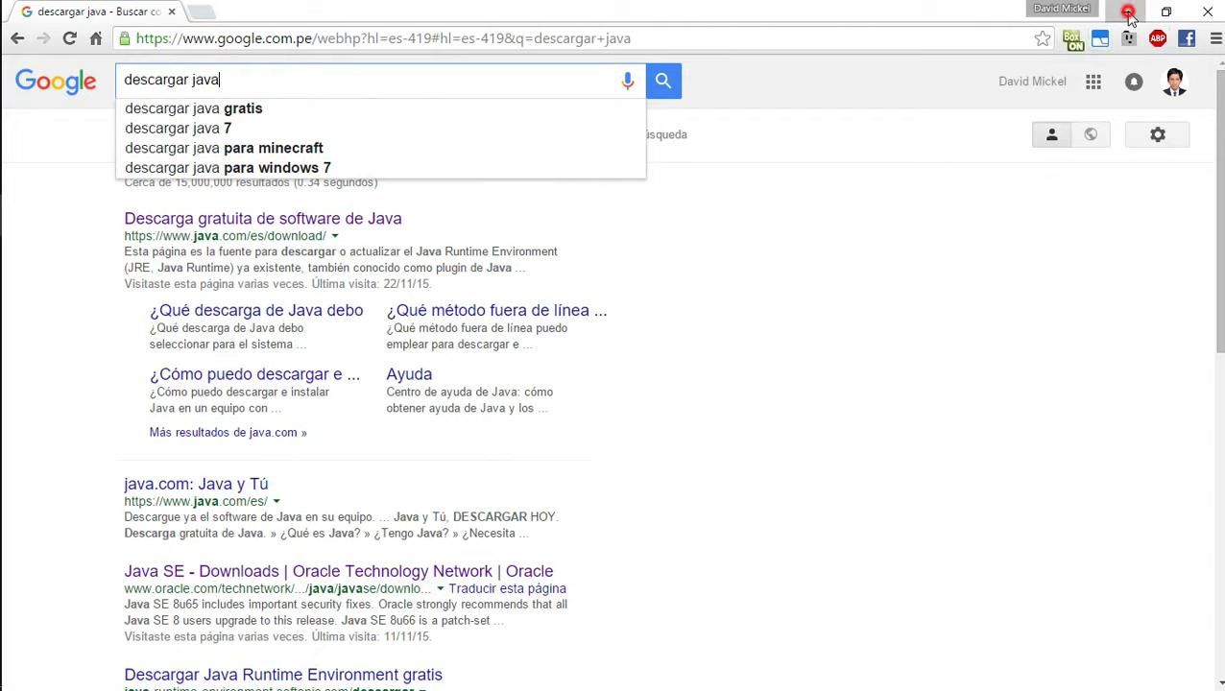
pyautogui.click(1125, 12)
pyautogui.rightClick(345, 319)
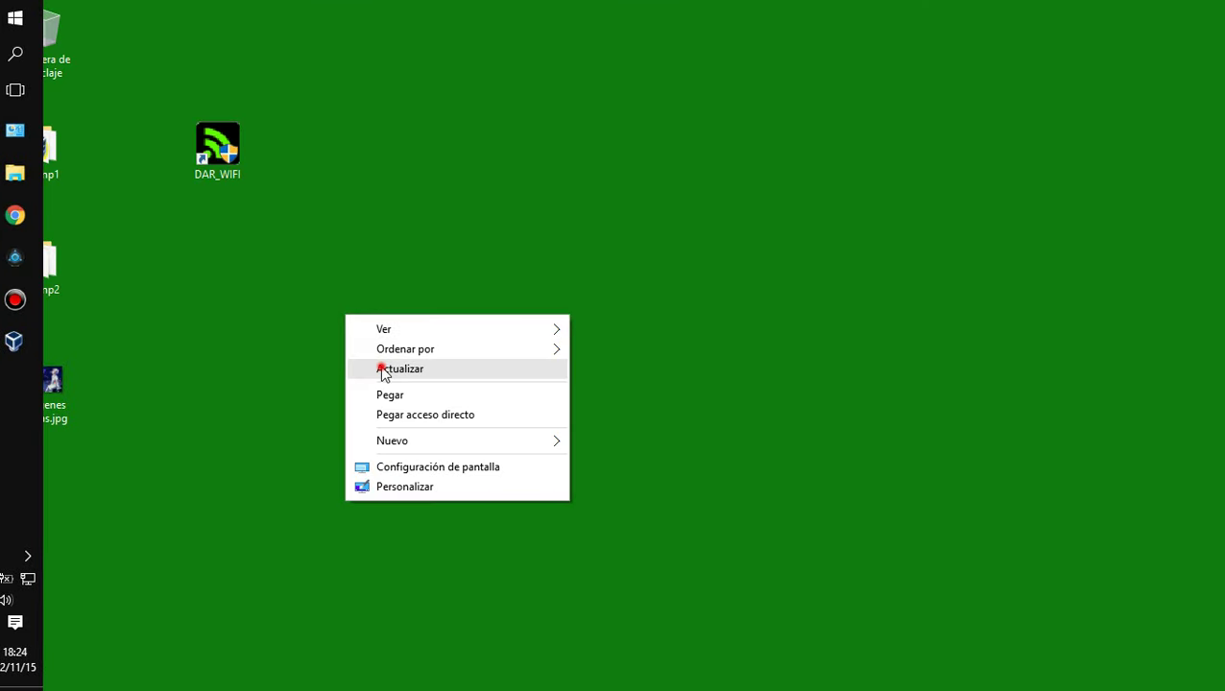
pyautogui.click(383, 369)
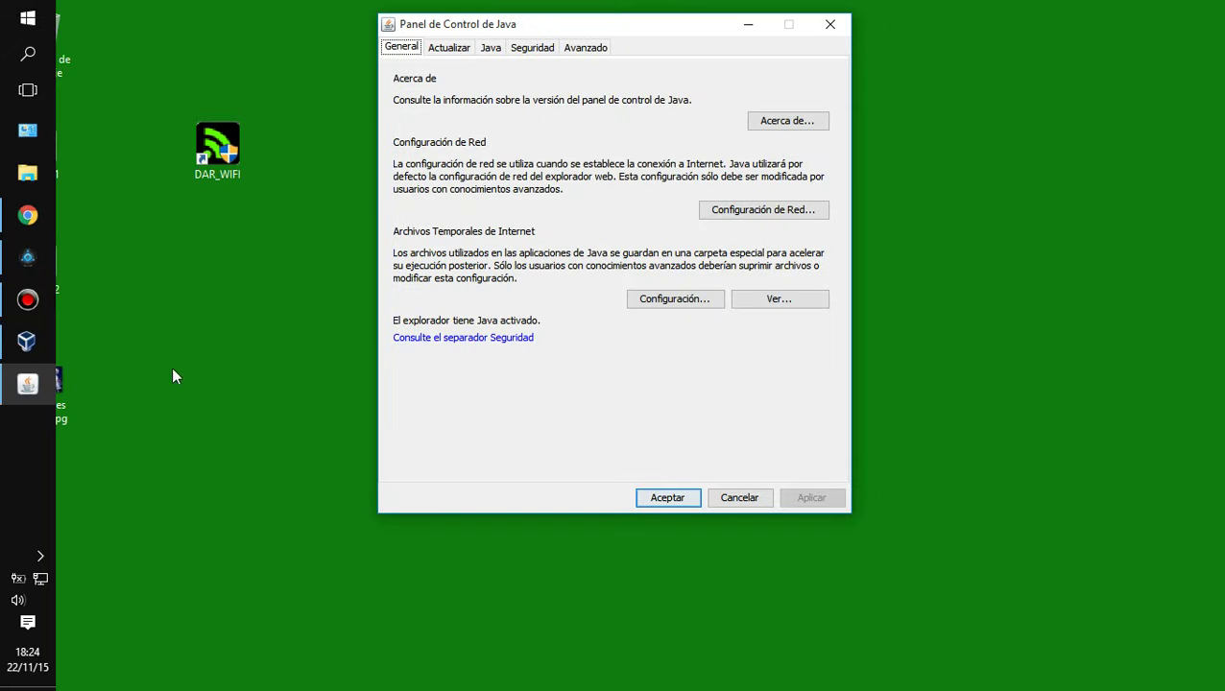
pyautogui.click(444, 48)
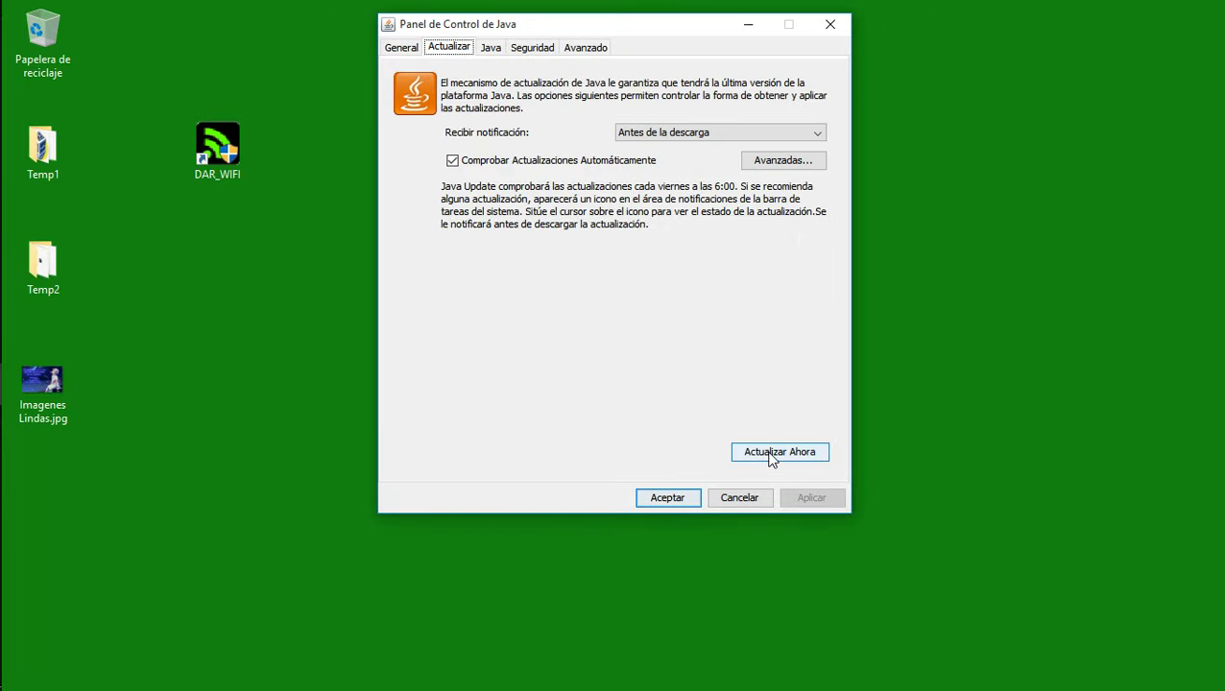
pyautogui.click(669, 498)
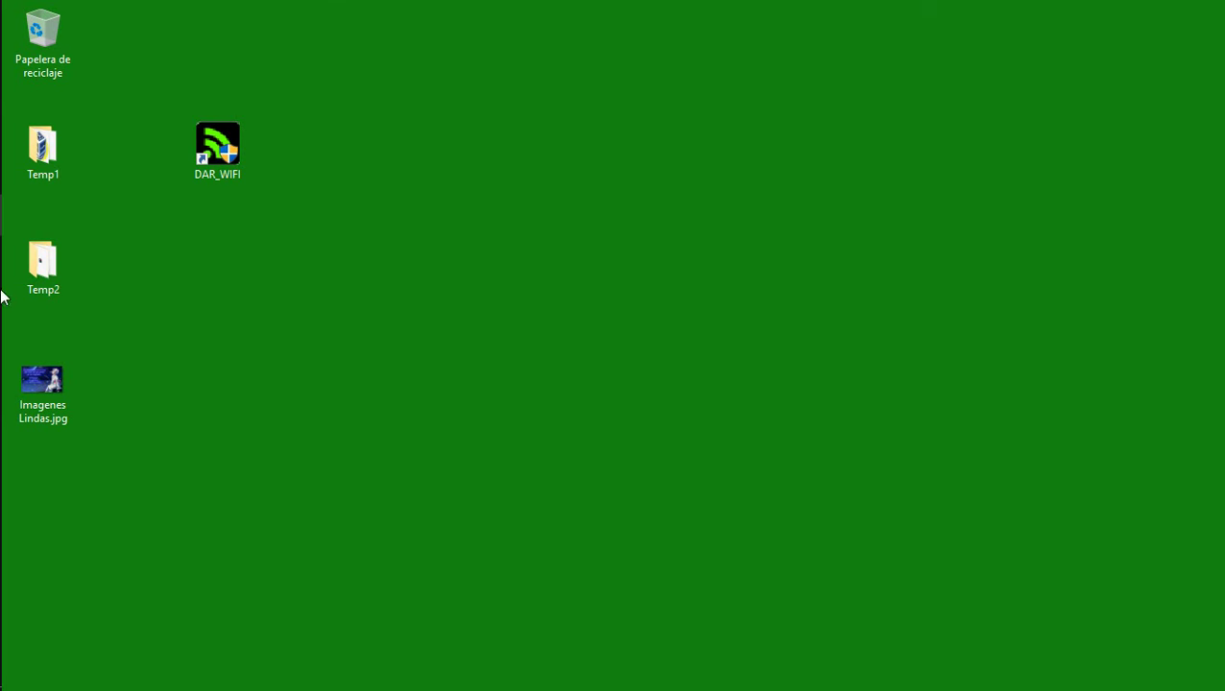
# - Switch to Chrome, load dar-wifi.blogspot.com in a new tab, and open the Wi-Fi access point post
pyautogui.click(27, 215)
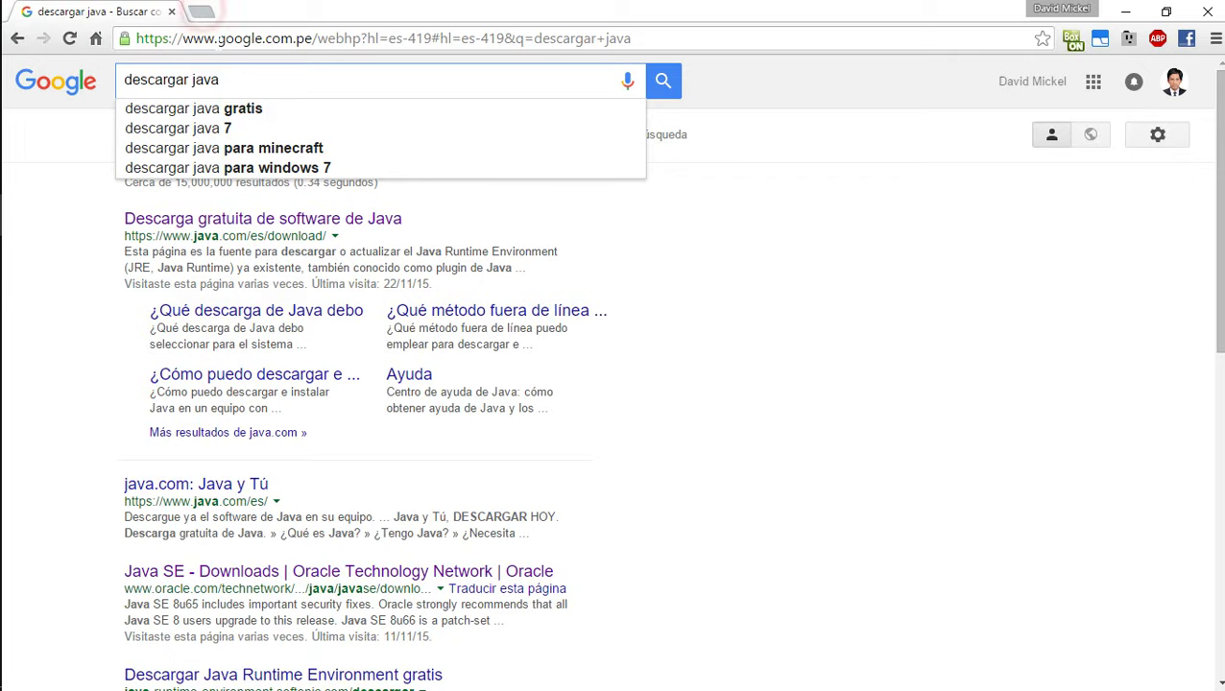
pyautogui.click(202, 11)
pyautogui.write('dar')
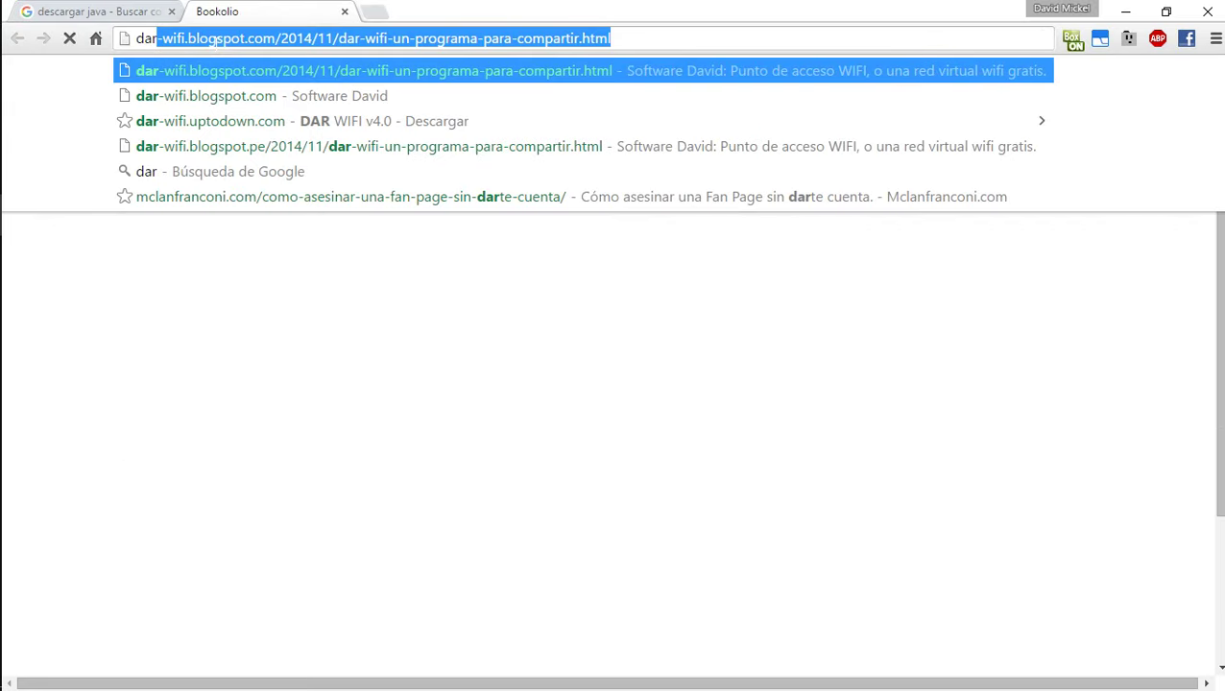
pyautogui.write('-')
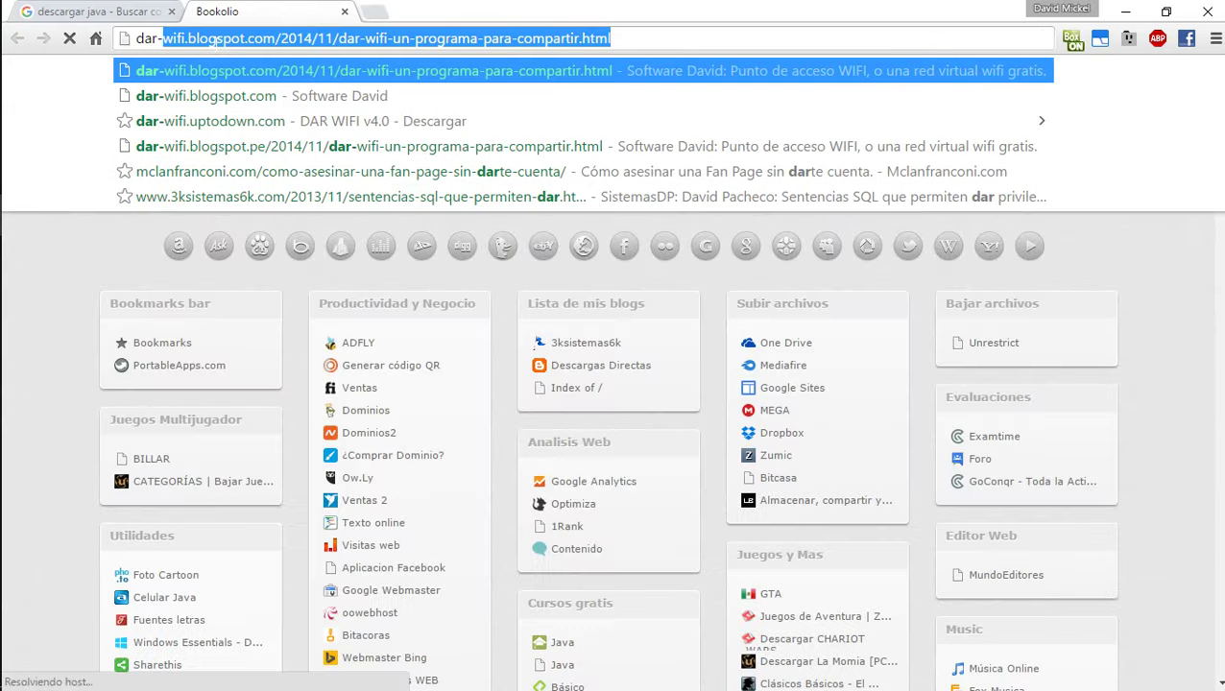
pyautogui.write('wifi.bl')
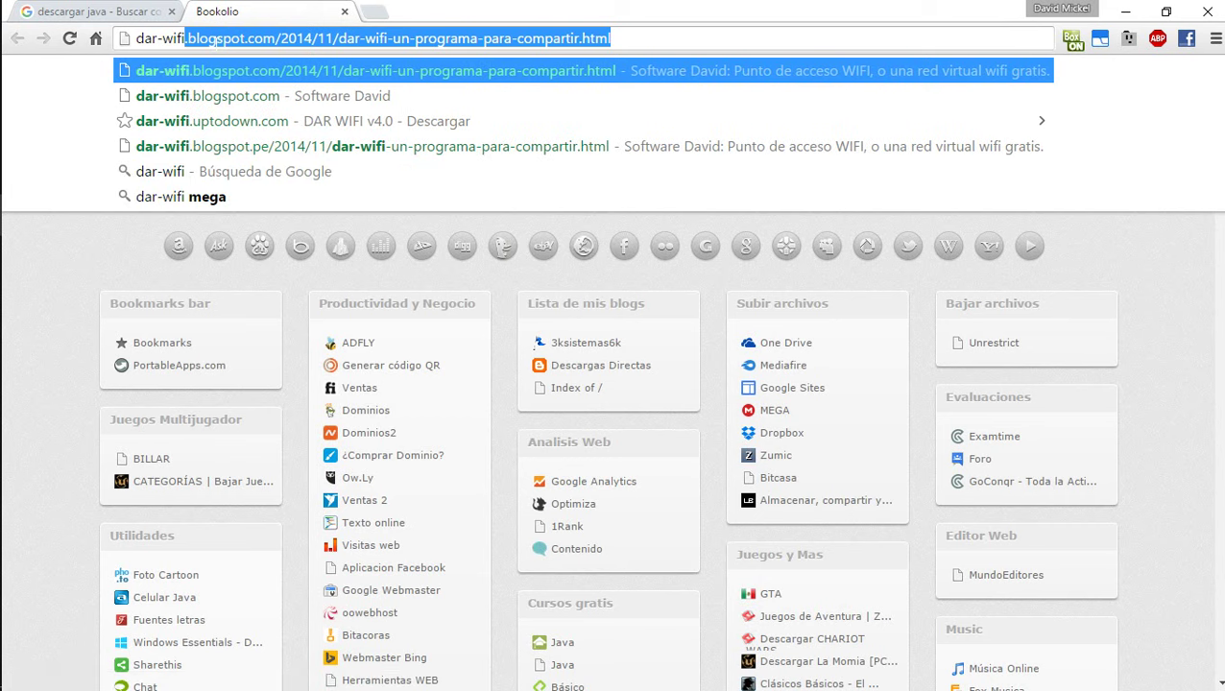
pyautogui.write('ogspot.')
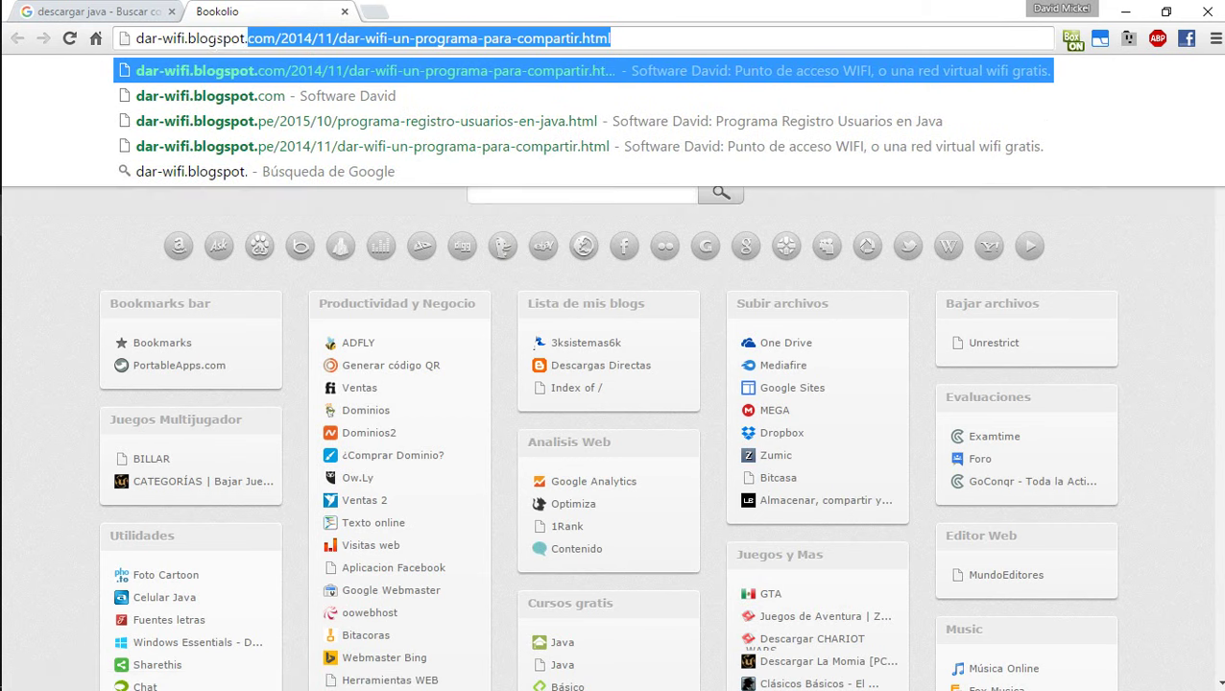
pyautogui.write('com')
pyautogui.press('Return')
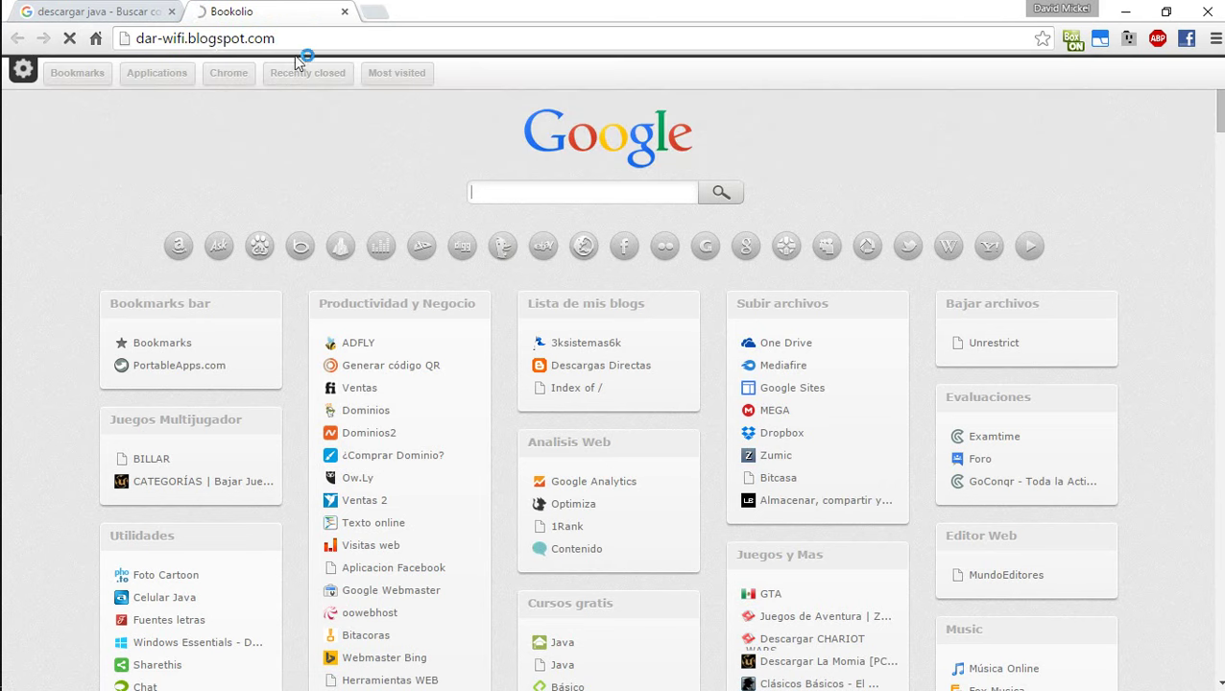
pyautogui.click(526, 182)
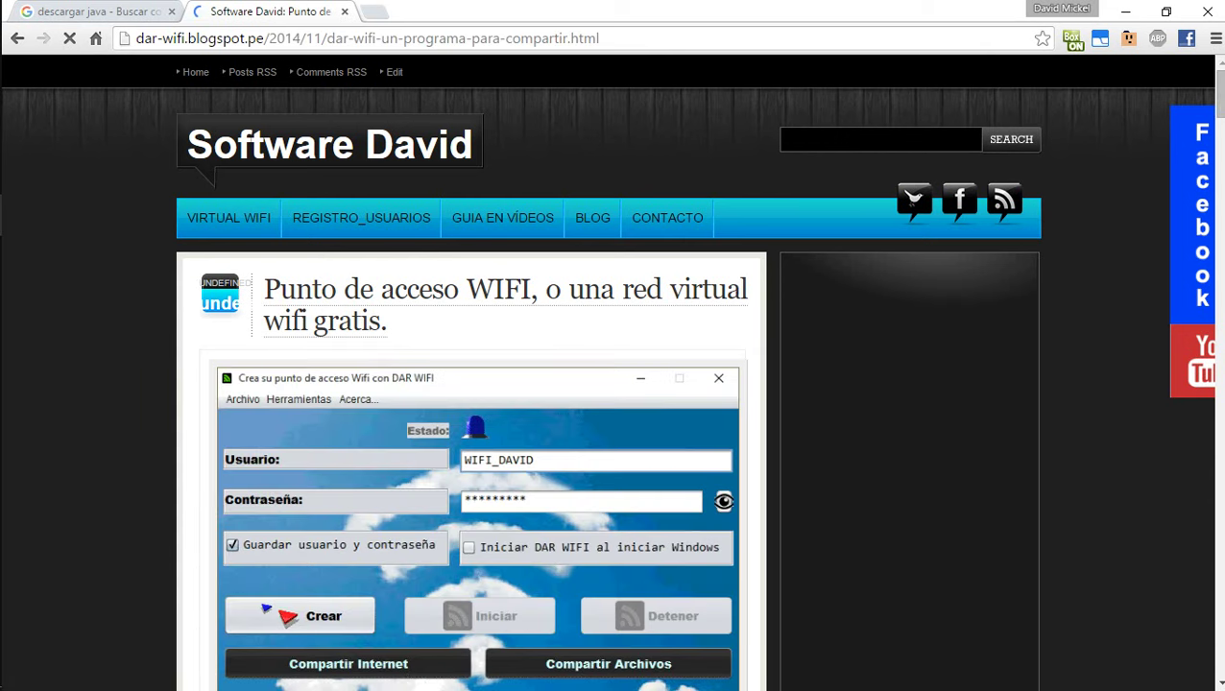
# - Look through the DAR WIFI article for the download options, requirements, compatibility notes and instructions for sharing Internet
pyautogui.scroll(-2, 612, 384)
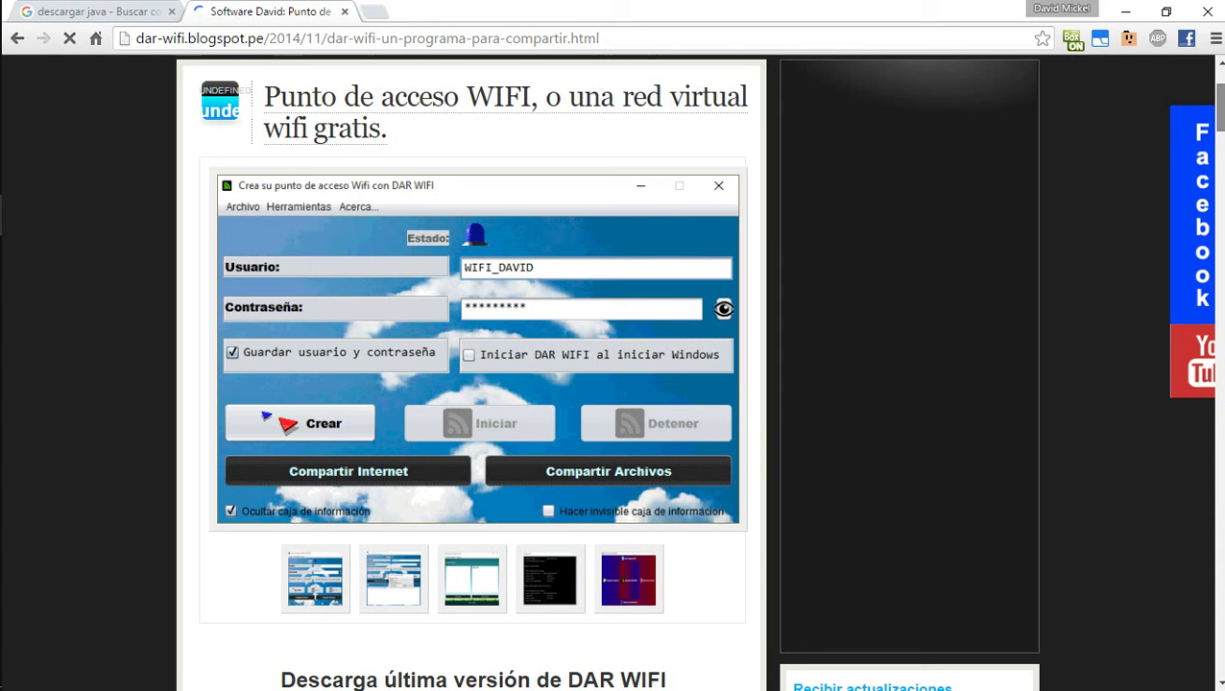
pyautogui.scroll(-3, 471, 365)
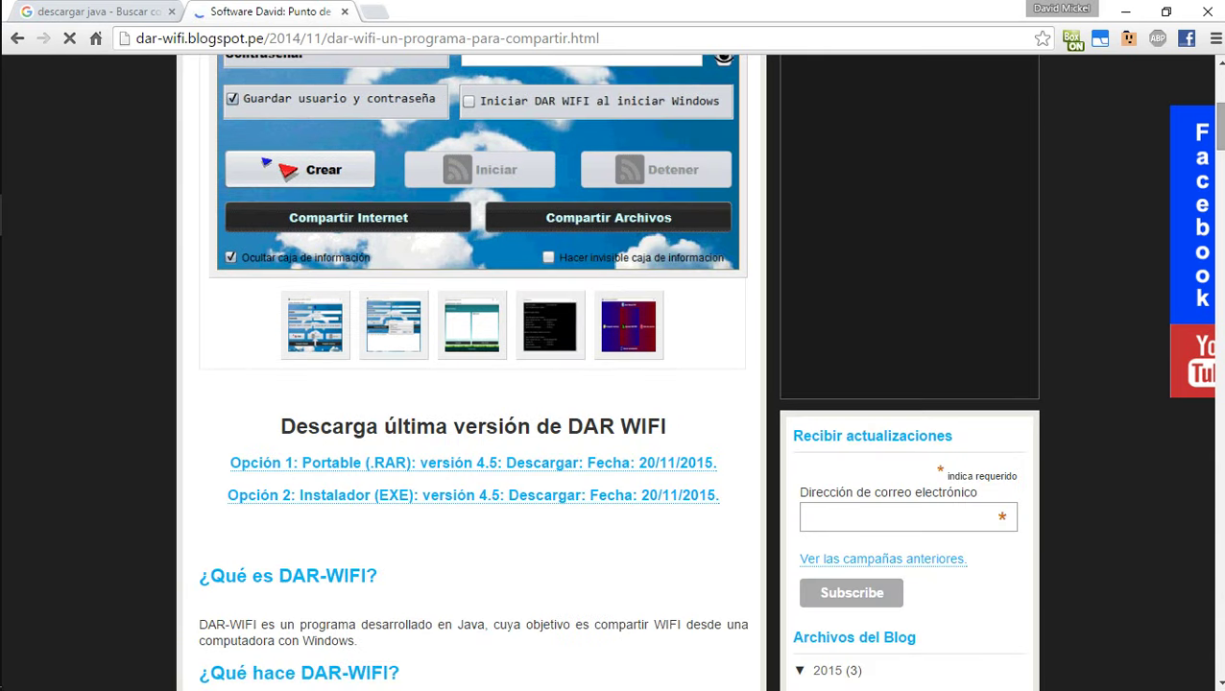
pyautogui.scroll(-3, 470, 365)
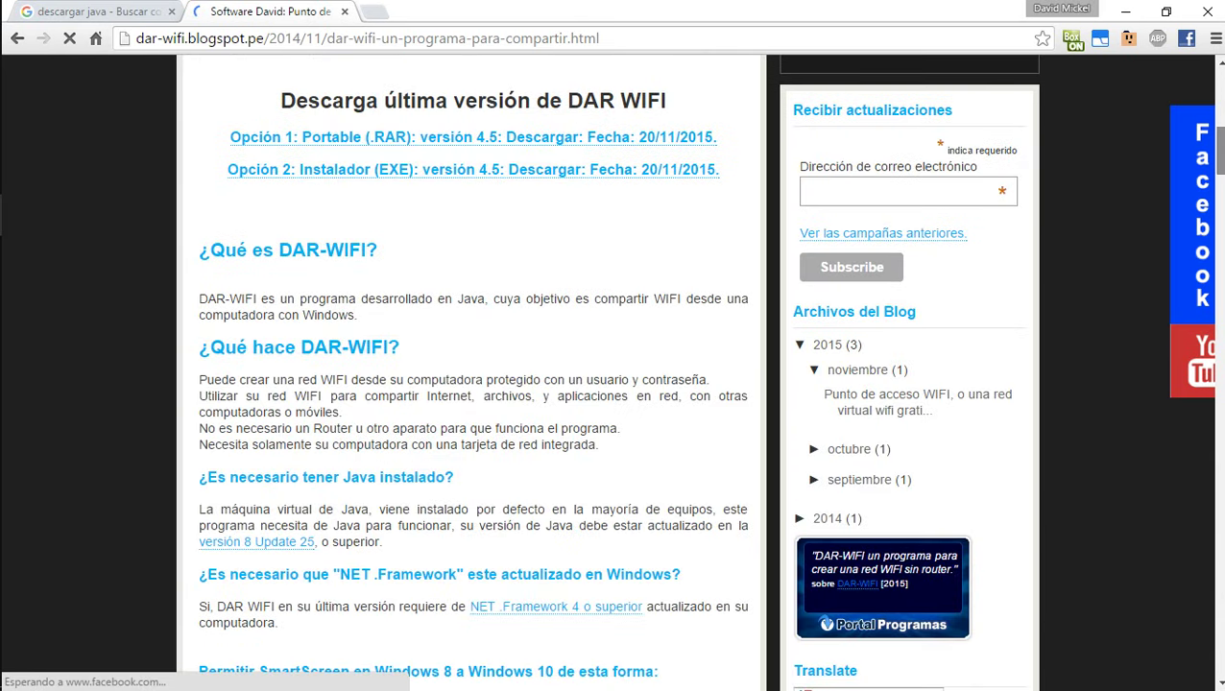
pyautogui.scroll(-7, 471, 365)
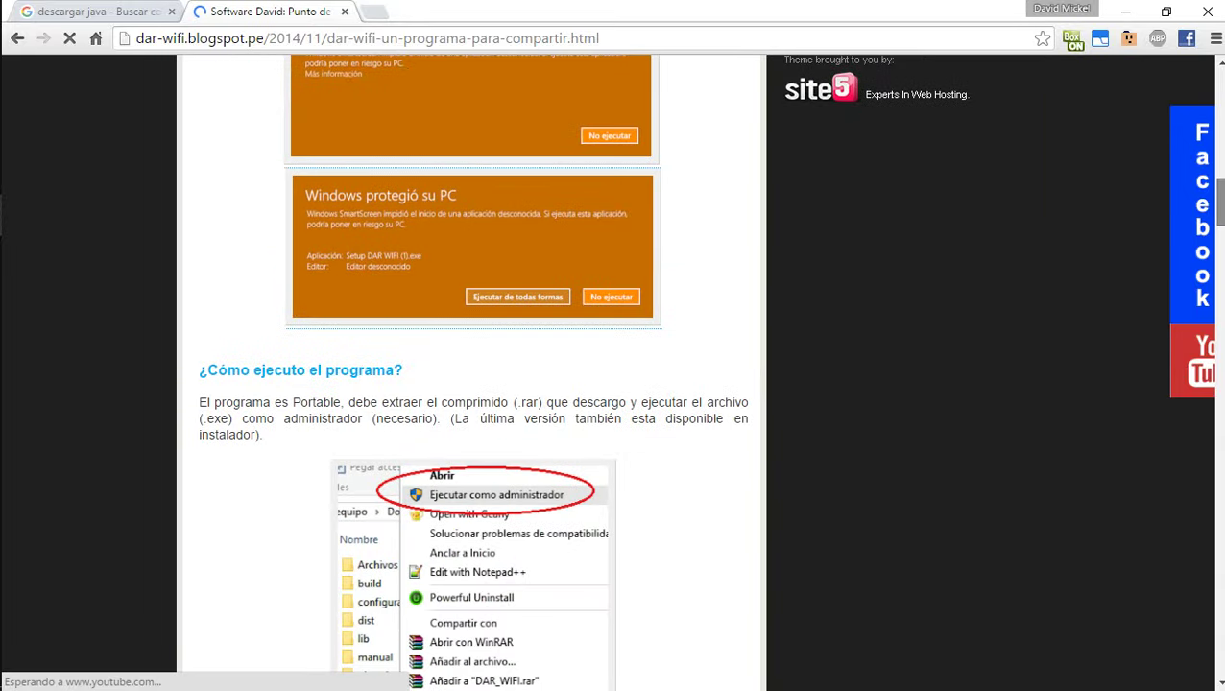
pyautogui.scroll(-15, 470, 365)
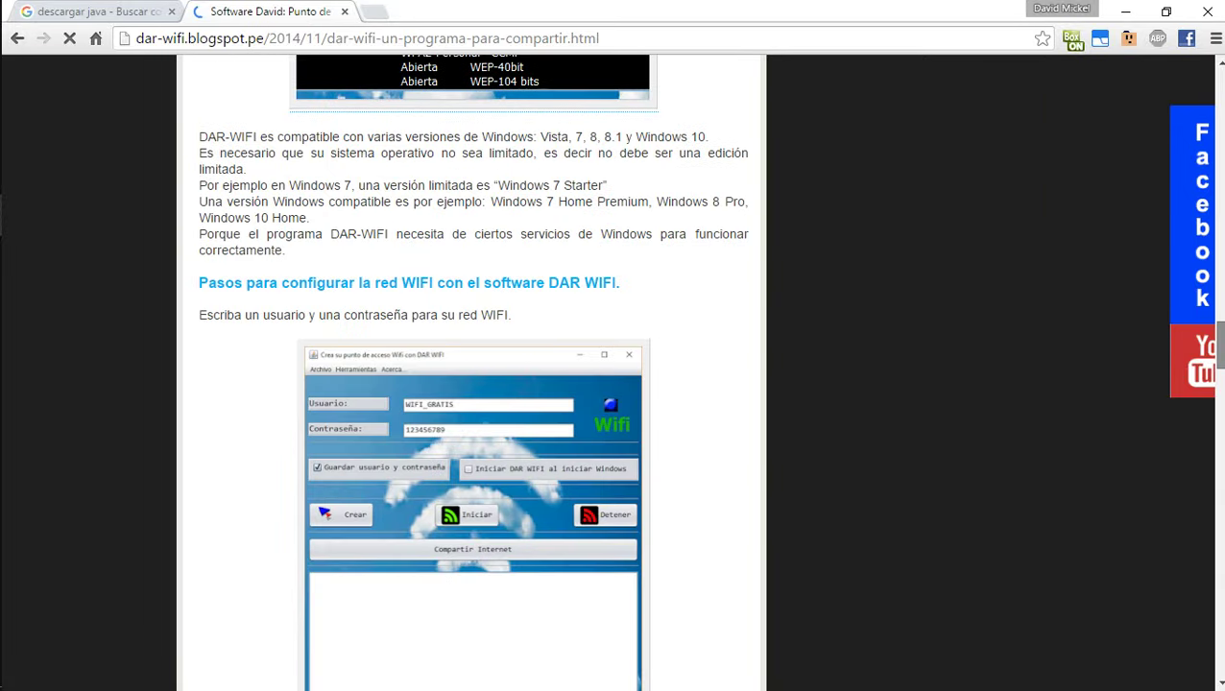
pyautogui.scroll(-3, 1222, 423)
pyautogui.scroll(-6, 1222, 438)
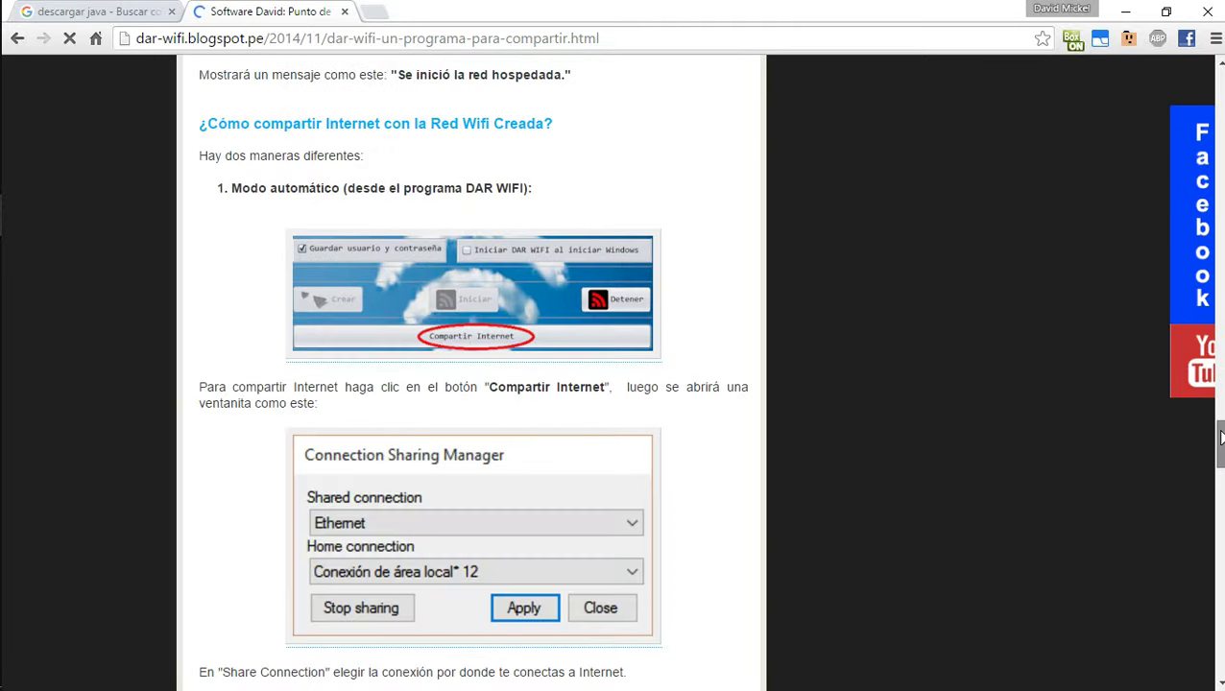
pyautogui.scroll(20, 1222, 438)
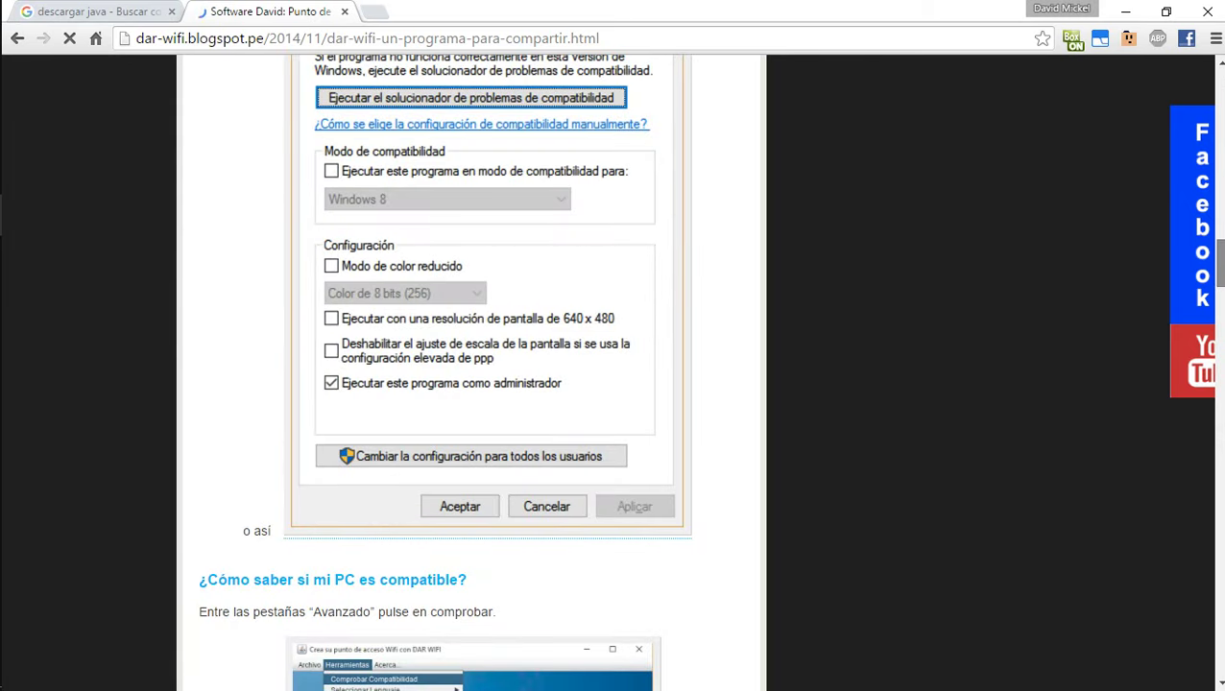
pyautogui.scroll(20, 471, 374)
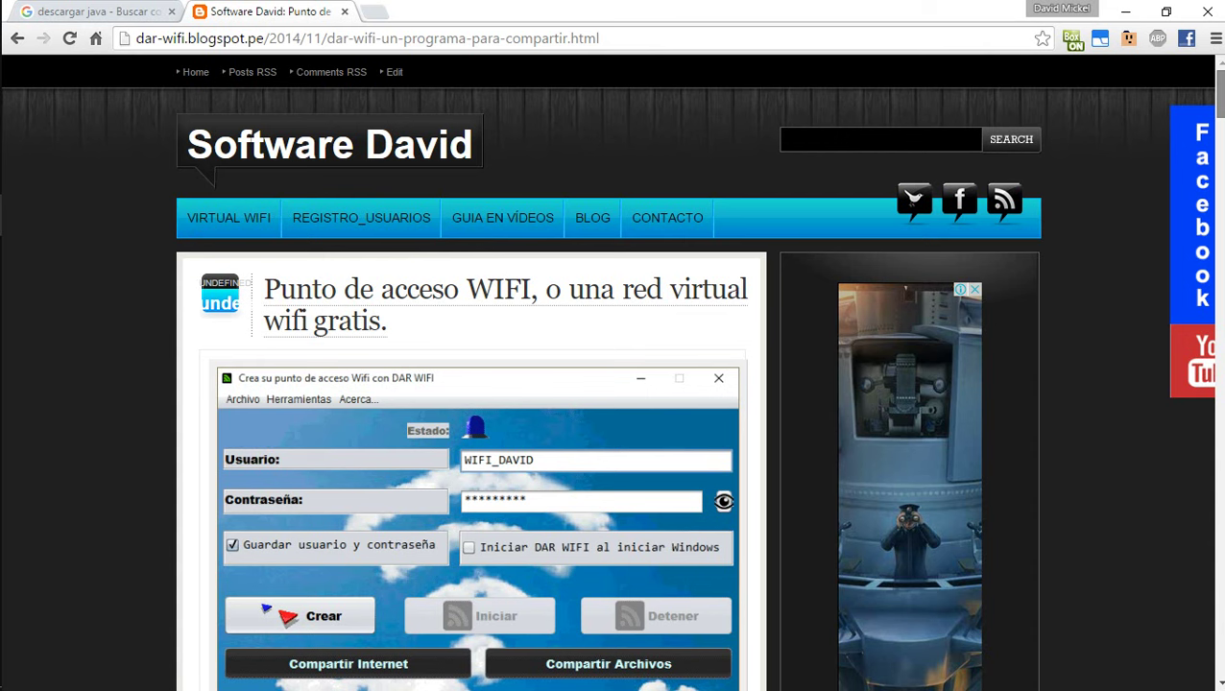
# - Follow the "Opción 1: Portable (.RAR)" version 4.5 download link for DAR WIFI and skip the AdF.ly advertisement
pyautogui.scroll(-1, 614, 384)
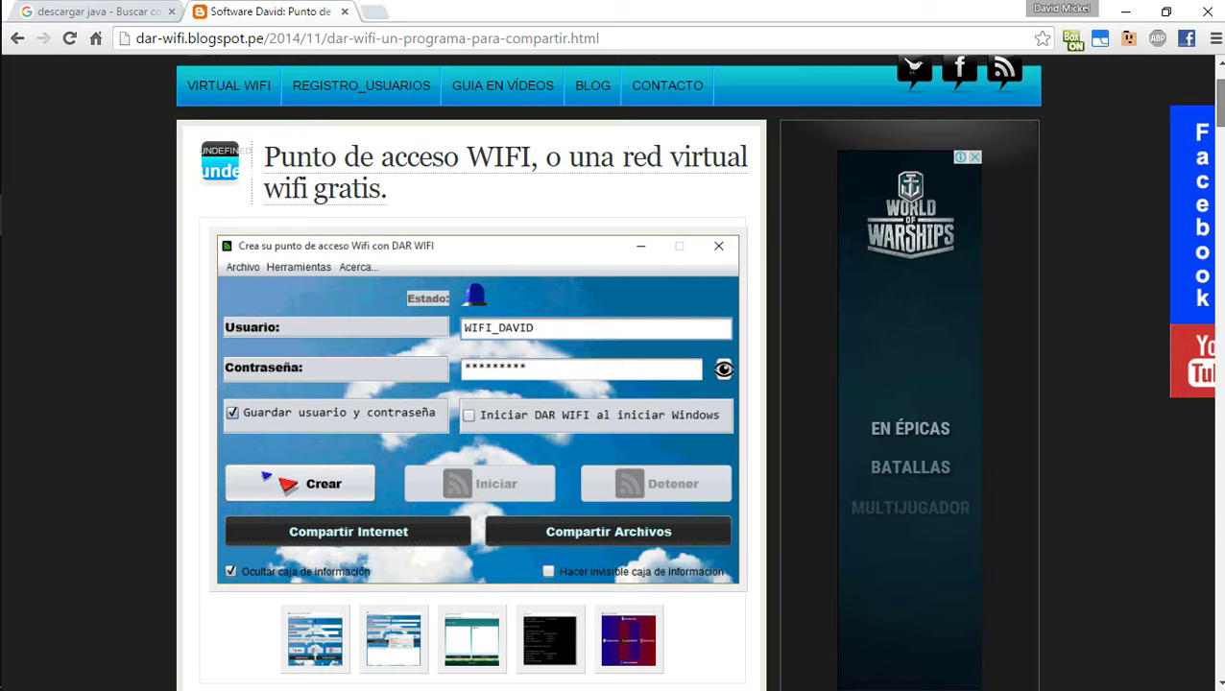
pyautogui.scroll(-3, 324, 531)
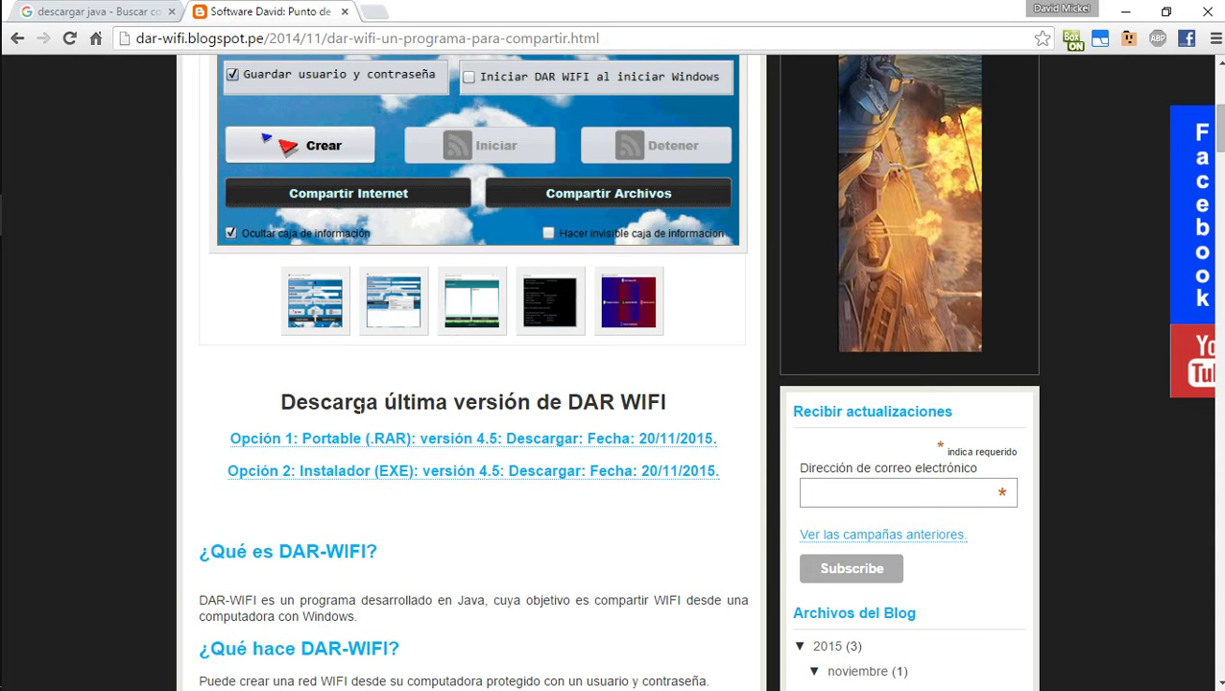
pyautogui.click(324, 439)
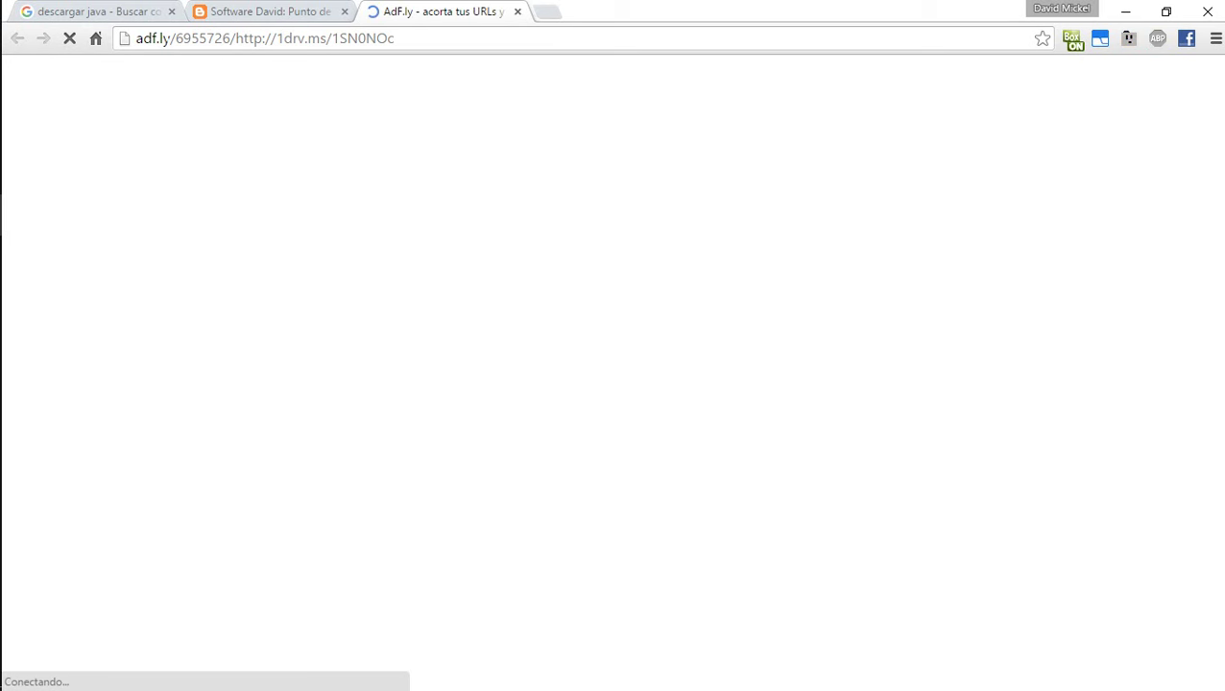
pyautogui.click(448, 38)
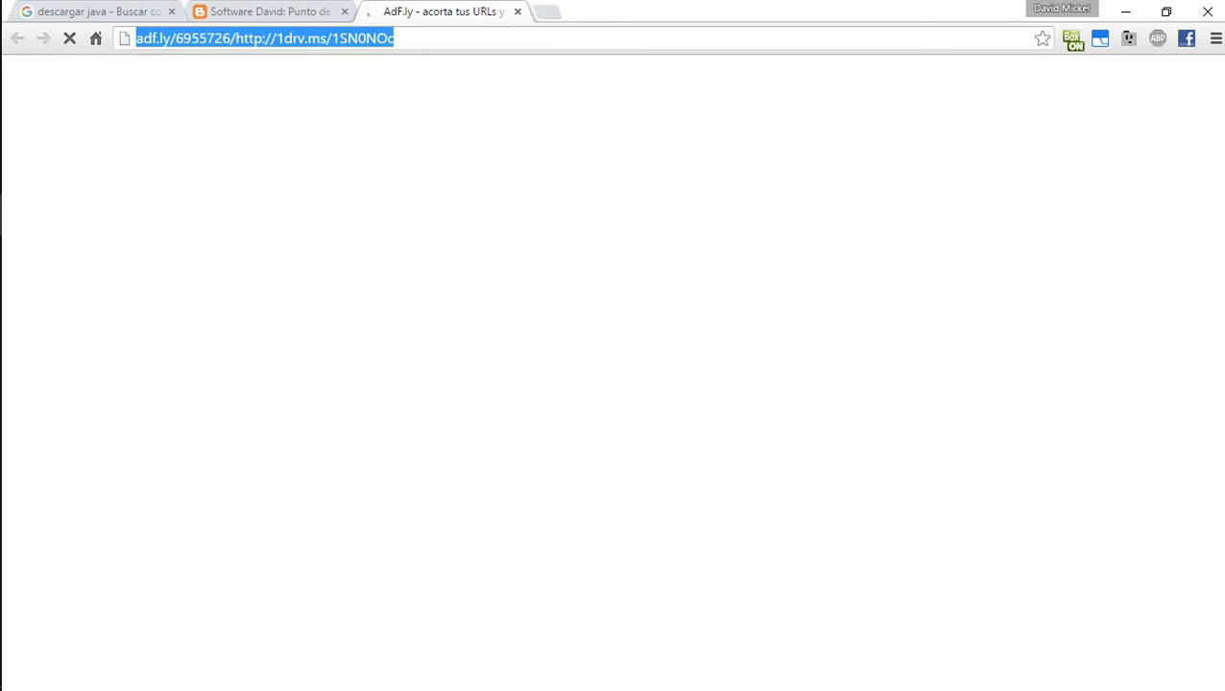
pyautogui.click(508, 31)
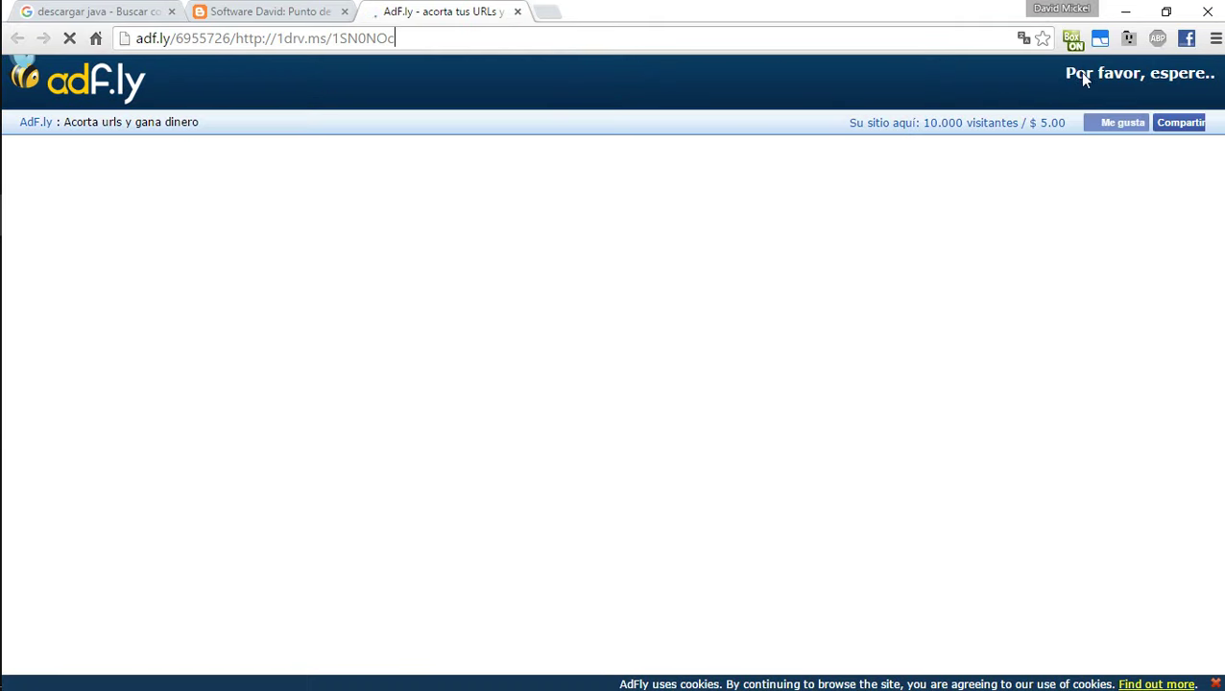
pyautogui.moveTo(1064, 73); pyautogui.dragTo(1186, 81)
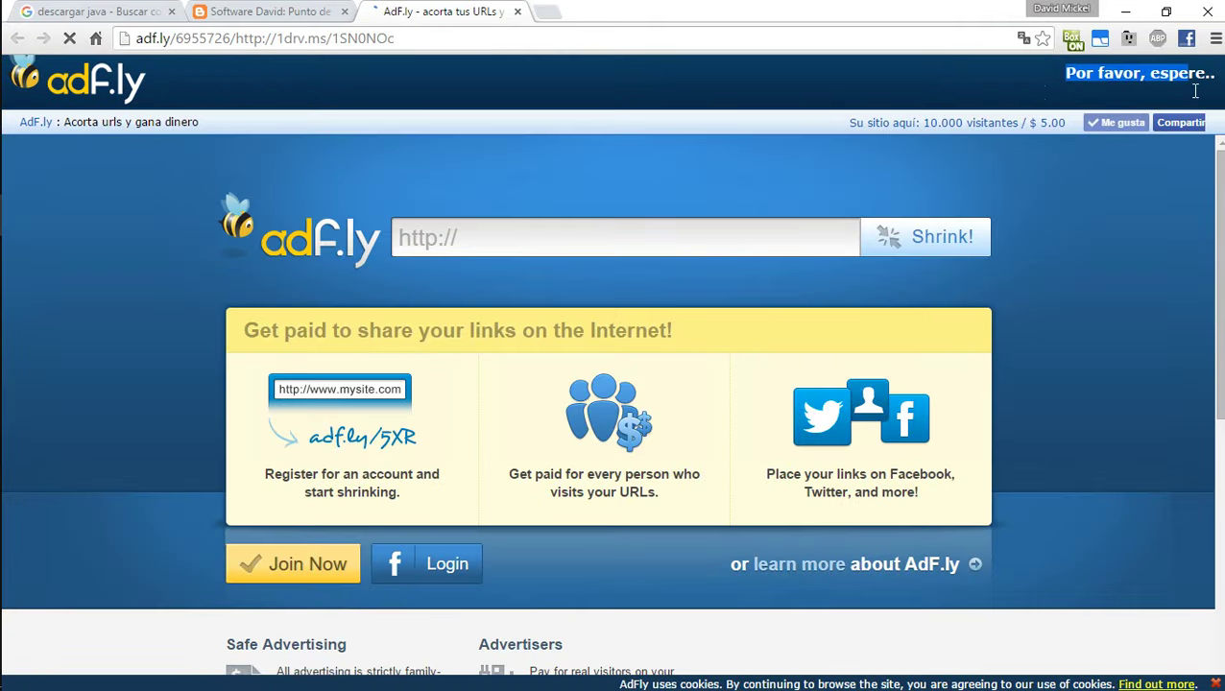
pyautogui.click(635, 37)
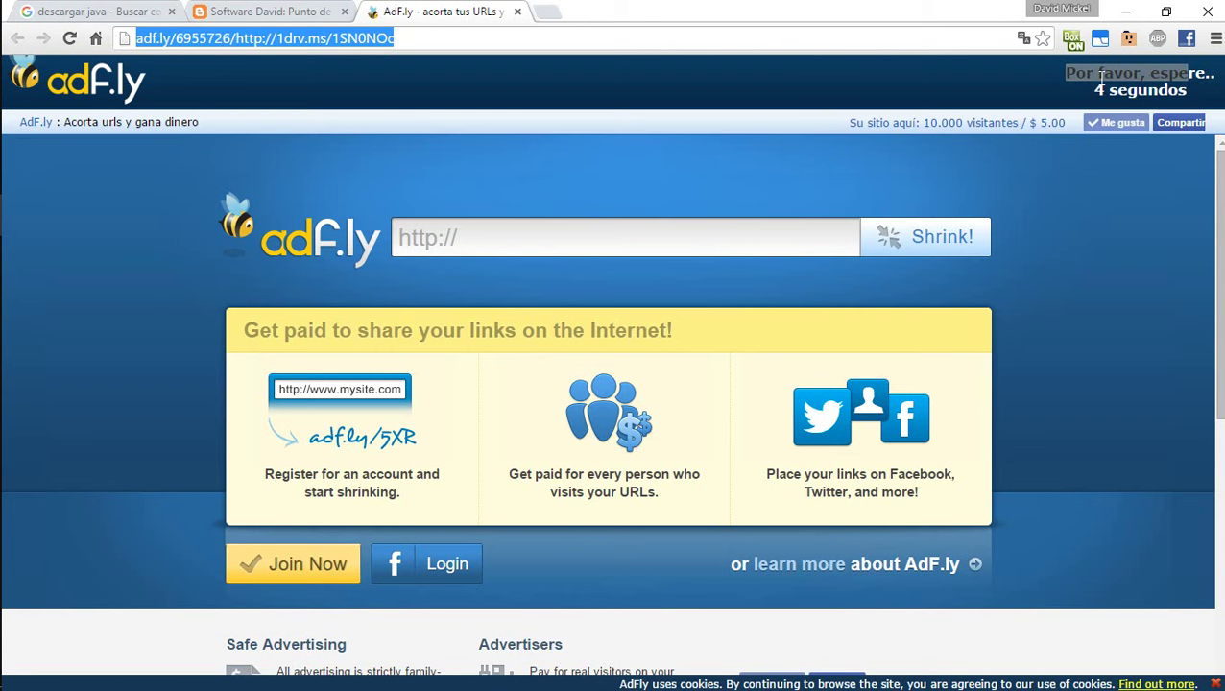
pyautogui.click(1100, 80)
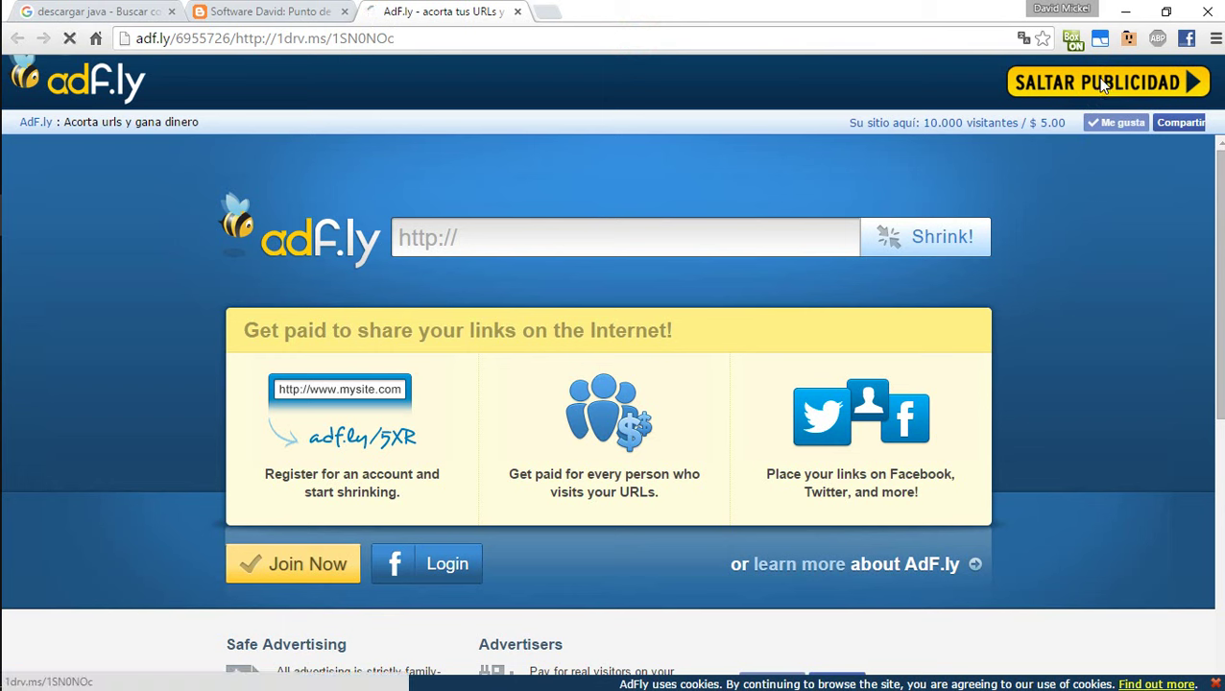
# - Skip the AdF.ly advertisement to download the DAR_WIFI_4.5 archive, close the advertisement page and minimise the browser
pyautogui.click(1104, 85)
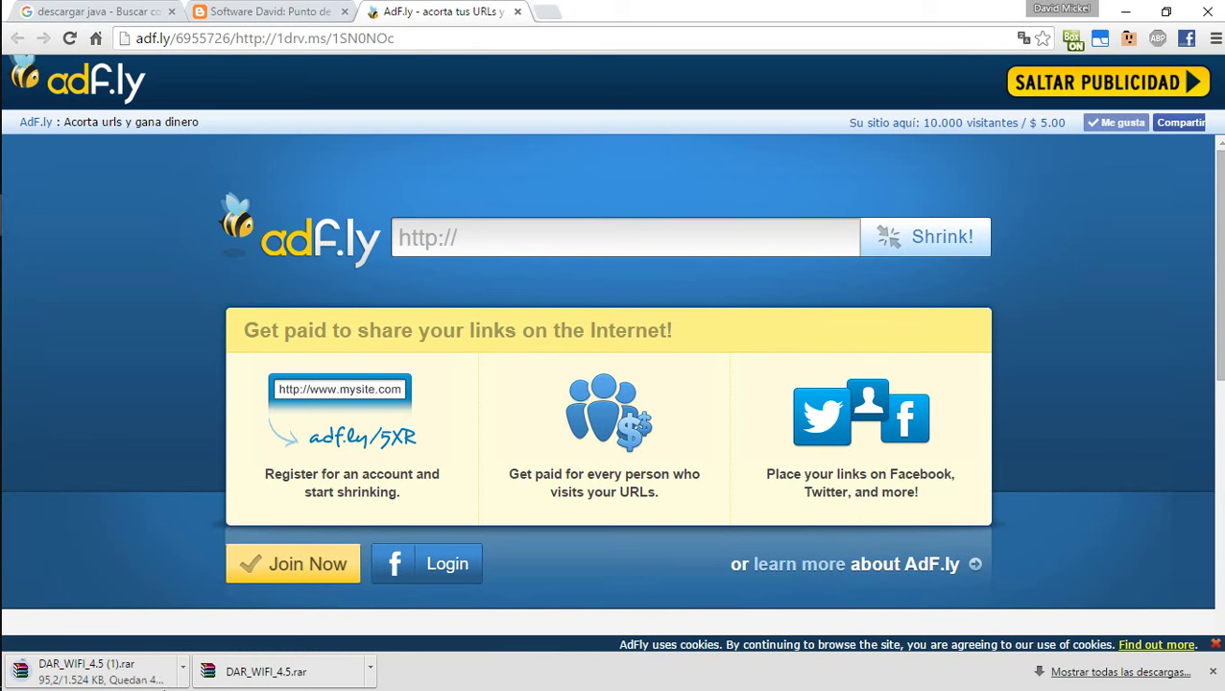
pyautogui.moveTo(2, 662)
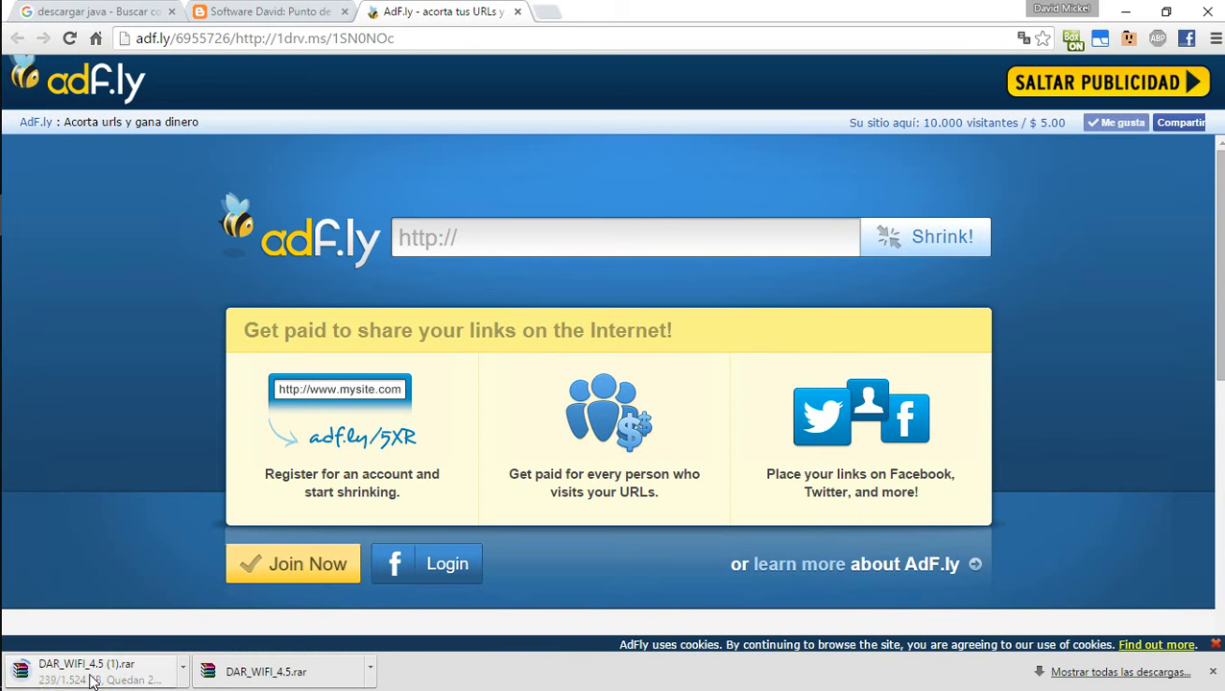
pyautogui.click(518, 11)
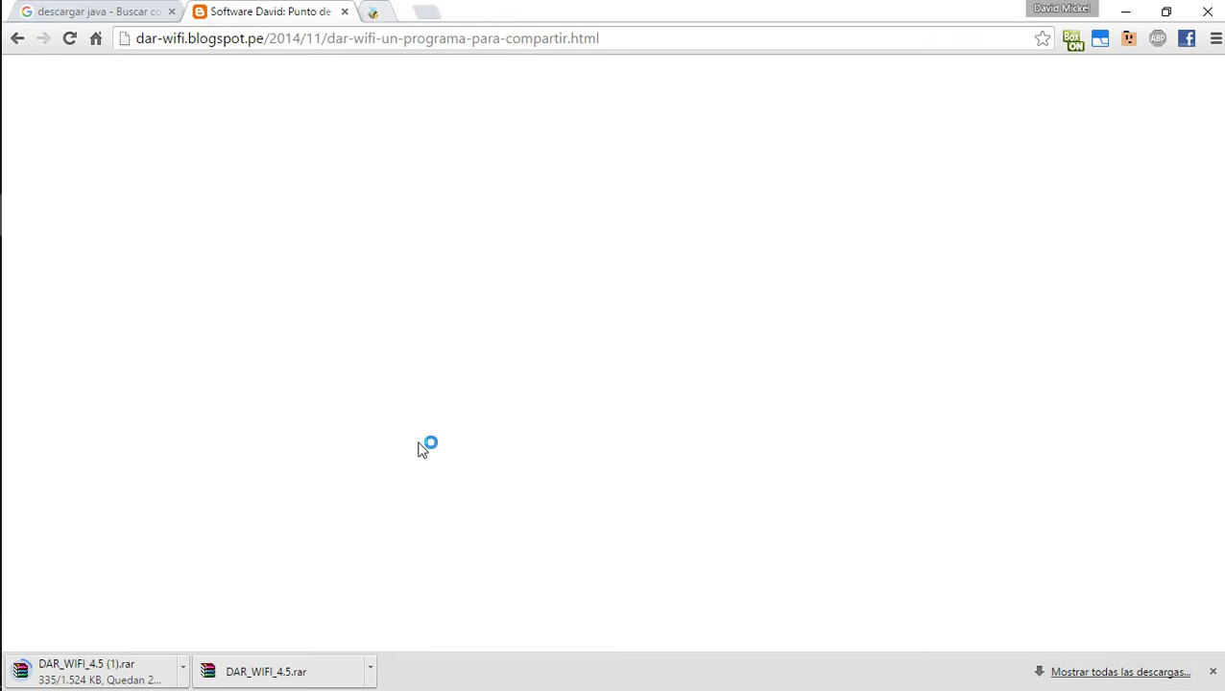
pyautogui.click(1127, 10)
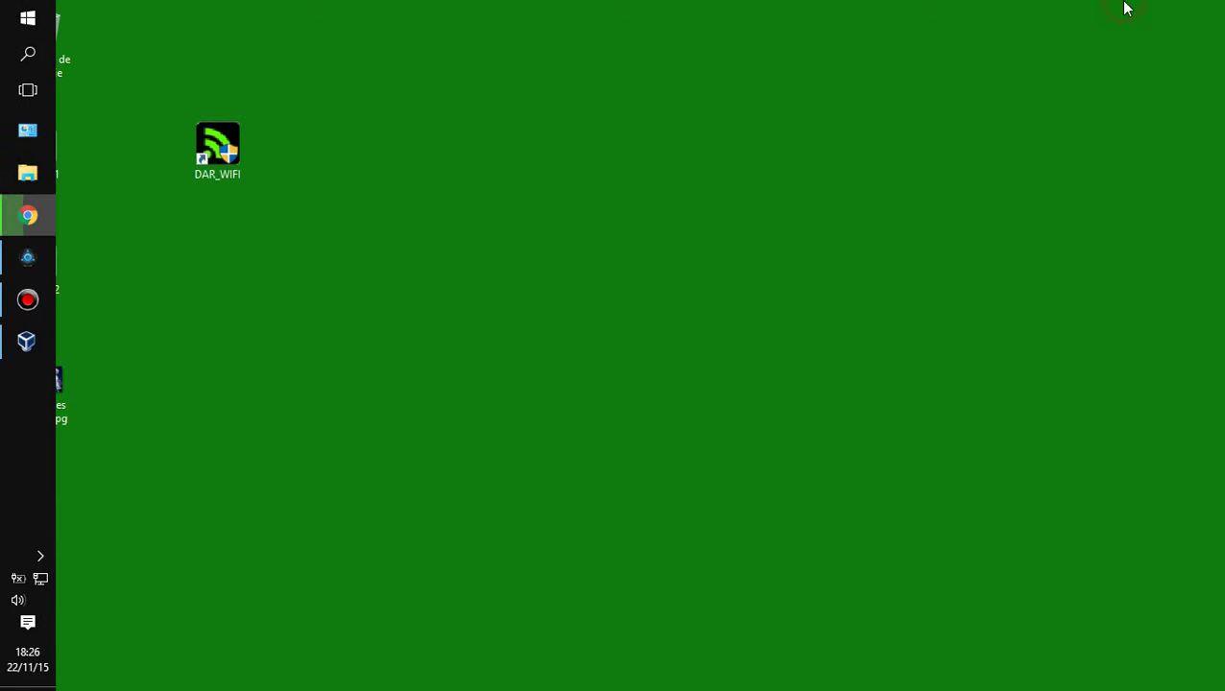
# - Refresh the desktop and move the DAR_WIFI shortcut beside the Temp1 folder
pyautogui.rightClick(328, 221)
pyautogui.click(389, 277)
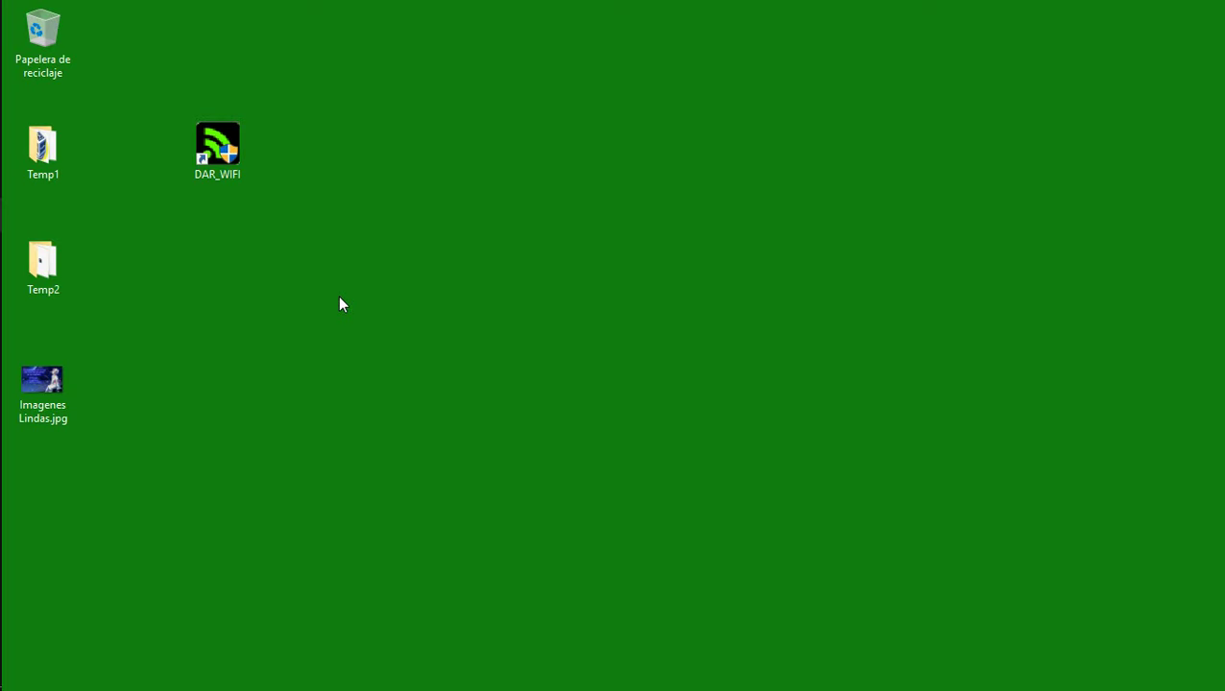
pyautogui.rightClick(464, 269)
pyautogui.click(496, 317)
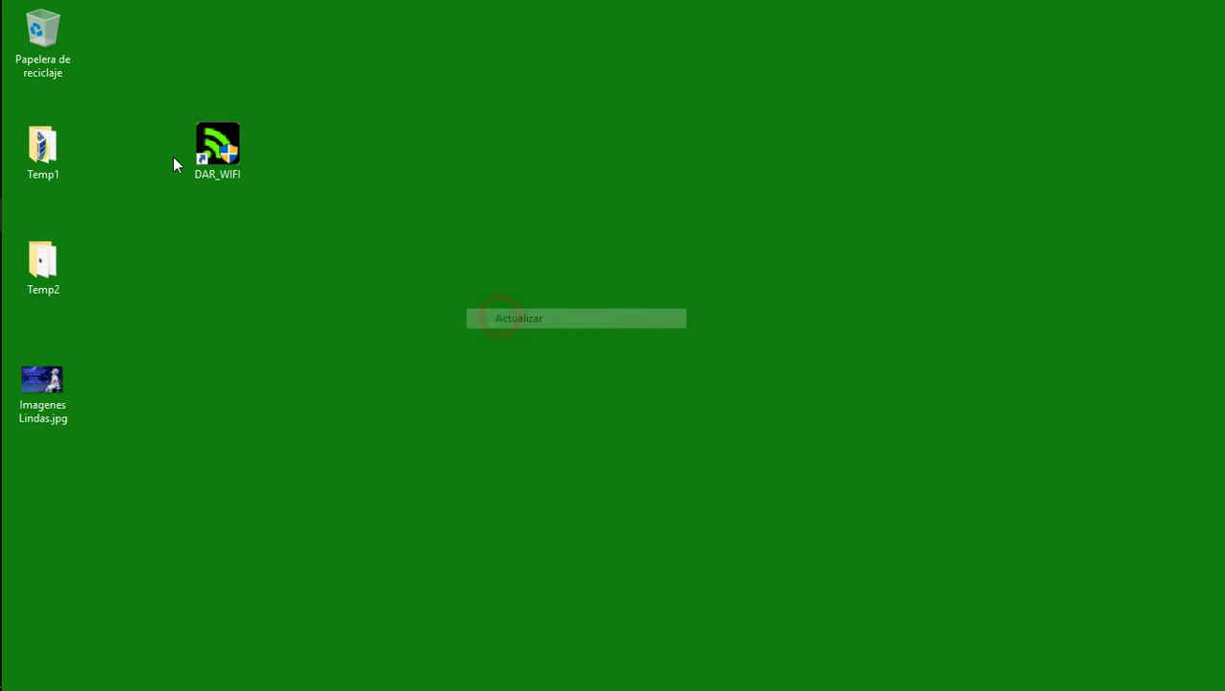
pyautogui.moveTo(230, 169); pyautogui.dragTo(174, 165)
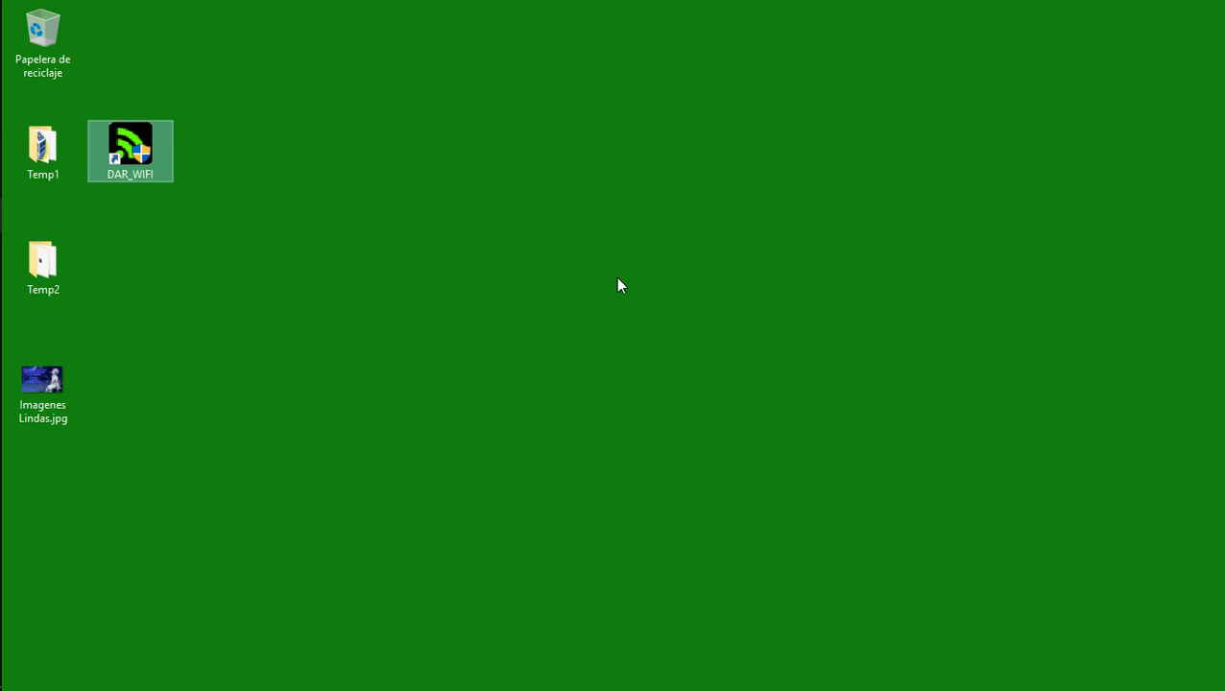
pyautogui.rightClick(396, 242)
pyautogui.click(443, 290)
pyautogui.rightClick(129, 144)
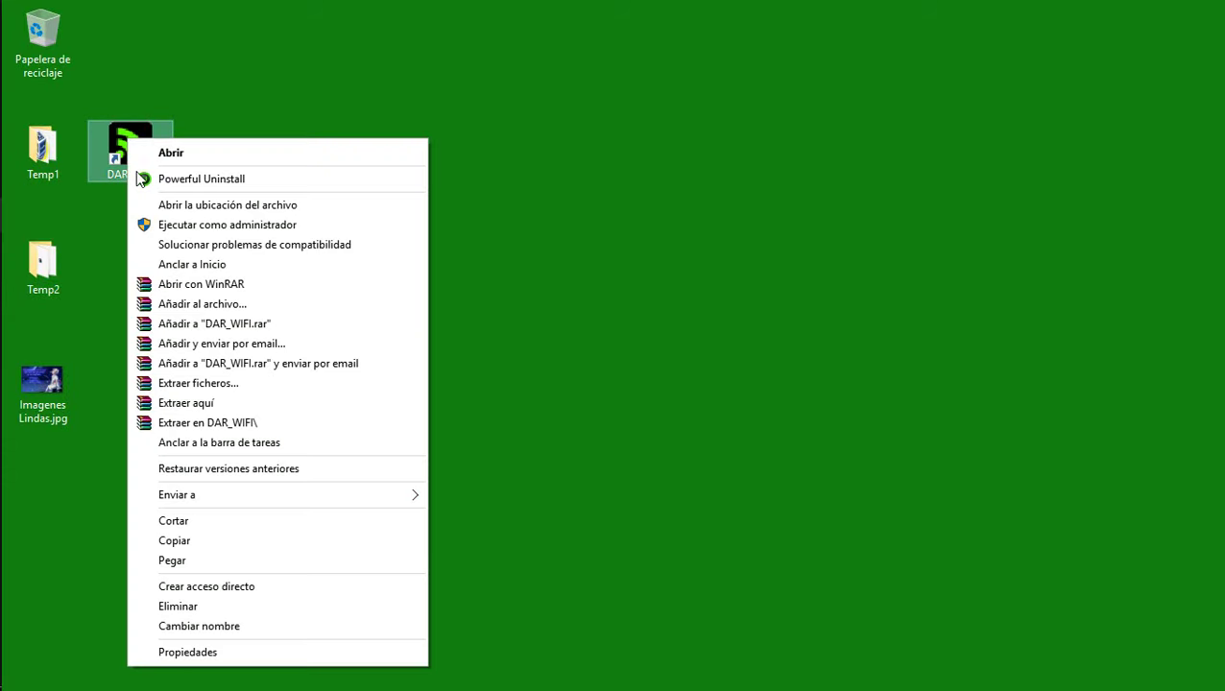
pyautogui.click(226, 652)
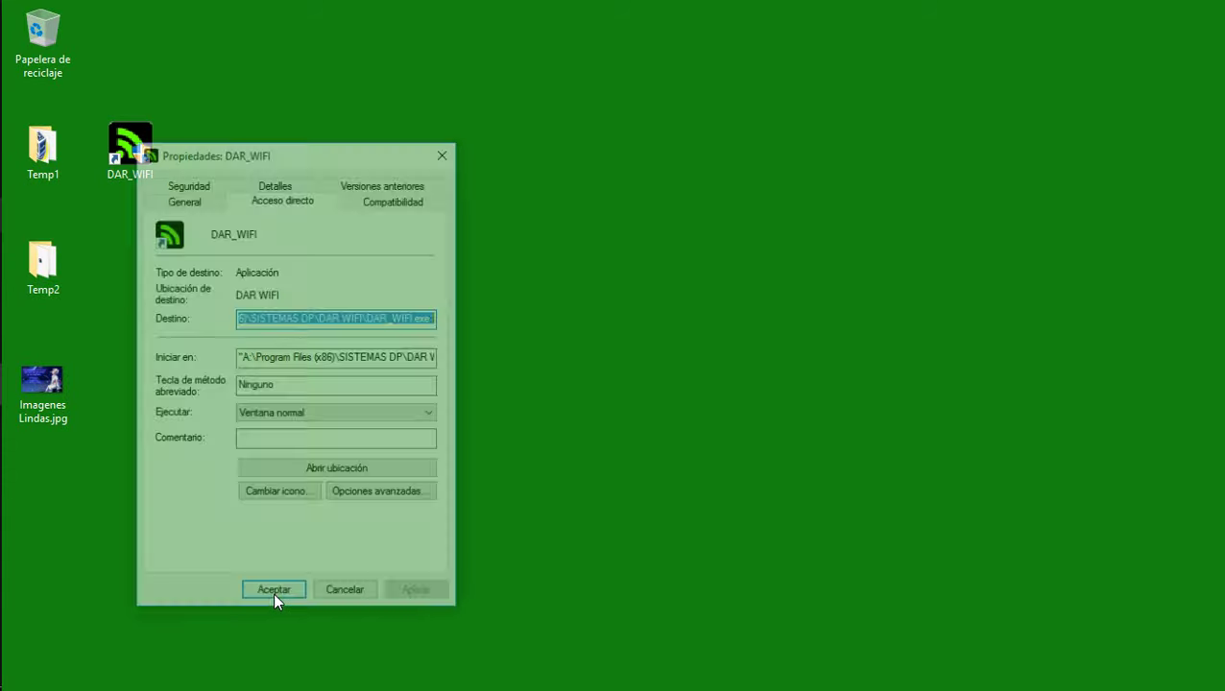
pyautogui.click(446, 152)
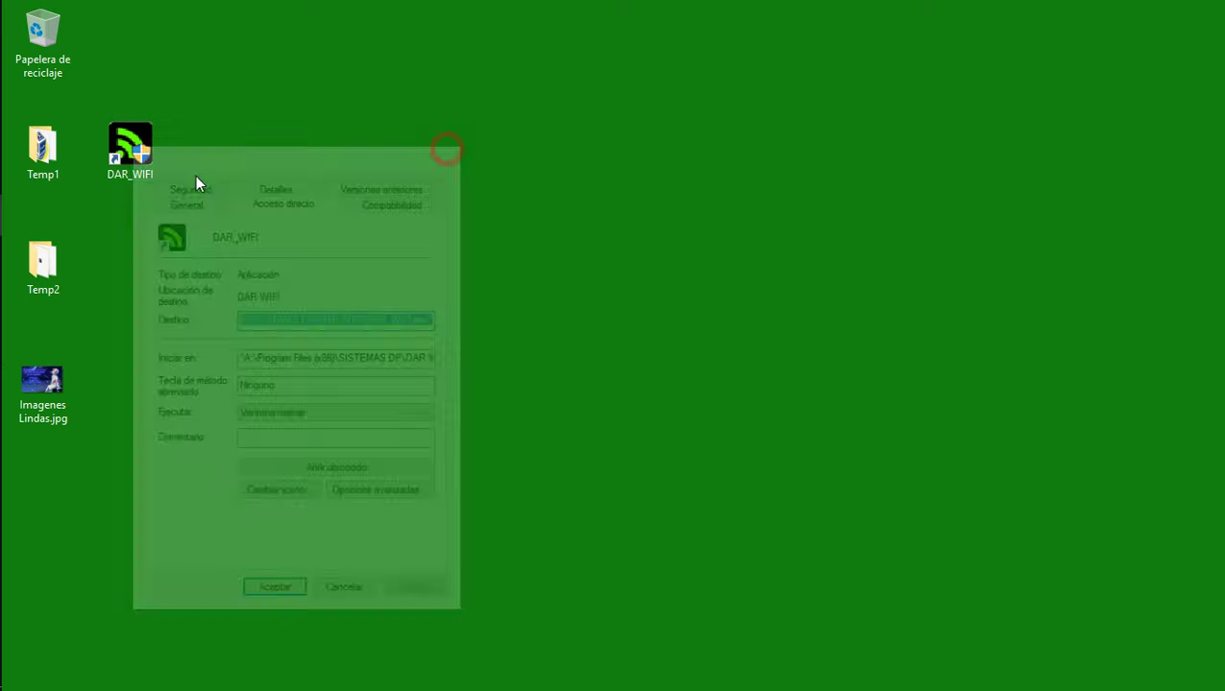
# - Set the DAR_WIFI shortcut to run as administrator in its compatibility properties, and apply the change
pyautogui.rightClick(125, 144)
pyautogui.click(233, 654)
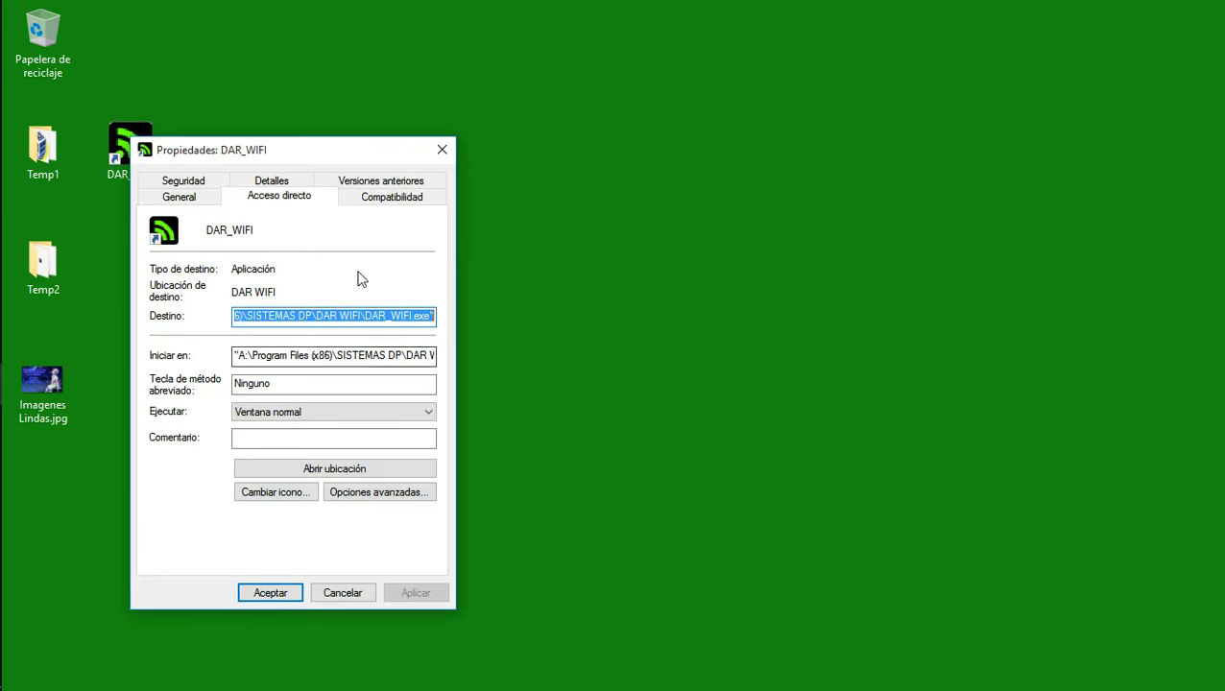
pyautogui.click(389, 199)
pyautogui.click(164, 491)
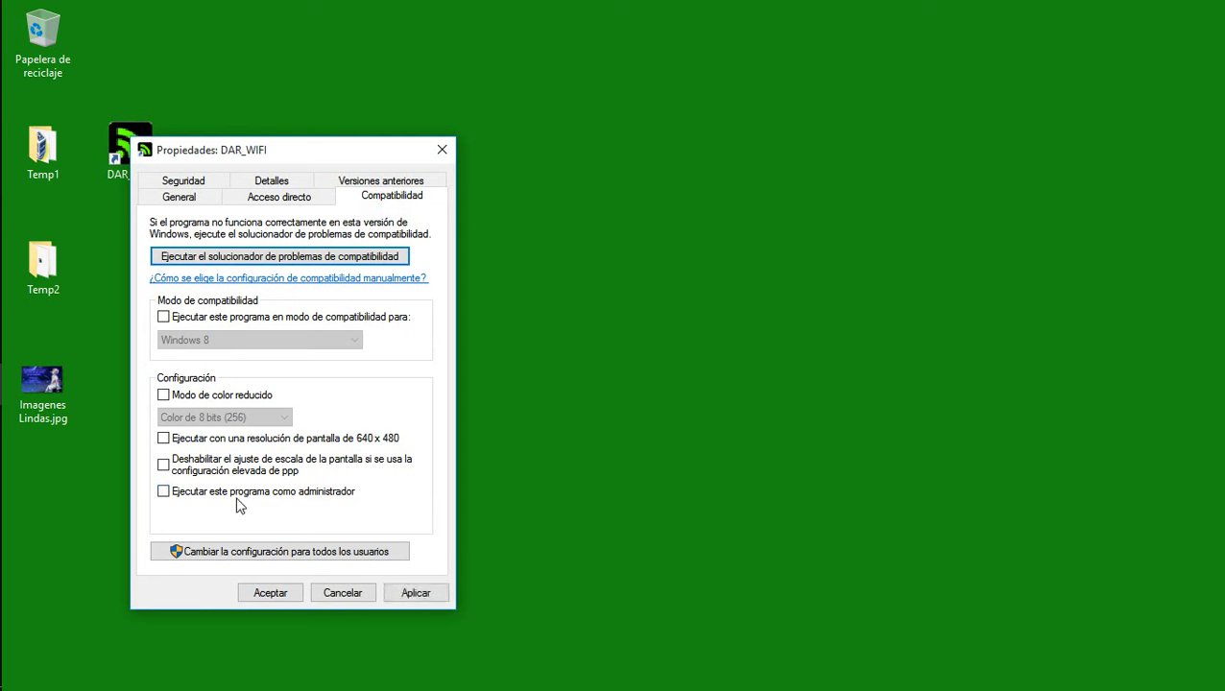
pyautogui.click(163, 492)
pyautogui.click(417, 595)
pyautogui.click(273, 594)
pyautogui.click(174, 195)
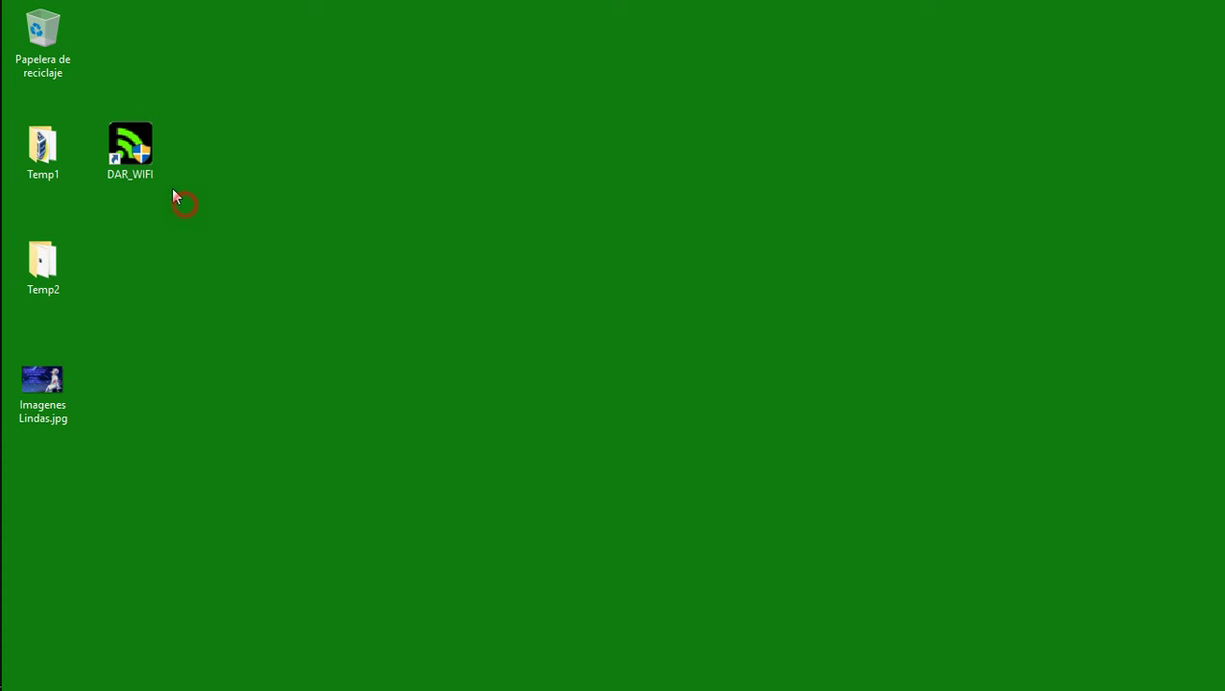
# - Launch DAR_WIFI from the desktop, refresh the desktop while it loads, and unhide the program's information box
pyautogui.doubleClick(130, 144)
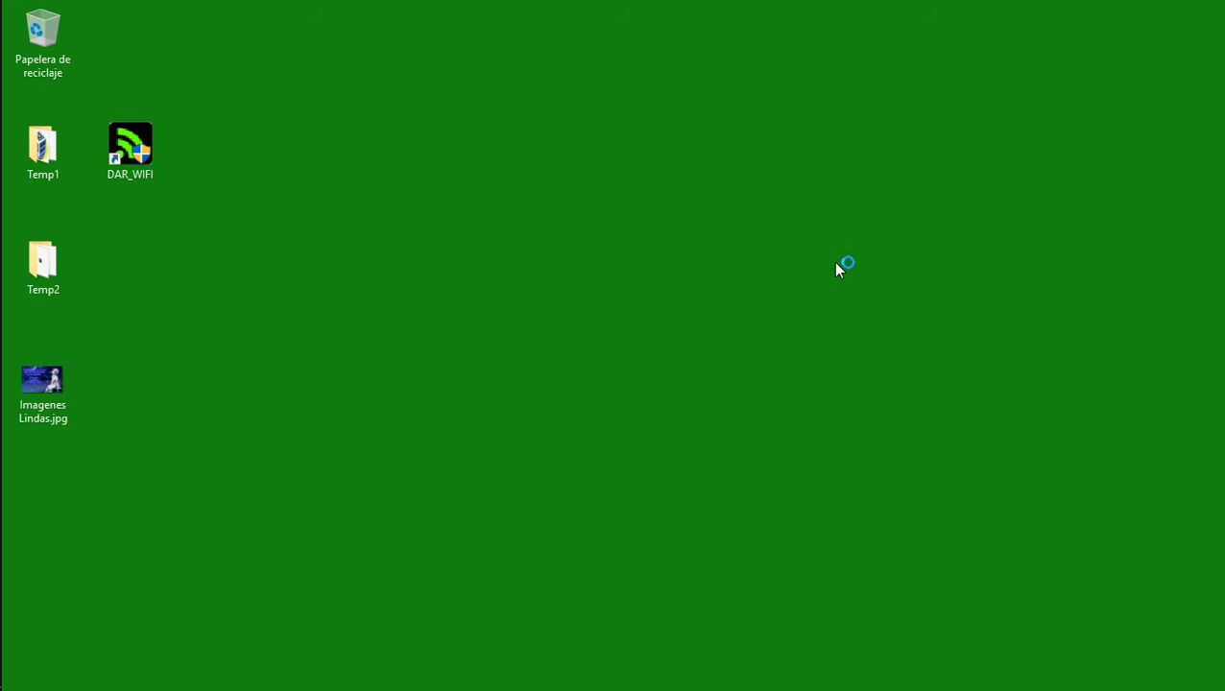
pyautogui.rightClick(836, 265)
pyautogui.click(870, 317)
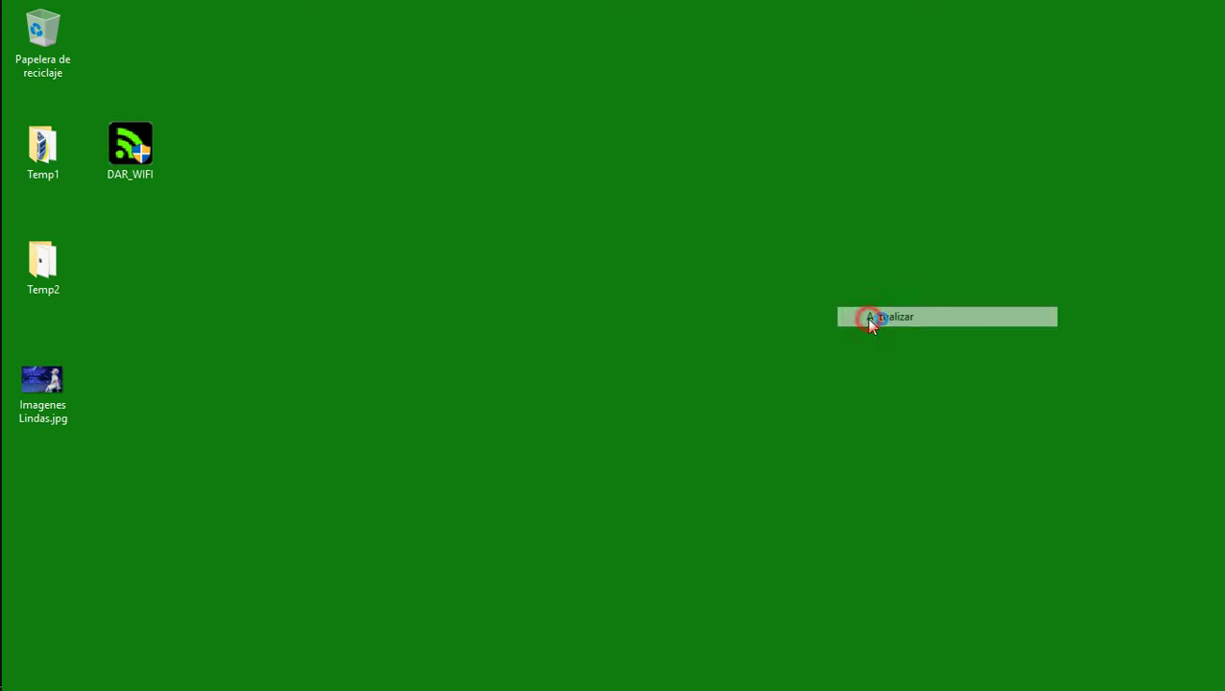
pyautogui.moveTo(5, 528)
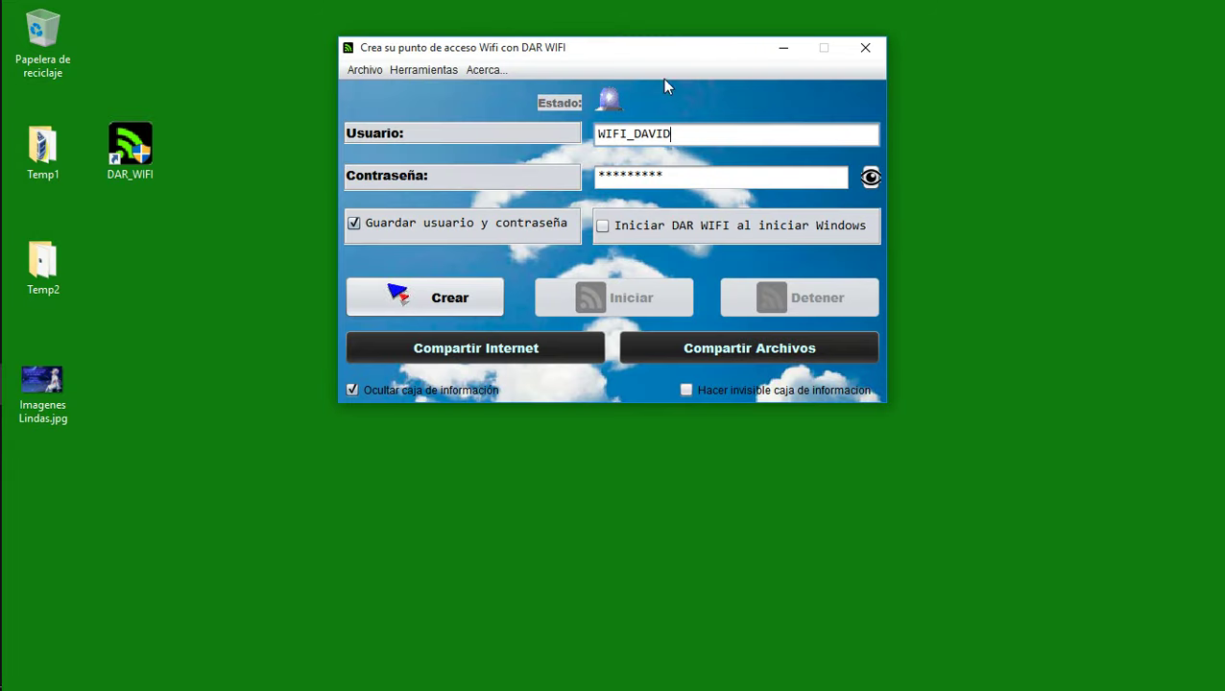
pyautogui.click(352, 390)
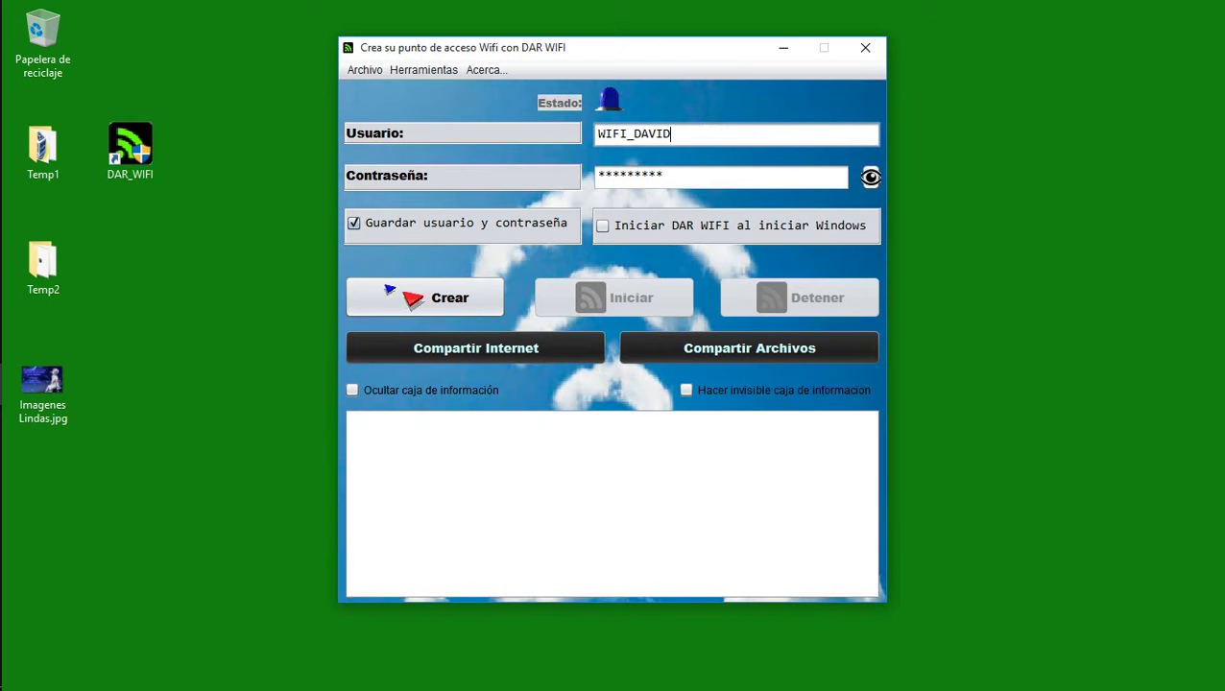
# - Clear the Usuario field and re-enter the same Wi-Fi network name
pyautogui.press('BackSpace')
pyautogui.press('BackSpace')
pyautogui.press('BackSpace')
pyautogui.press('BackSpace')
pyautogui.press('BackSpace')
pyautogui.press('BackSpace')
pyautogui.press('BackSpace')
pyautogui.press('BackSpace')
pyautogui.press('BackSpace')
pyautogui.write('W')
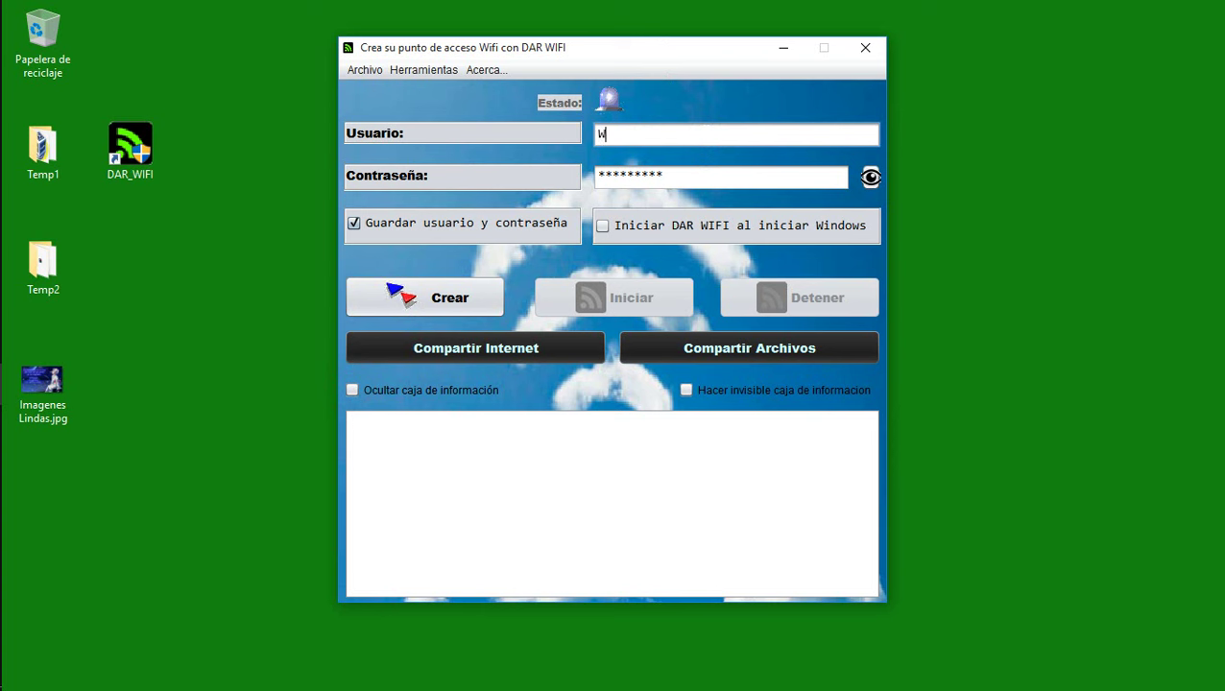
pyautogui.write('IFI_DAVI')
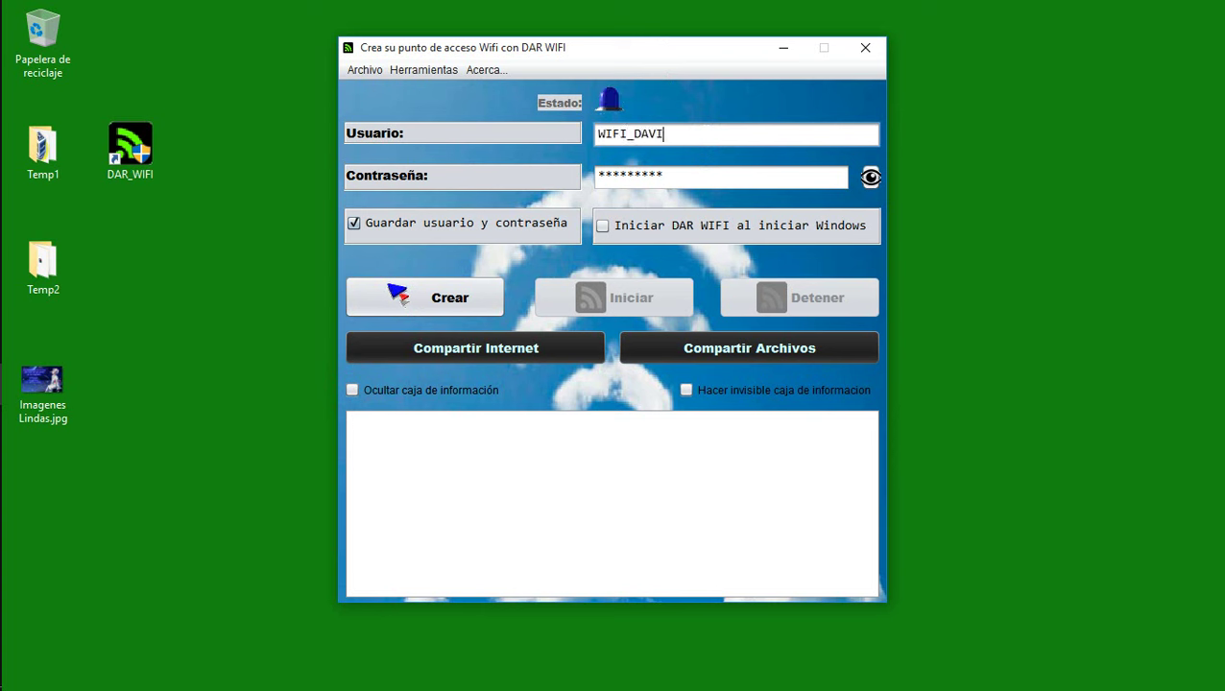
pyautogui.write('D')
# - Enter the Wi-Fi password in the Contraseña field, reveal it to check it, and dismiss the message
pyautogui.press('Tab')
pyautogui.write('*********')
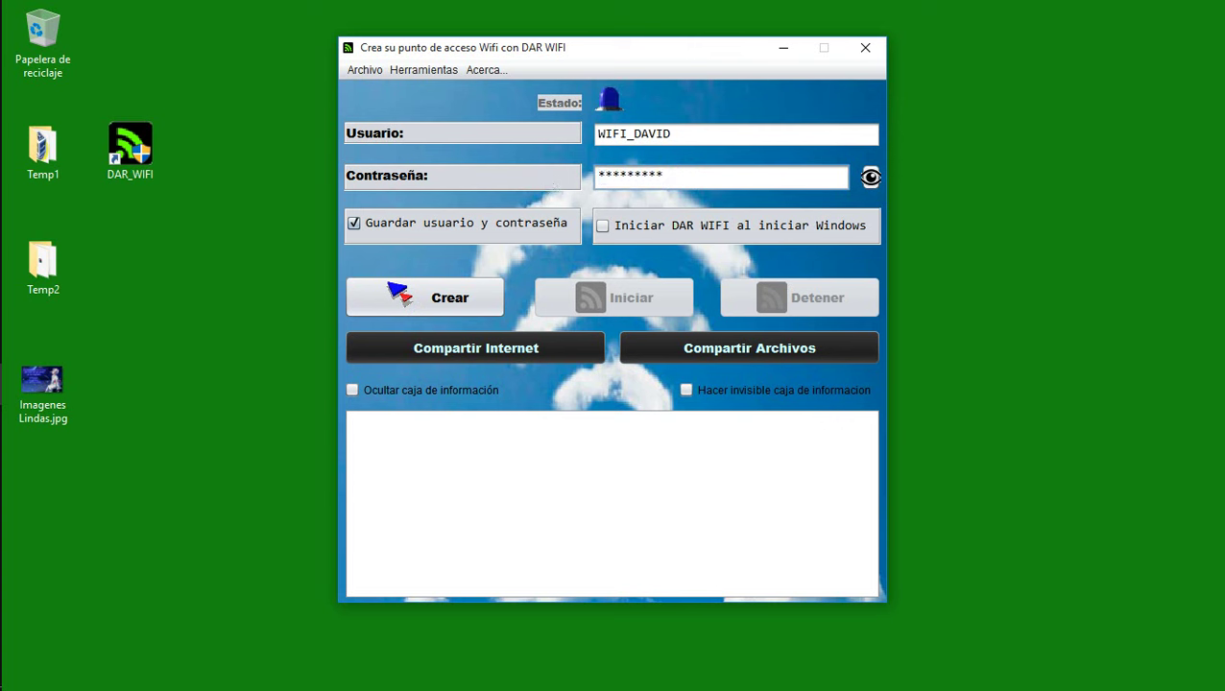
pyautogui.click(870, 179)
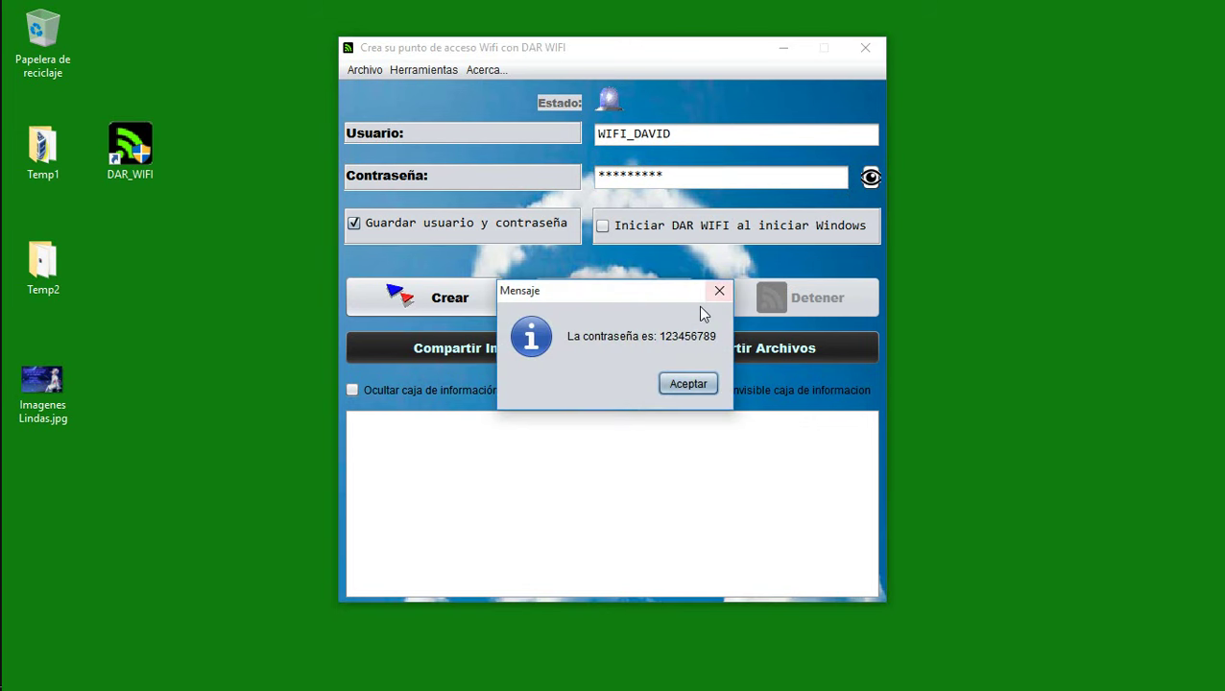
pyautogui.click(670, 388)
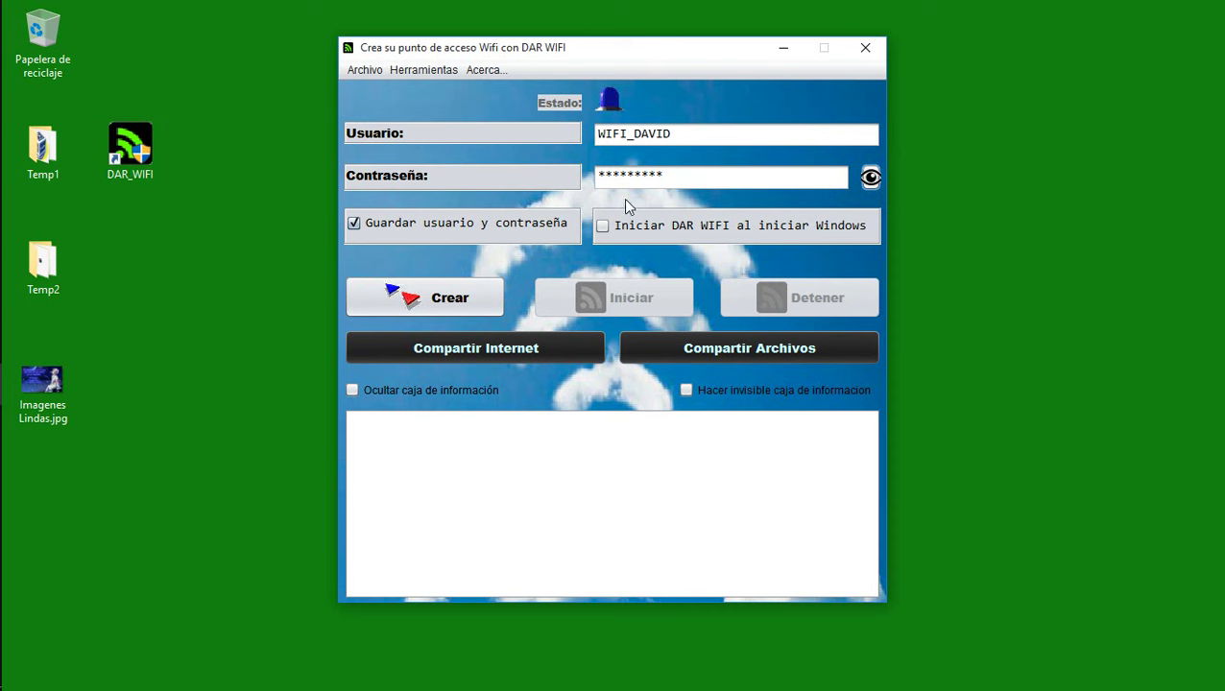
# - Switch "Guardar usuario y contraseña" off and on again, and cycle the focus through the credential fields
pyautogui.click(354, 225)
pyautogui.click(354, 224)
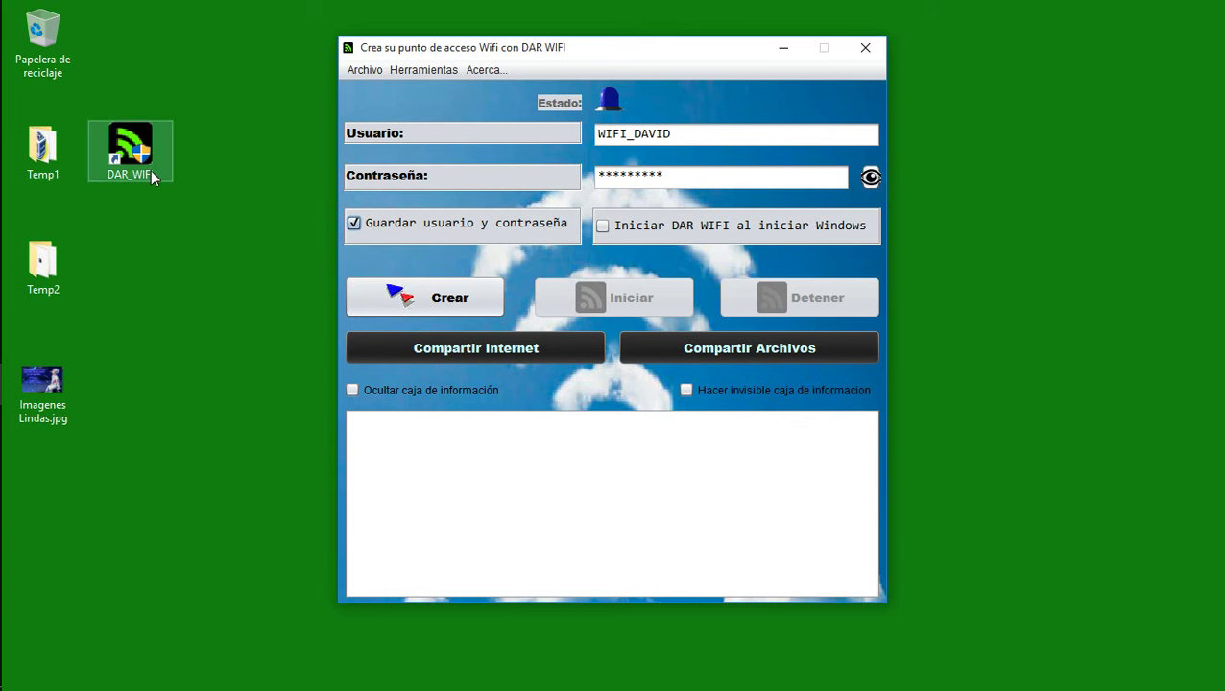
pyautogui.click(640, 135)
pyautogui.press('Tab')
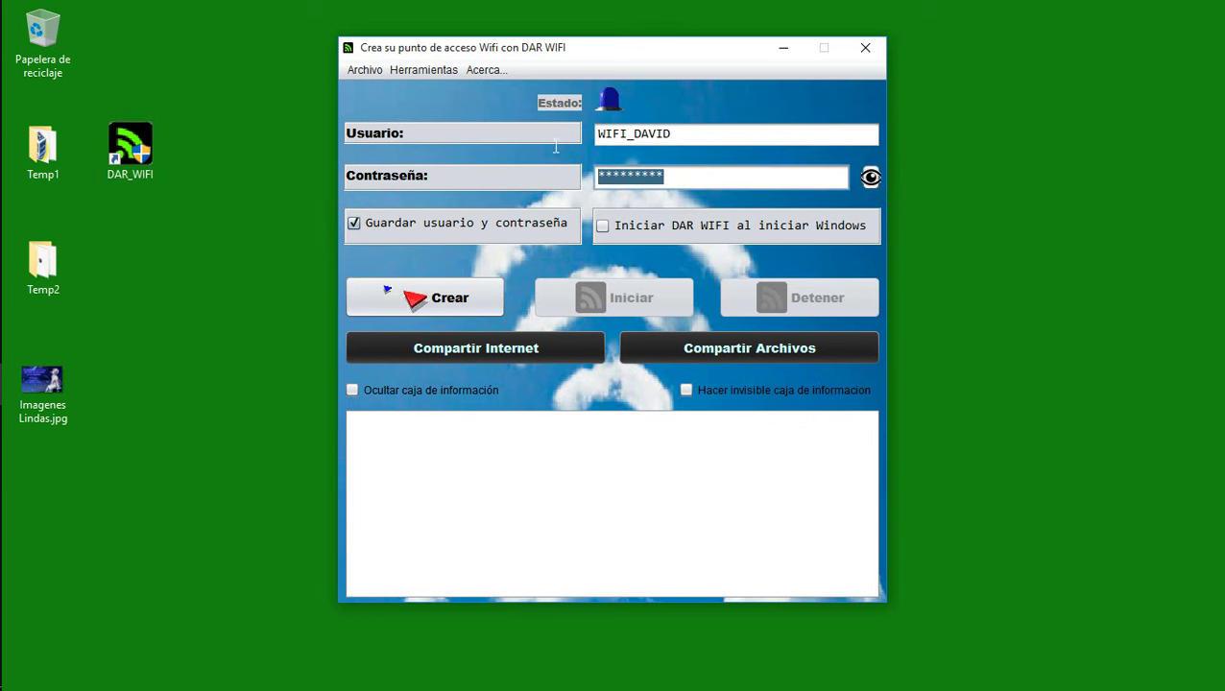
pyautogui.press('Tab')
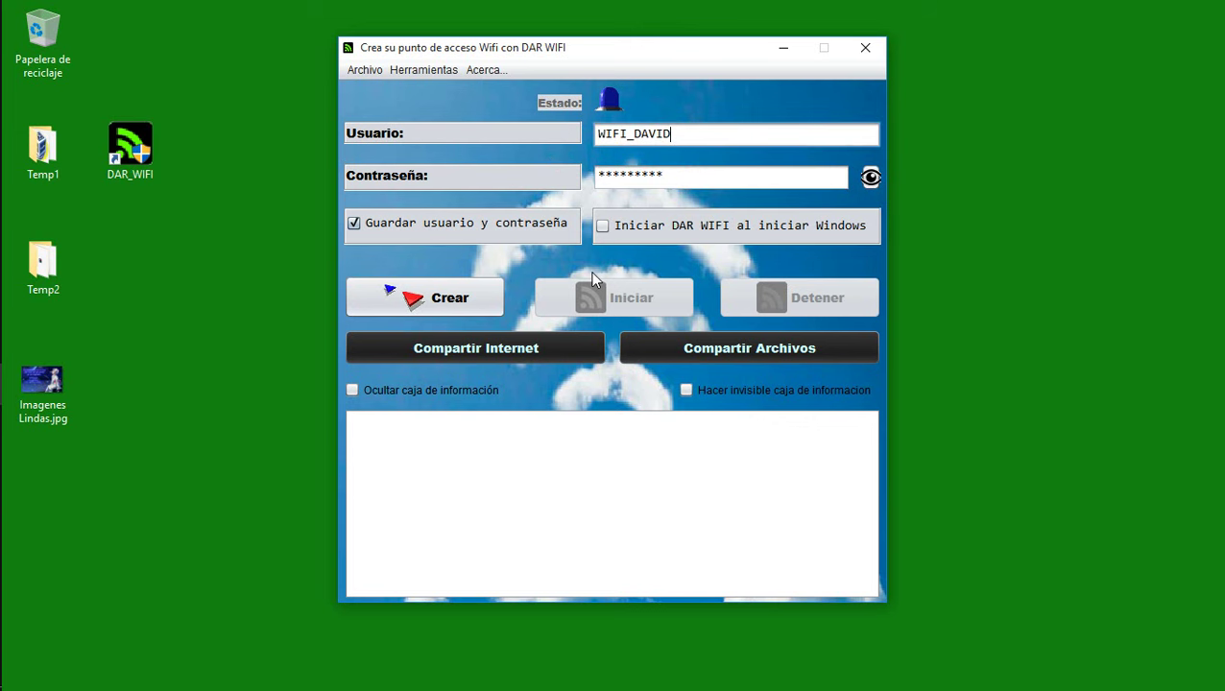
# - Create the Wi-Fi access point with the entered credentials and review the hosted network messages in the information box
pyautogui.click(437, 302)
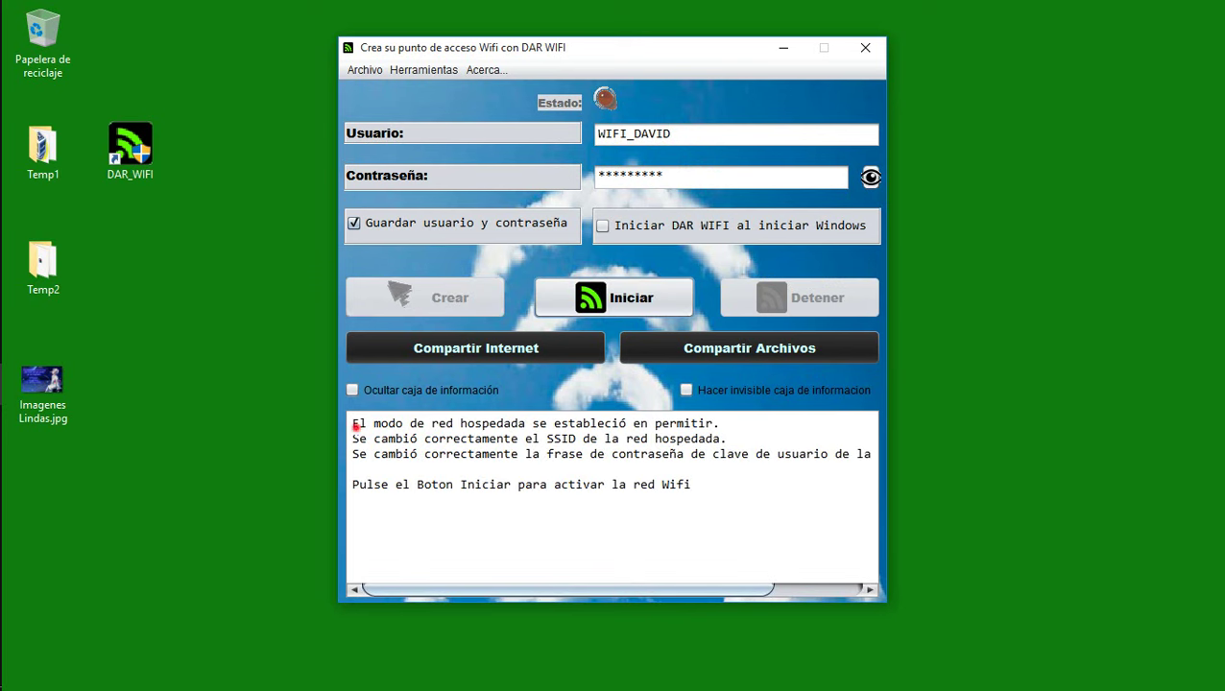
pyautogui.moveTo(360, 425); pyautogui.dragTo(698, 424)
pyautogui.click(791, 429)
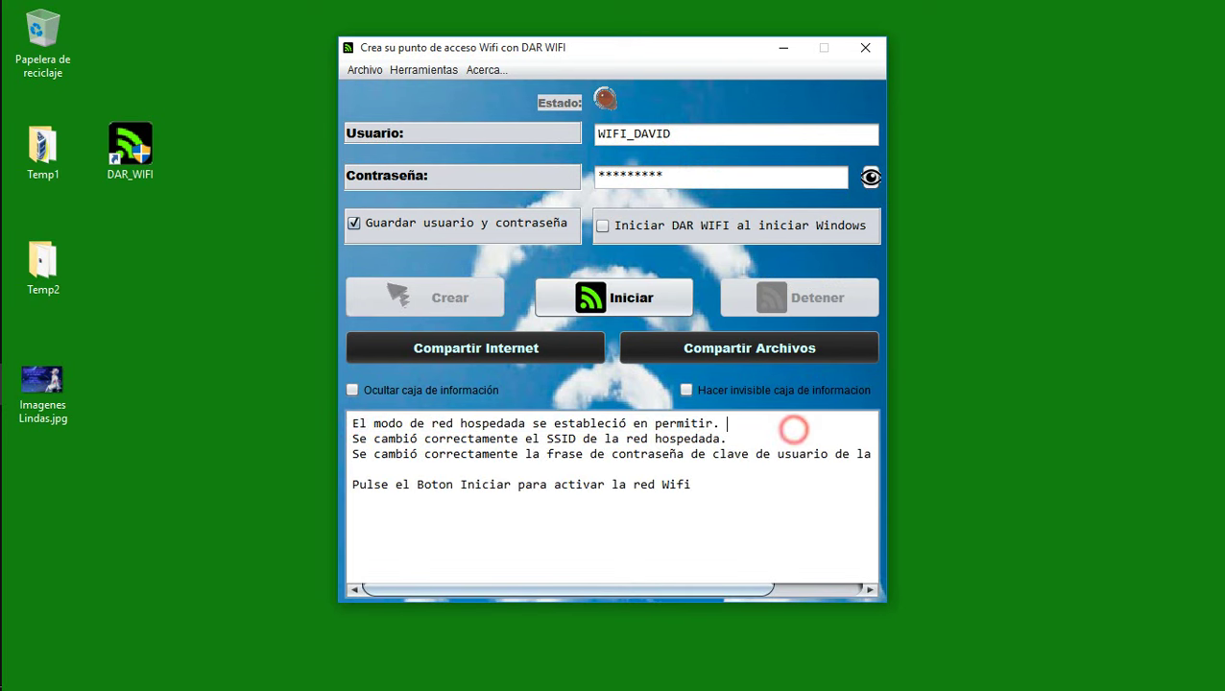
# - Start the created Wi-Fi network, dismiss the waiting notice, and minimise the Chrome window with the advertisement page
pyautogui.click(564, 304)
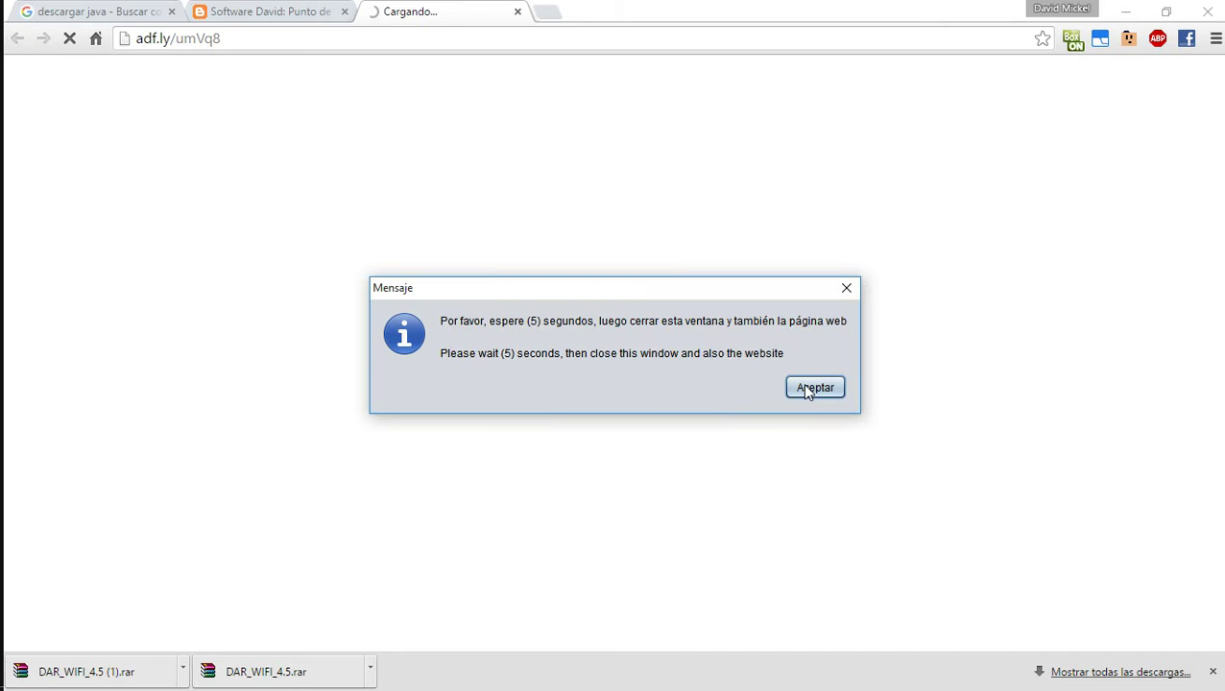
pyautogui.click(806, 390)
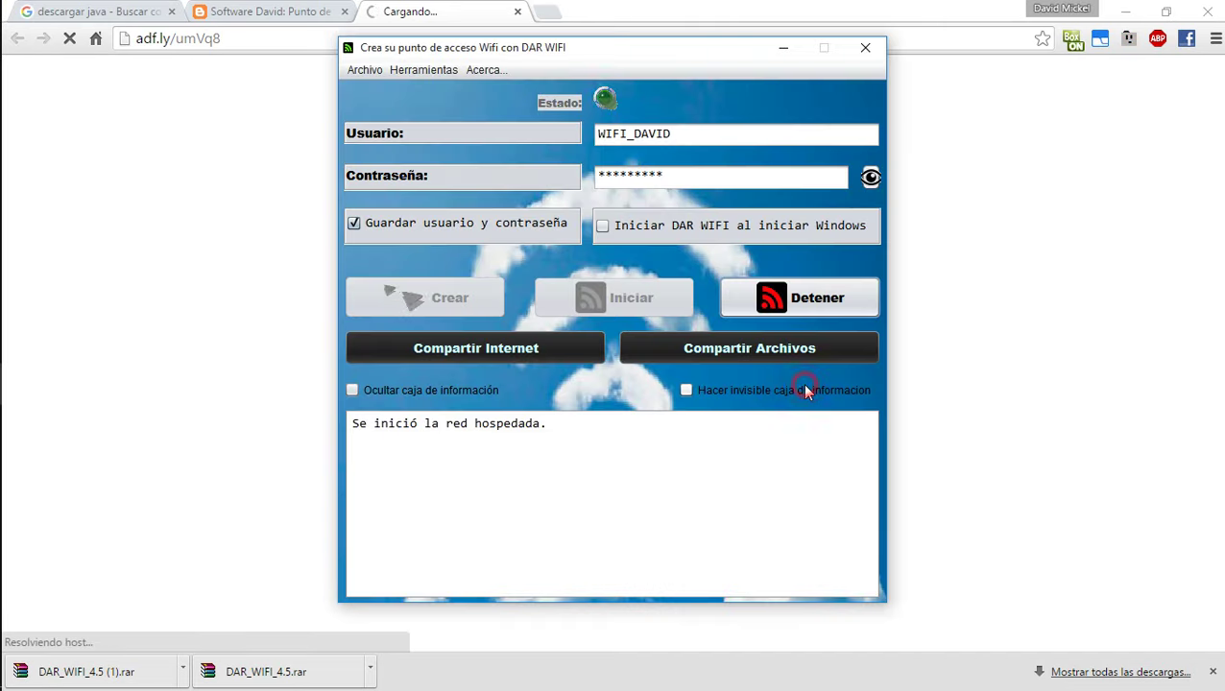
pyautogui.click(420, 14)
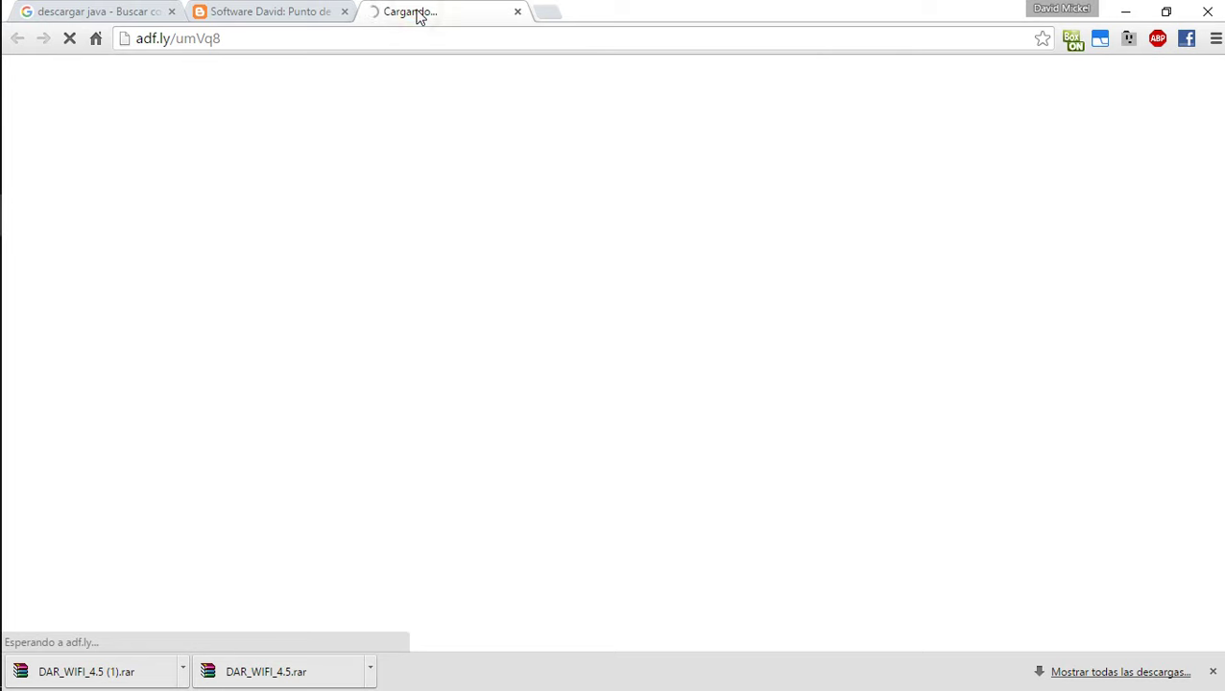
pyautogui.click(1125, 12)
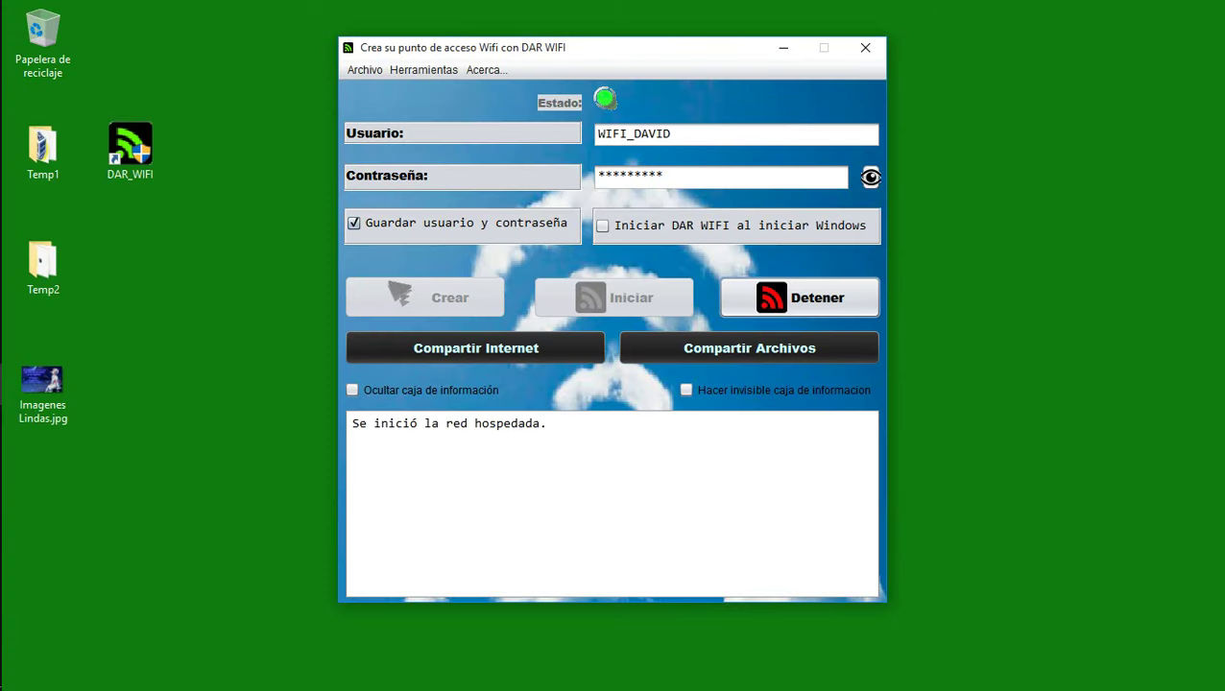
# - Open the Network and Sharing Center (Centro de redes y recursos compartidos) from the Windows Control Panel
pyautogui.moveTo(3, 197)
pyautogui.click(21, 139)
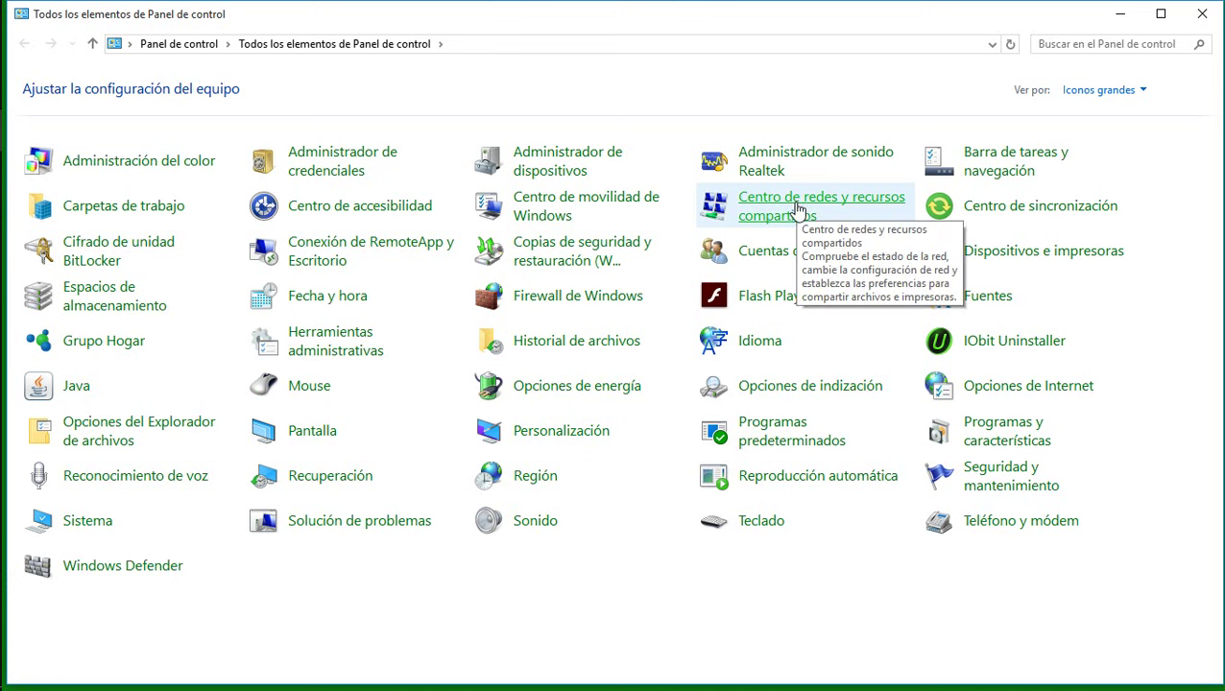
pyautogui.click(754, 209)
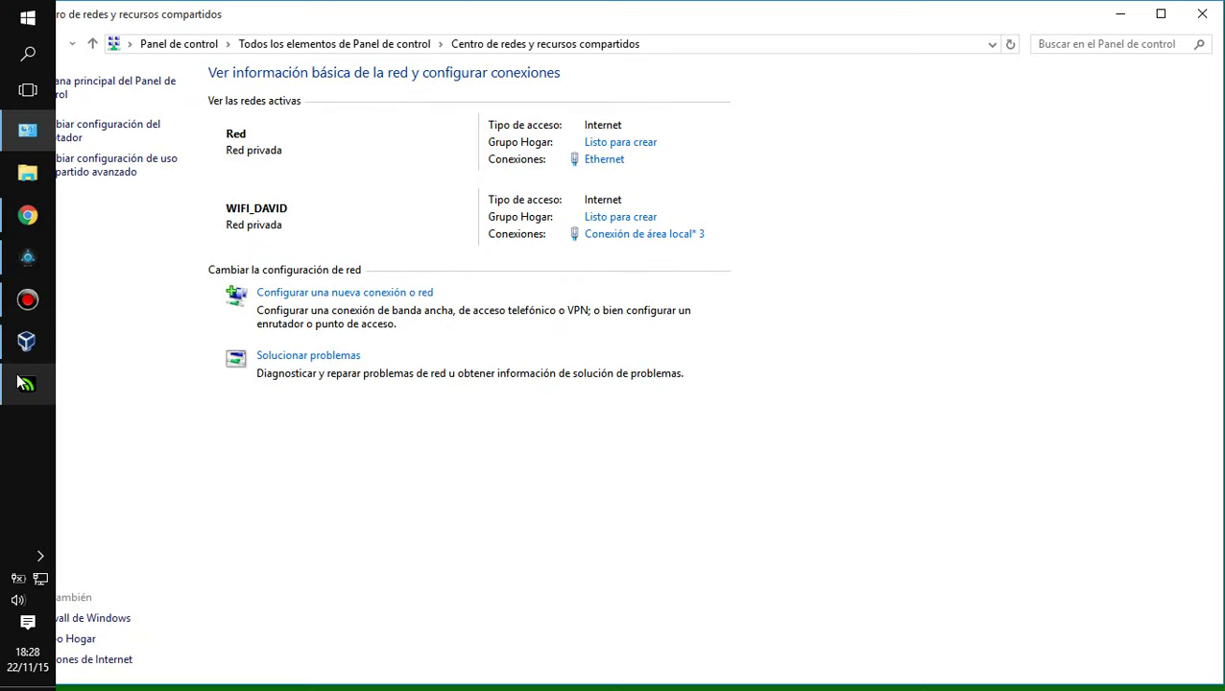
# - Switch back to DAR WIFI, place its window beside the active networks list, and open the Internet connection sharing manager
pyautogui.click(22, 385)
pyautogui.moveTo(671, 51); pyautogui.dragTo(697, 53)
pyautogui.moveTo(841, 60); pyautogui.dragTo(1131, 67)
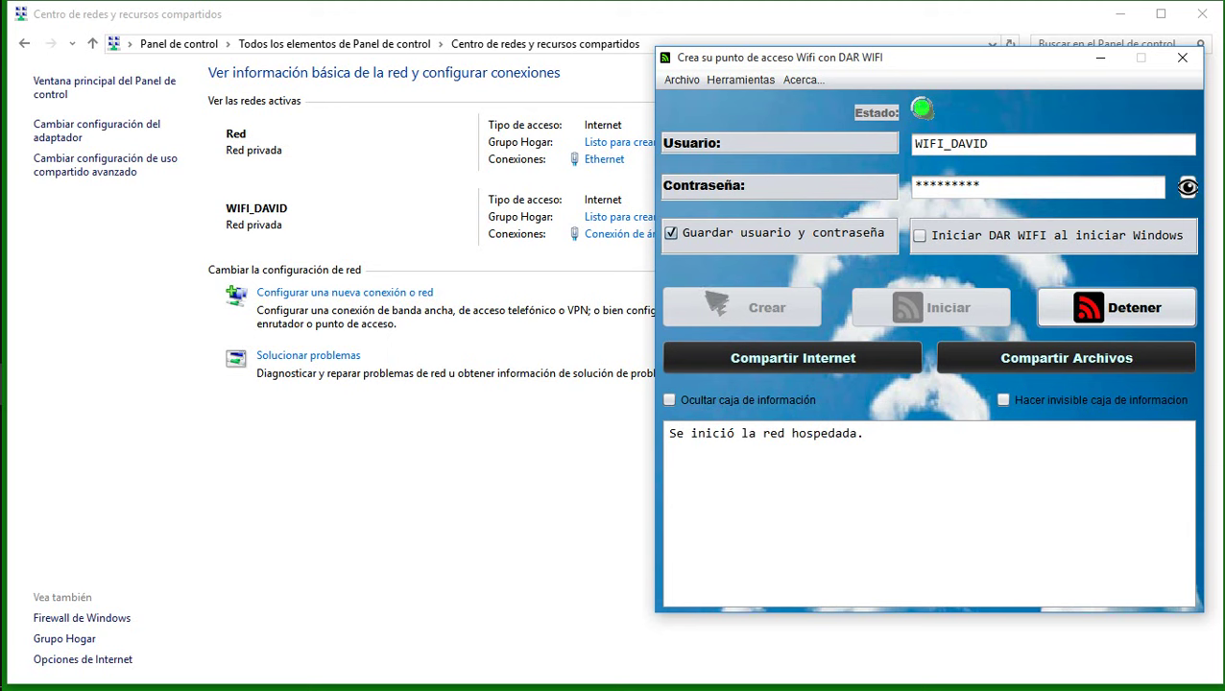
pyautogui.click(805, 360)
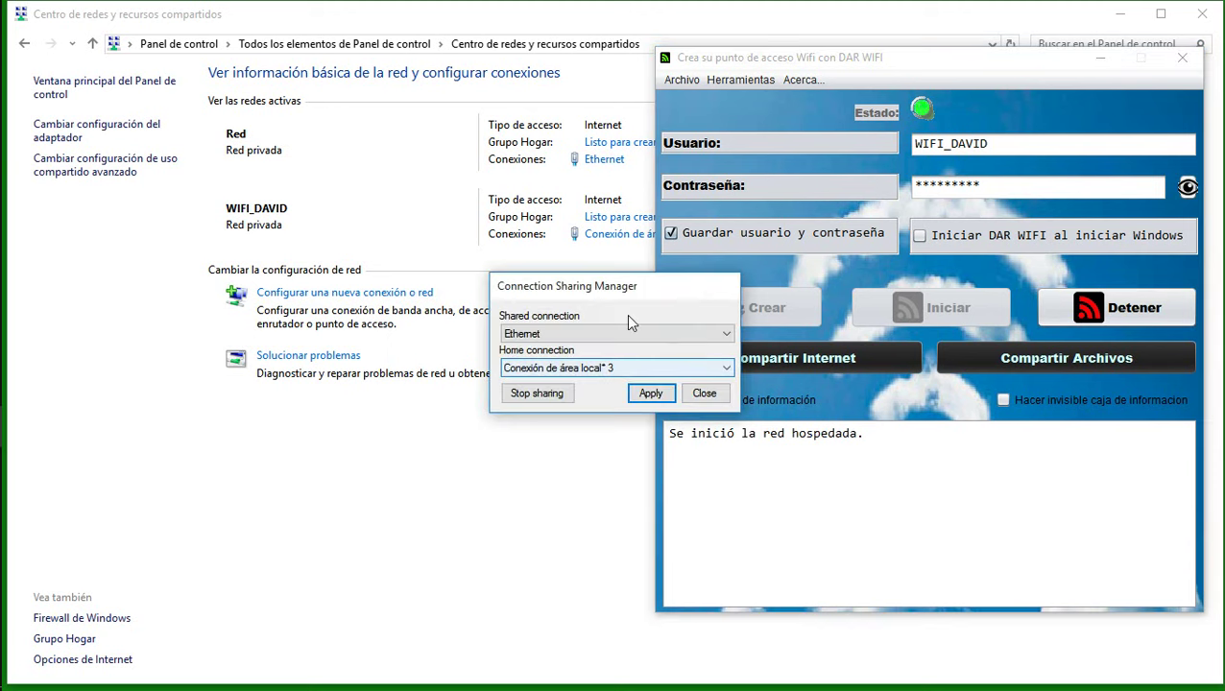
# - Move the Connection Sharing Manager away from the active networks list and select Ethernet as the shared connection
pyautogui.moveTo(612, 288); pyautogui.dragTo(800, 218)
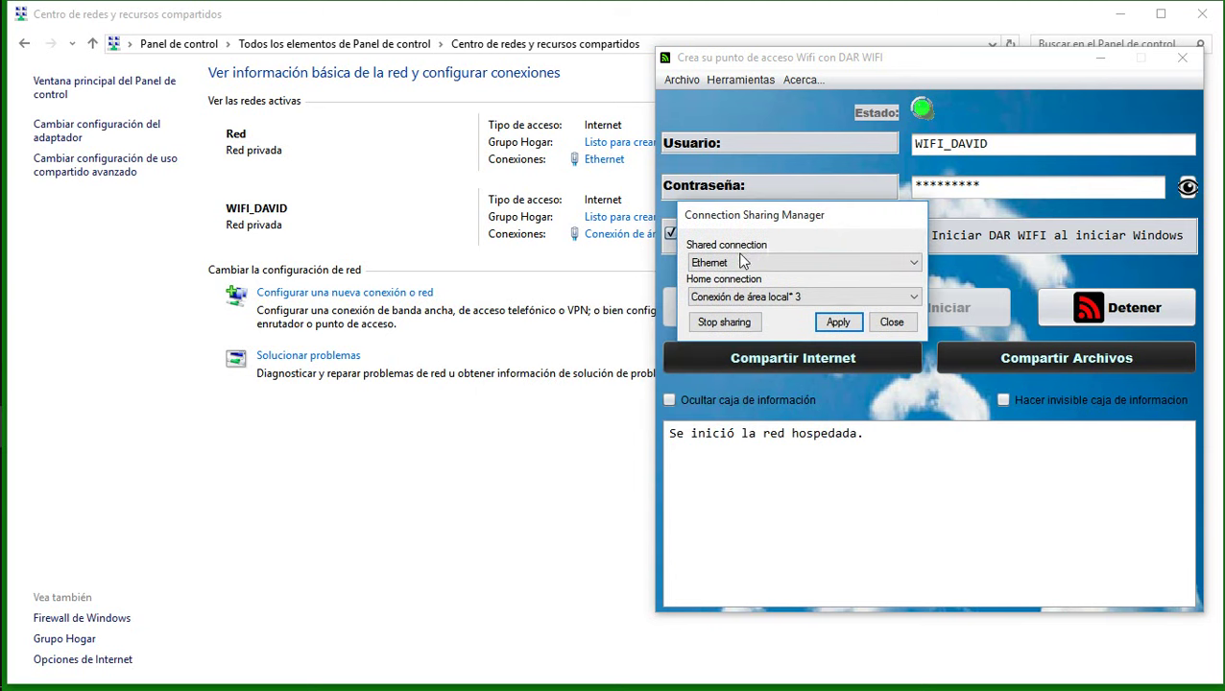
pyautogui.click(742, 261)
pyautogui.click(740, 259)
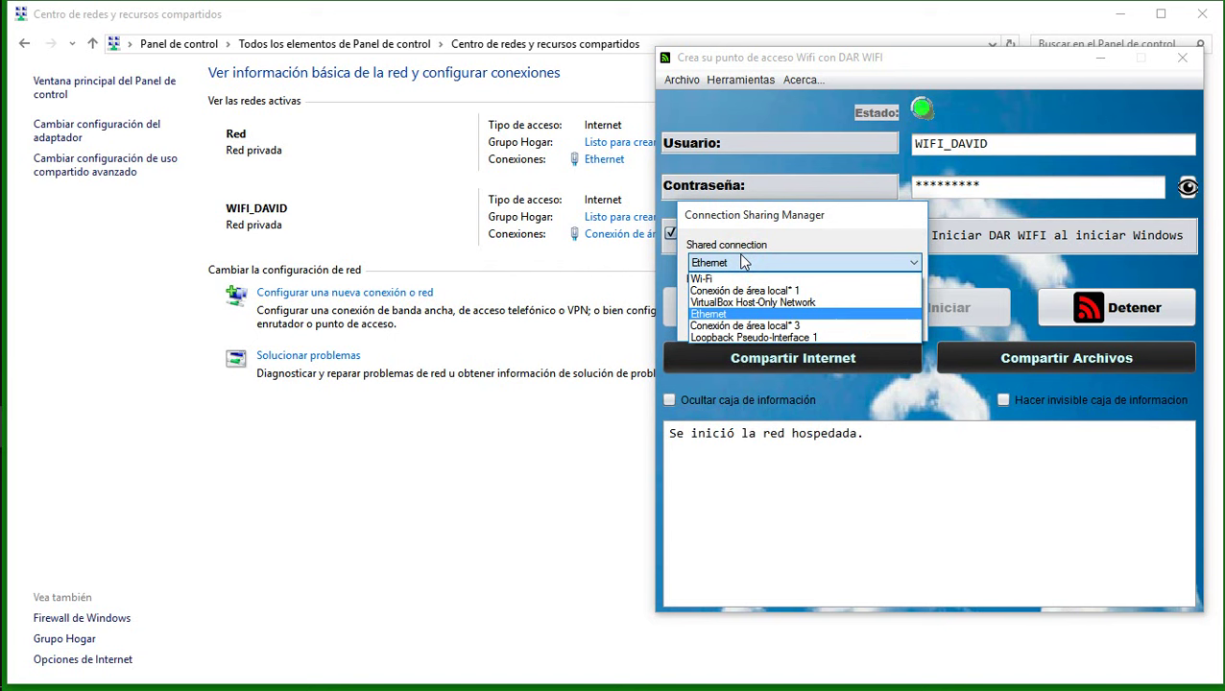
pyautogui.click(741, 260)
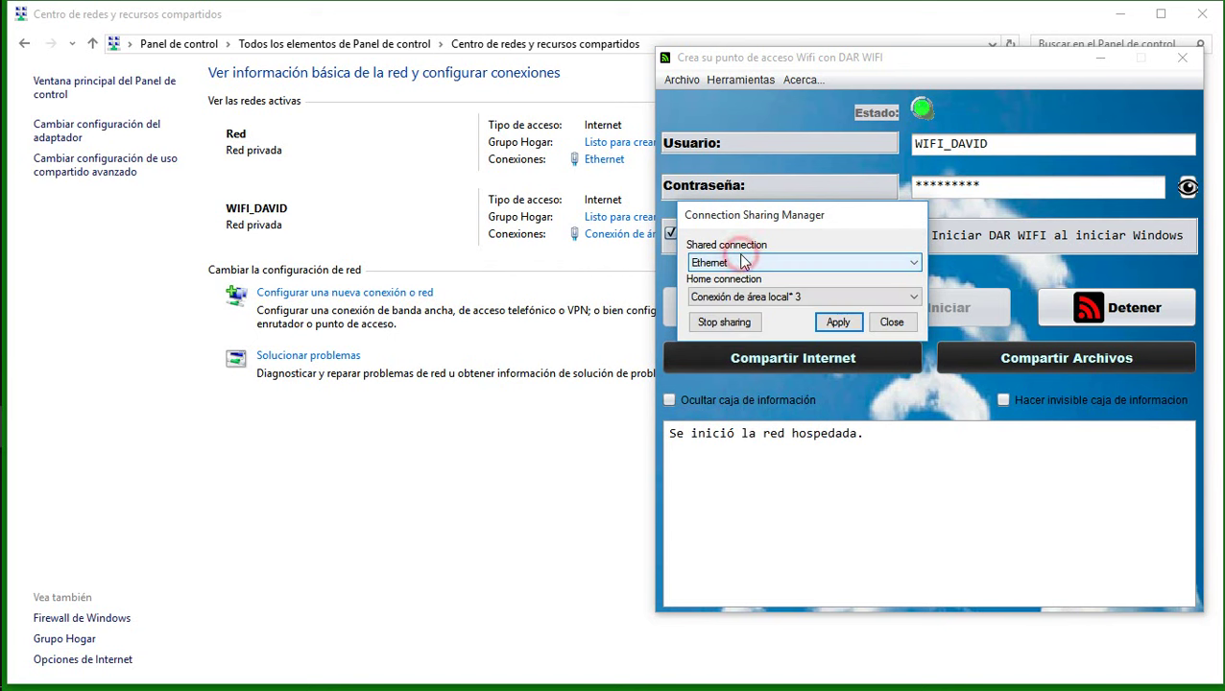
pyautogui.click(740, 259)
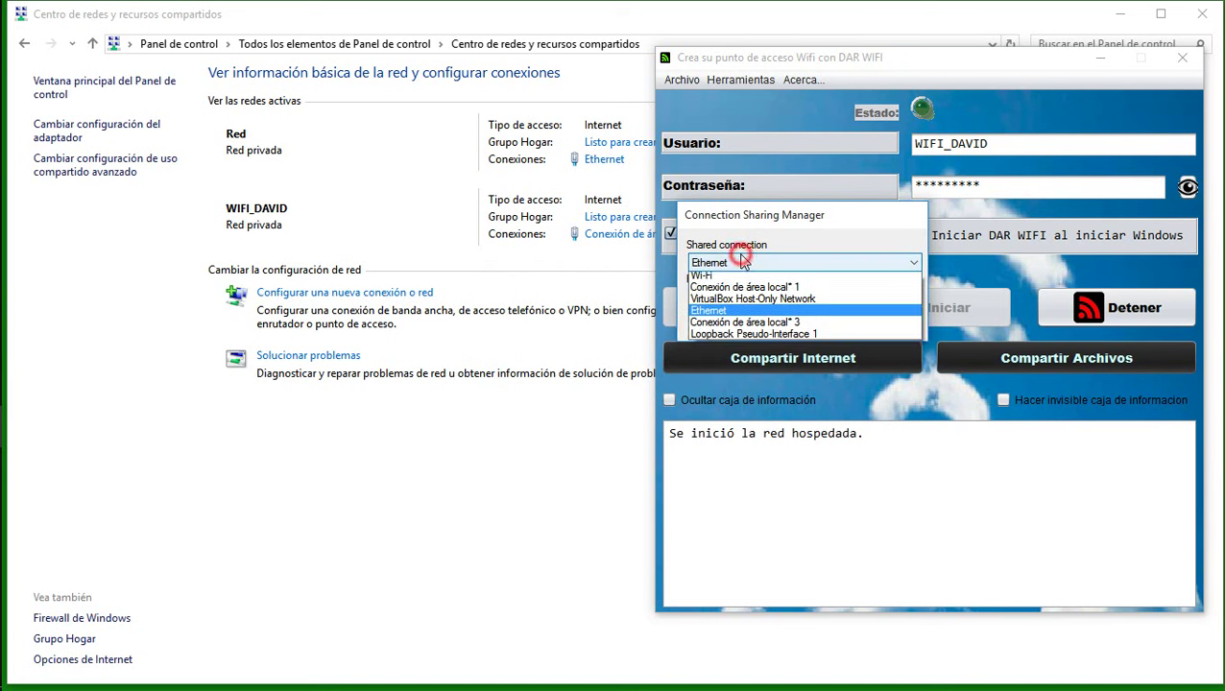
pyautogui.click(715, 314)
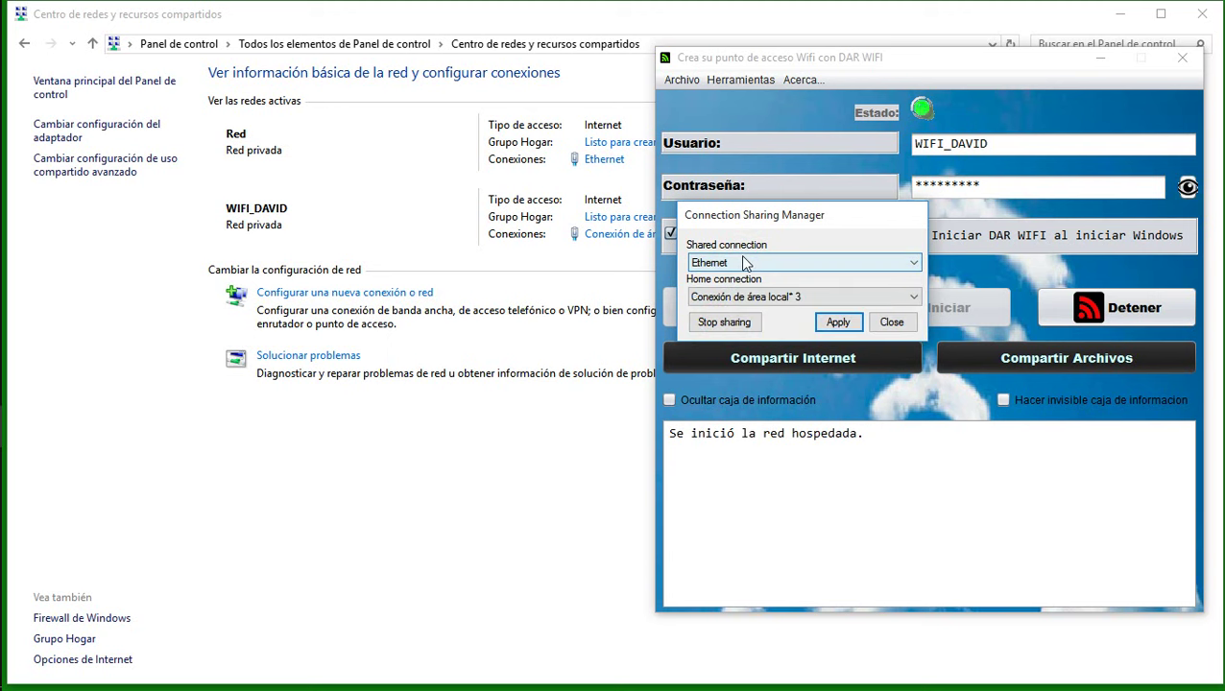
# - Check the hosted Wi-Fi network's connection in the active networks list and keep Conexión de área local* 3 as the home connection
pyautogui.click(708, 301)
pyautogui.click(700, 300)
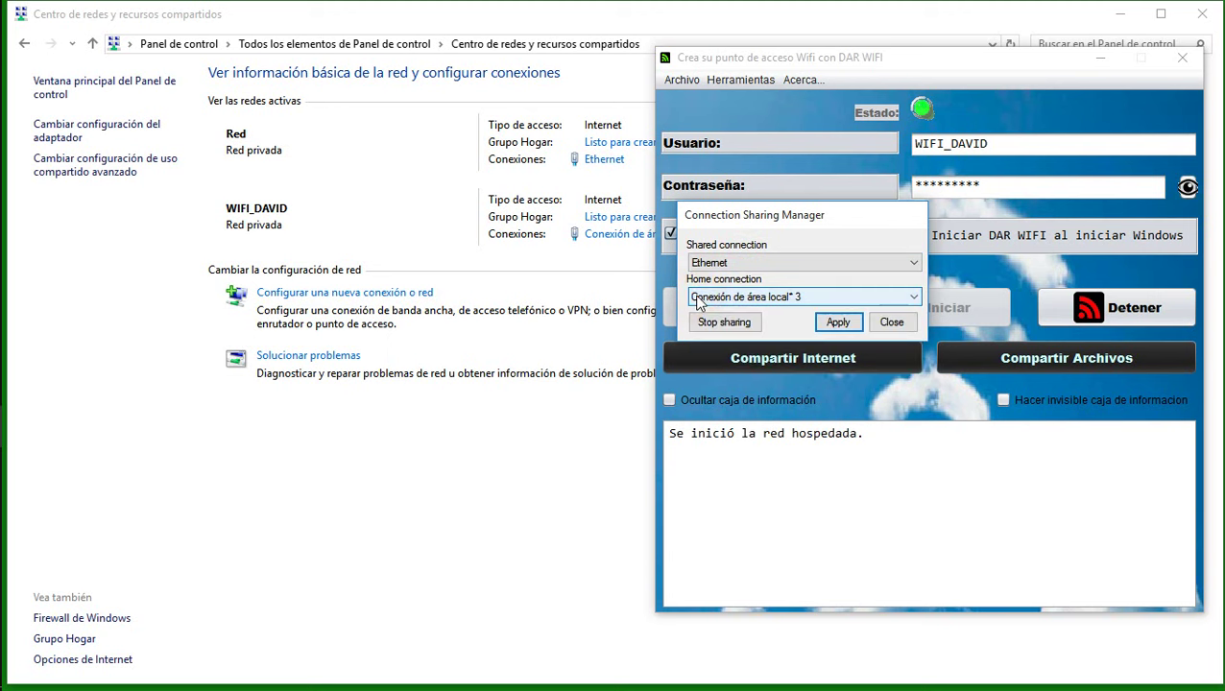
pyautogui.click(274, 222)
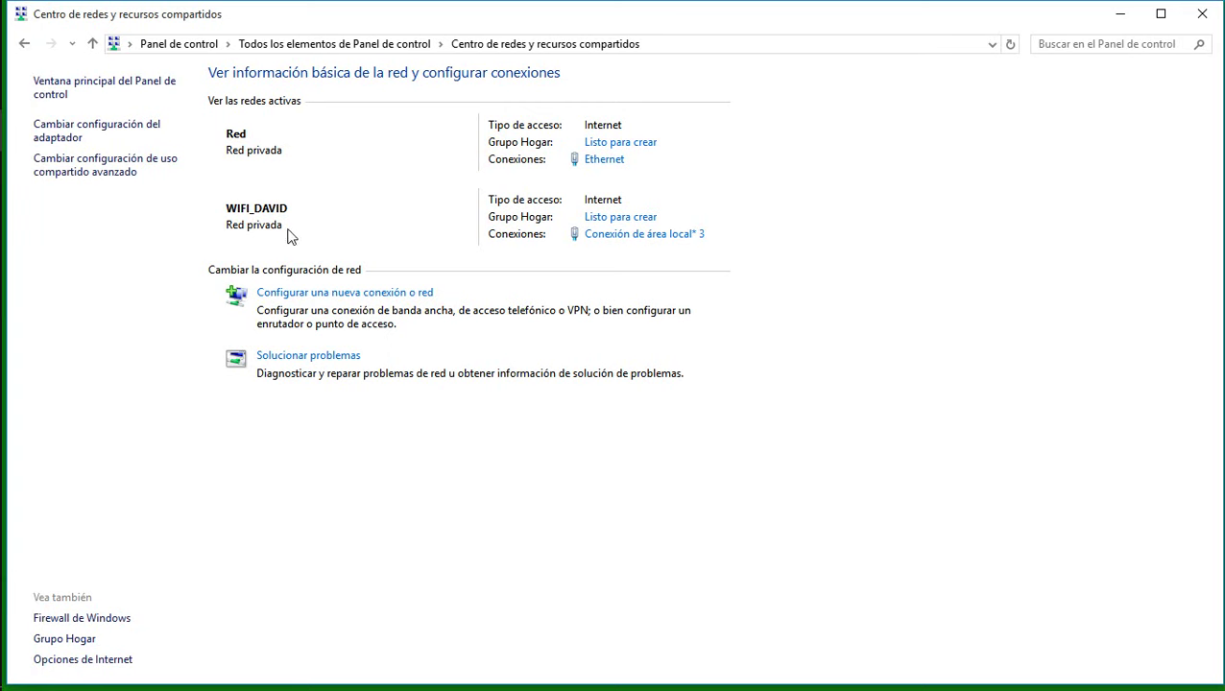
pyautogui.click(28, 428)
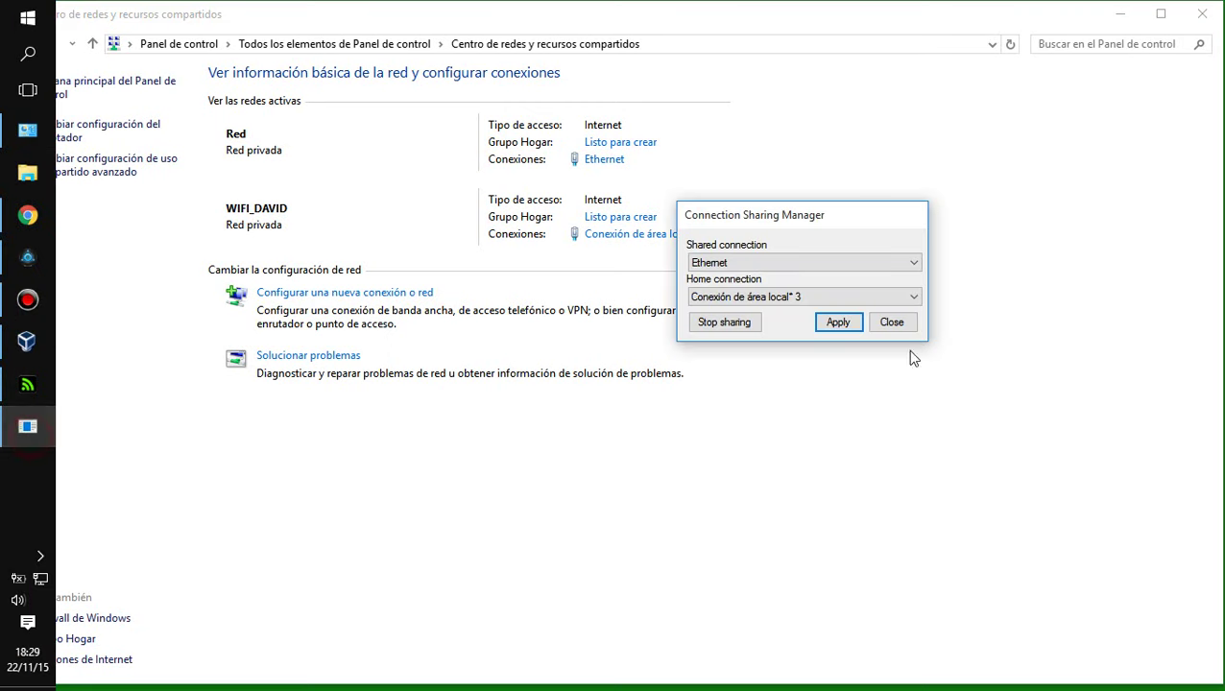
pyautogui.click(827, 297)
pyautogui.click(827, 297)
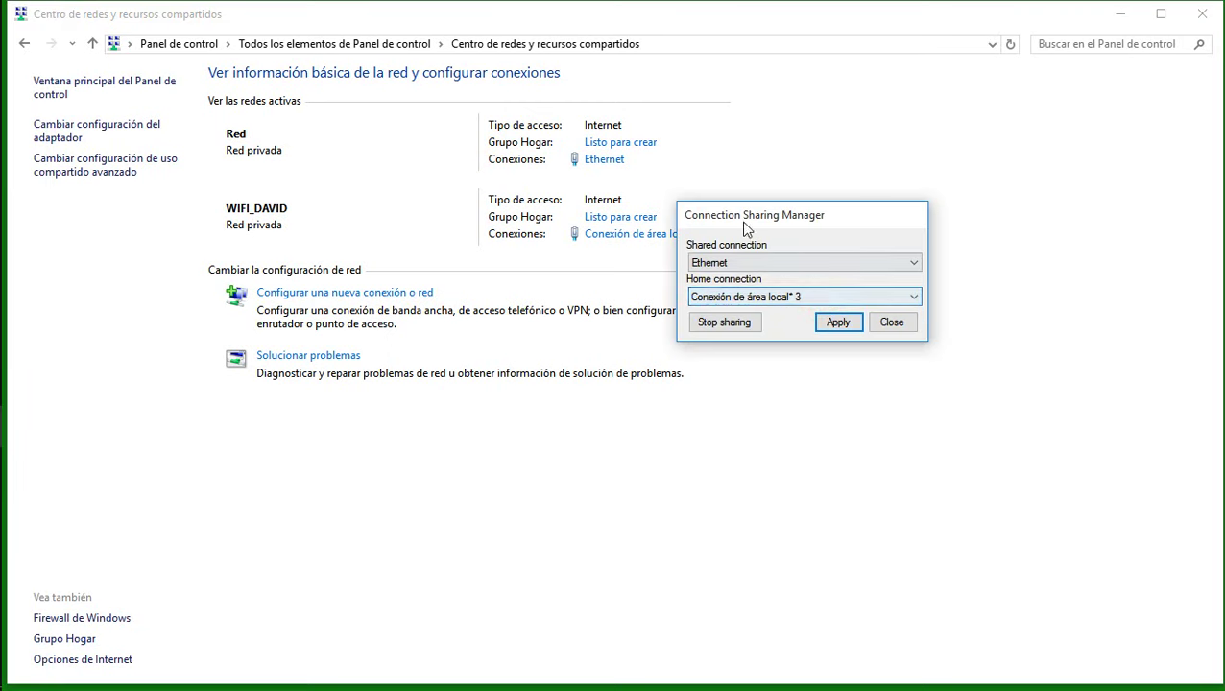
# - Apply sharing of Ethernet to Conexión de área local* 3 and close the Connection Sharing Manager
pyautogui.moveTo(745, 228); pyautogui.dragTo(839, 181)
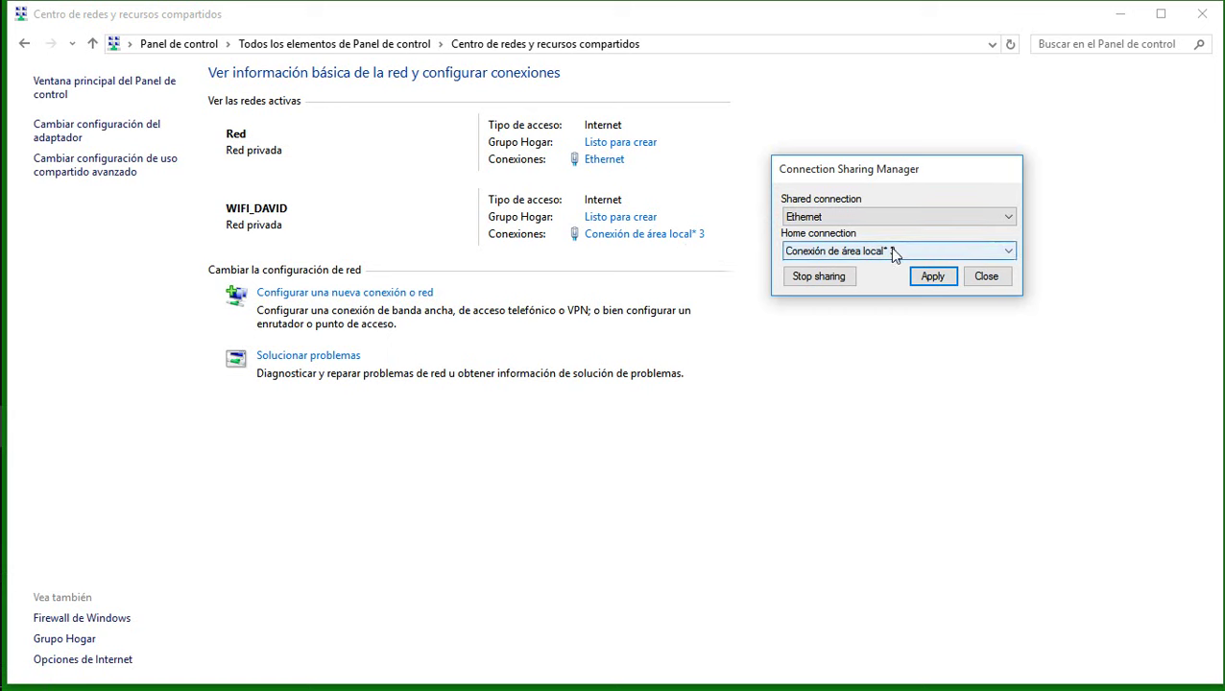
pyautogui.click(929, 281)
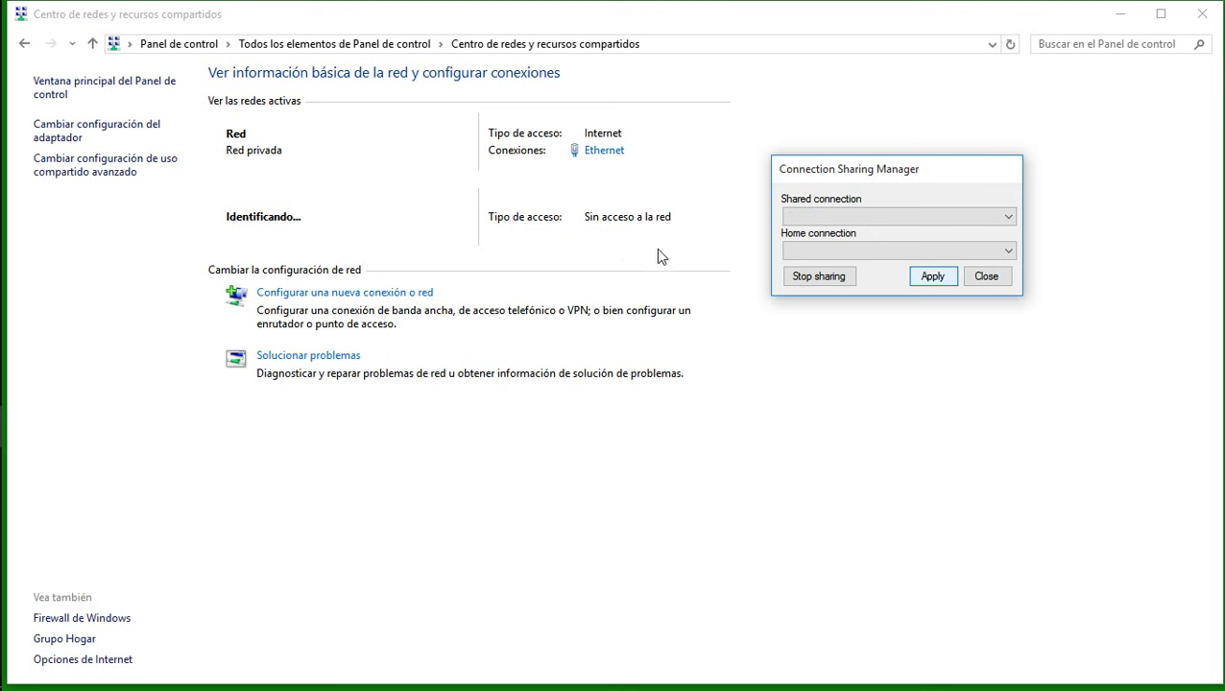
pyautogui.click(863, 171)
pyautogui.moveTo(863, 171); pyautogui.dragTo(857, 170)
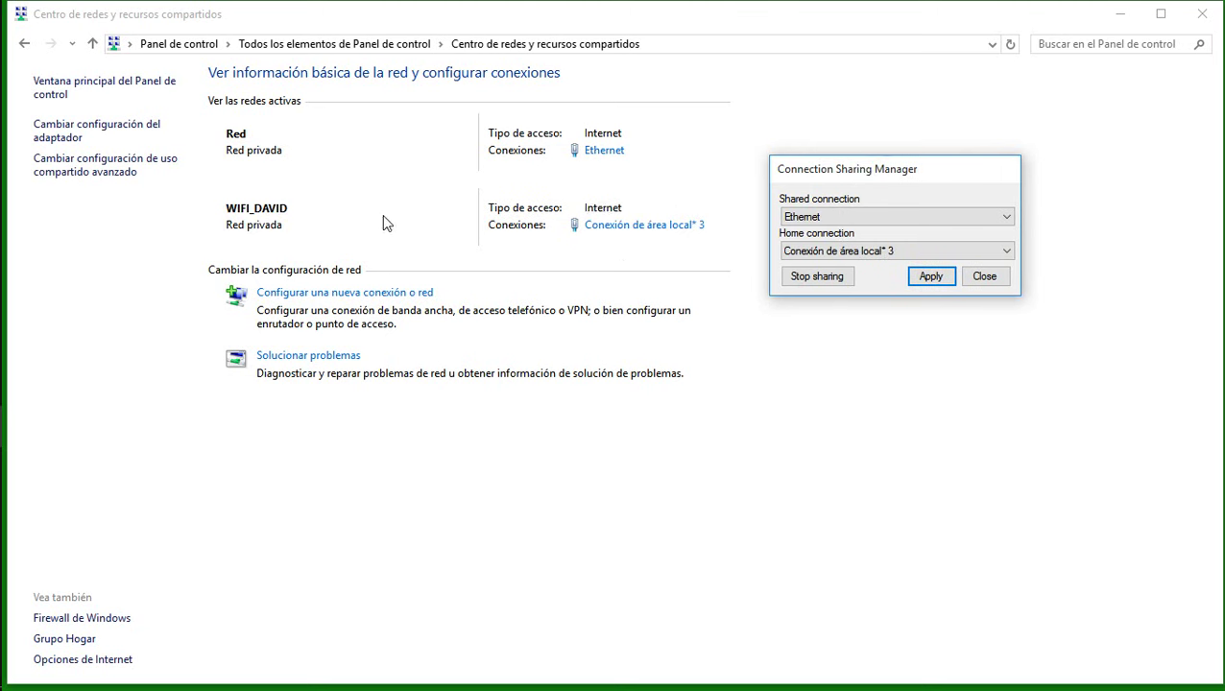
pyautogui.click(984, 277)
# - Switch back to DAR WIFI and hide its information box (Ocultar caja de información)
pyautogui.moveTo(3, 327)
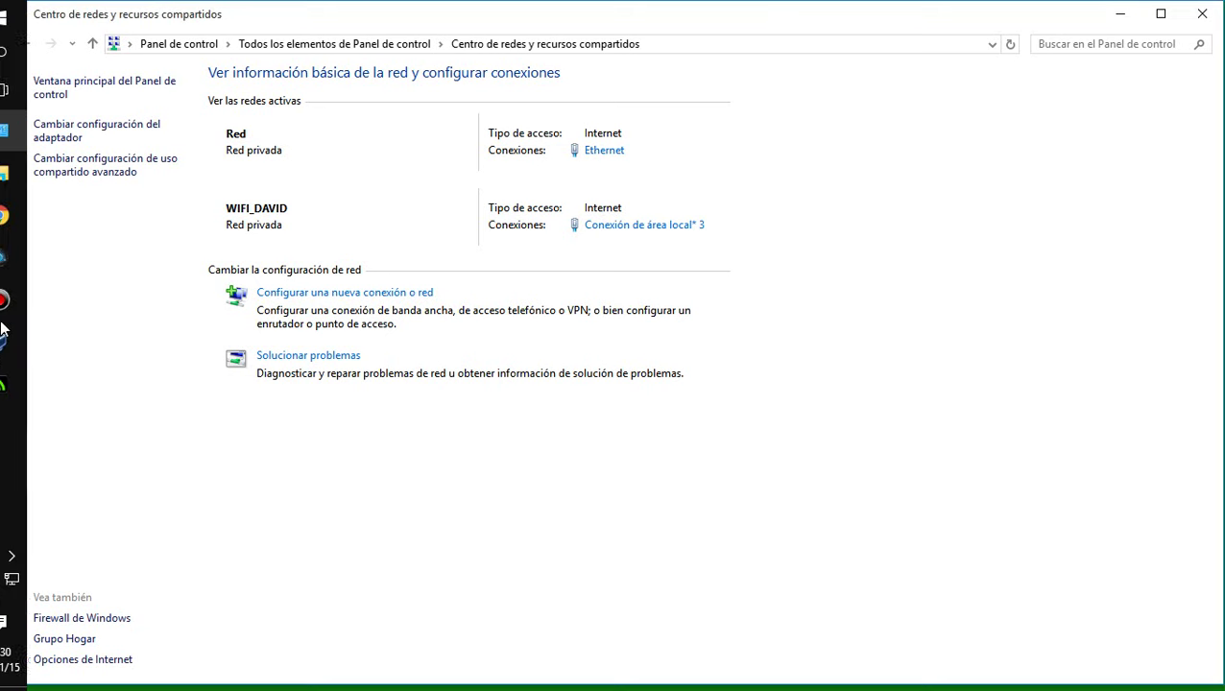
pyautogui.click(28, 384)
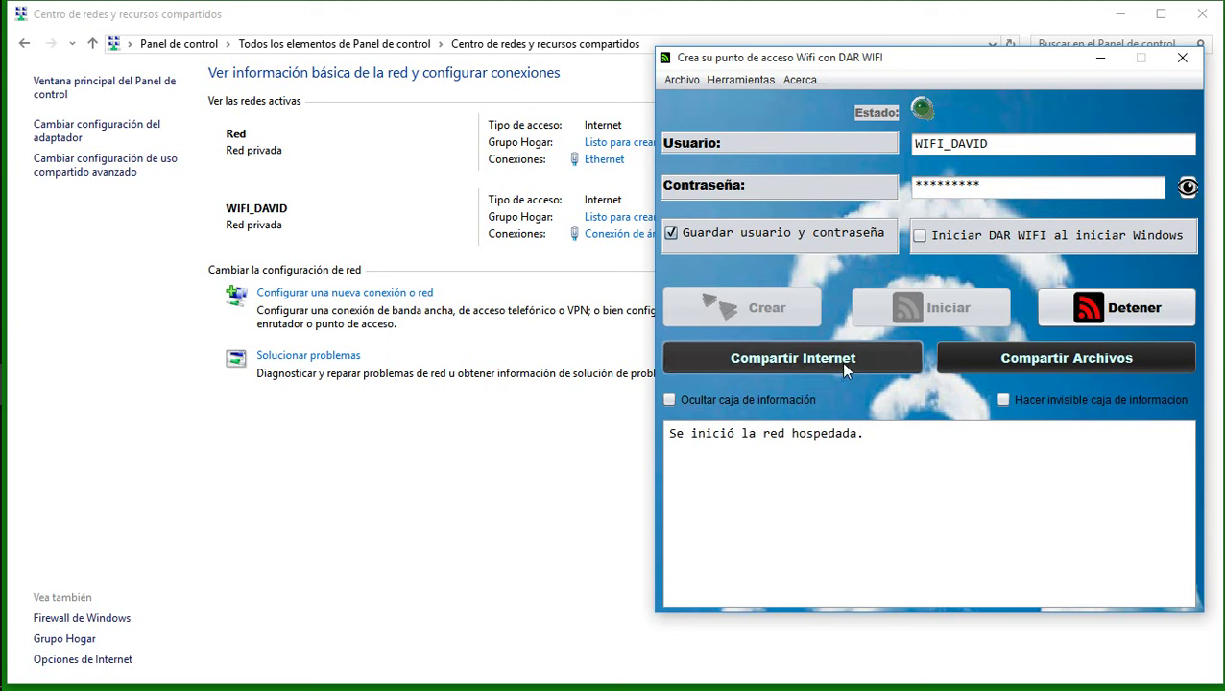
pyautogui.click(840, 362)
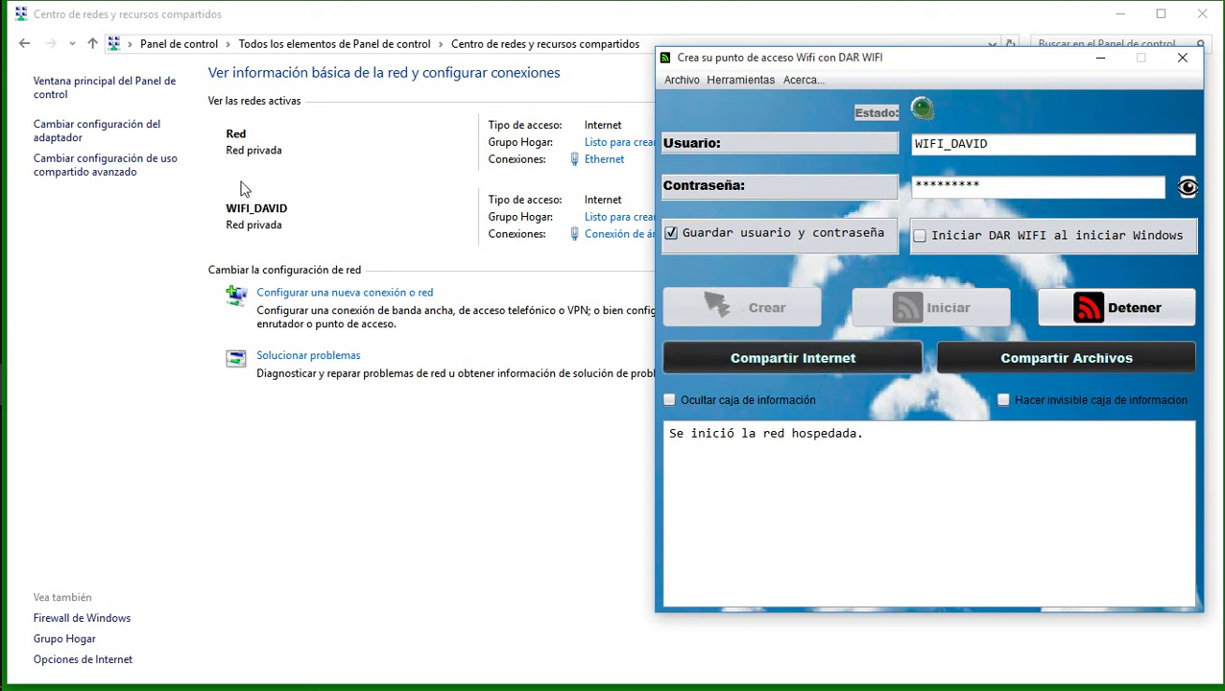
pyautogui.click(693, 391)
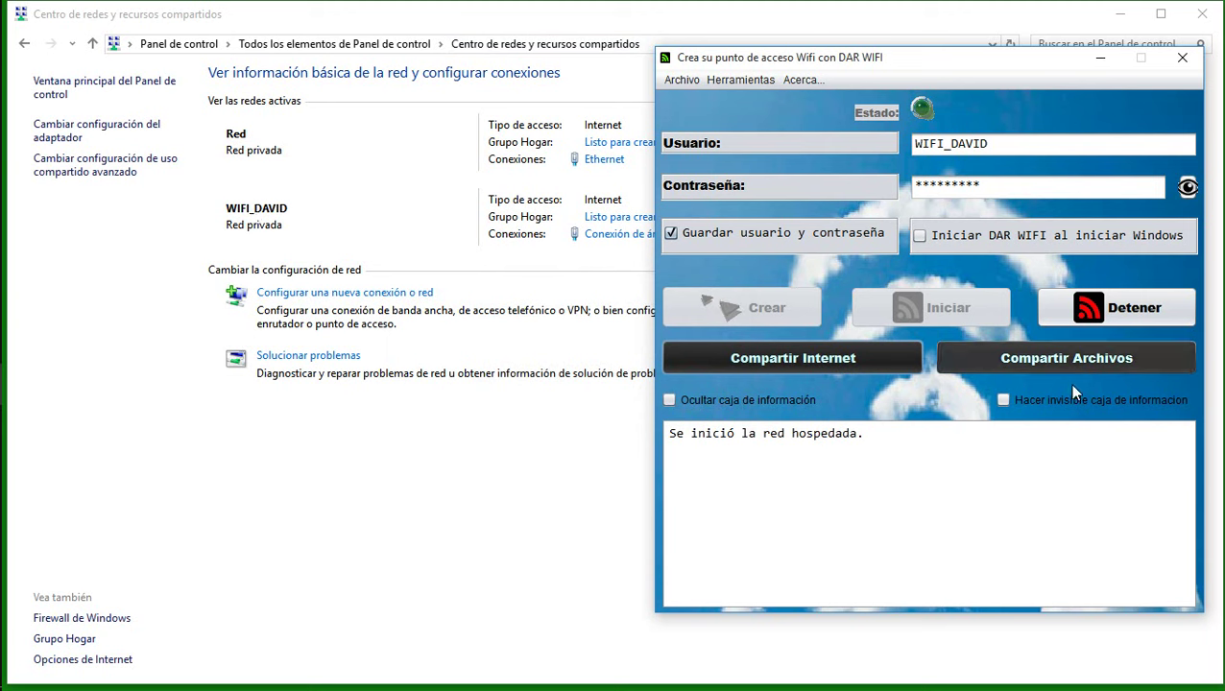
pyautogui.click(852, 464)
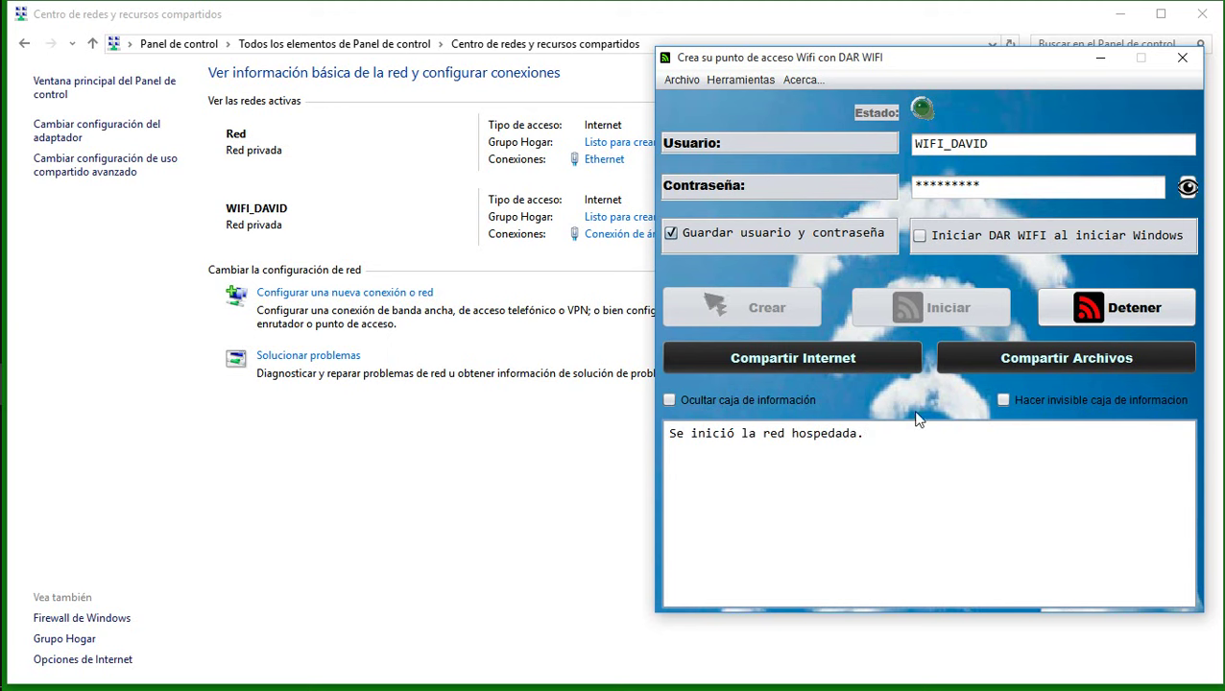
pyautogui.click(669, 400)
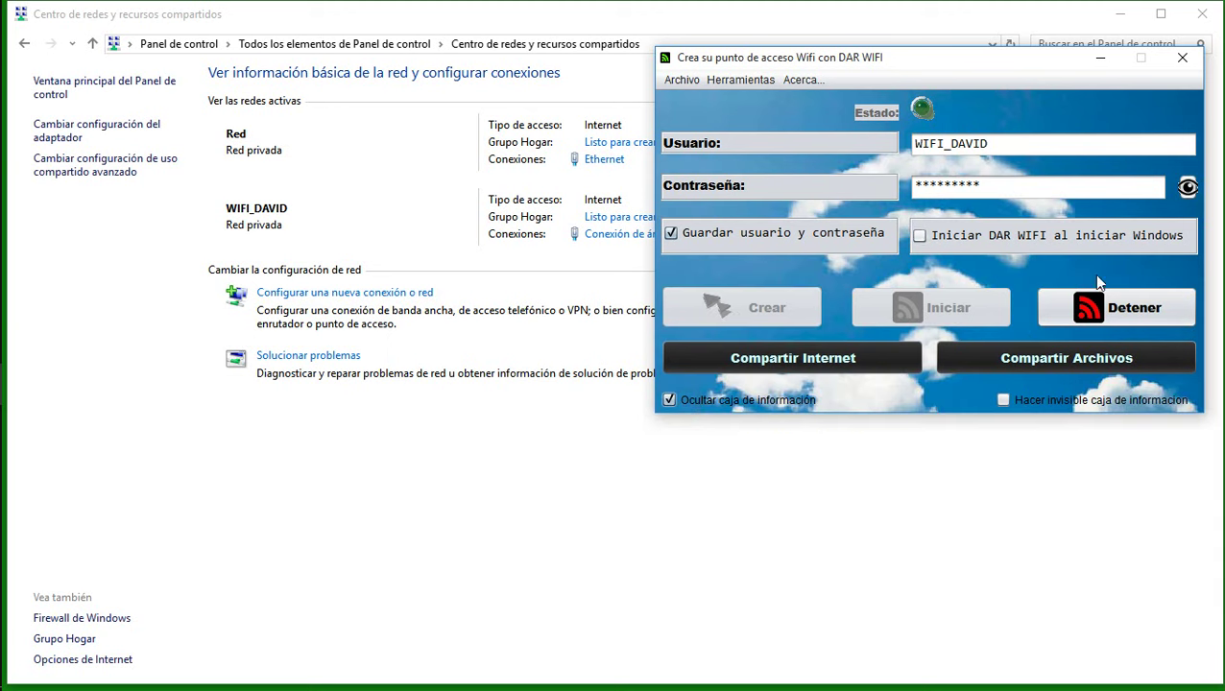
# - Try the option to start DAR WIFI with Windows, view the startup service window (Servicio de Inicio de DAR WIFI), and minimise it
pyautogui.click(924, 240)
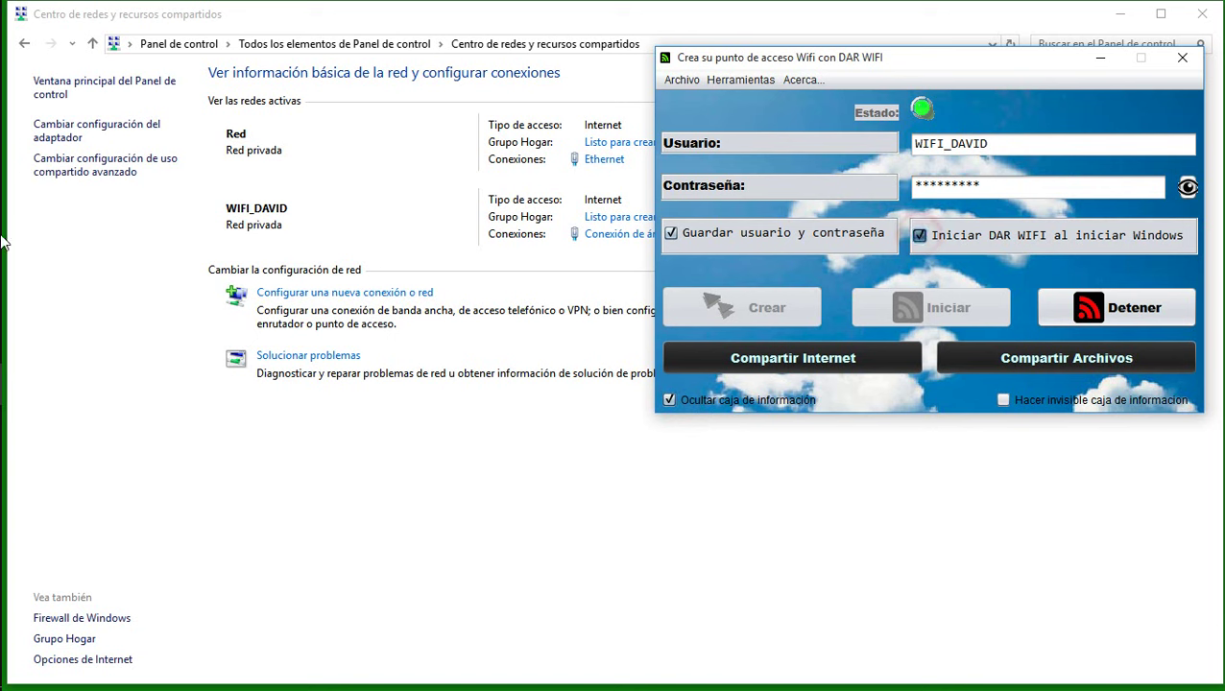
pyautogui.click(32, 254)
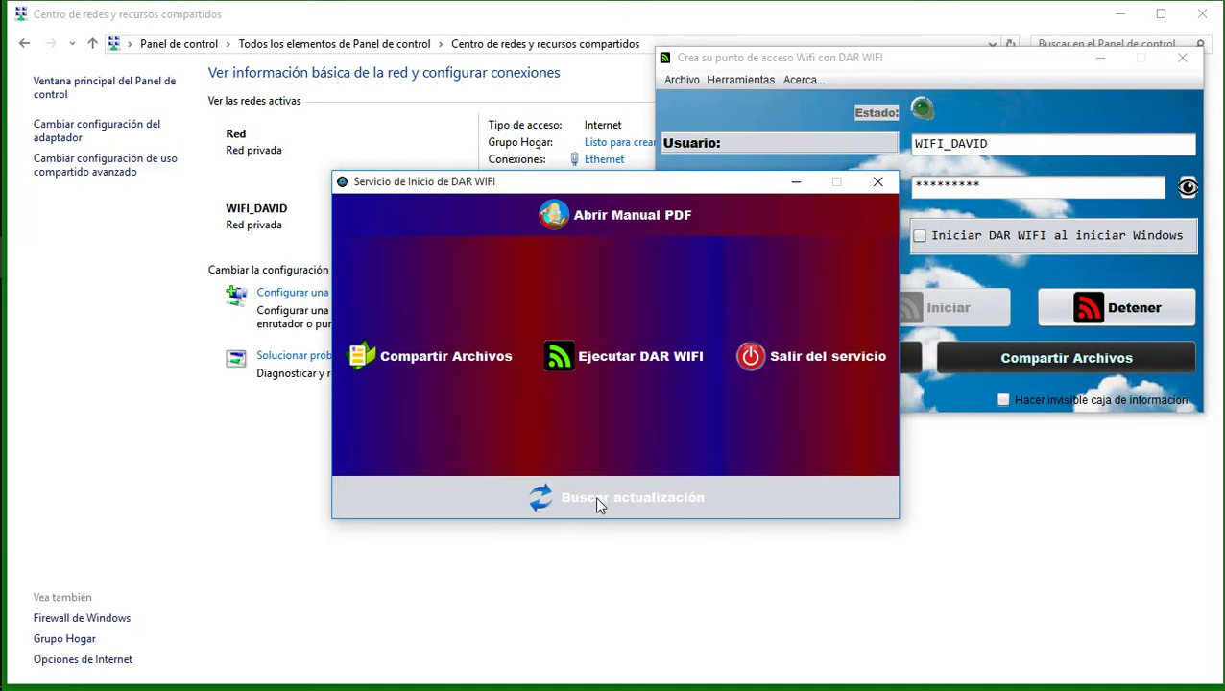
pyautogui.click(596, 499)
pyautogui.click(687, 384)
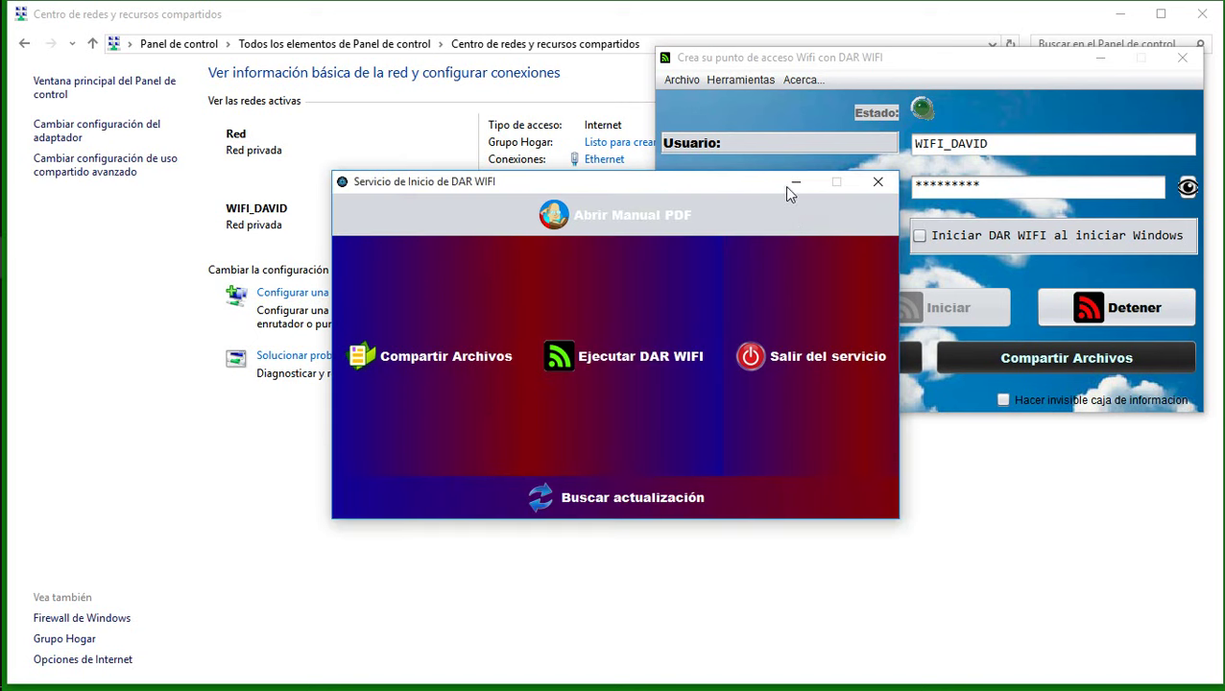
pyautogui.click(794, 184)
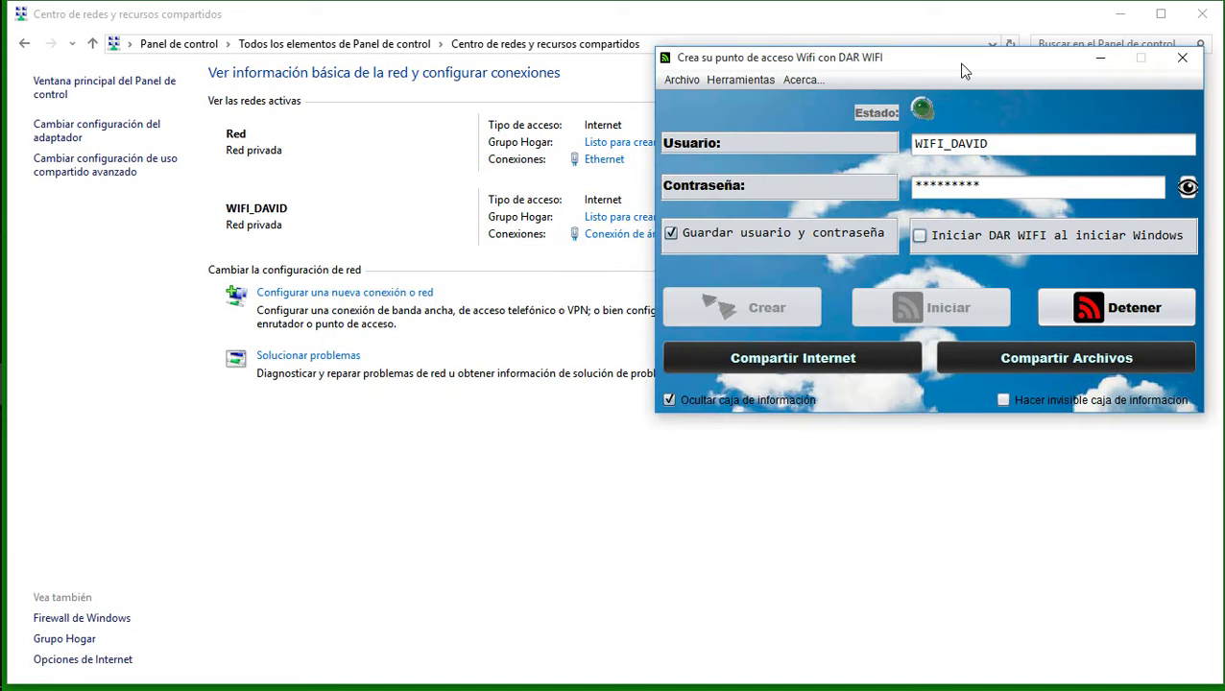
# - Close the Network and Sharing Center and reposition the DAR WIFI window beside the desktop icons, refreshing the desktop
pyautogui.moveTo(964, 71); pyautogui.dragTo(646, 153)
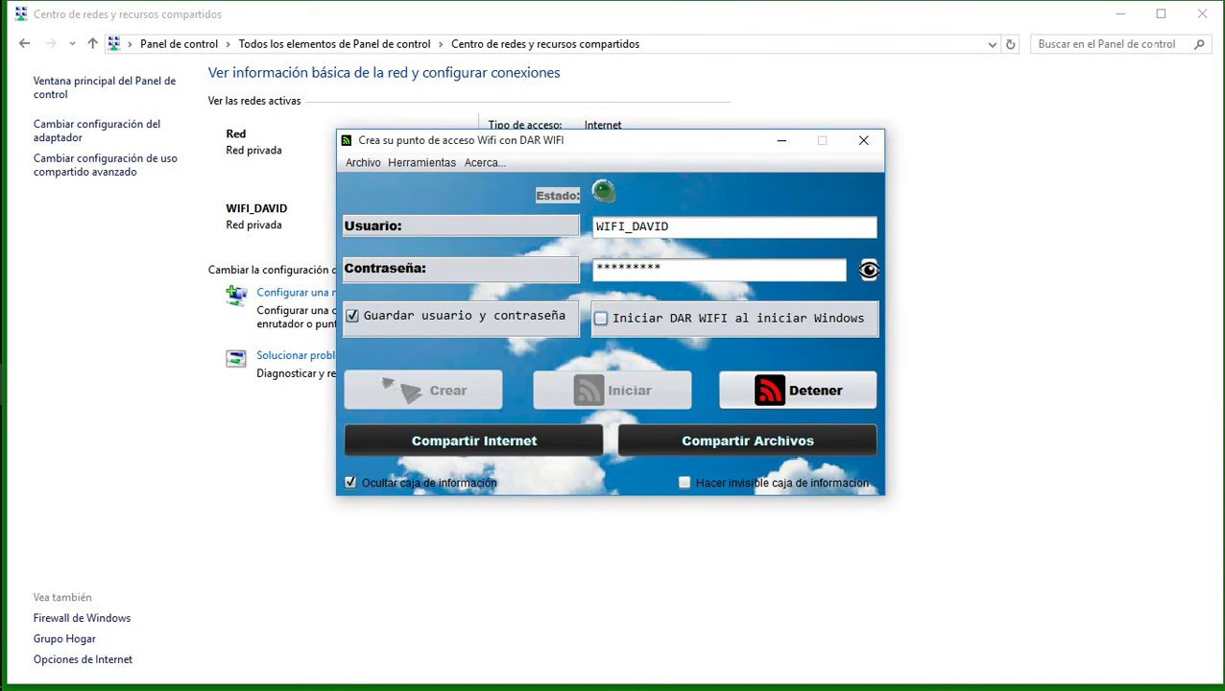
pyautogui.click(1200, 15)
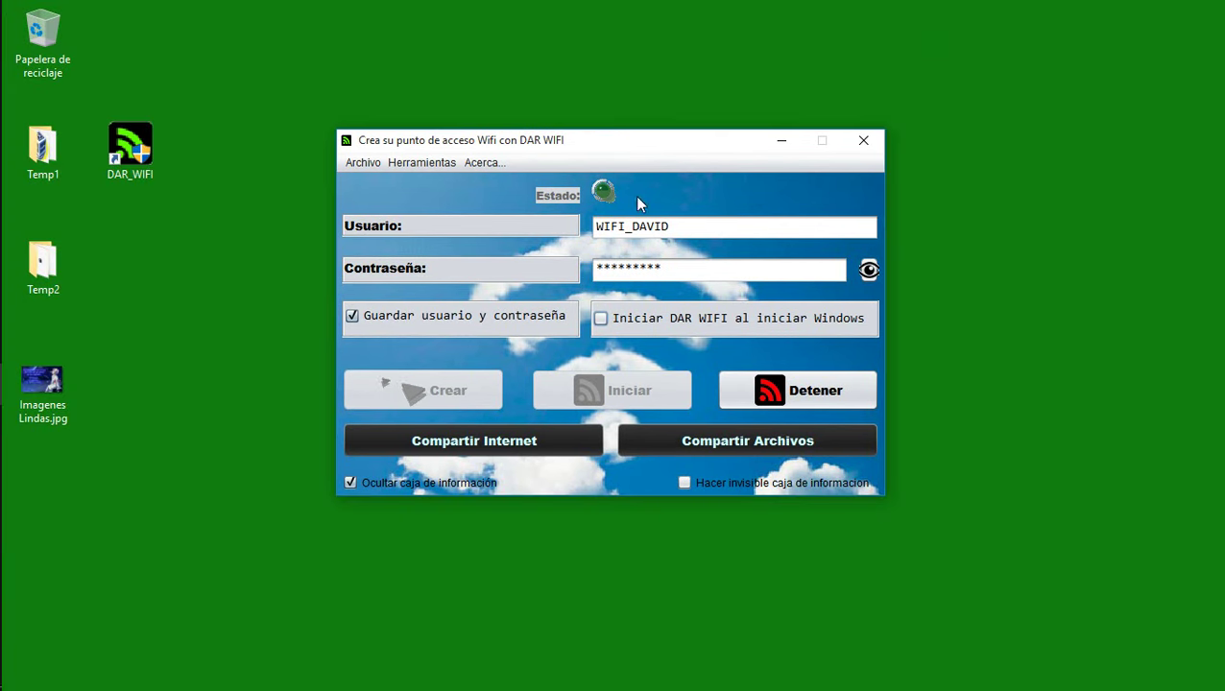
pyautogui.moveTo(601, 146); pyautogui.dragTo(308, 116)
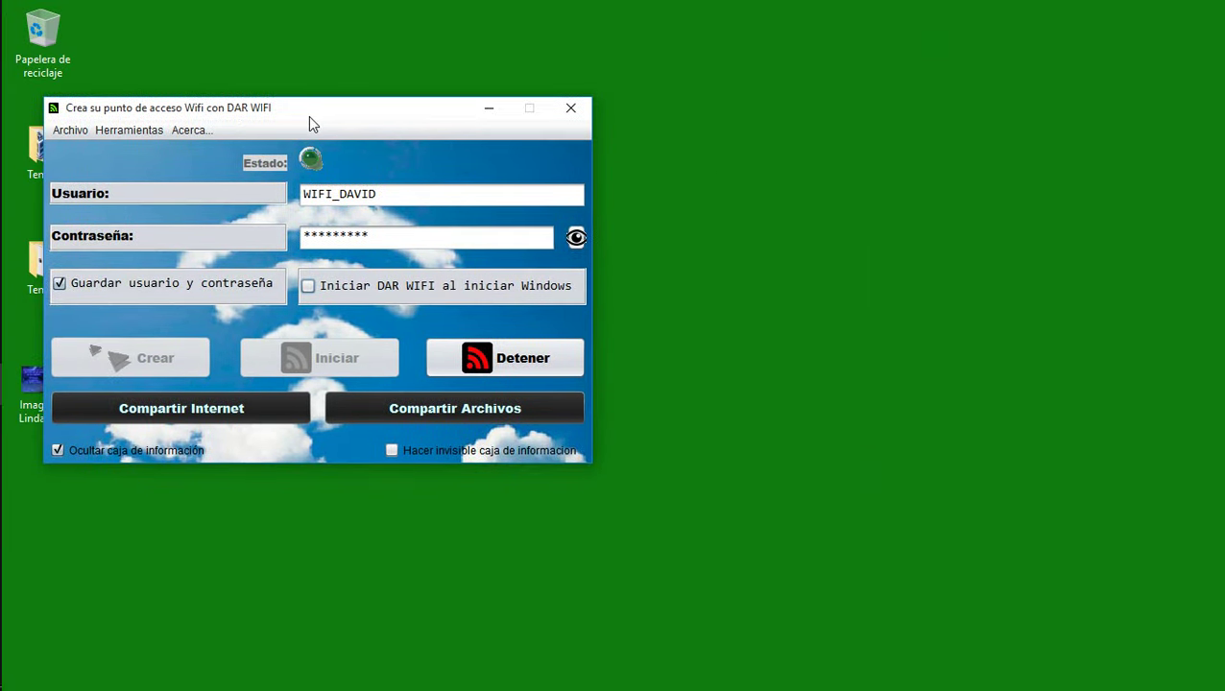
pyautogui.rightClick(727, 253)
pyautogui.click(758, 315)
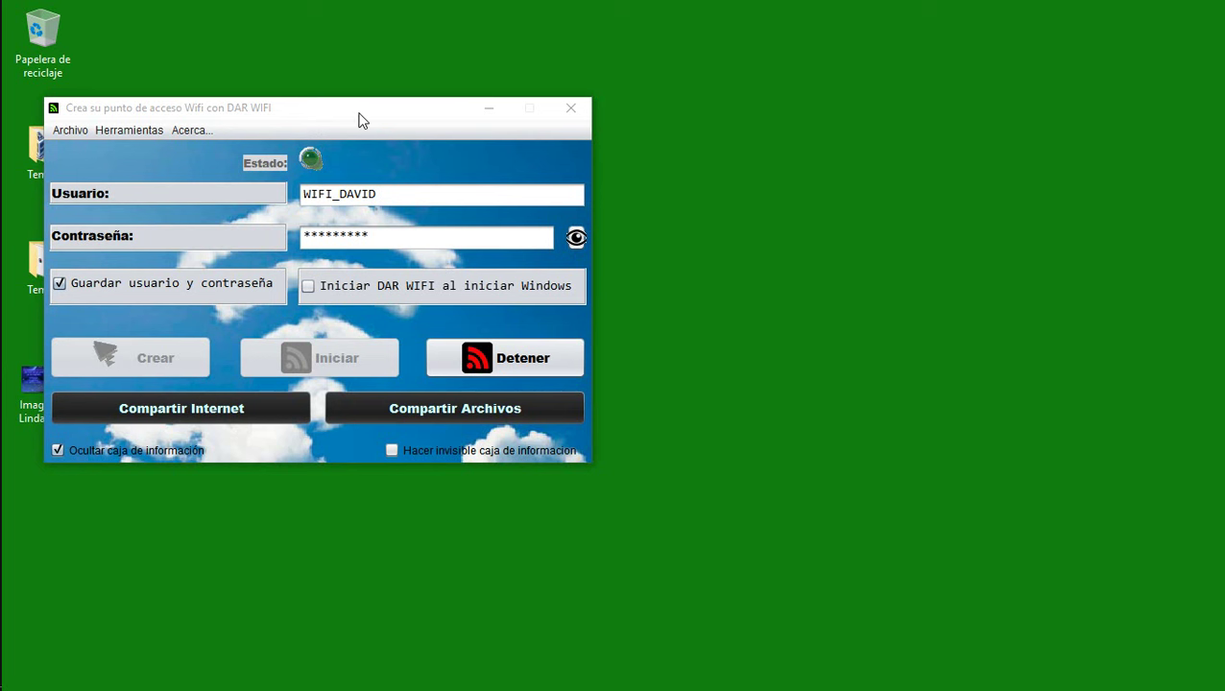
pyautogui.moveTo(362, 119); pyautogui.dragTo(407, 87)
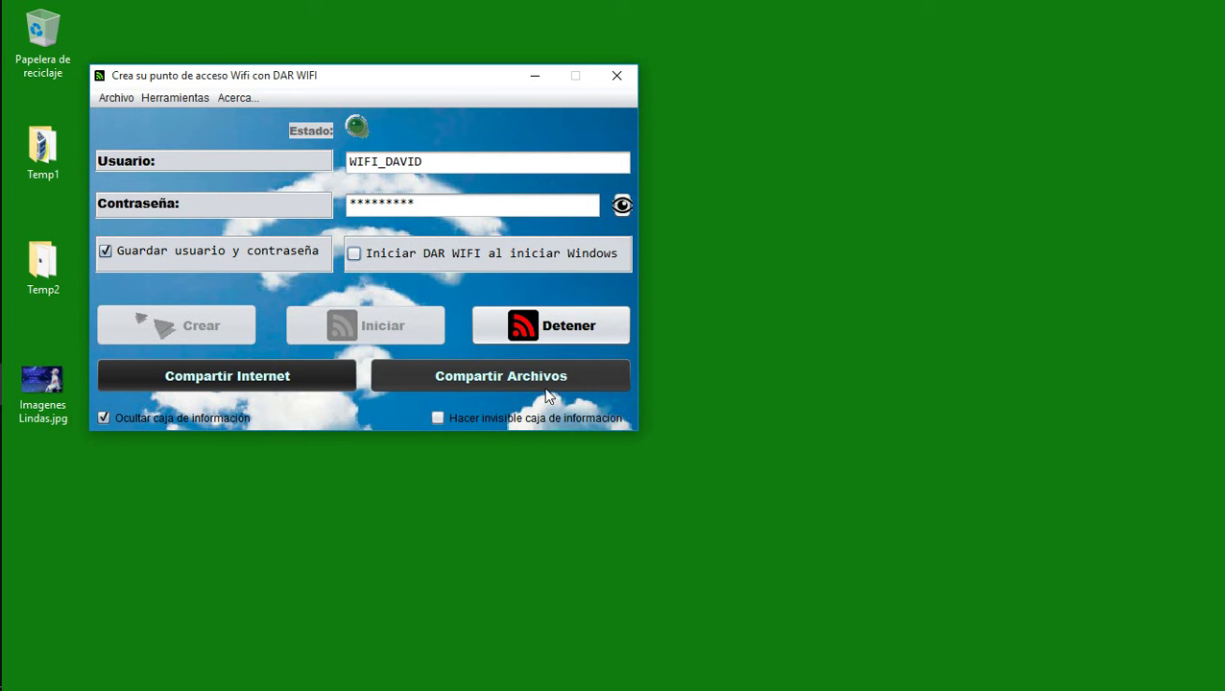
pyautogui.rightClick(711, 379)
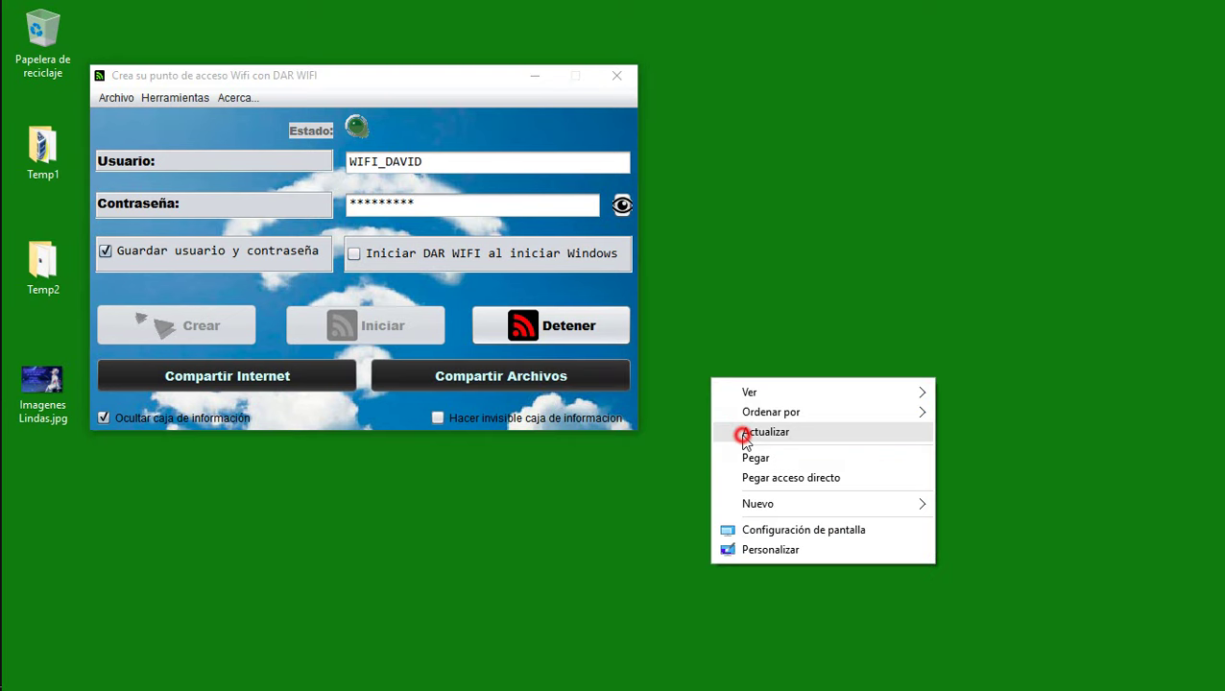
pyautogui.click(744, 434)
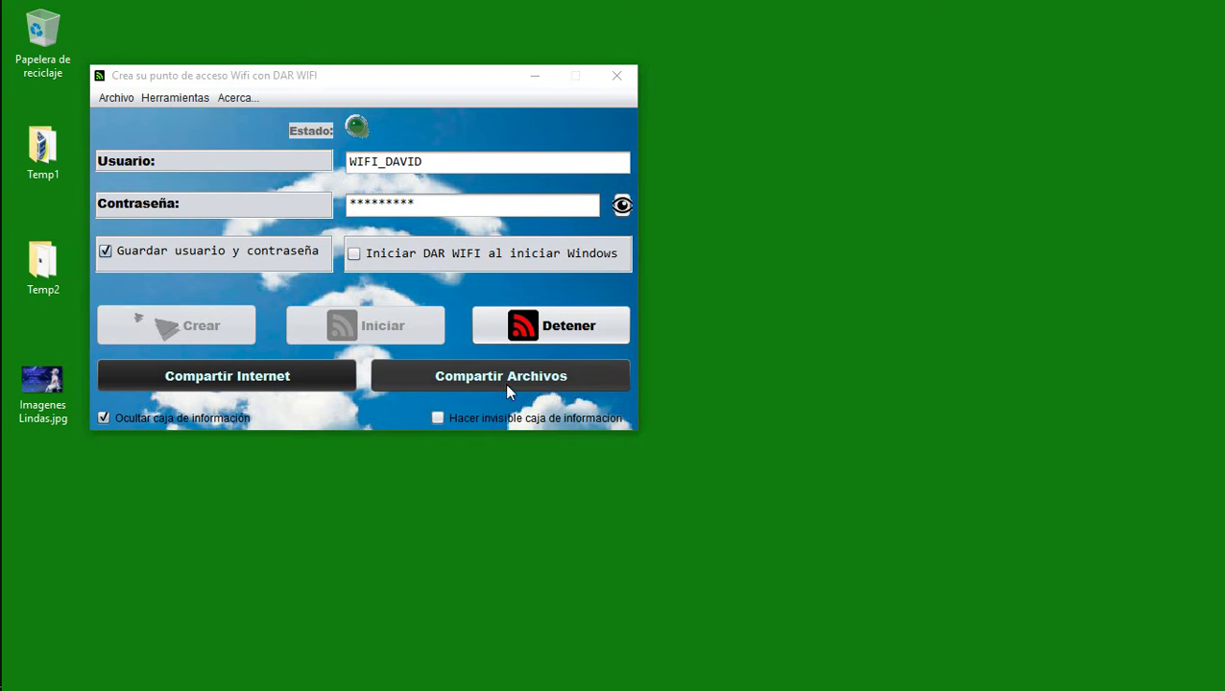
# - Open the file sharing window from DAR WIFI (Compartir Archivos) and bring up its server creation dialog
pyautogui.click(540, 384)
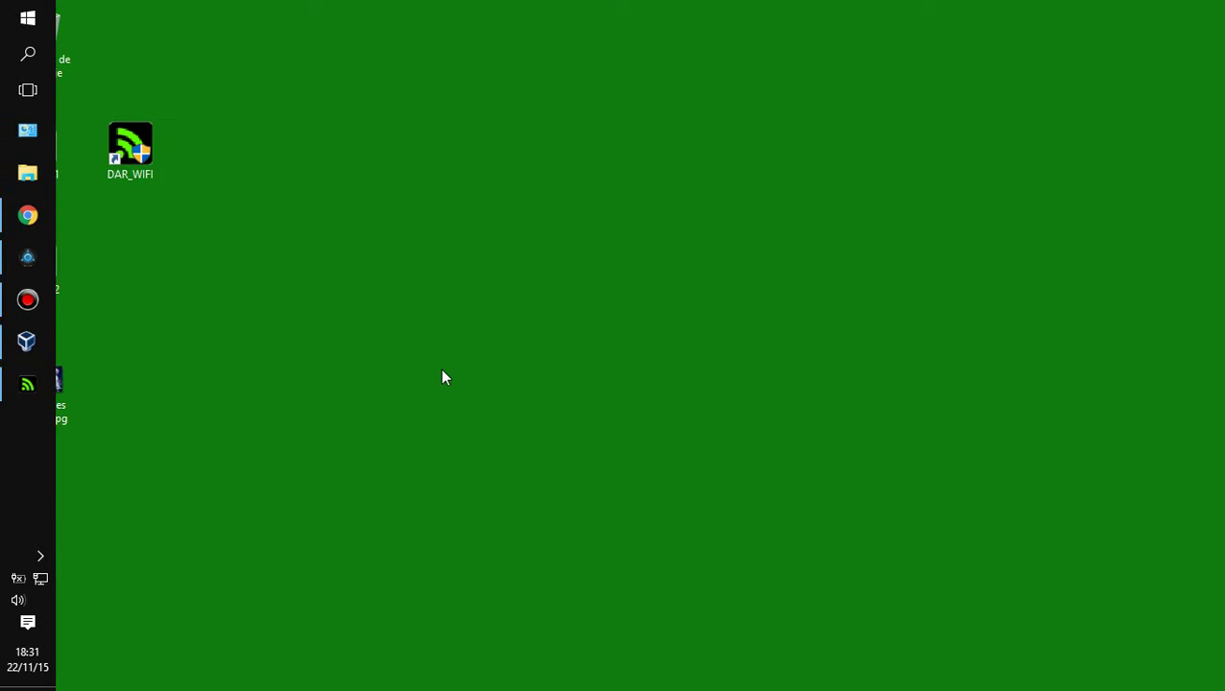
pyautogui.rightClick(606, 264)
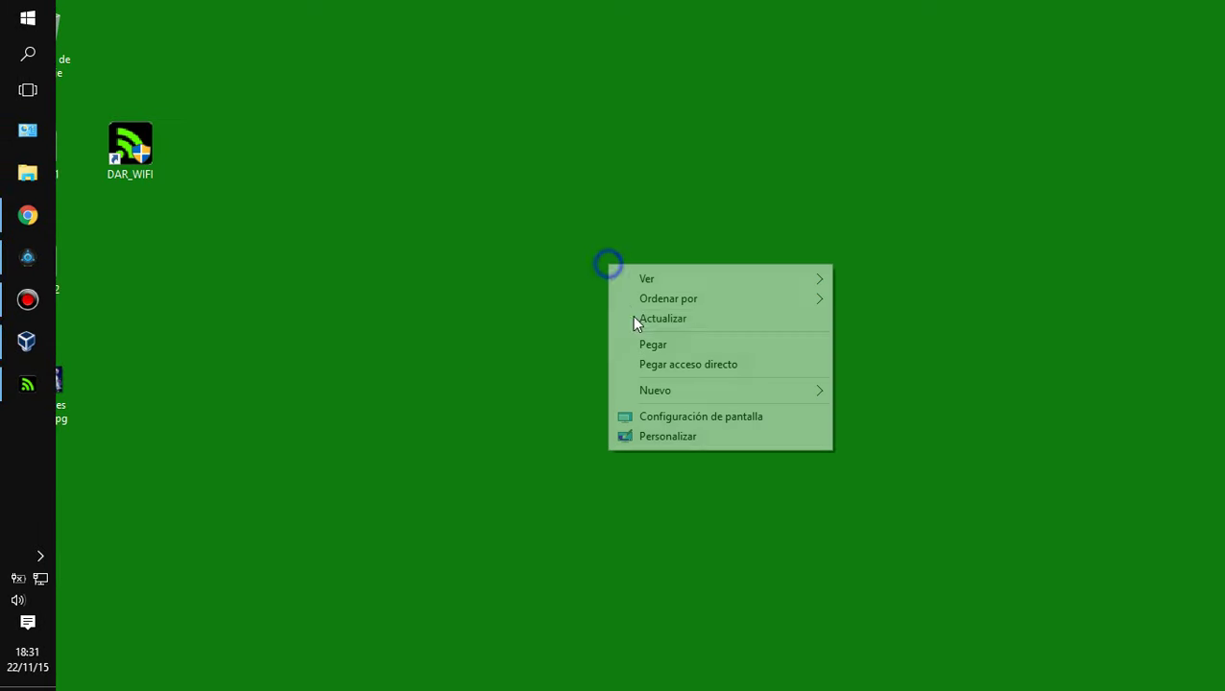
pyautogui.click(640, 320)
pyautogui.moveTo(284, 171); pyautogui.dragTo(672, 274)
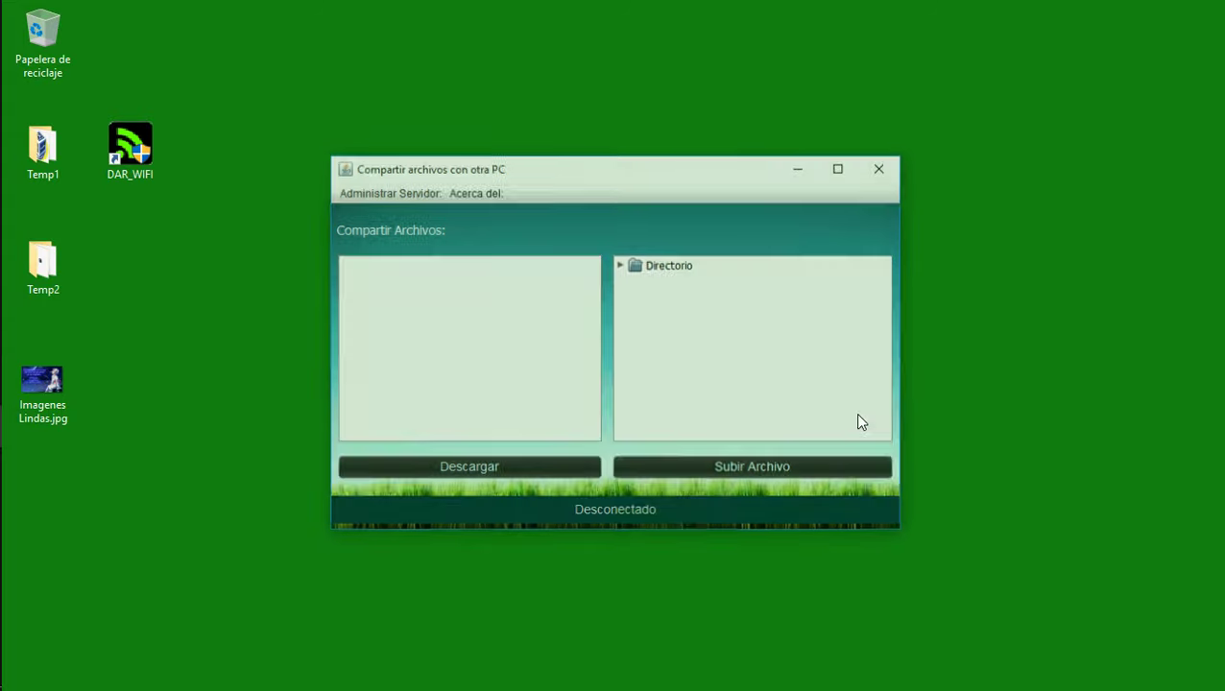
pyautogui.moveTo(519, 165); pyautogui.dragTo(484, 158)
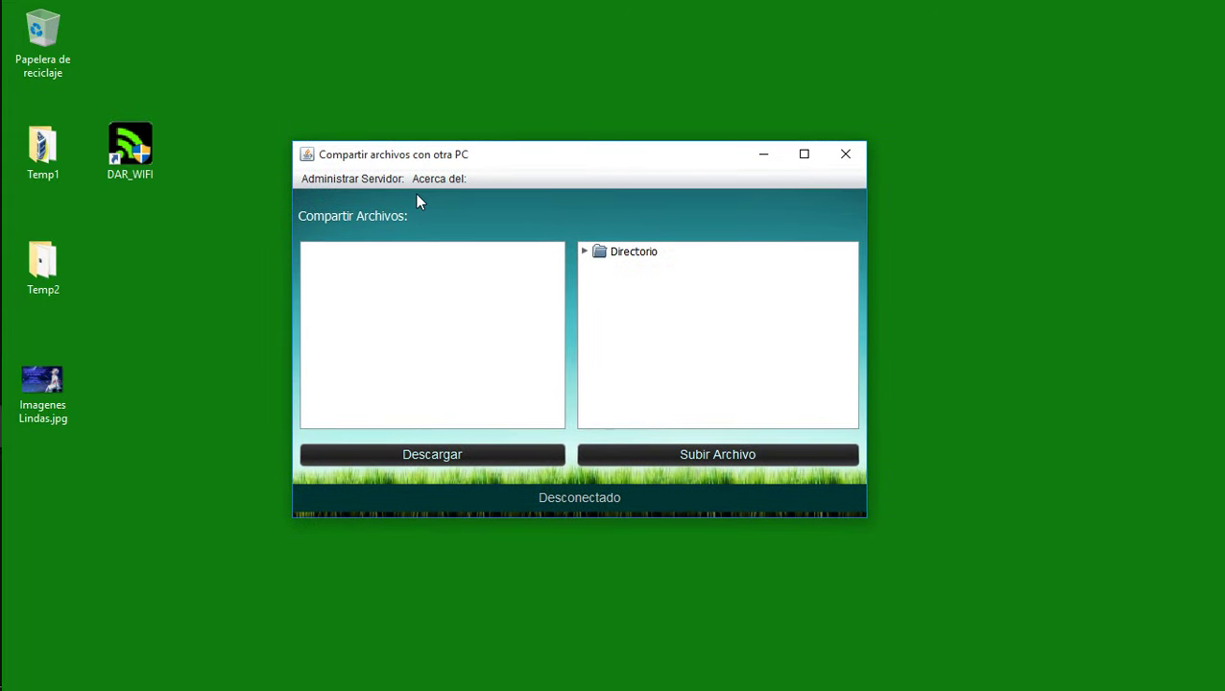
pyautogui.click(342, 179)
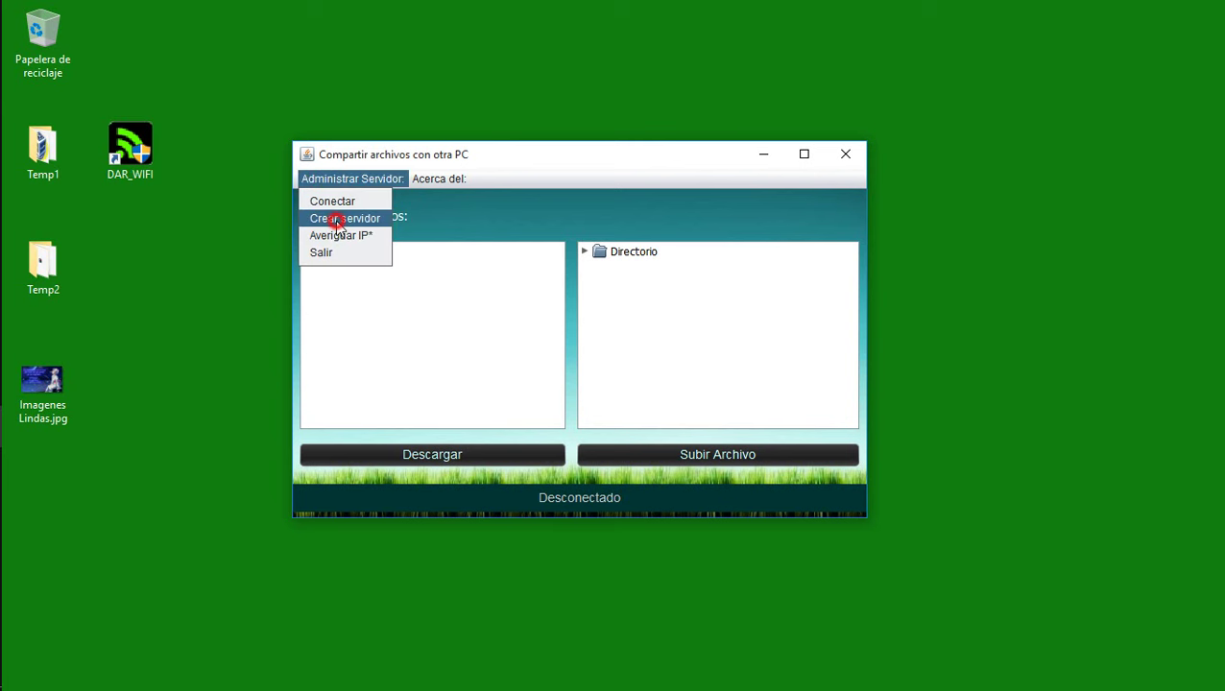
pyautogui.click(337, 220)
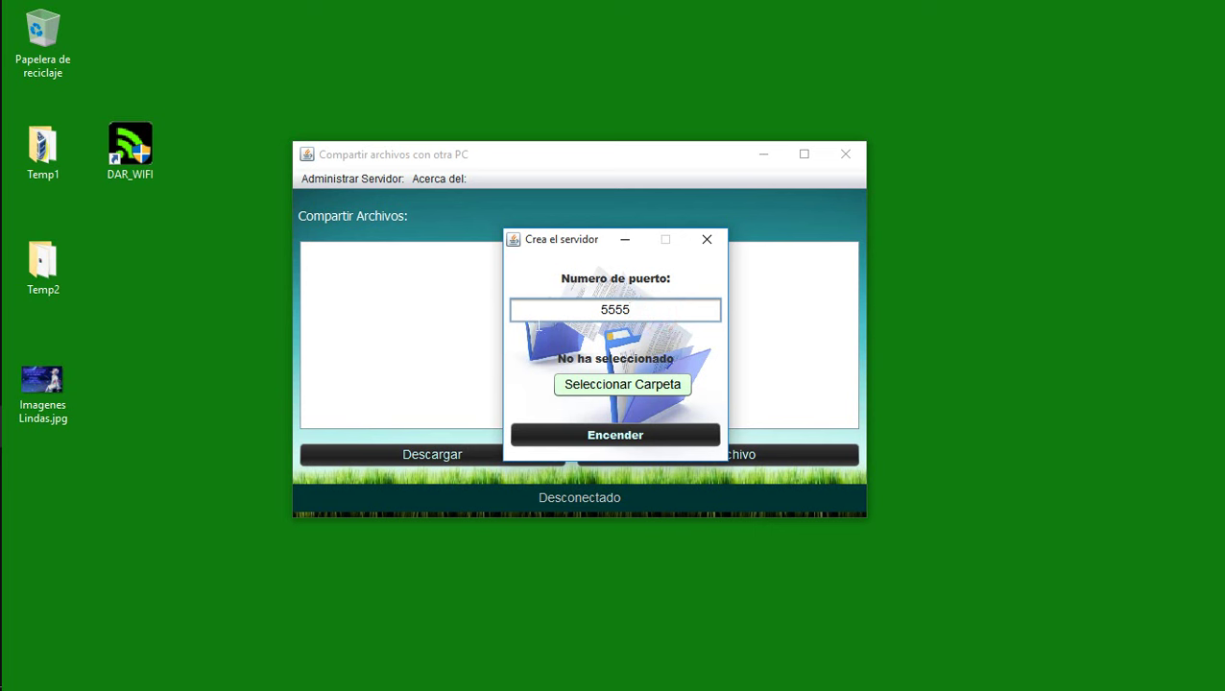
# - Select the user's Pictures folder as the folder shared by the new server
pyautogui.click(597, 386)
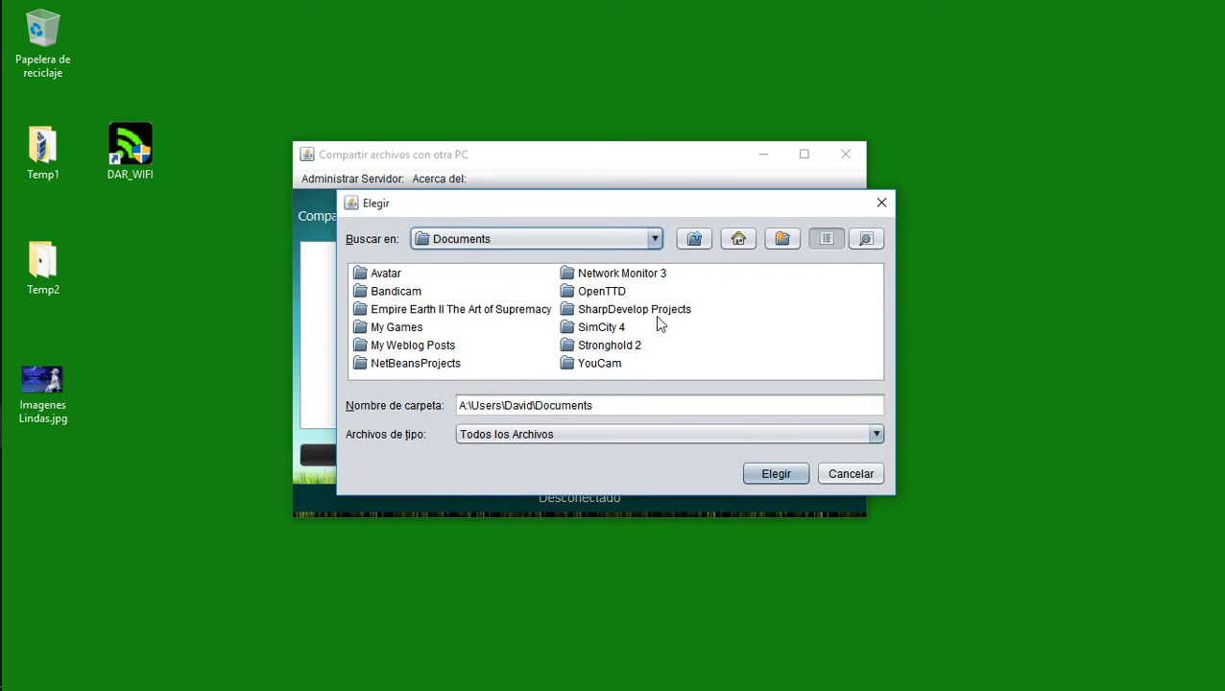
pyautogui.click(653, 239)
pyautogui.click(654, 240)
pyautogui.click(654, 240)
pyautogui.moveTo(656, 350); pyautogui.dragTo(698, 361)
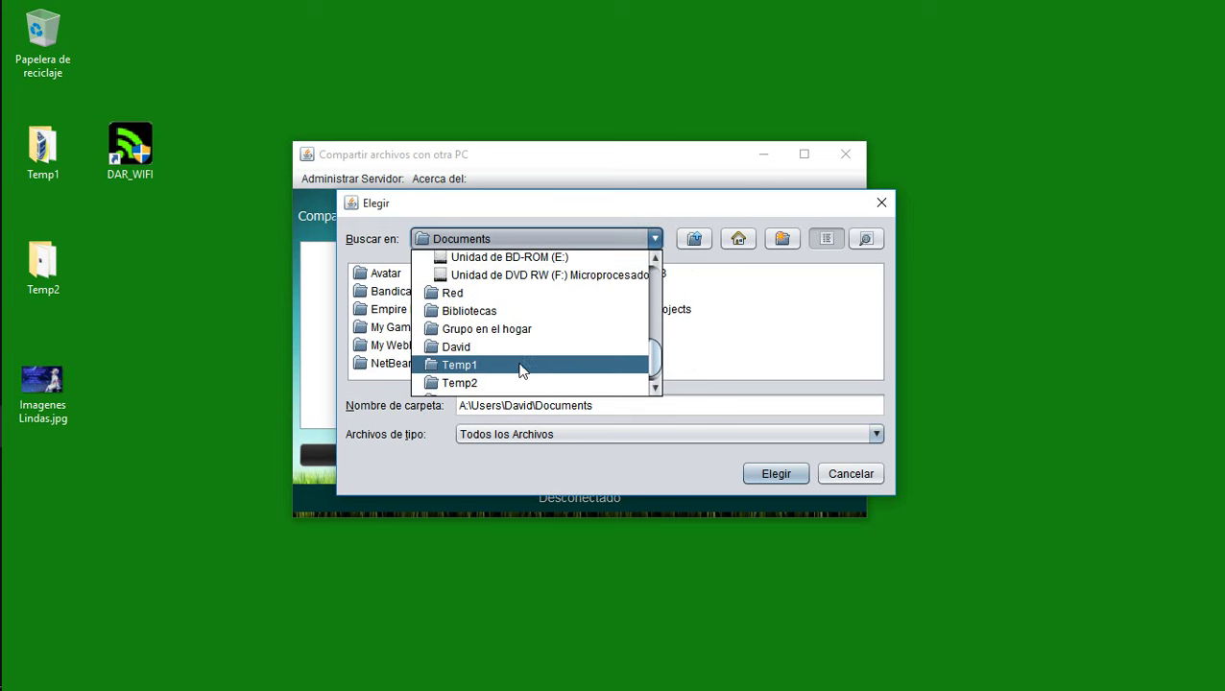
pyautogui.click(775, 345)
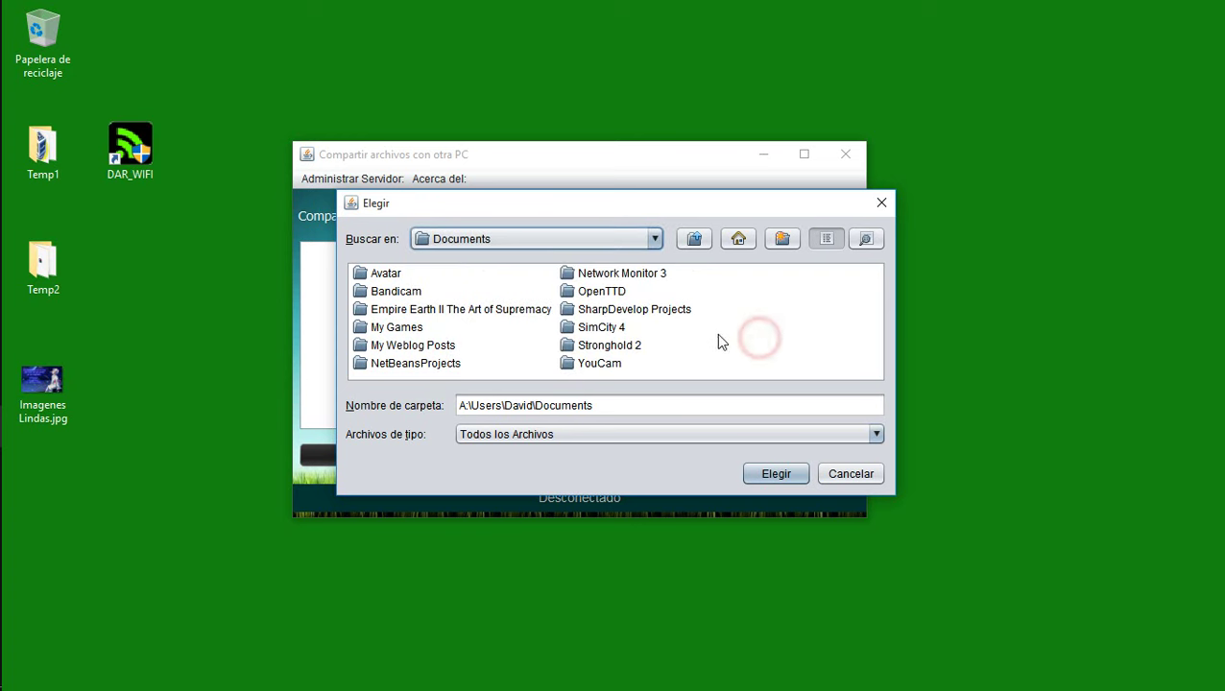
pyautogui.click(654, 239)
pyautogui.moveTo(659, 355)
pyautogui.mouseDown()
pyautogui.moveTo(658, 381)
pyautogui.moveTo(656, 360)
pyautogui.mouseUp()
pyautogui.click(540, 367)
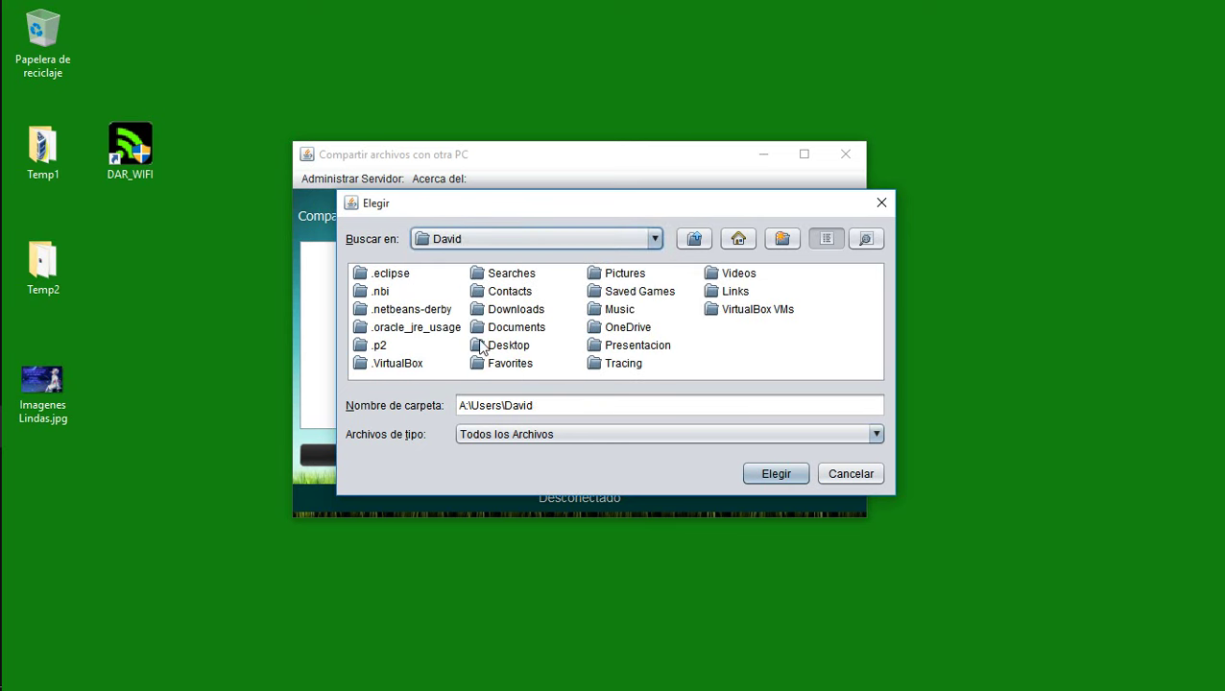
pyautogui.click(626, 277)
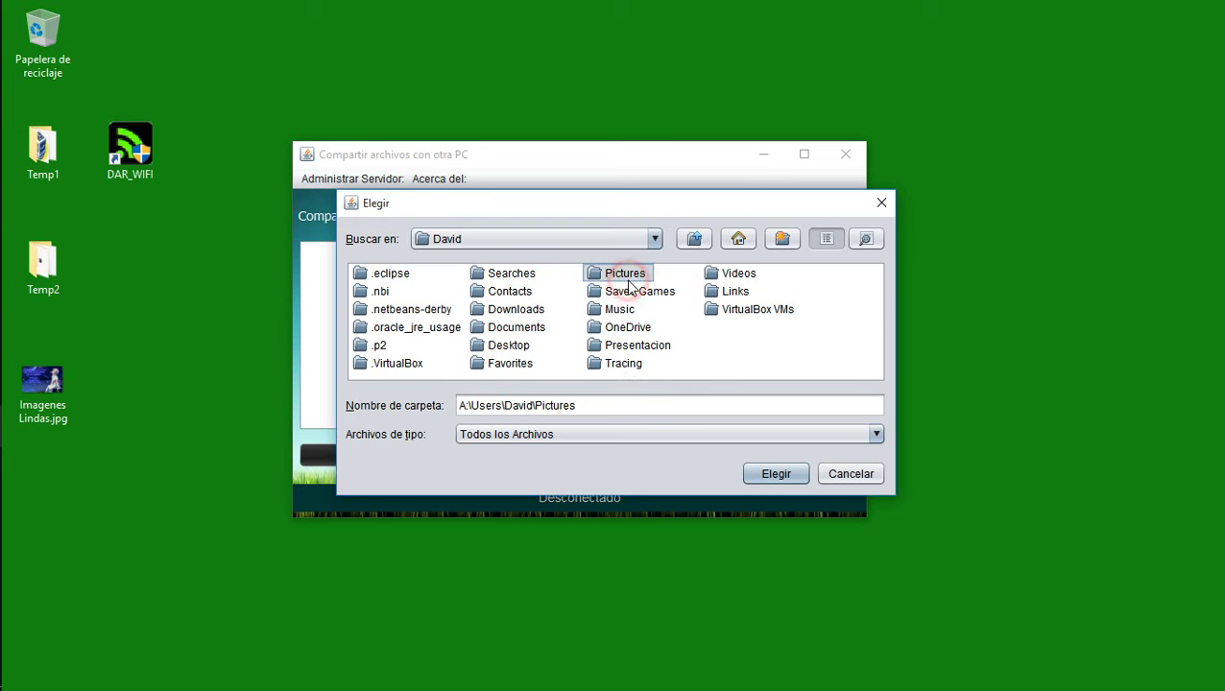
pyautogui.click(777, 474)
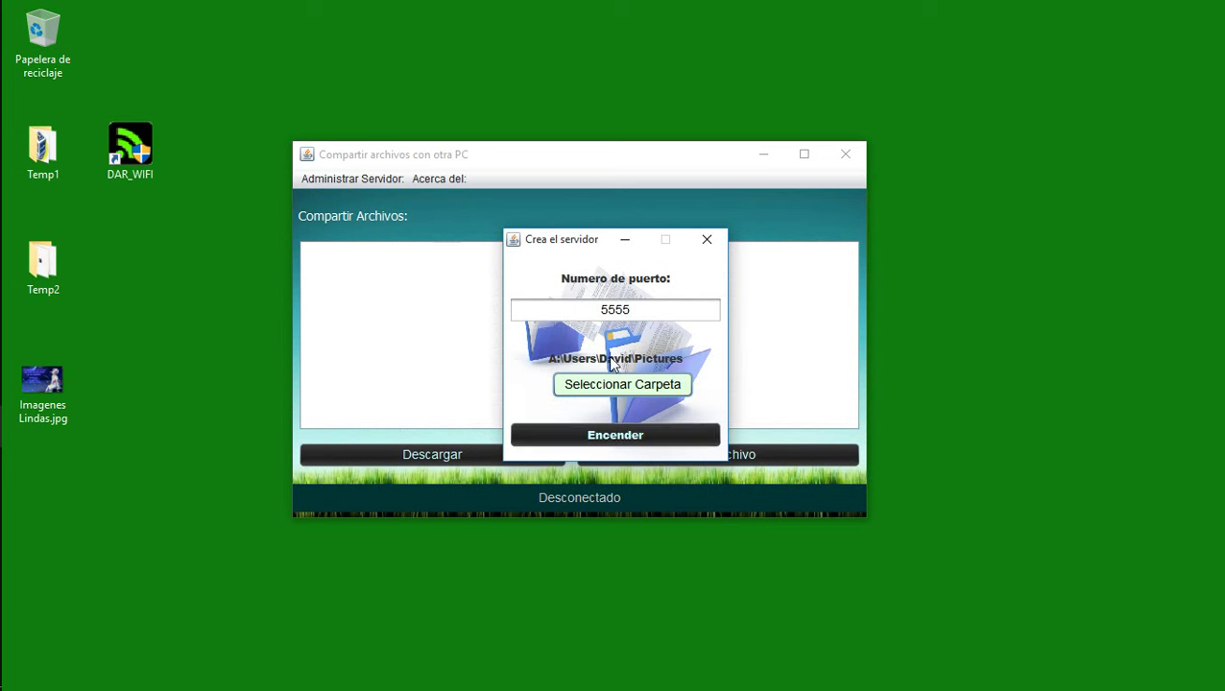
# - Start the file server on port 5555 and shift the server creation dialog slightly
pyautogui.click(582, 447)
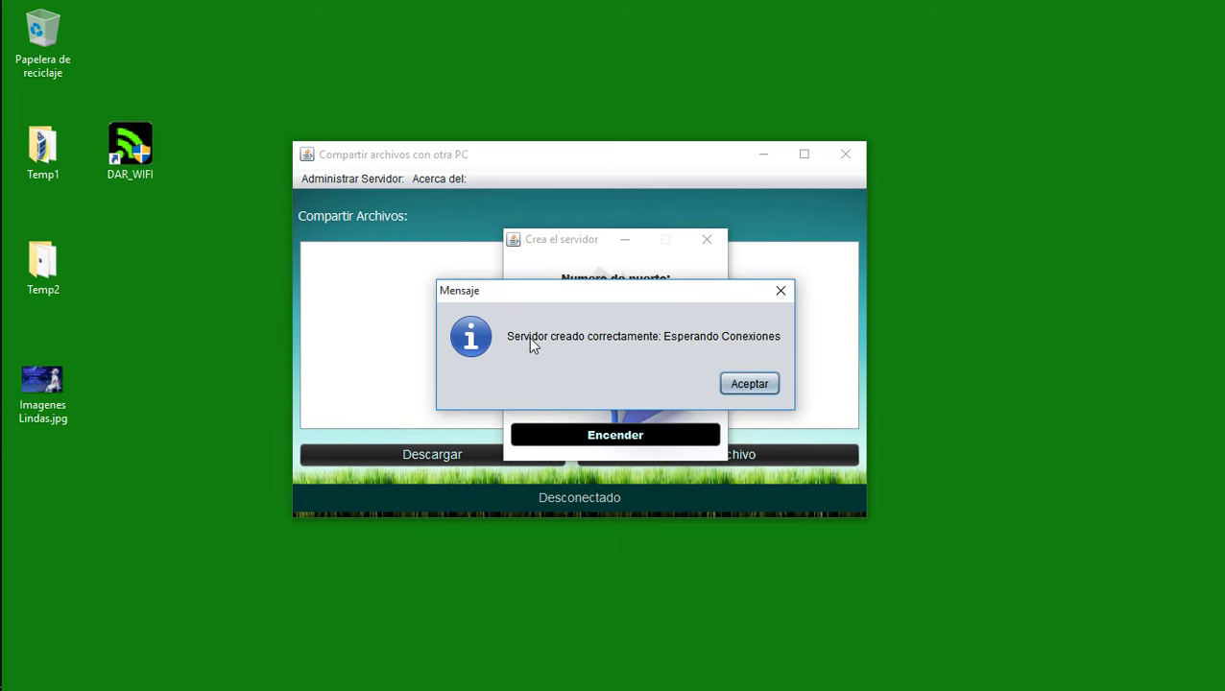
pyautogui.click(750, 385)
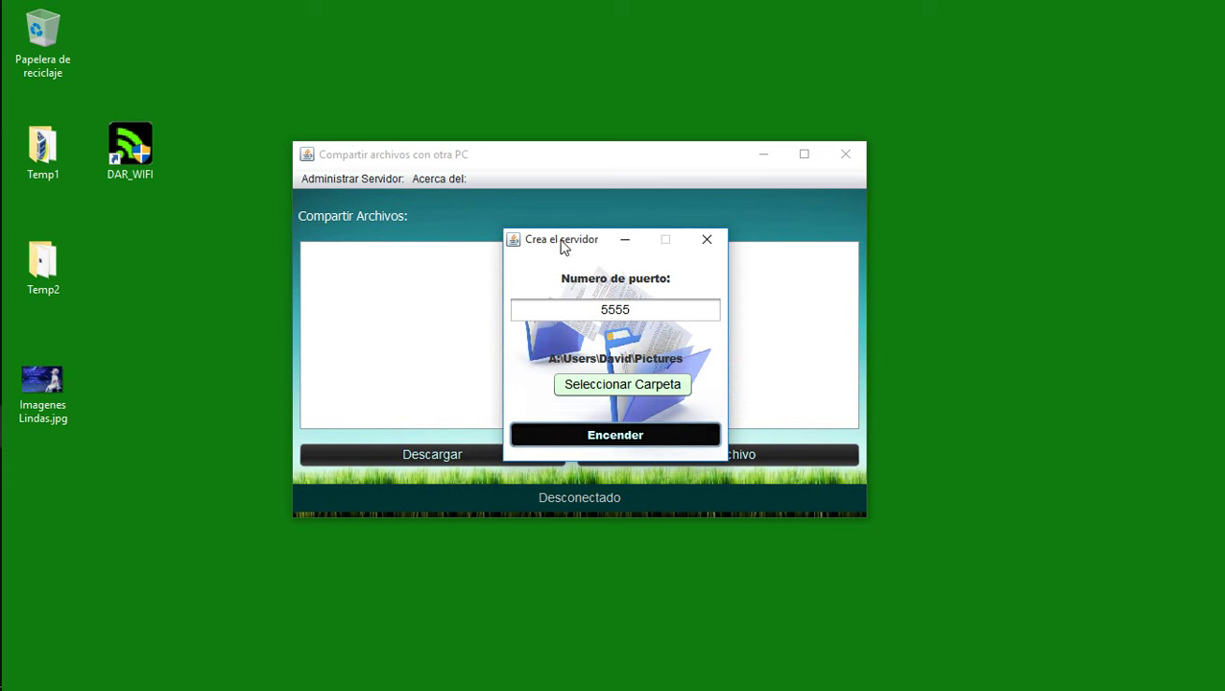
pyautogui.moveTo(564, 248)
pyautogui.mouseDown()
pyautogui.moveTo(1023, 328)
pyautogui.moveTo(592, 246)
pyautogui.moveTo(596, 273)
pyautogui.moveTo(680, 300)
pyautogui.moveTo(634, 251)
pyautogui.moveTo(521, 310)
pyautogui.moveTo(222, 352)
pyautogui.moveTo(175, 295)
pyautogui.moveTo(416, 306)
pyautogui.moveTo(548, 266)
pyautogui.mouseUp()
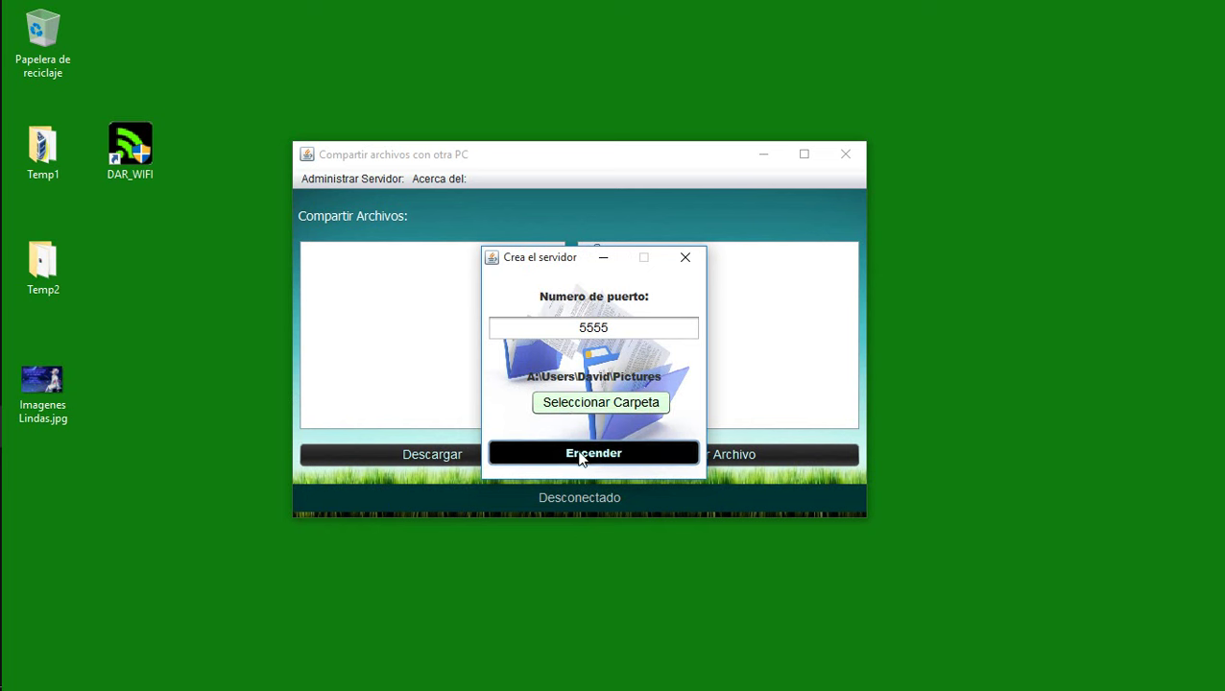
# - Try to start the server on port 5555 once more after reselecting the Pictures folder
pyautogui.click(581, 459)
pyautogui.click(596, 404)
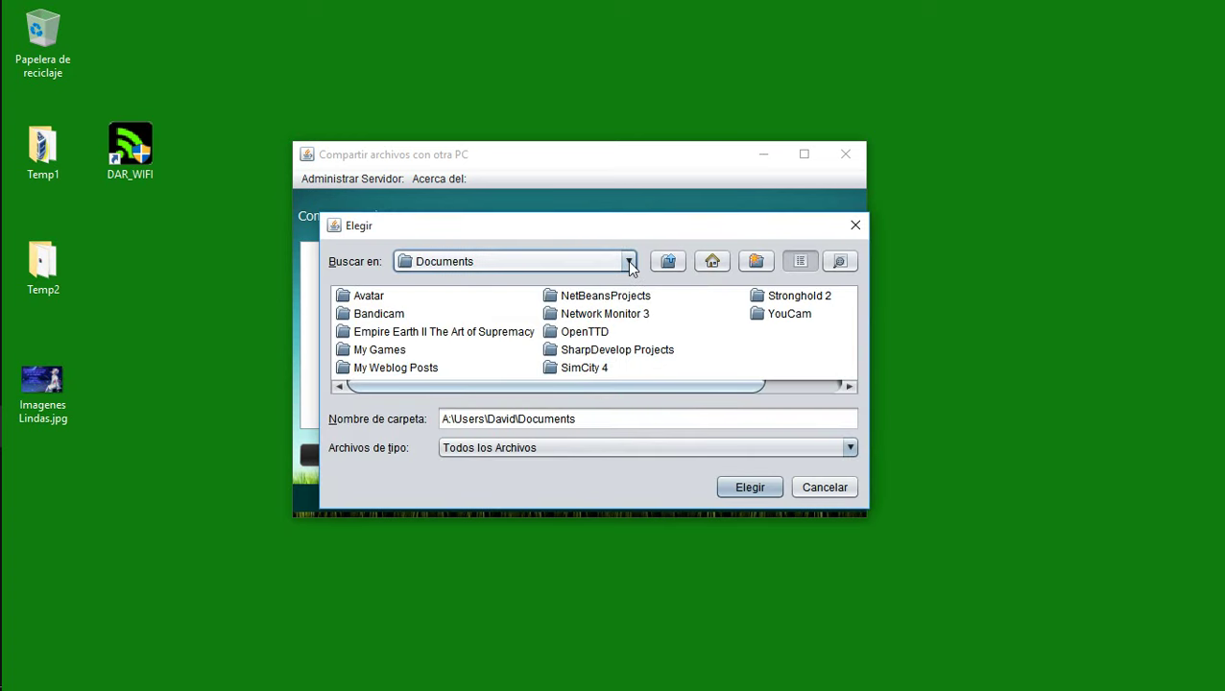
pyautogui.click(668, 261)
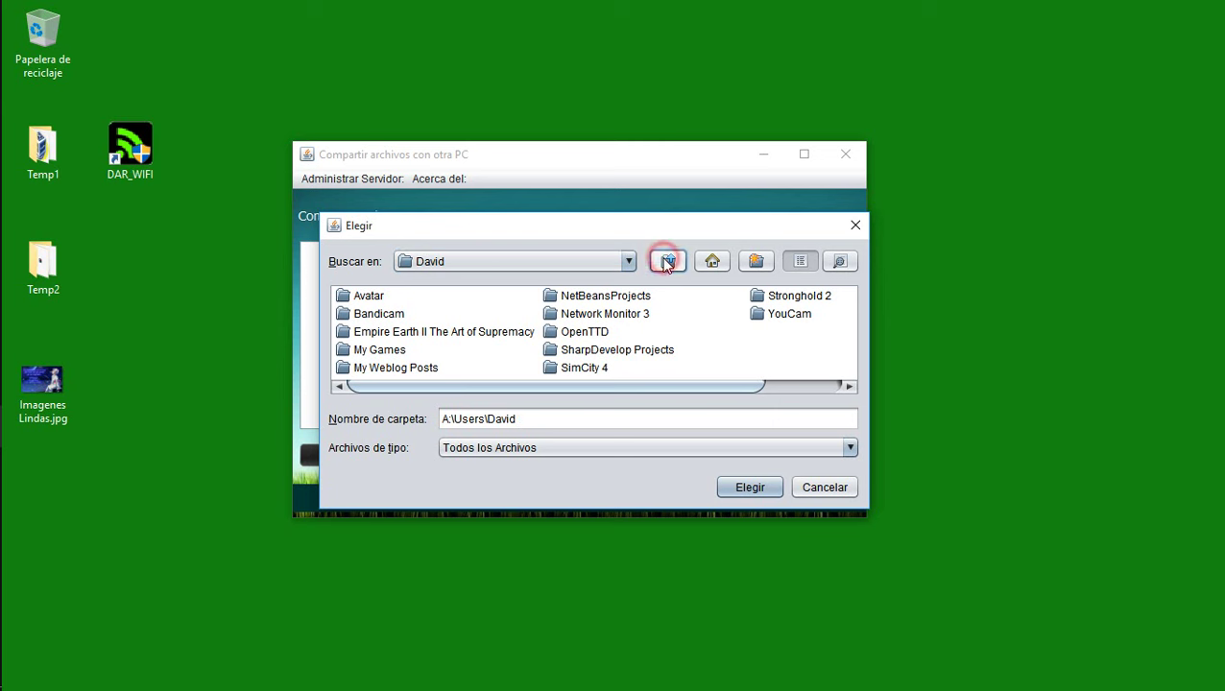
pyautogui.doubleClick(614, 332)
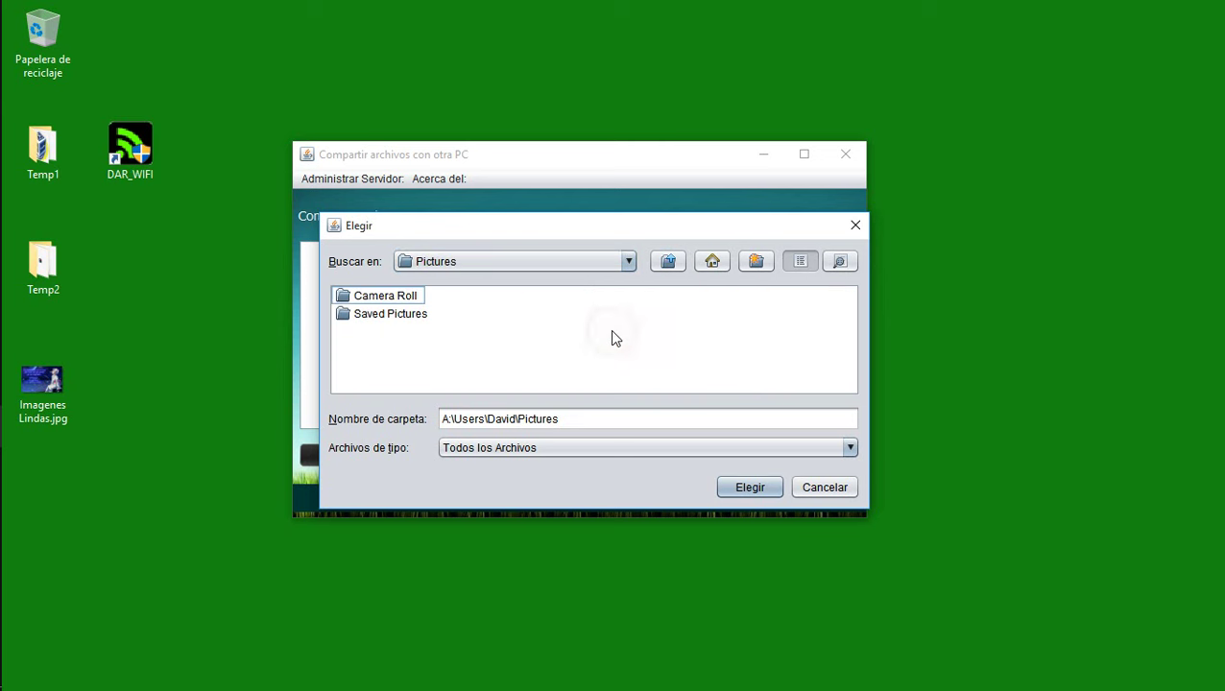
pyautogui.click(742, 486)
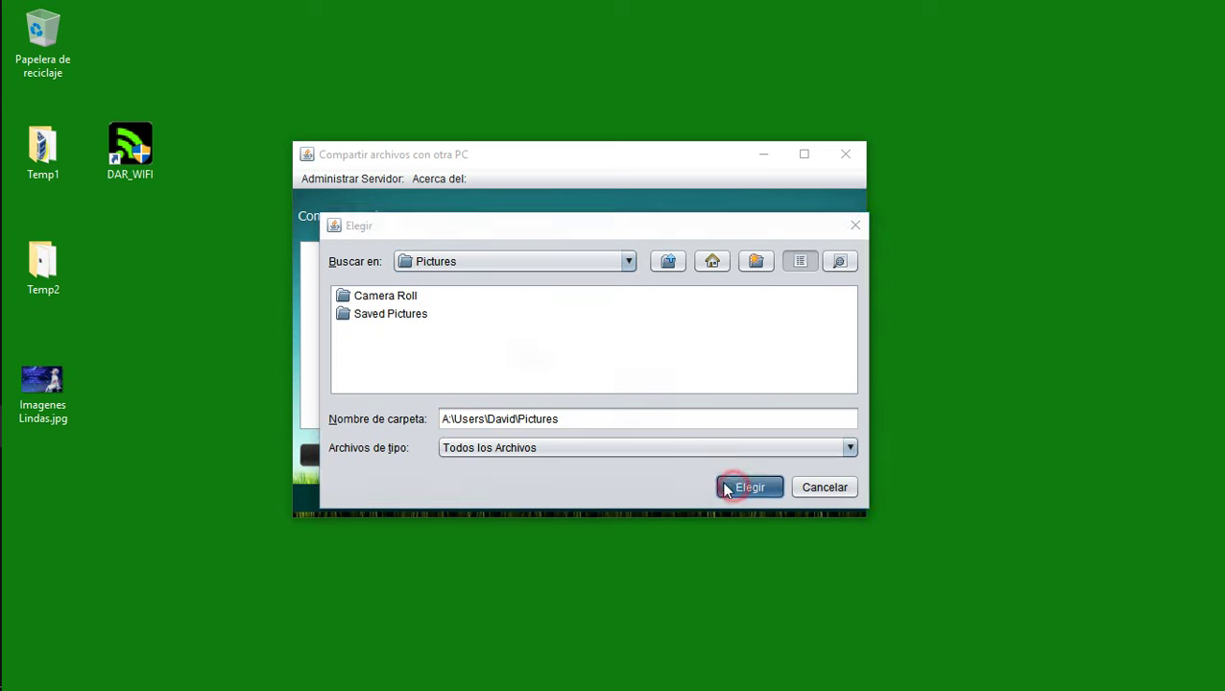
pyautogui.click(590, 457)
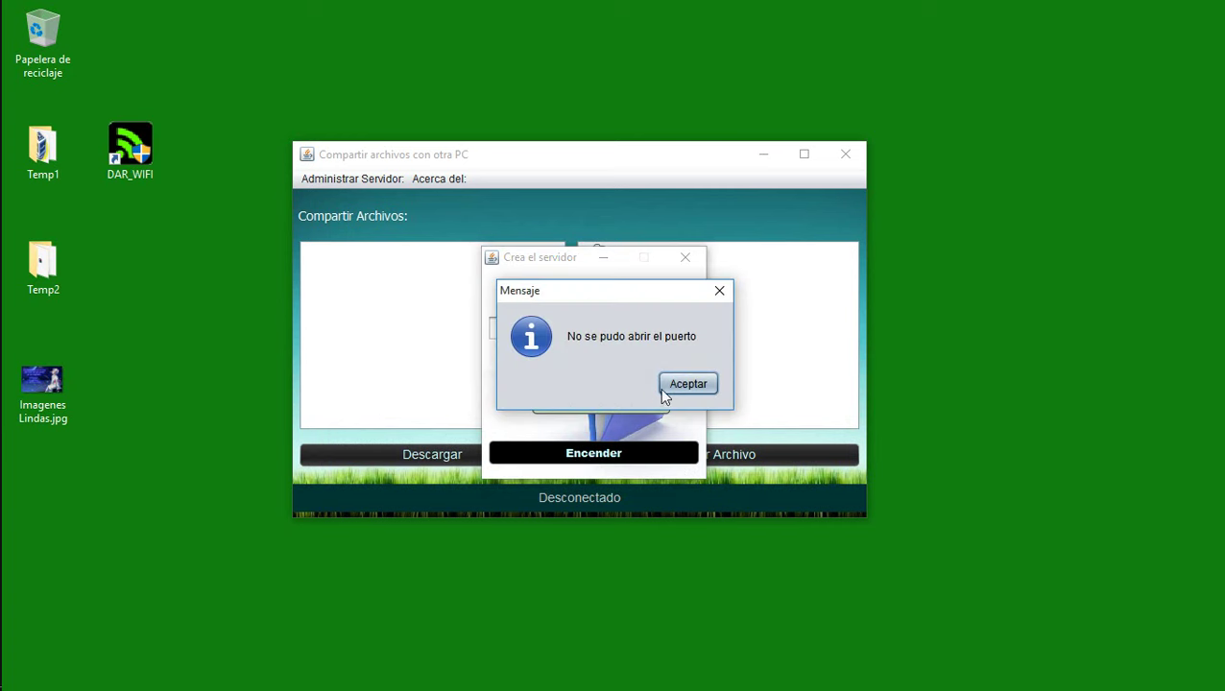
pyautogui.click(679, 386)
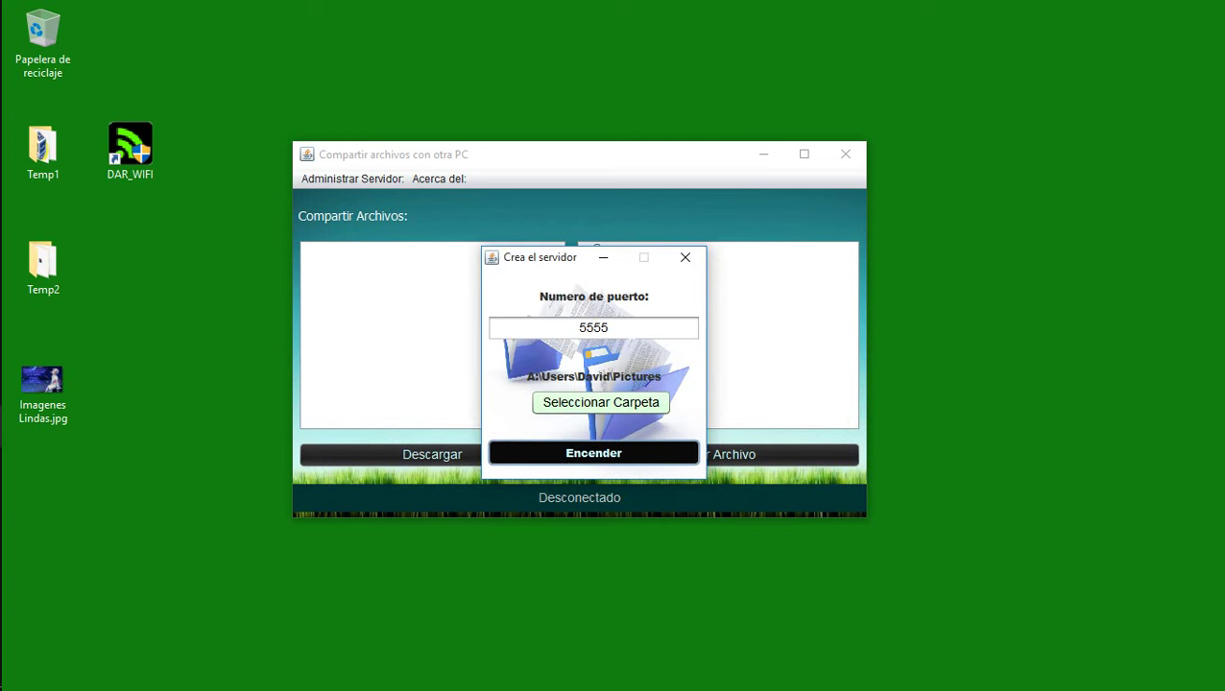
# - Start a server on port 5556 that shares the Pictures folder
pyautogui.click(618, 328)
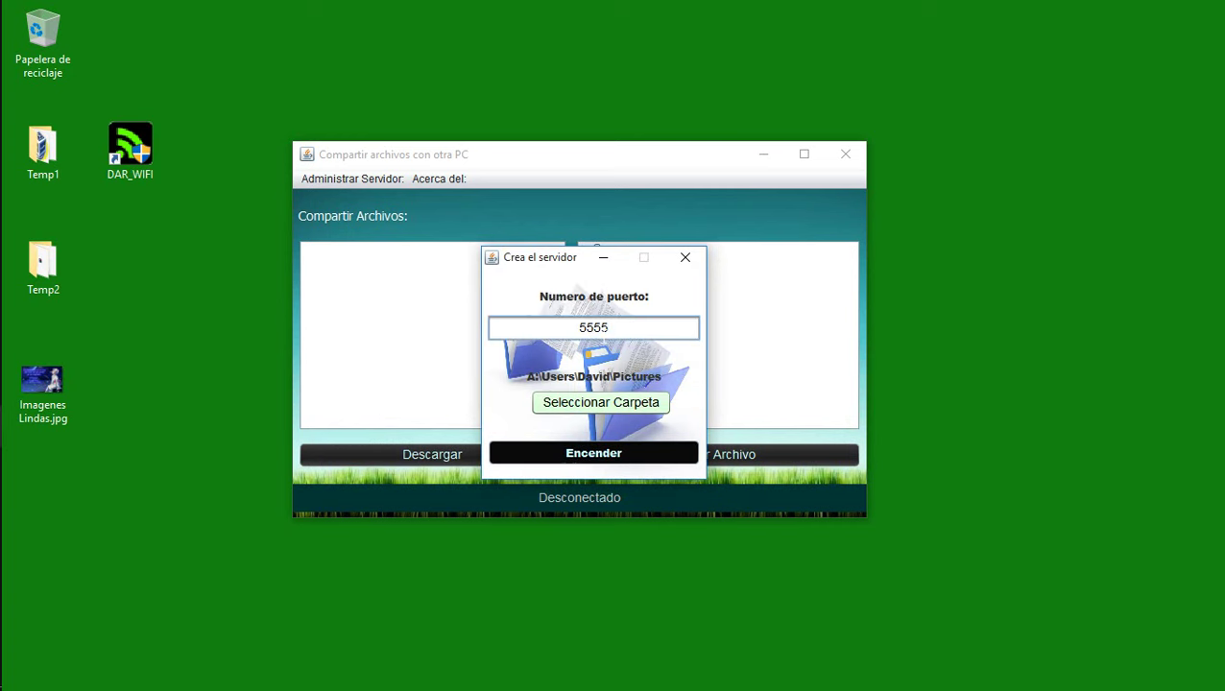
pyautogui.press('BackSpace')
pyautogui.write('6')
pyautogui.click(602, 453)
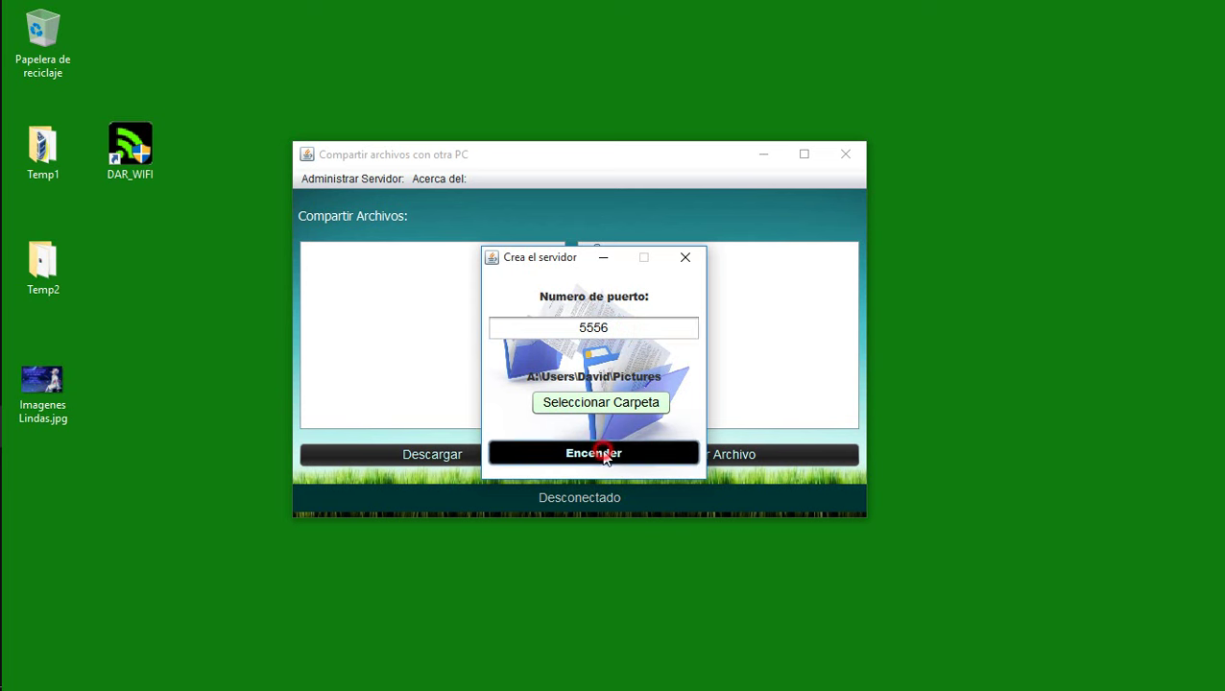
pyautogui.click(618, 403)
pyautogui.click(675, 258)
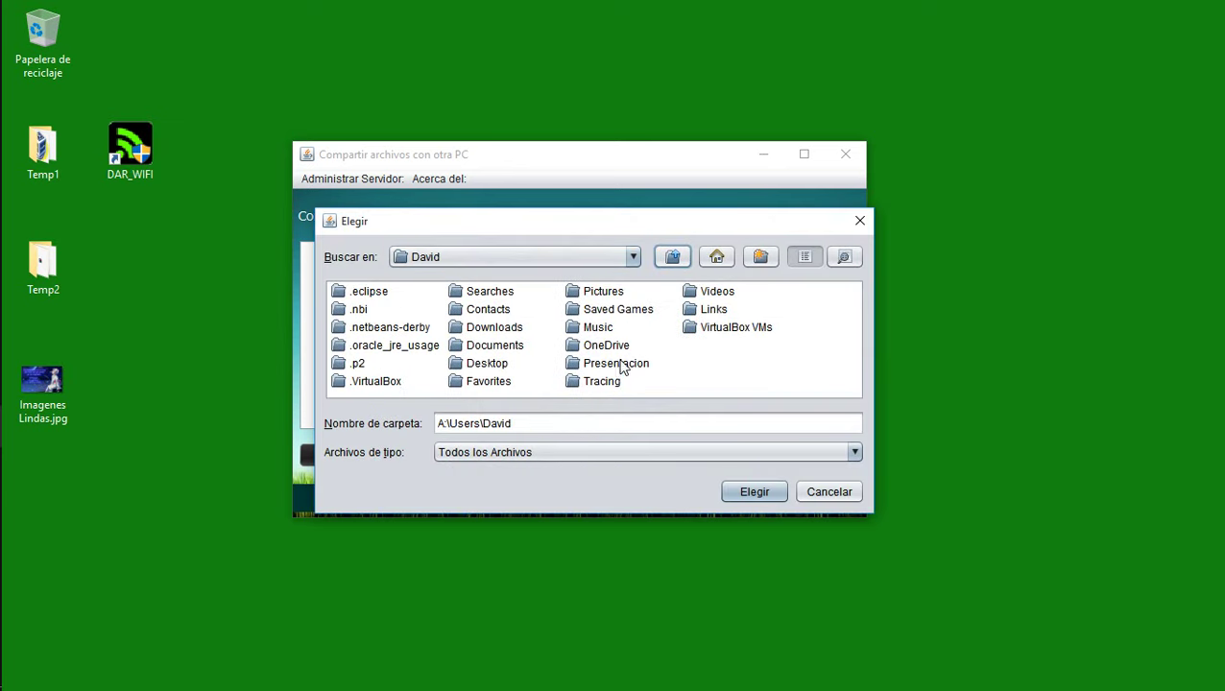
pyautogui.doubleClick(603, 292)
pyautogui.click(746, 492)
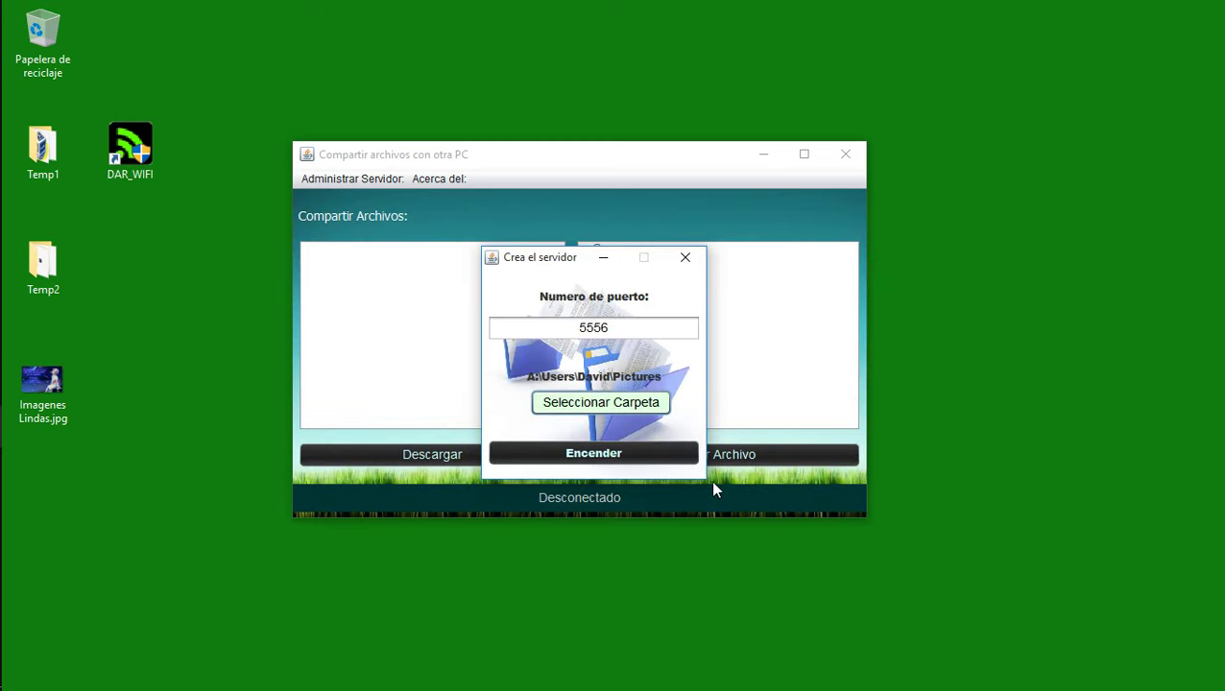
pyautogui.click(614, 458)
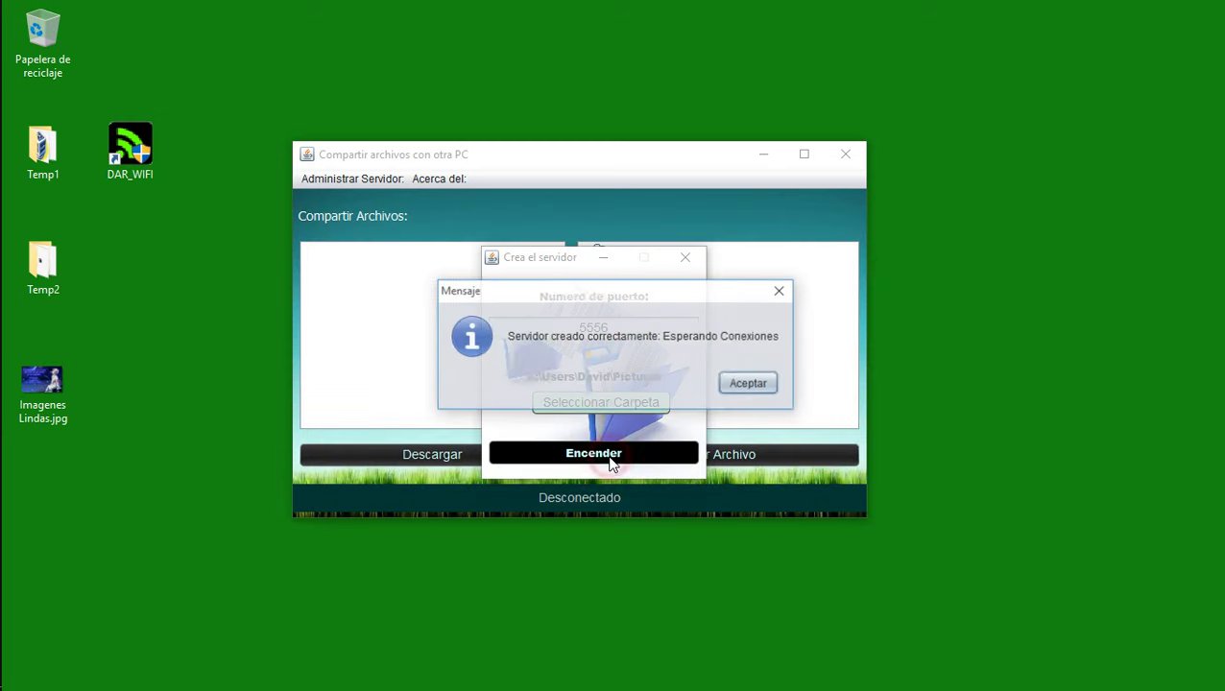
pyautogui.click(751, 386)
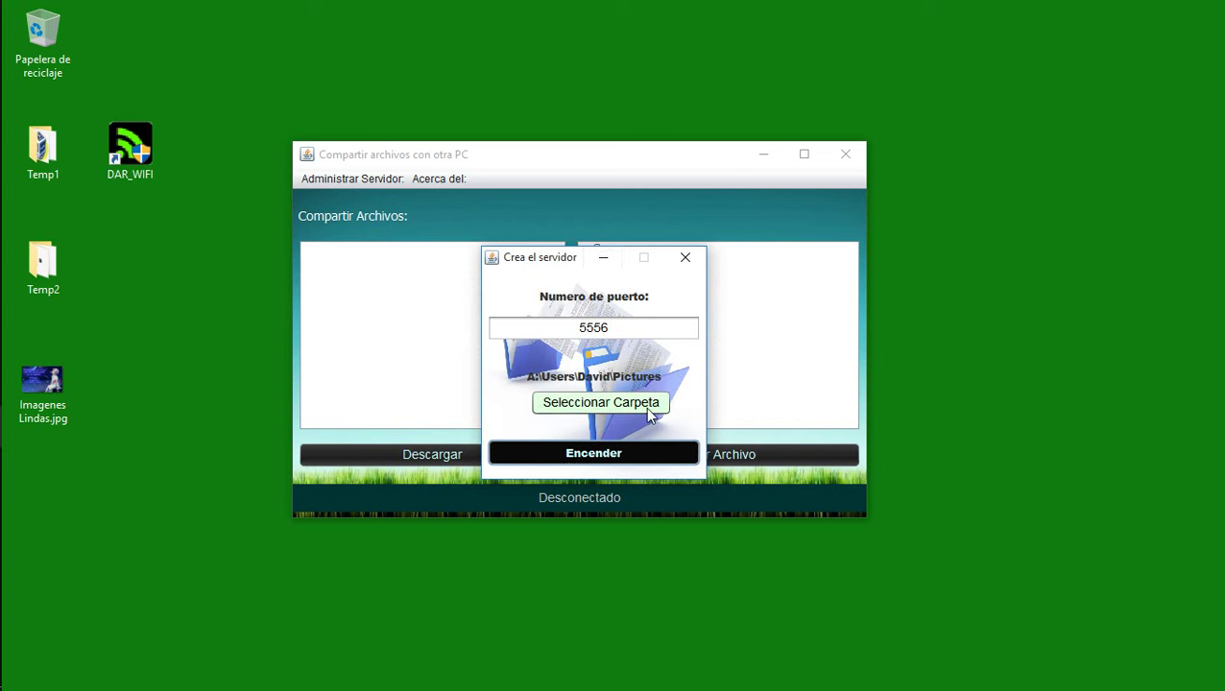
# - Minimise the server creation dialog and connect to the server at network address 127.0.0.1 on port 5556
pyautogui.click(604, 261)
pyautogui.click(352, 178)
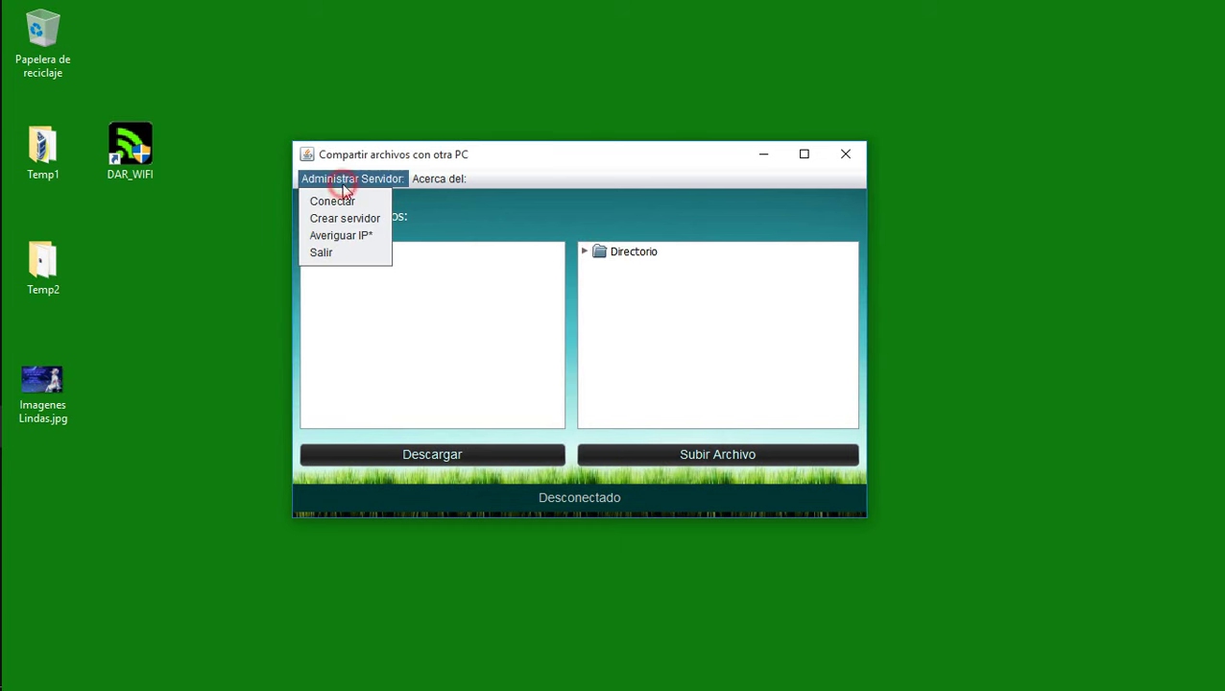
pyautogui.click(555, 156)
pyautogui.click(331, 181)
pyautogui.click(331, 202)
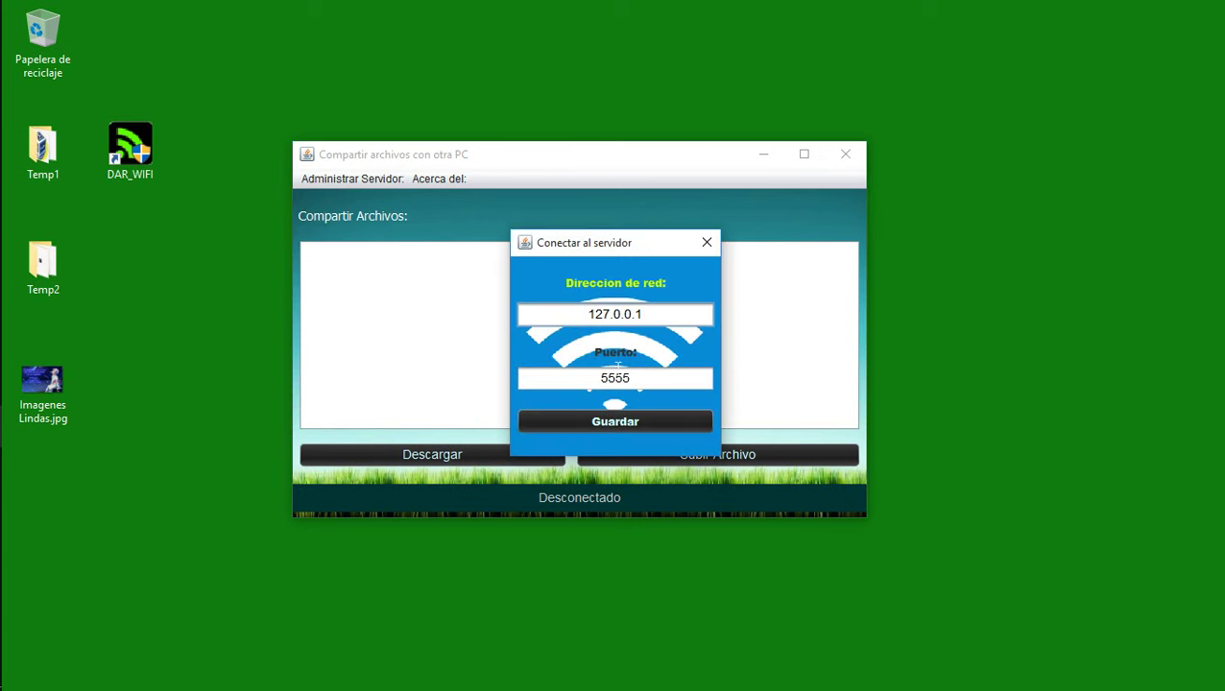
pyautogui.moveTo(555, 251); pyautogui.dragTo(550, 232)
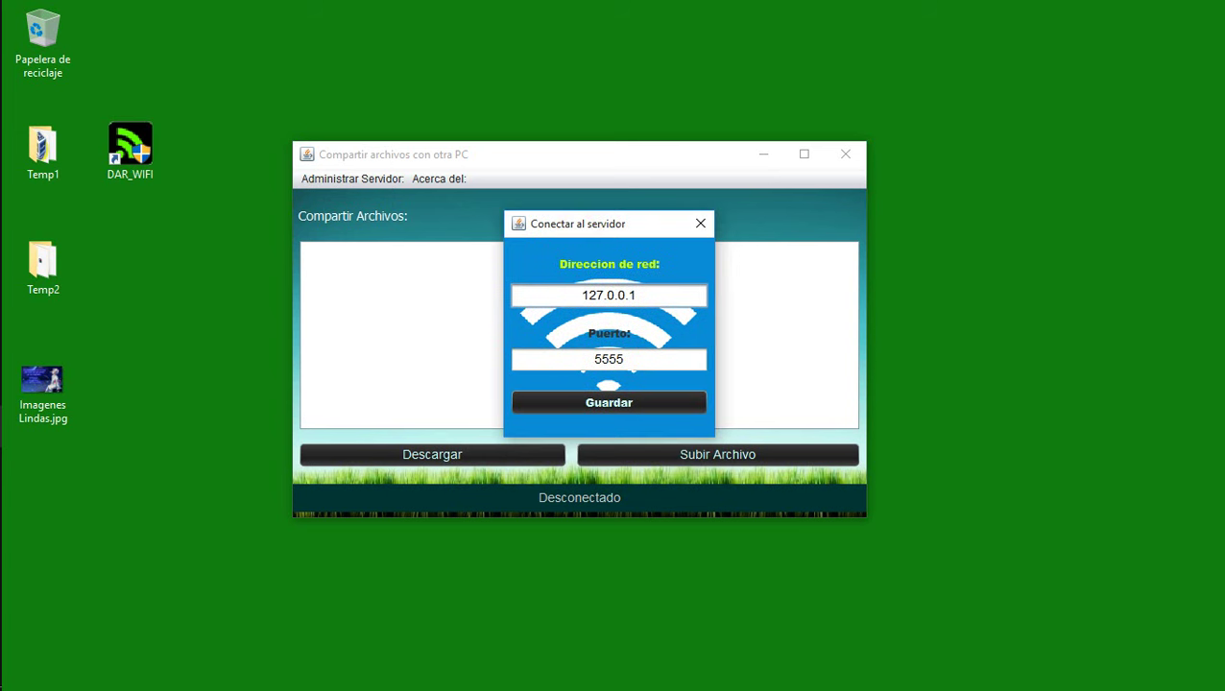
pyautogui.moveTo(629, 359); pyautogui.dragTo(619, 359)
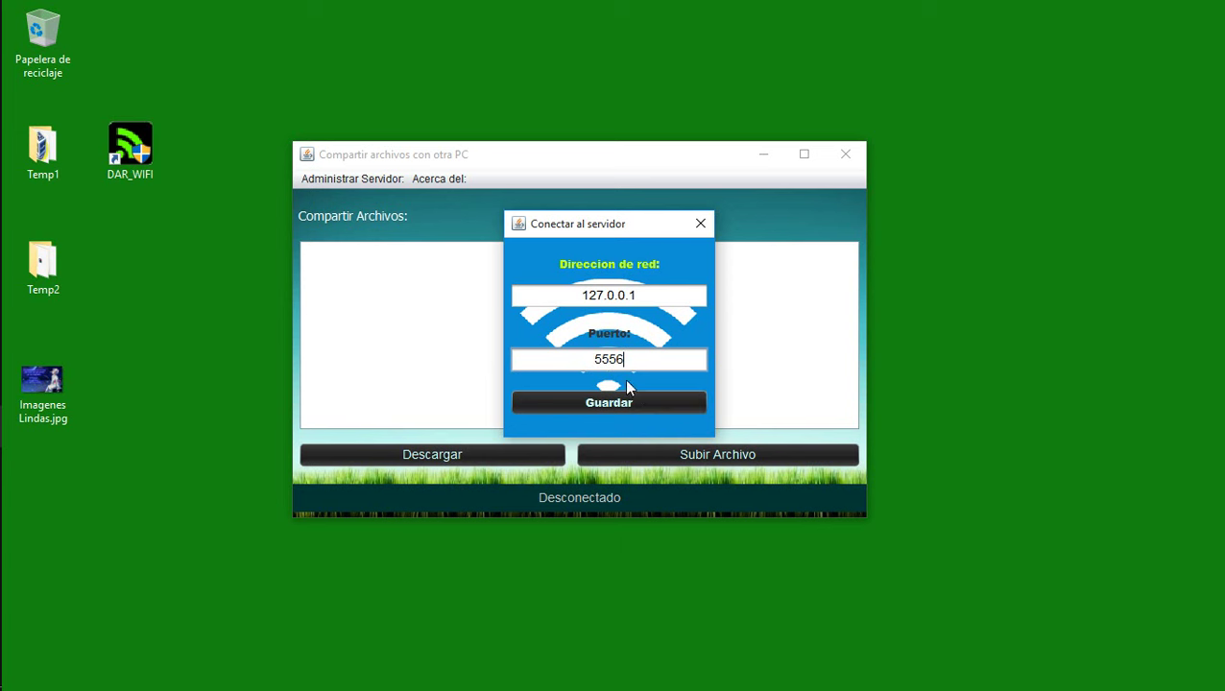
pyautogui.click(630, 403)
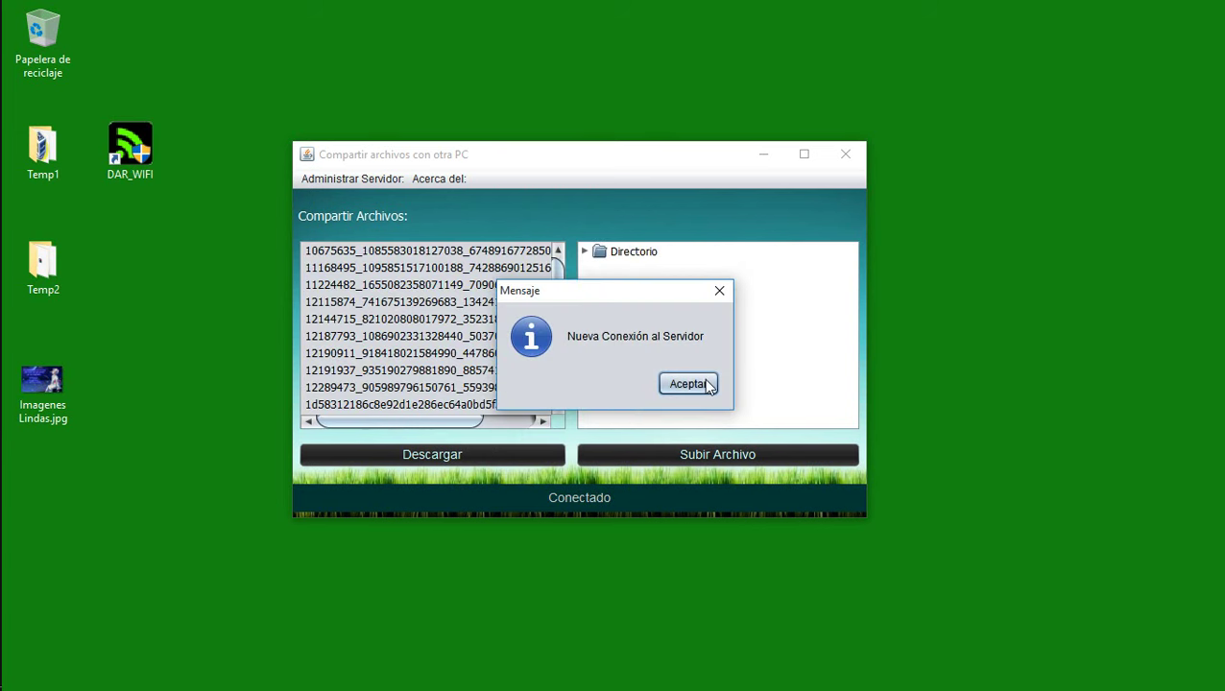
pyautogui.click(692, 386)
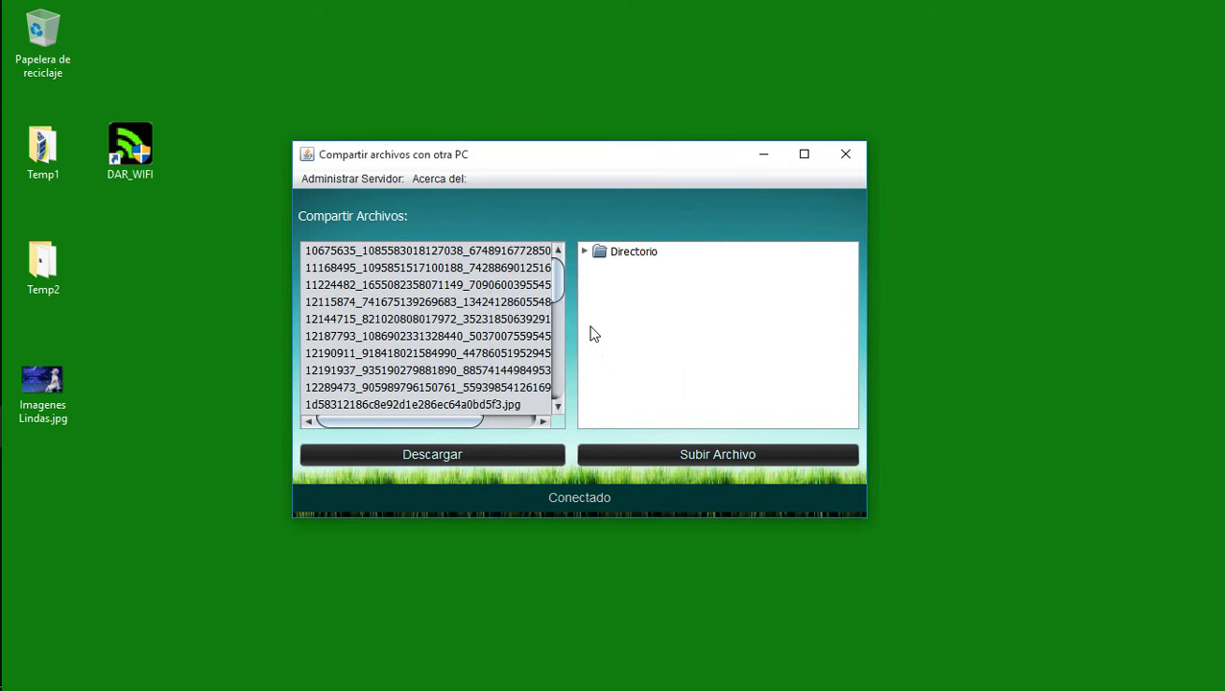
# - Examine the list of files shared by the connected server, highlighting several image files
pyautogui.moveTo(555, 285); pyautogui.dragTo(555, 420)
pyautogui.moveTo(562, 345); pyautogui.dragTo(392, 338)
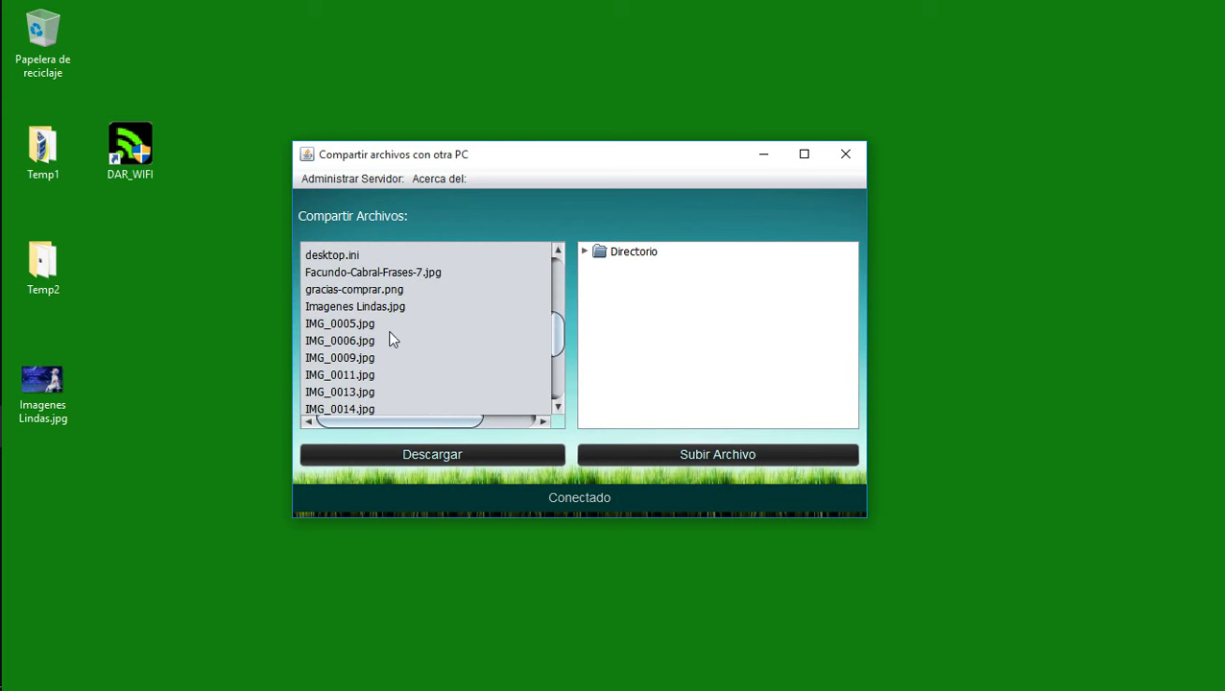
pyautogui.click(328, 294)
pyautogui.moveTo(556, 328); pyautogui.dragTo(564, 253)
pyautogui.click(416, 269)
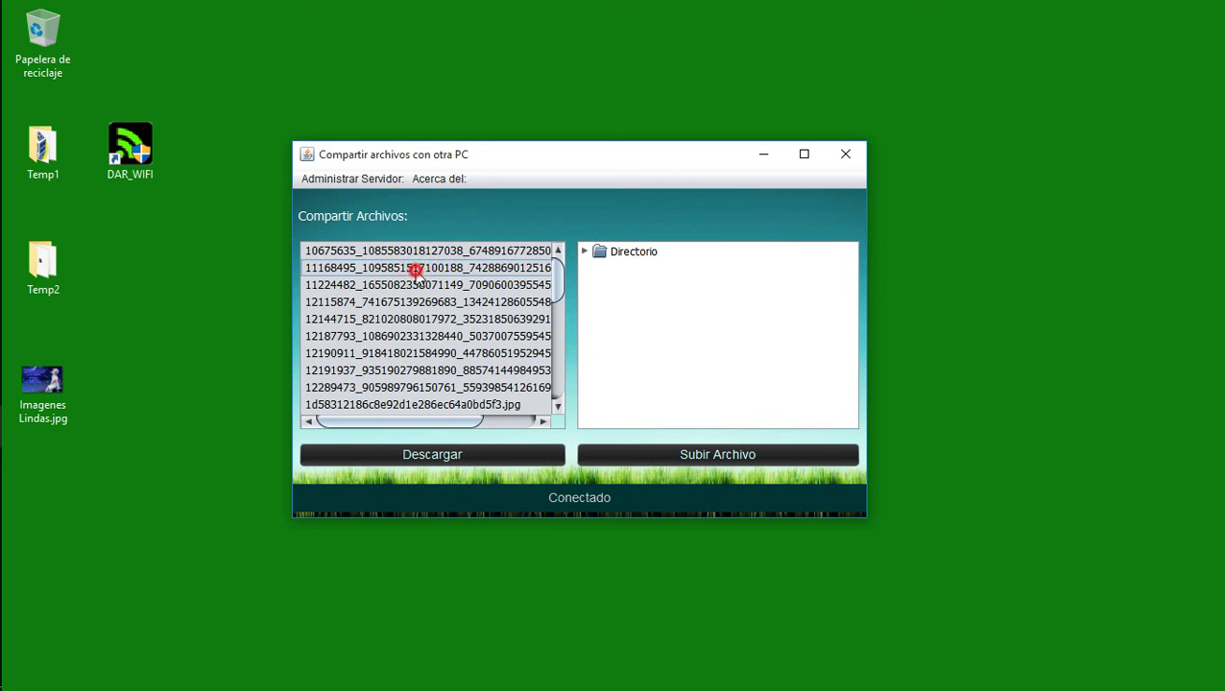
pyautogui.click(404, 284)
pyautogui.click(407, 322)
pyautogui.click(410, 371)
pyautogui.click(415, 403)
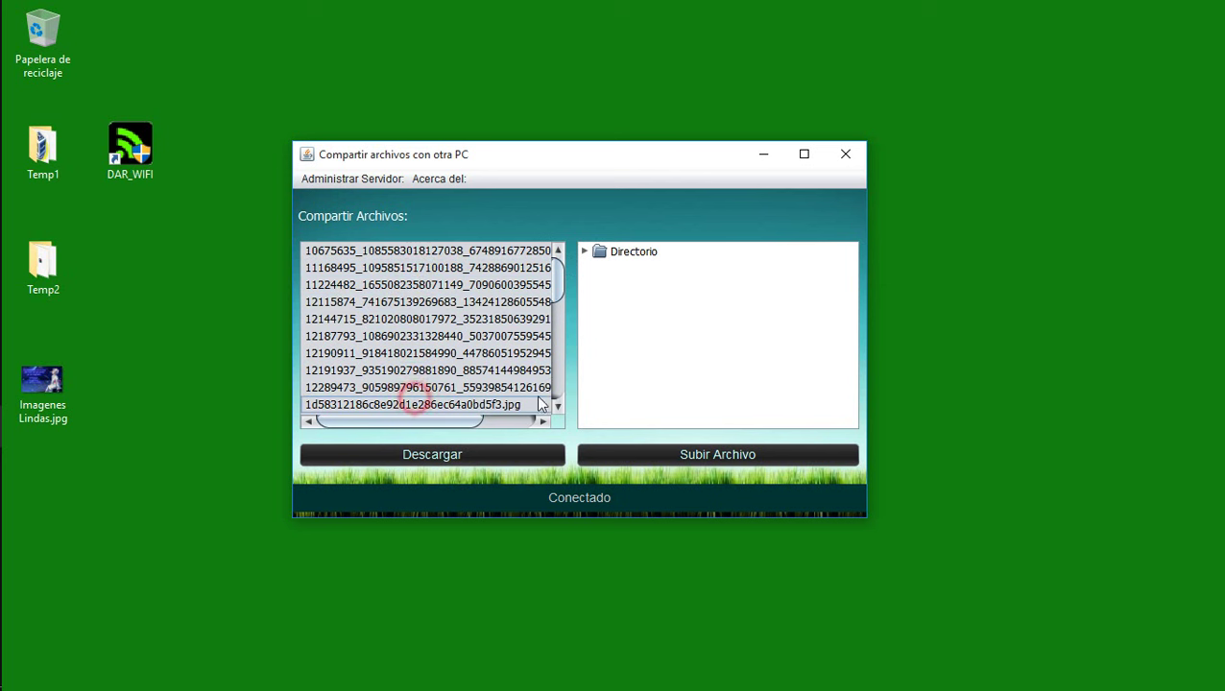
pyautogui.scroll(-5, 557, 278)
pyautogui.scroll(5, 562, 275)
# - Switch to the Windows 7 virtual machine in VirtualBox and arrange it side by side with the file sharing window
pyautogui.moveTo(562, 151); pyautogui.dragTo(303, 74)
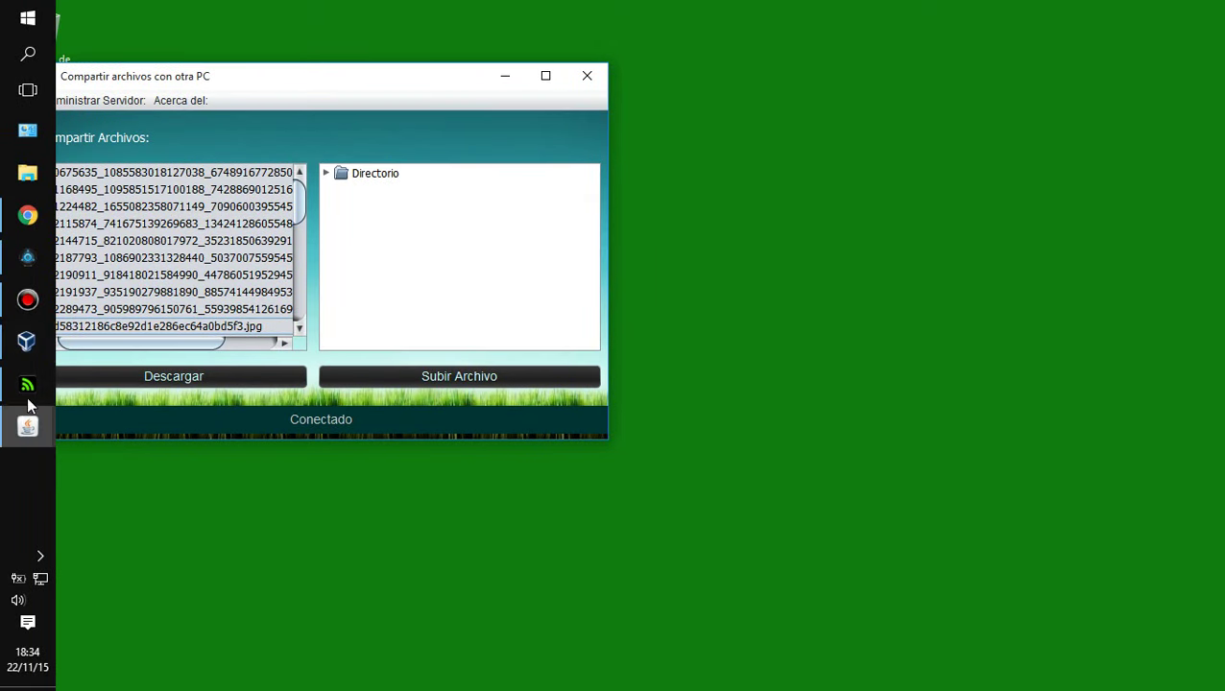
pyautogui.click(26, 341)
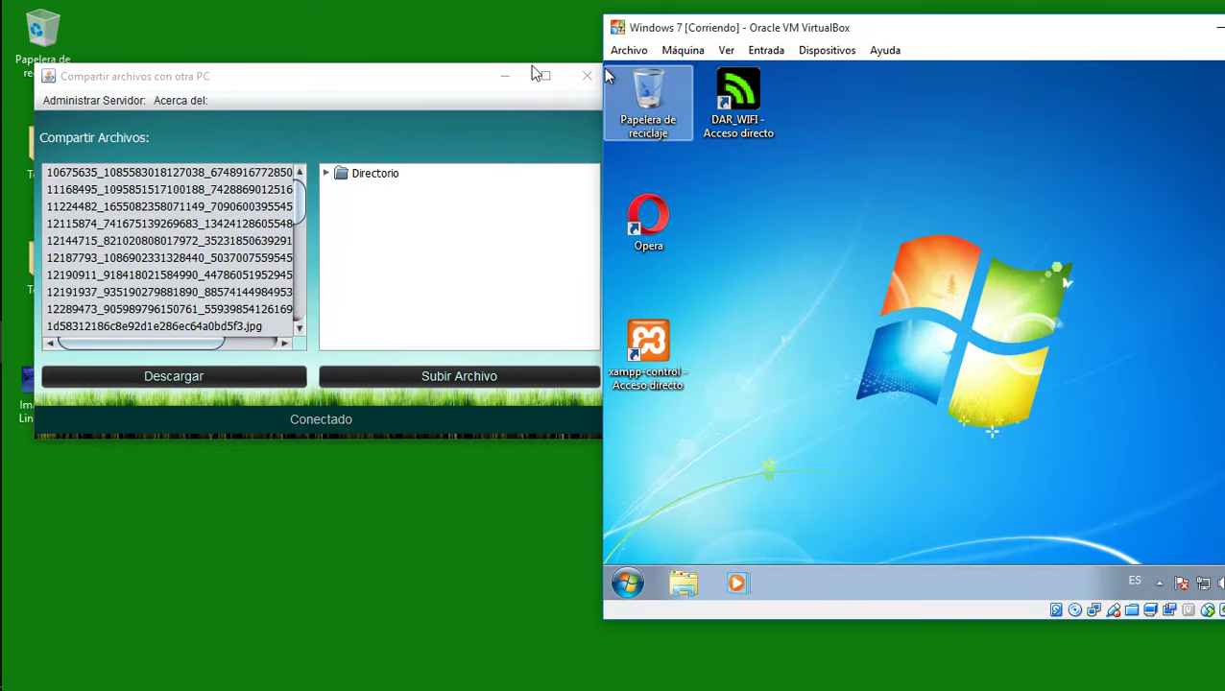
pyautogui.click(437, 78)
pyautogui.moveTo(437, 78); pyautogui.dragTo(423, 103)
pyautogui.moveTo(958, 37)
pyautogui.mouseDown()
pyautogui.moveTo(977, 44)
pyautogui.moveTo(959, 51)
pyautogui.mouseUp()
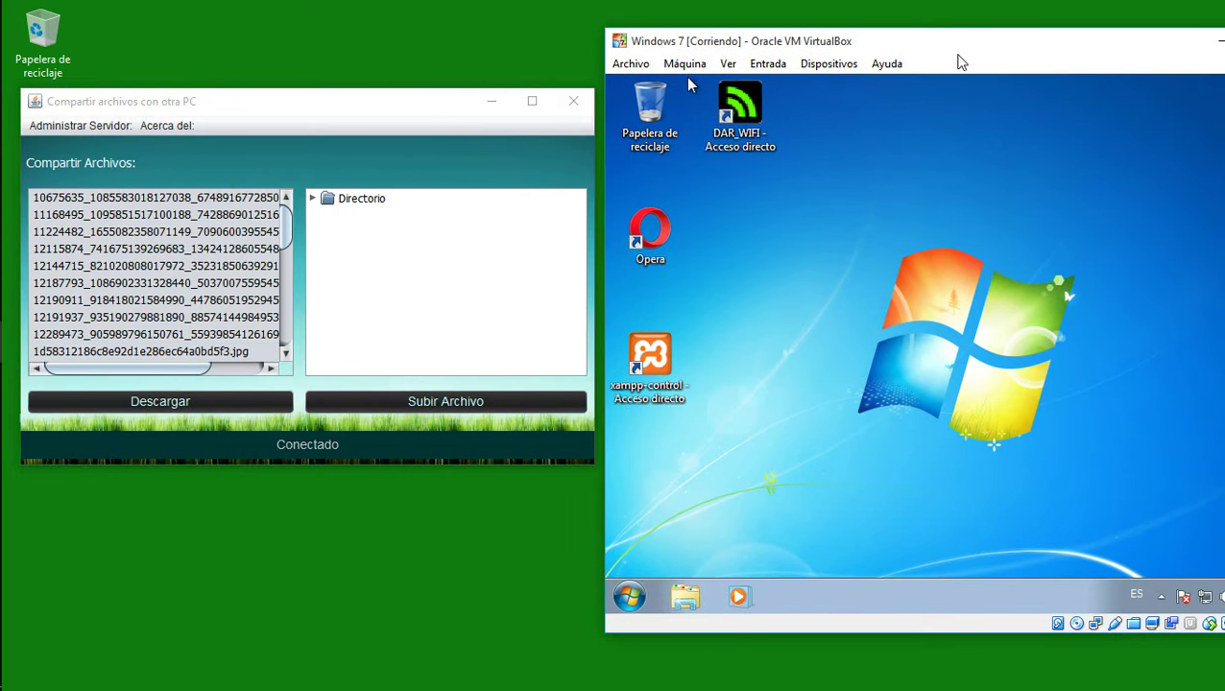
# - Launch DAR_WIFI inside the Windows 7 virtual machine and allow it to make changes to the computer
pyautogui.doubleClick(740, 107)
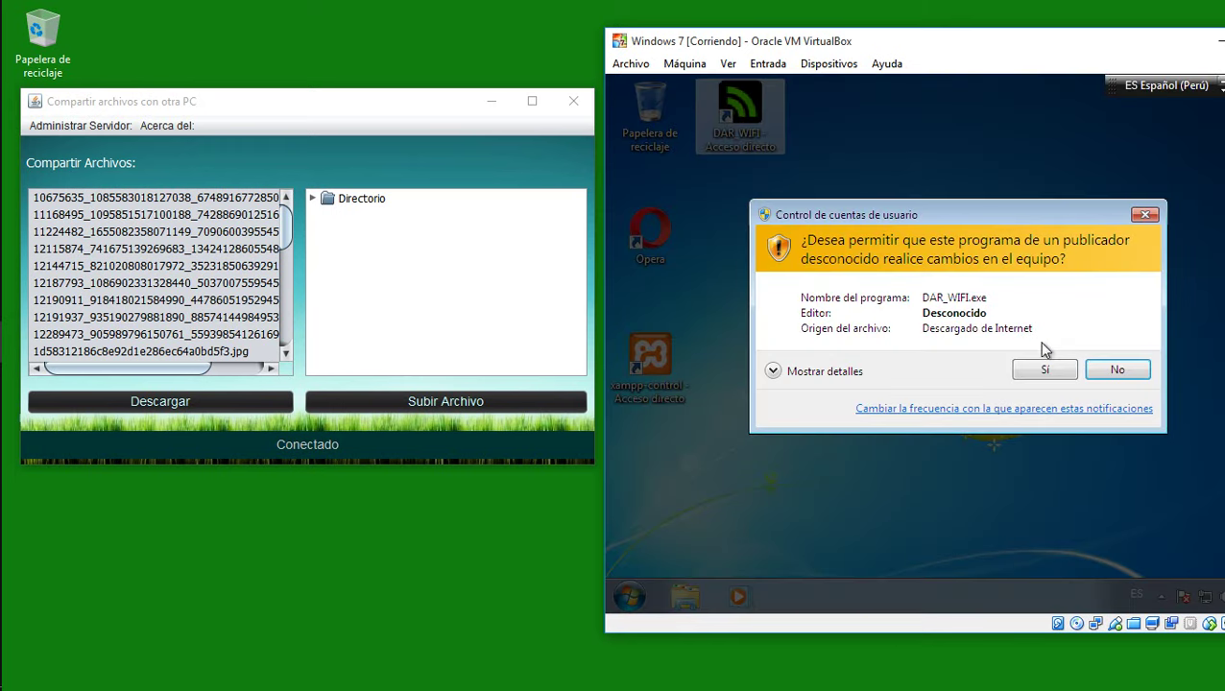
pyautogui.click(1045, 368)
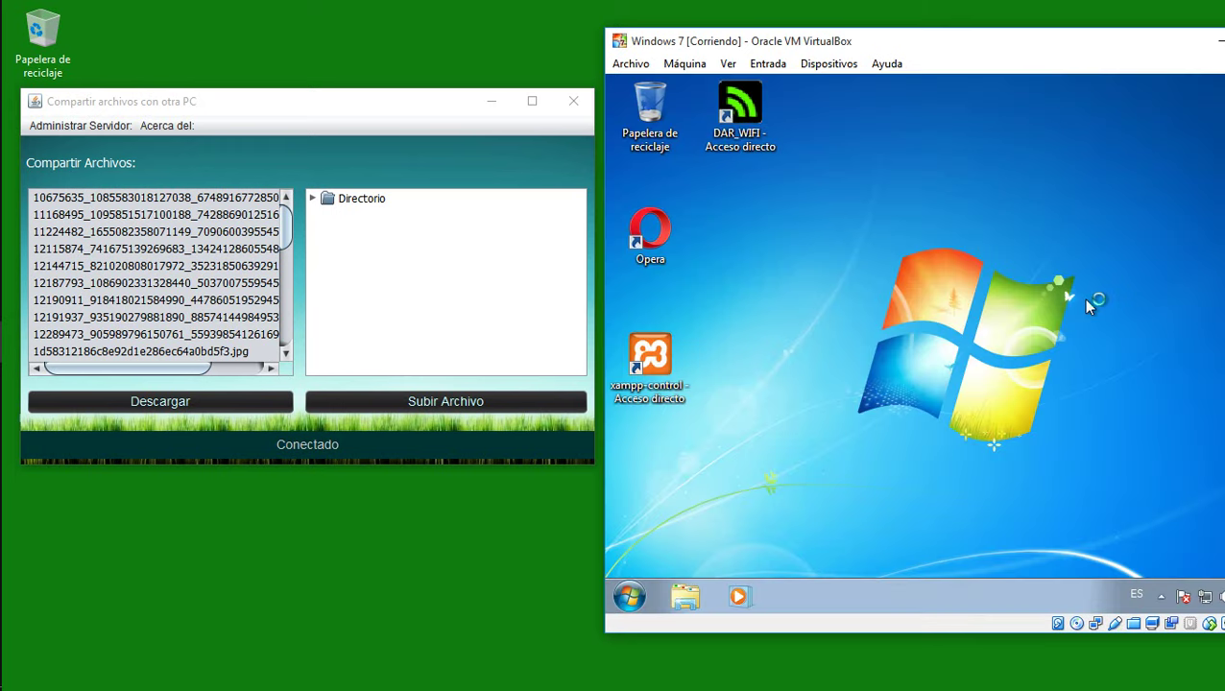
# - Open DAR WIFI's file sharing window in the virtual machine and reposition the host's sharing window beside it
pyautogui.rightClick(1075, 290)
pyautogui.click(1125, 341)
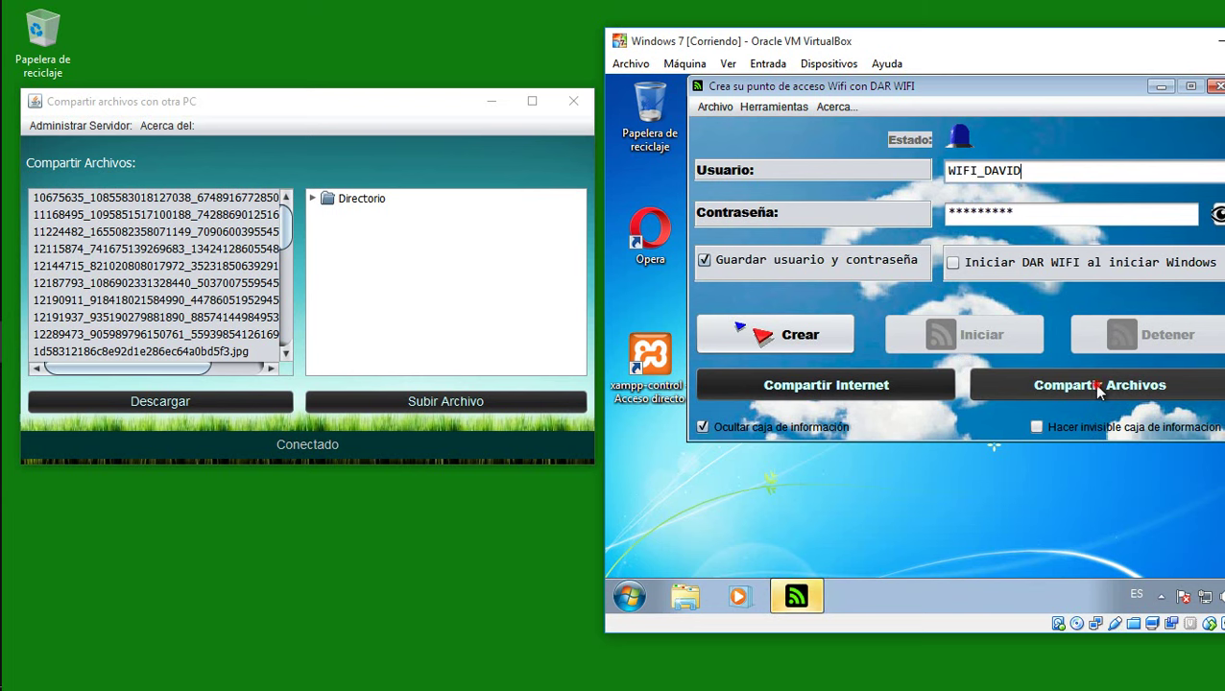
pyautogui.click(1098, 385)
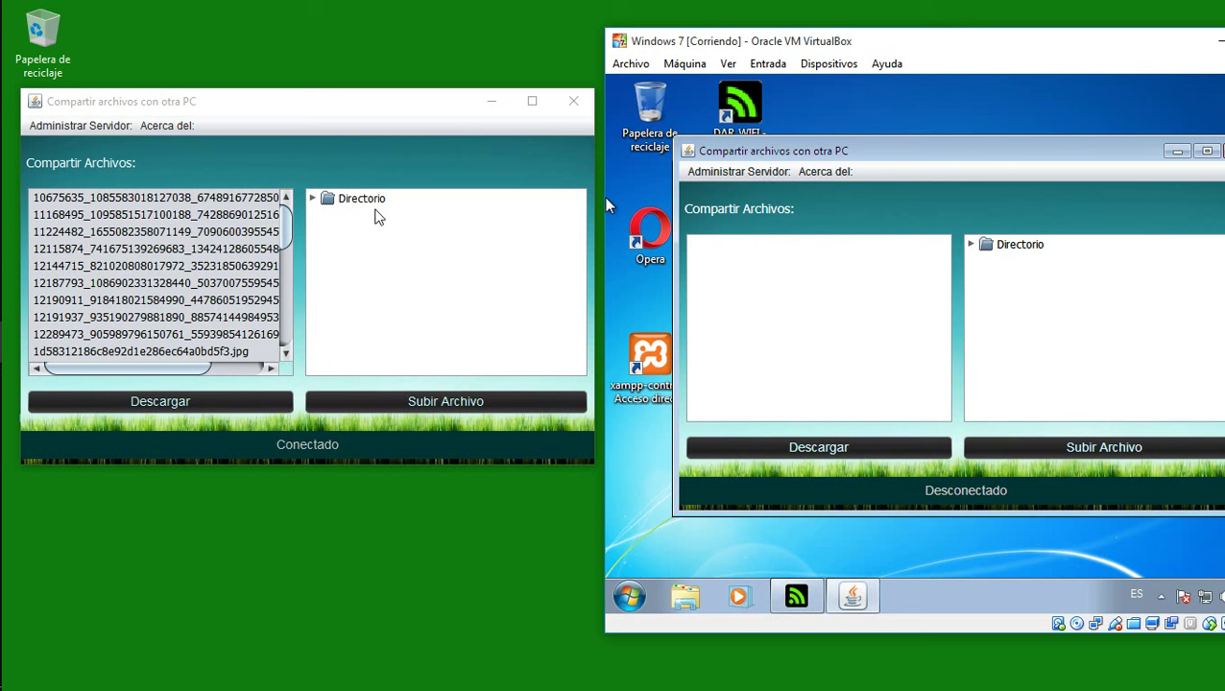
pyautogui.moveTo(123, 108)
pyautogui.mouseDown()
pyautogui.moveTo(104, 120)
pyautogui.moveTo(111, 129)
pyautogui.mouseUp()
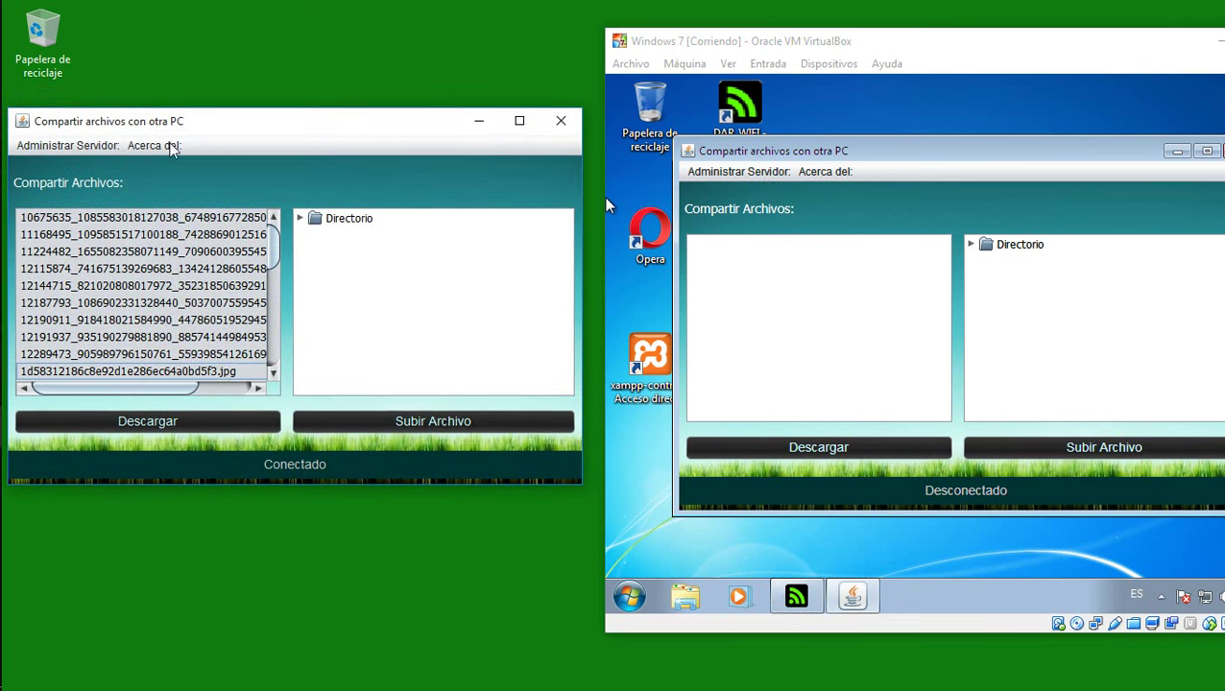
# - Open the server connection dialog in the virtual machine and move it up within the sharing window
pyautogui.click(741, 176)
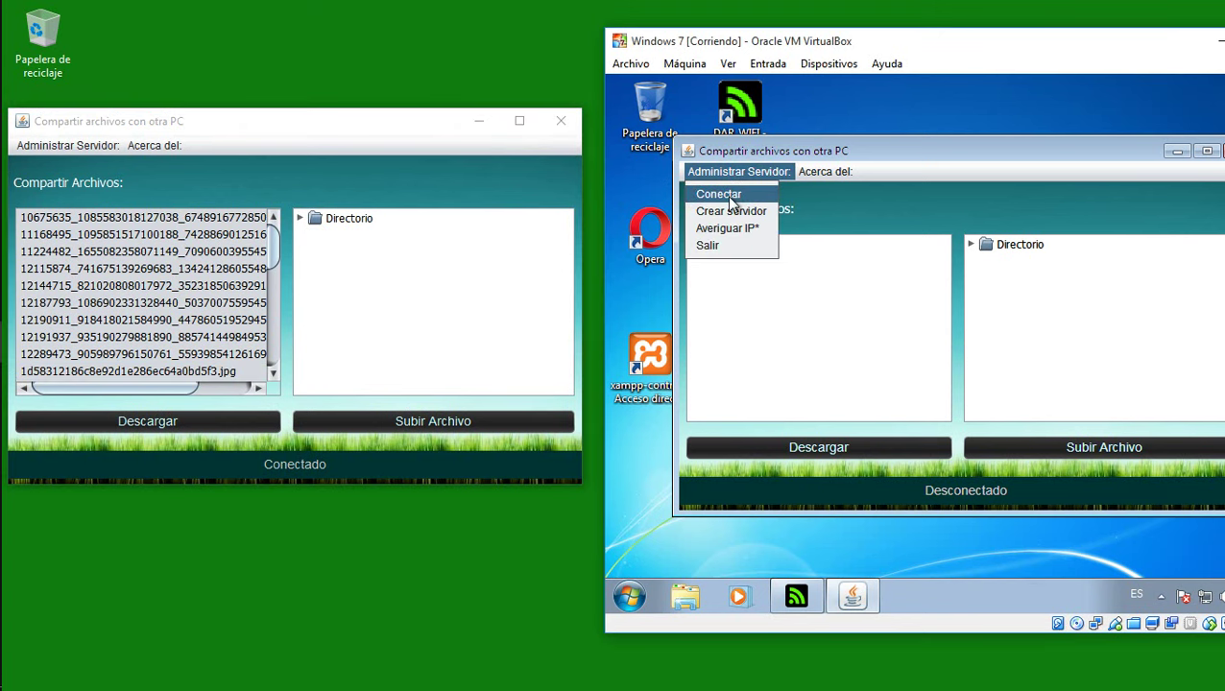
pyautogui.click(750, 199)
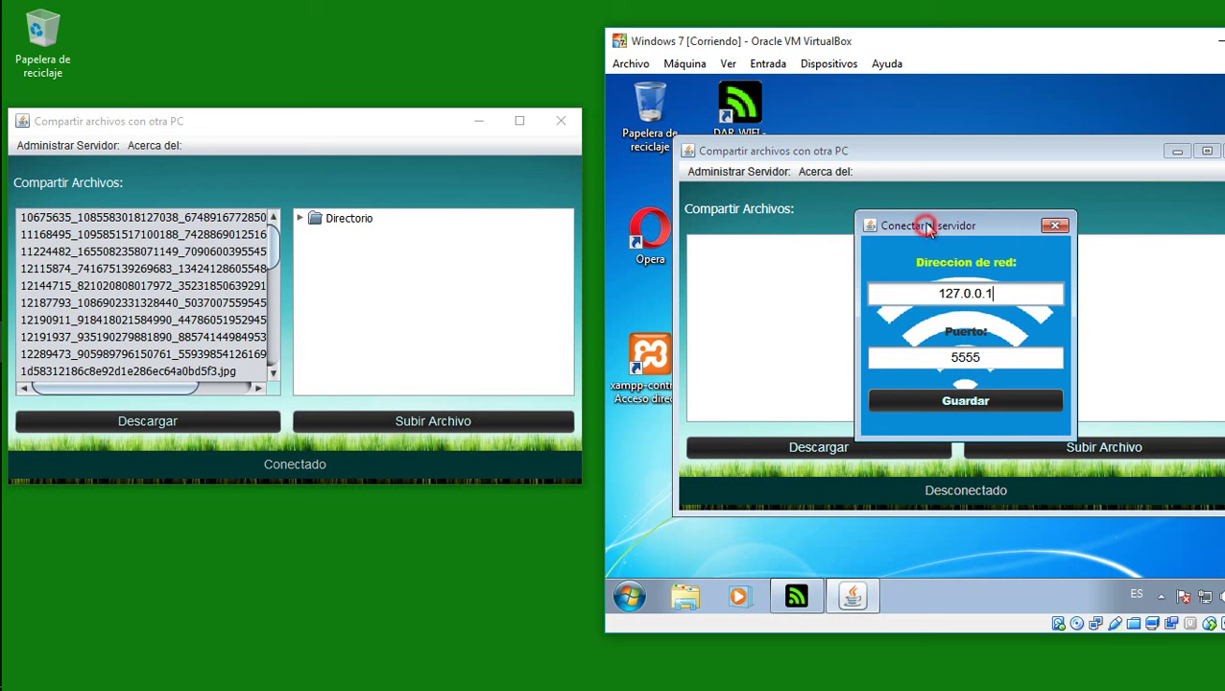
pyautogui.moveTo(926, 227); pyautogui.dragTo(931, 191)
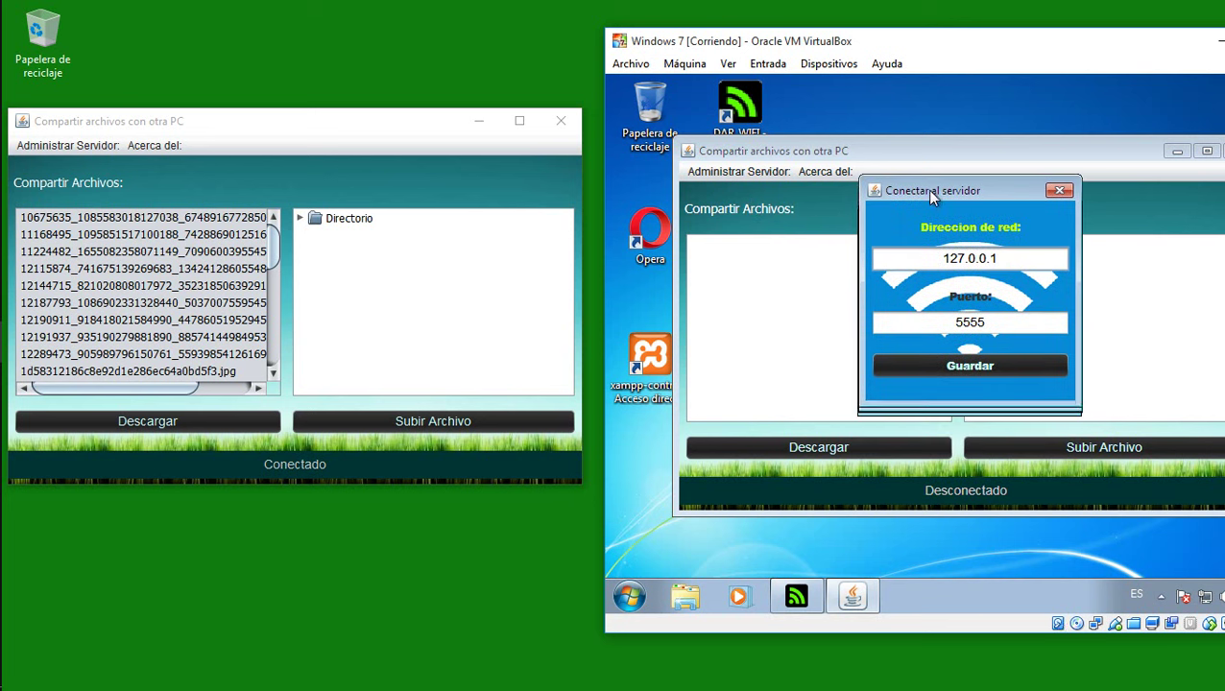
pyautogui.click(1018, 256)
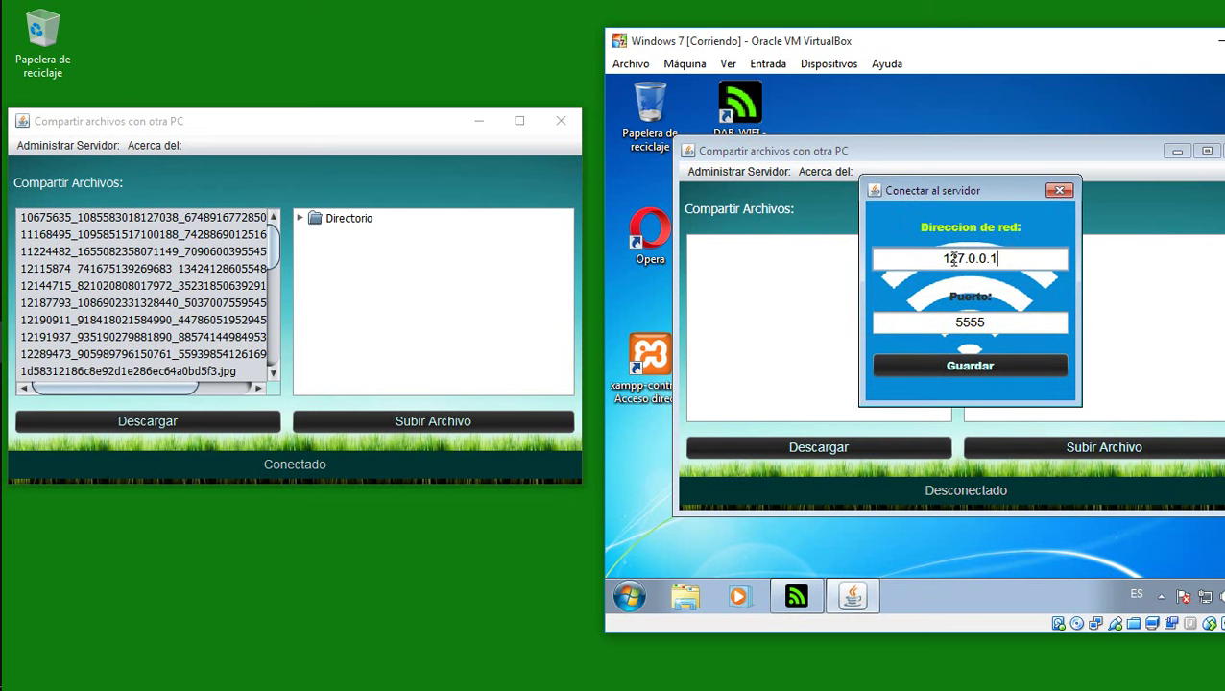
pyautogui.moveTo(912, 257); pyautogui.dragTo(1026, 259)
pyautogui.click(1026, 259)
# - Look up the host PC's network IP information from its file sharing window
pyautogui.click(307, 128)
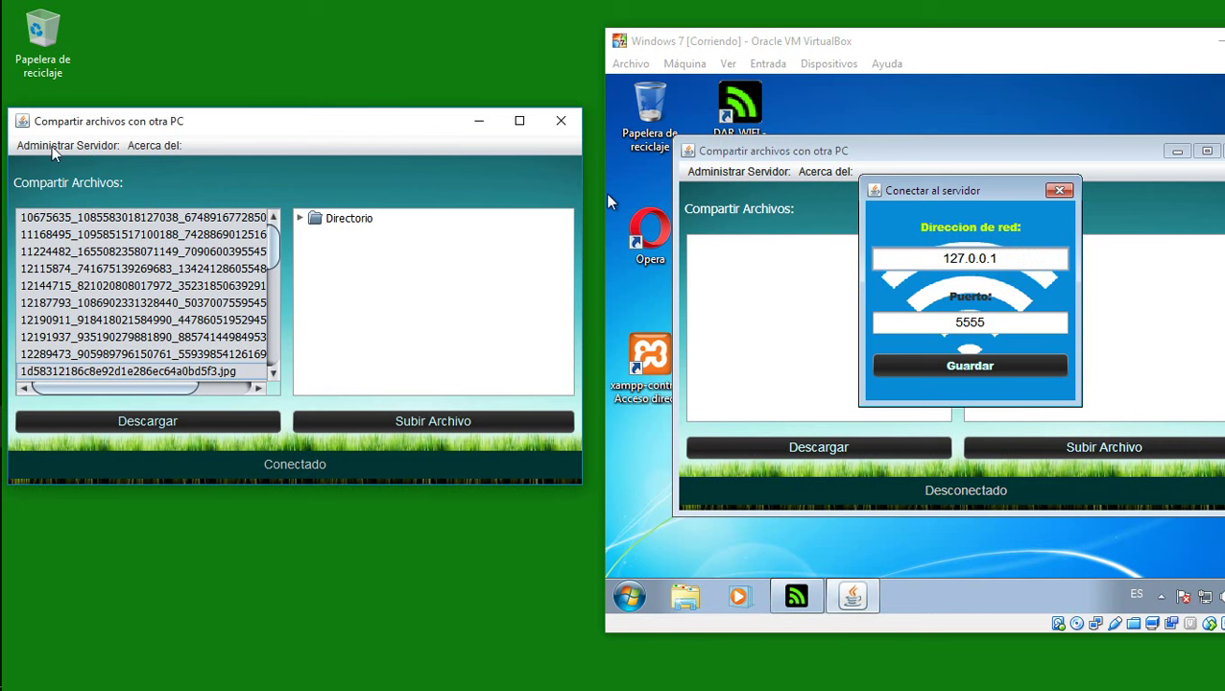
pyautogui.click(39, 149)
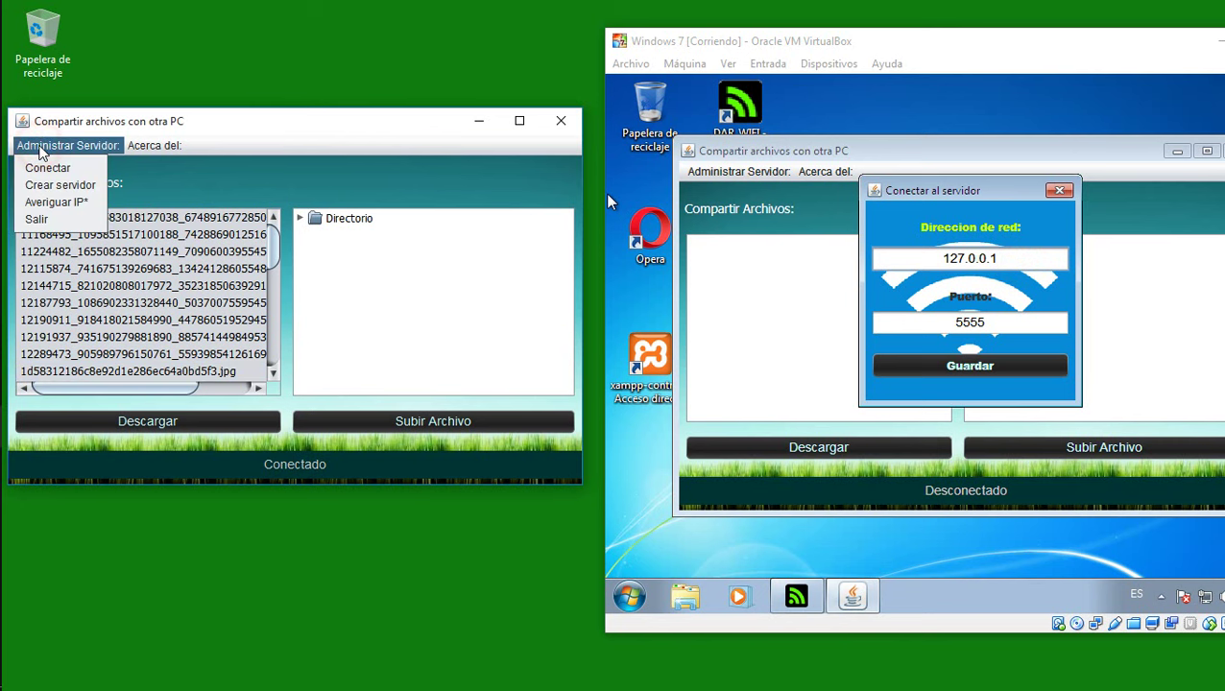
pyautogui.click(58, 203)
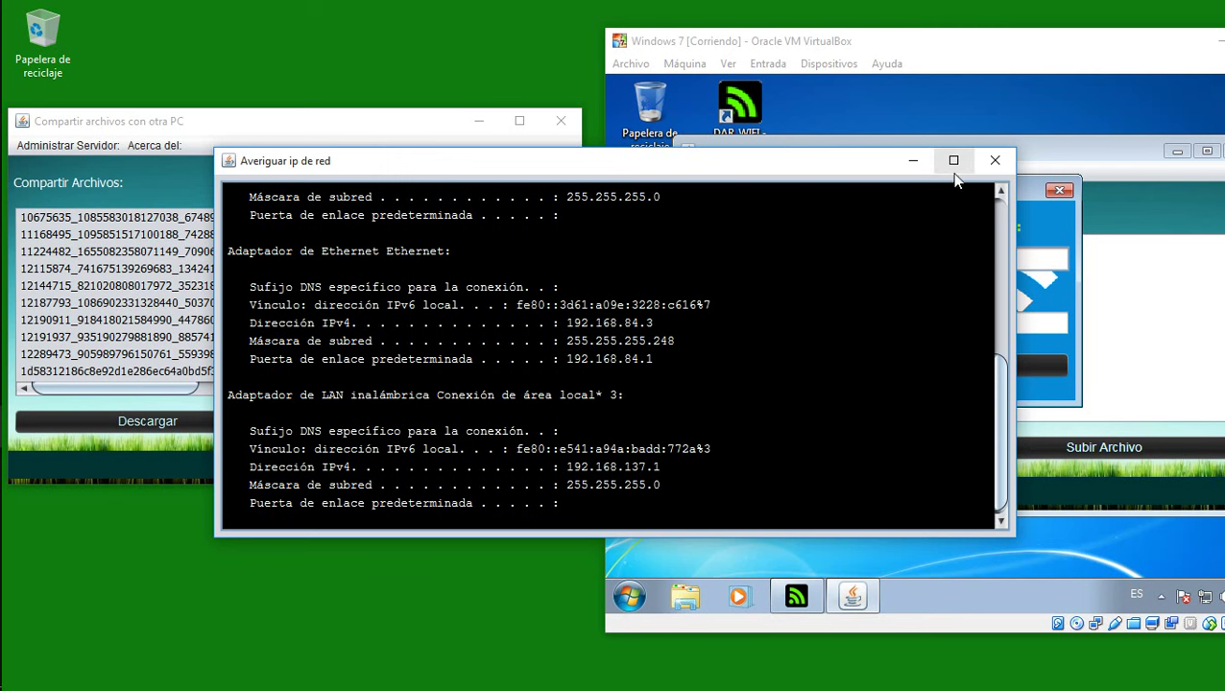
pyautogui.click(999, 401)
pyautogui.moveTo(998, 401); pyautogui.dragTo(996, 434)
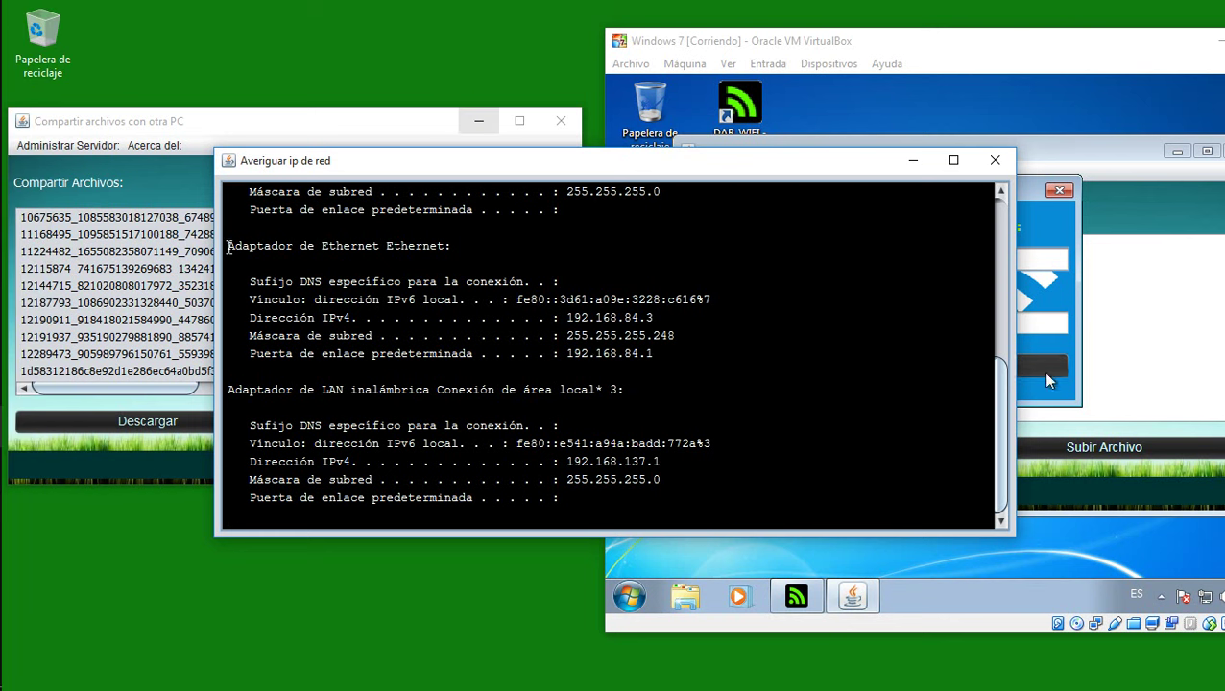
# - Examine the IPv4 addresses of the Ethernet and wireless LAN adapters, highlighting the Ethernet one
pyautogui.moveTo(229, 246); pyautogui.dragTo(384, 252)
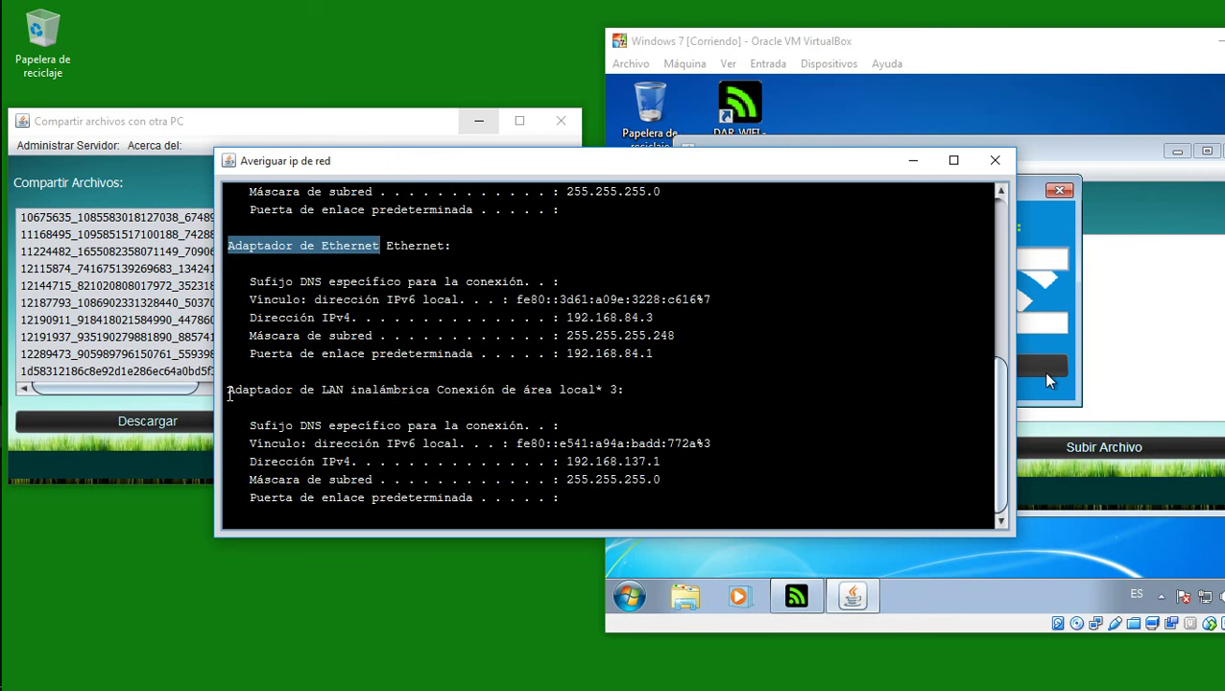
pyautogui.moveTo(229, 394); pyautogui.dragTo(433, 399)
pyautogui.click(351, 394)
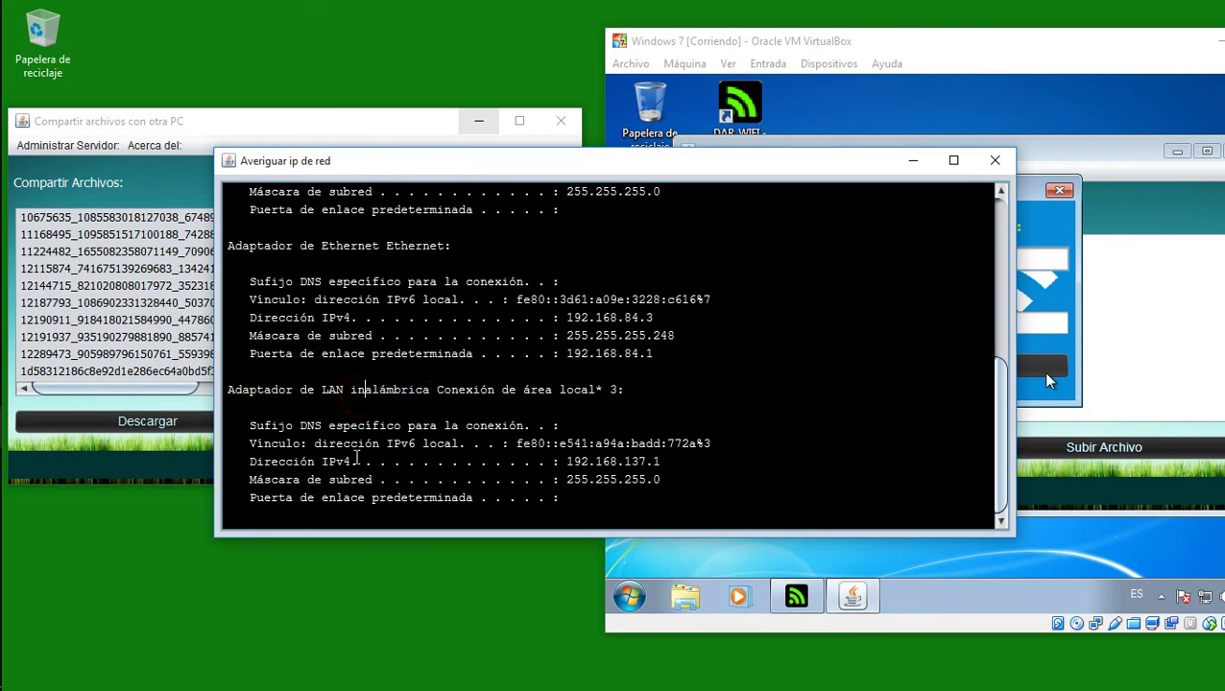
pyautogui.moveTo(248, 465); pyautogui.dragTo(574, 463)
pyautogui.click(666, 463)
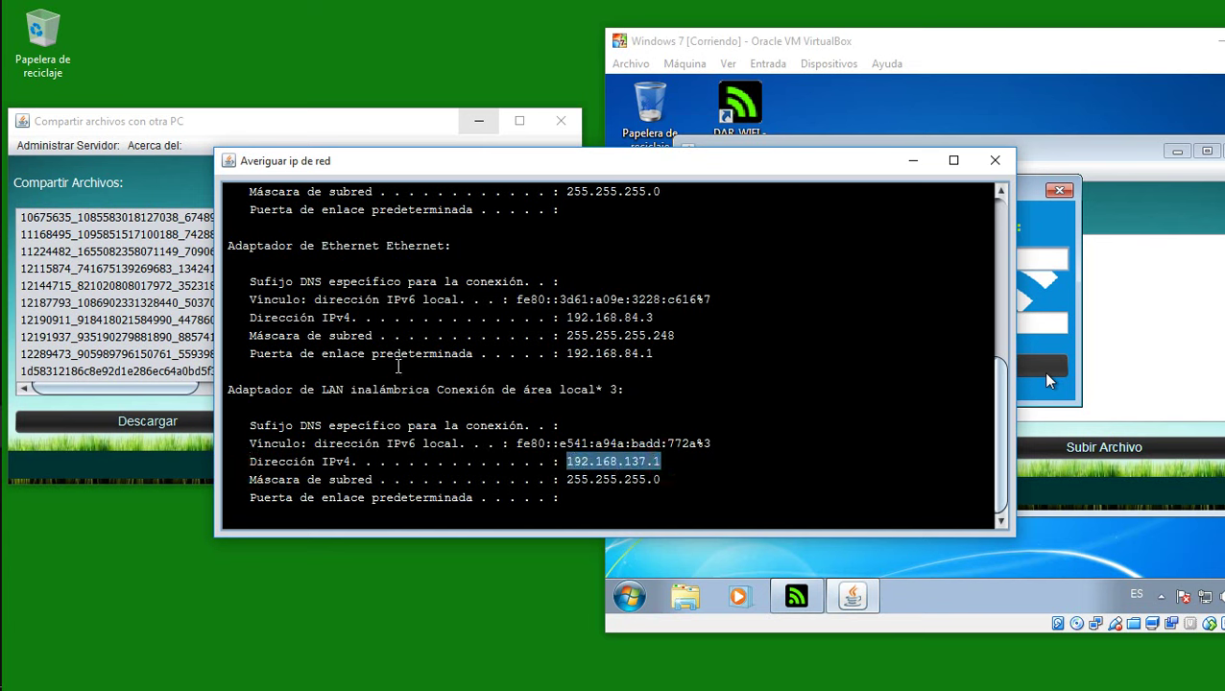
pyautogui.moveTo(253, 320); pyautogui.dragTo(660, 318)
pyautogui.click(661, 318)
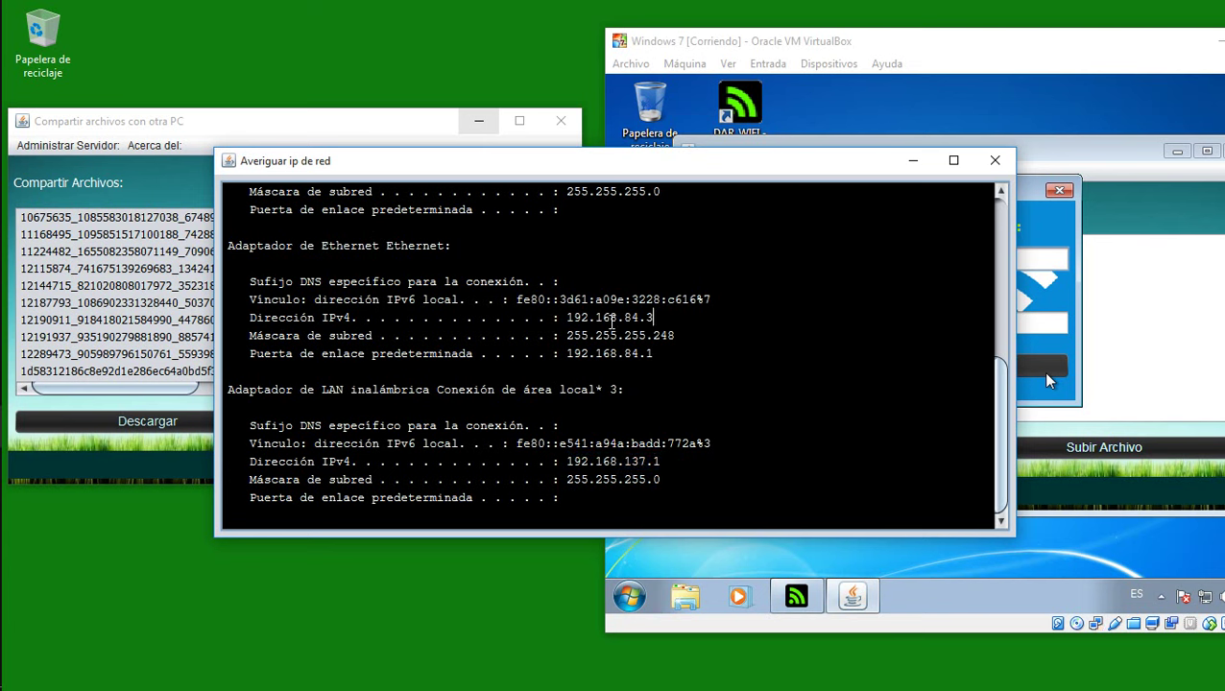
pyautogui.moveTo(654, 318); pyautogui.dragTo(557, 319)
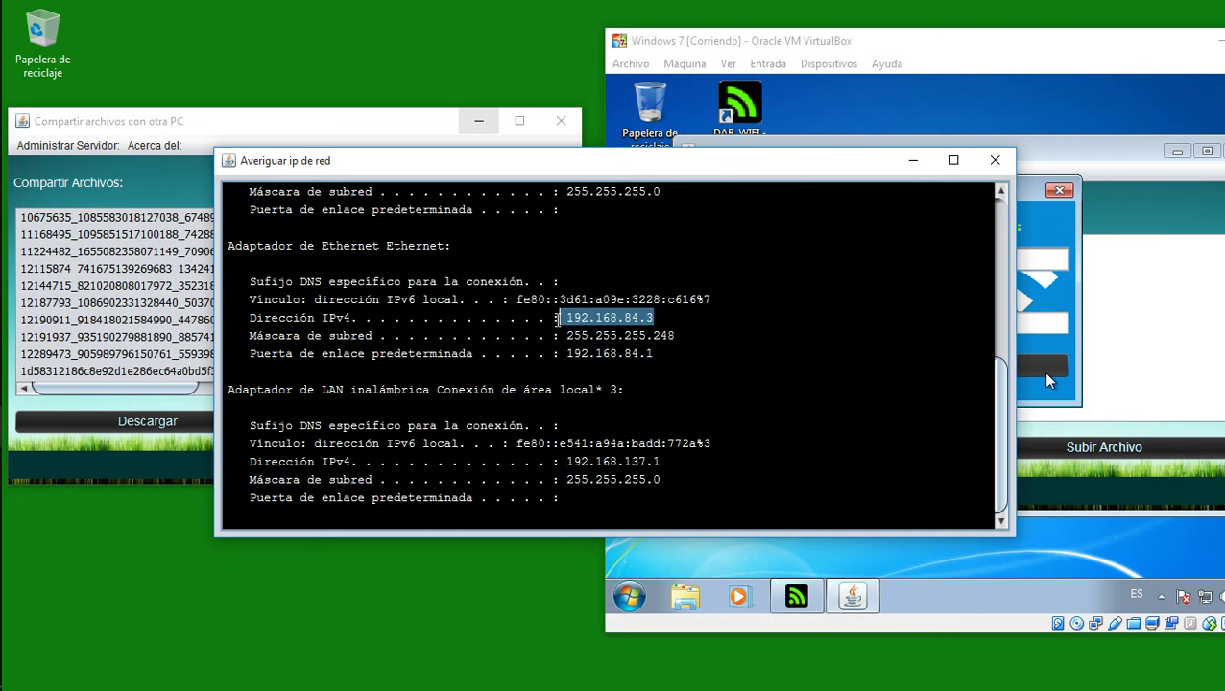
# - Connect the virtual machine to the server at network address 192.168.84.3 and acknowledge the new connection on the host
pyautogui.moveTo(761, 180); pyautogui.dragTo(525, 161)
pyautogui.click(1014, 262)
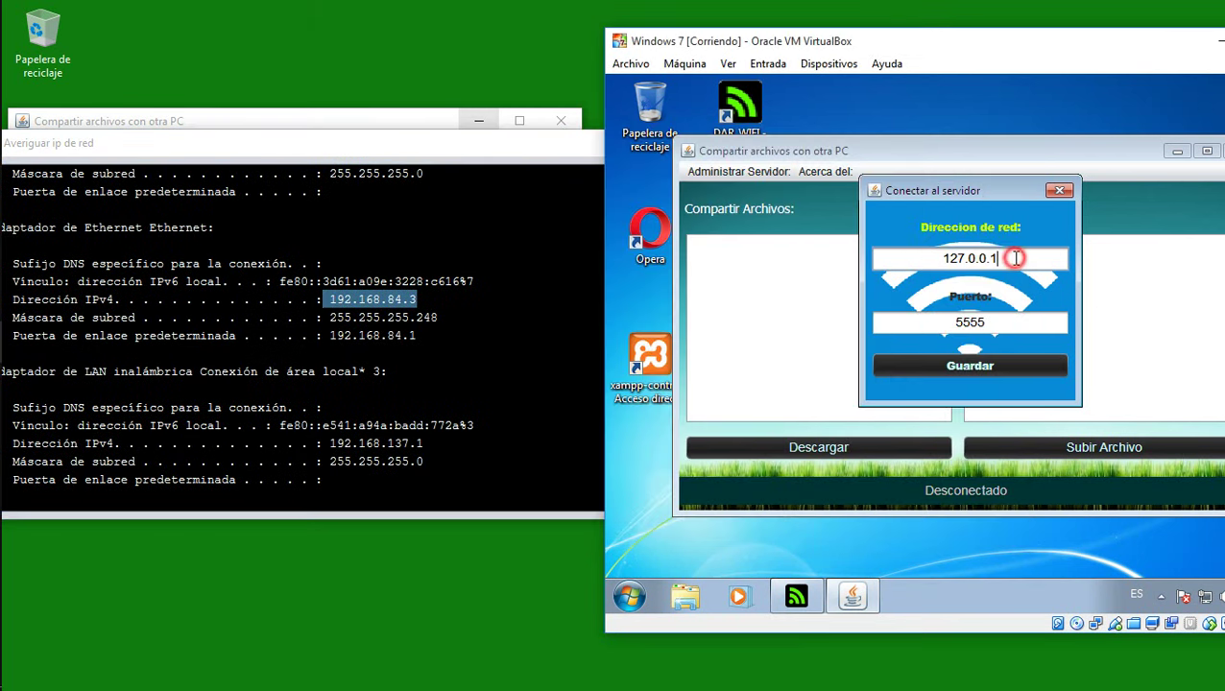
pyautogui.moveTo(1008, 259); pyautogui.dragTo(919, 255)
pyautogui.write('192.168.84.3')
pyautogui.click(971, 369)
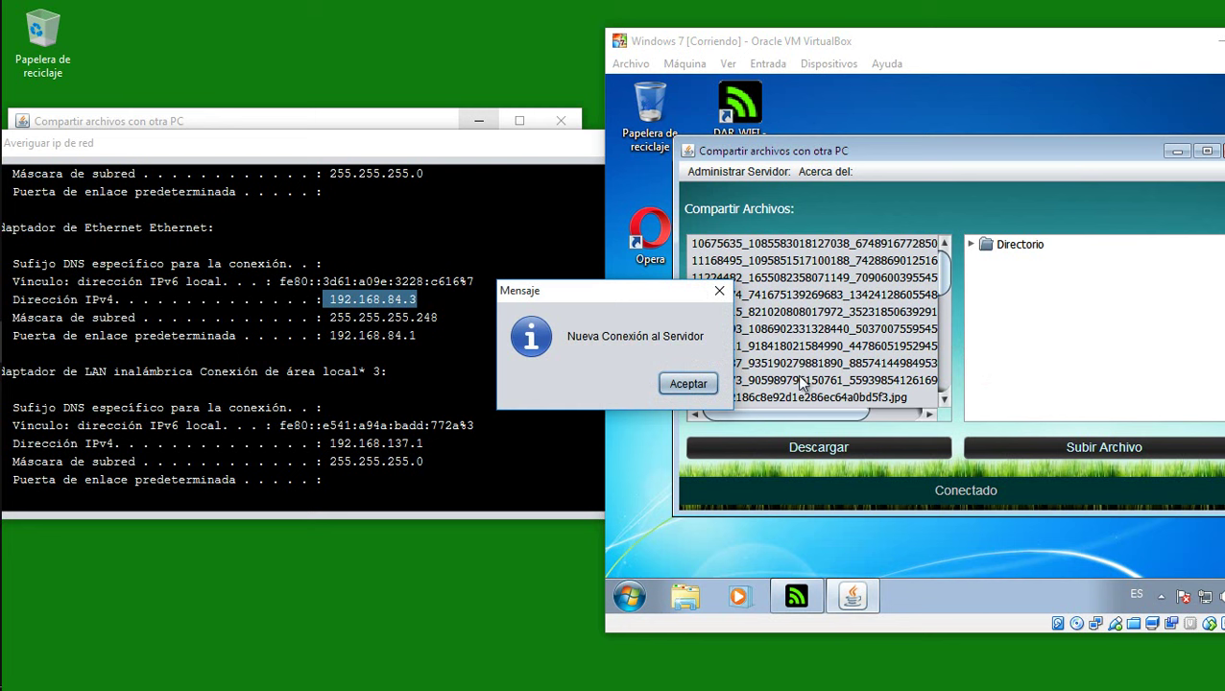
pyautogui.click(698, 385)
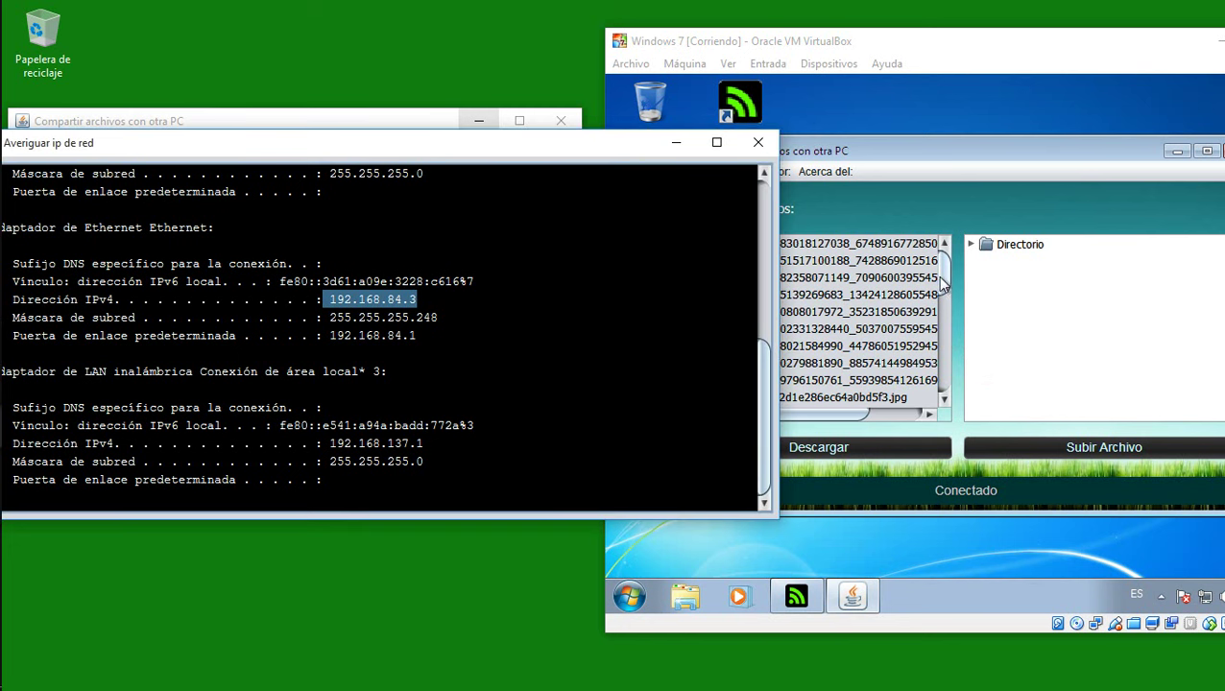
# - Close the IP information window and arrange the host and virtual machine sharing windows side by side
pyautogui.click(758, 142)
pyautogui.click(883, 152)
pyautogui.moveTo(883, 153); pyautogui.dragTo(833, 120)
pyautogui.click(404, 116)
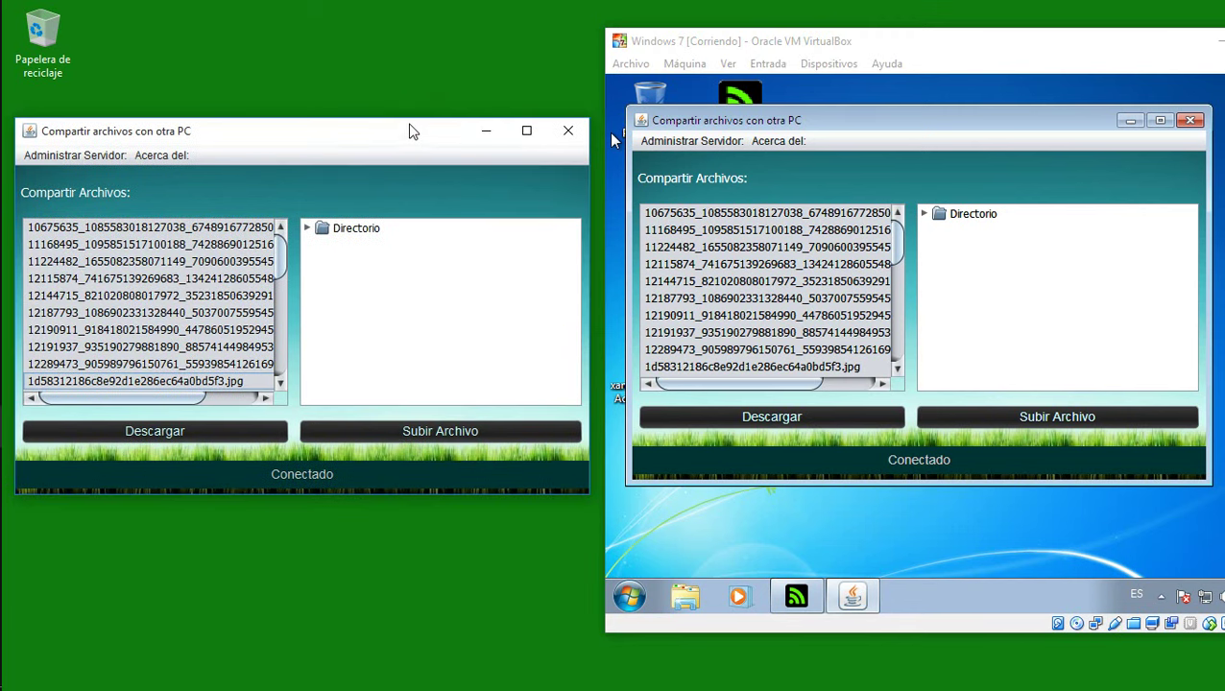
pyautogui.moveTo(405, 121); pyautogui.dragTo(417, 112)
# - Compare the shared file lists in the host and virtual machine windows
pyautogui.moveTo(900, 244); pyautogui.dragTo(896, 356)
pyautogui.click(679, 268)
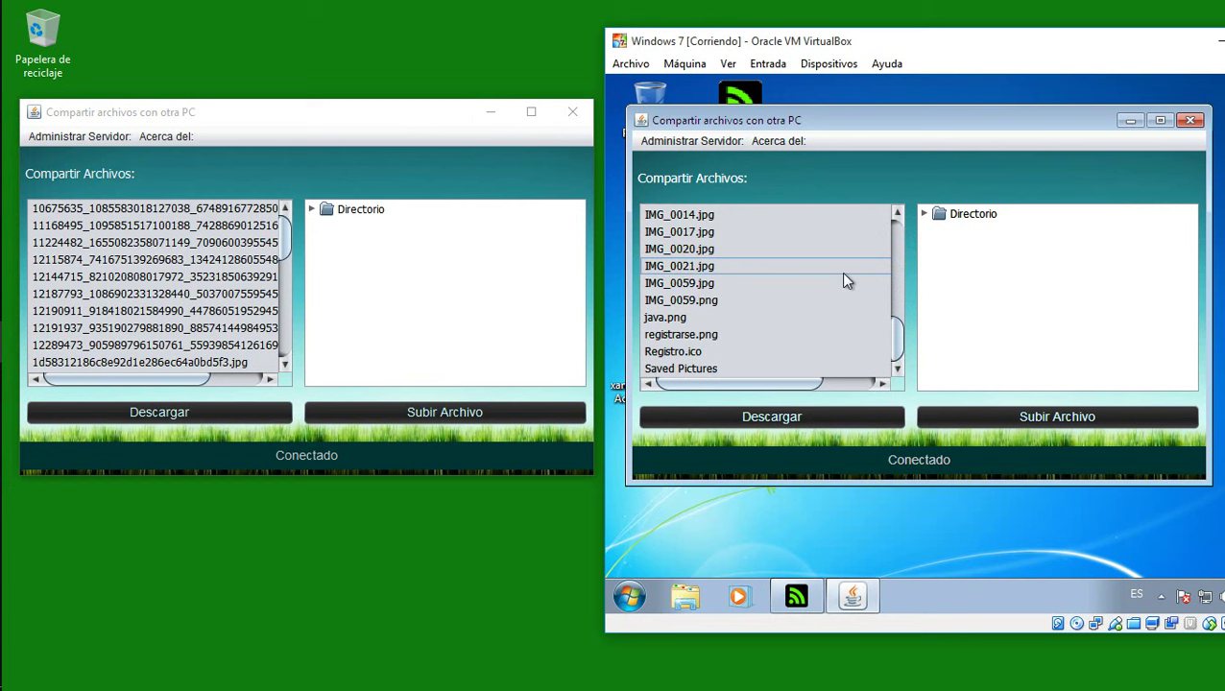
pyautogui.moveTo(407, 117); pyautogui.dragTo(402, 125)
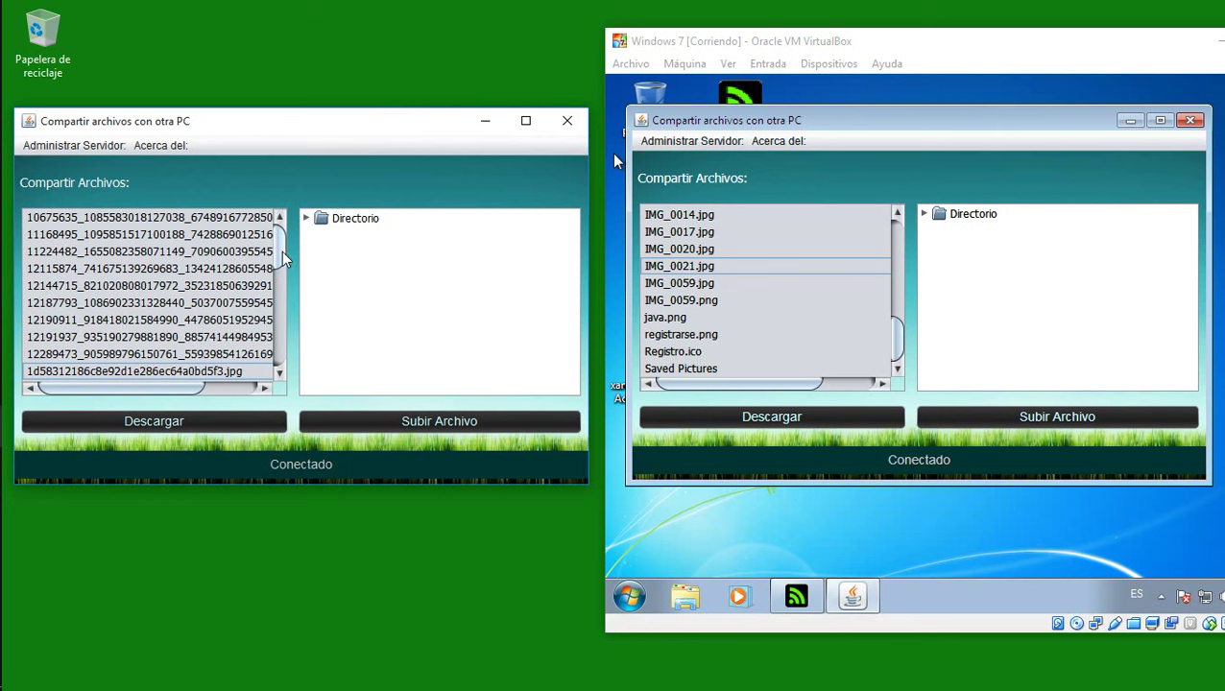
pyautogui.scroll(-4, 278, 269)
pyautogui.scroll(1, 276, 273)
pyautogui.scroll(3, 277, 274)
pyautogui.scroll(5, 903, 329)
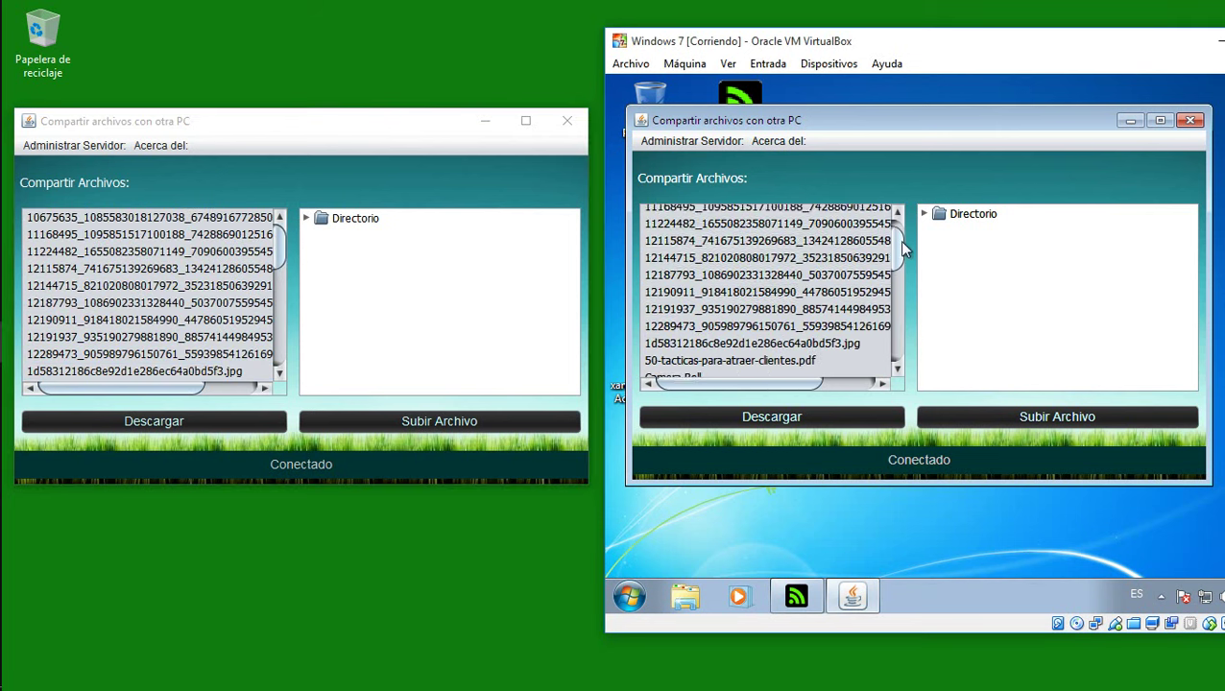
pyautogui.click(134, 371)
pyautogui.scroll(-4, 134, 371)
pyautogui.scroll(4, 134, 372)
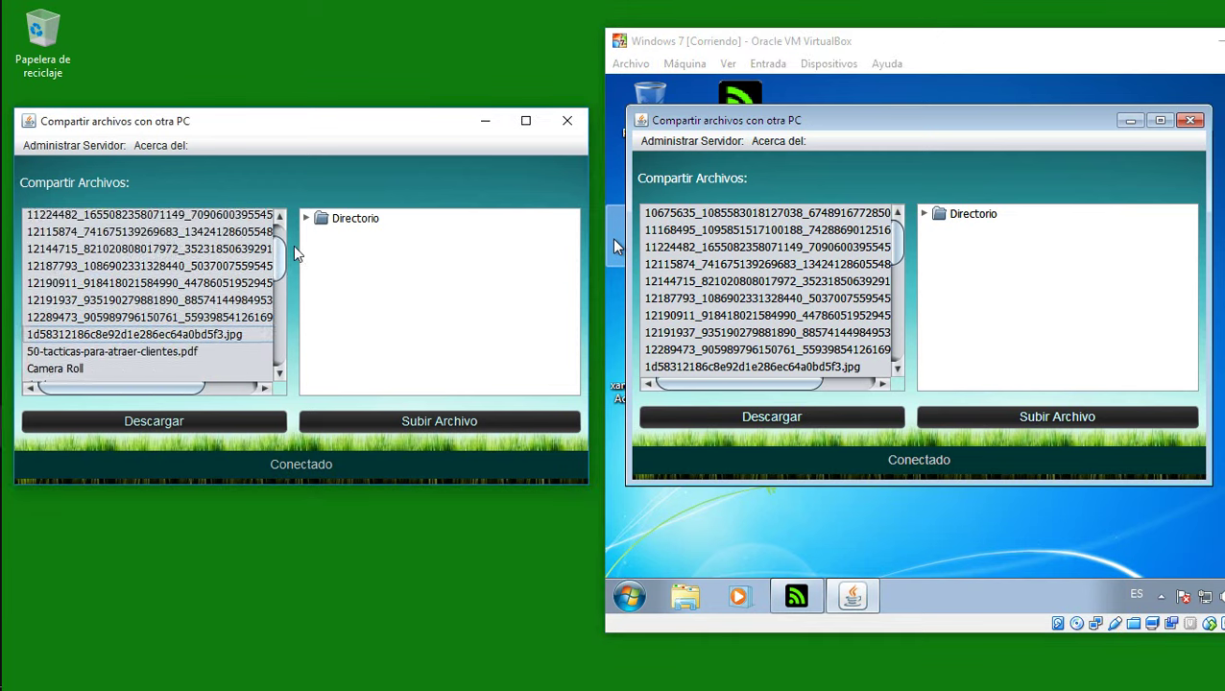
pyautogui.moveTo(893, 248); pyautogui.dragTo(908, 373)
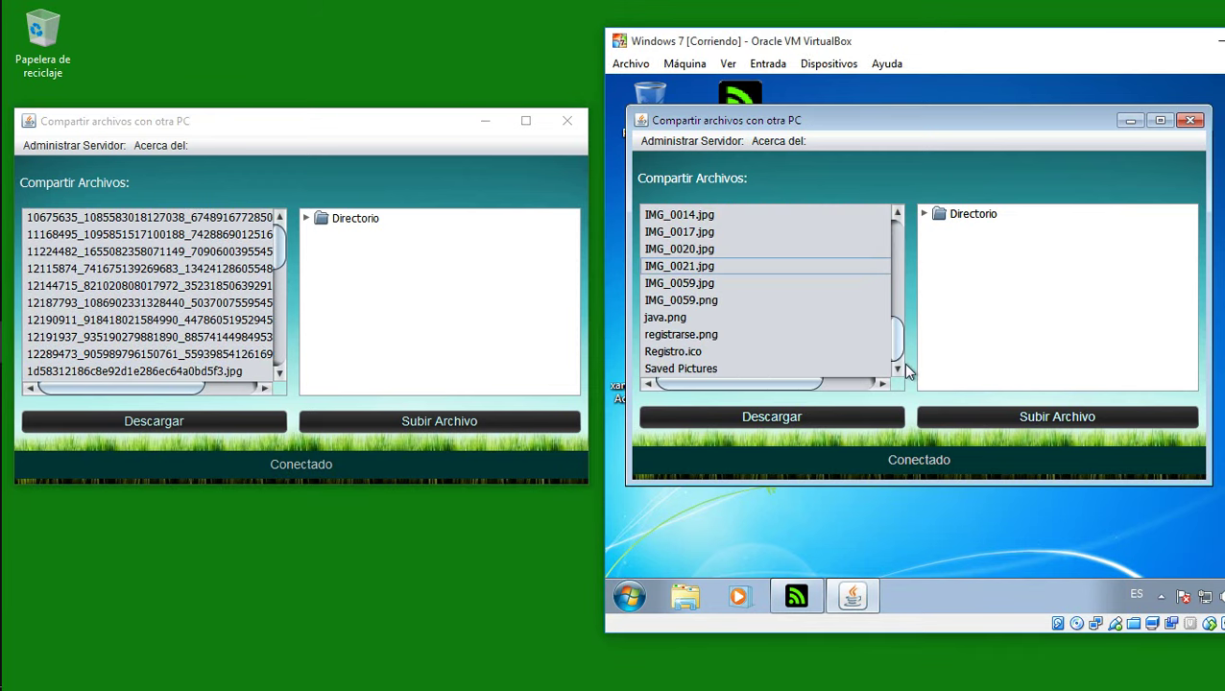
# - Expand the host's directory tree through drive A:\ and the Users folder to the contents of the personal user folder
pyautogui.click(307, 220)
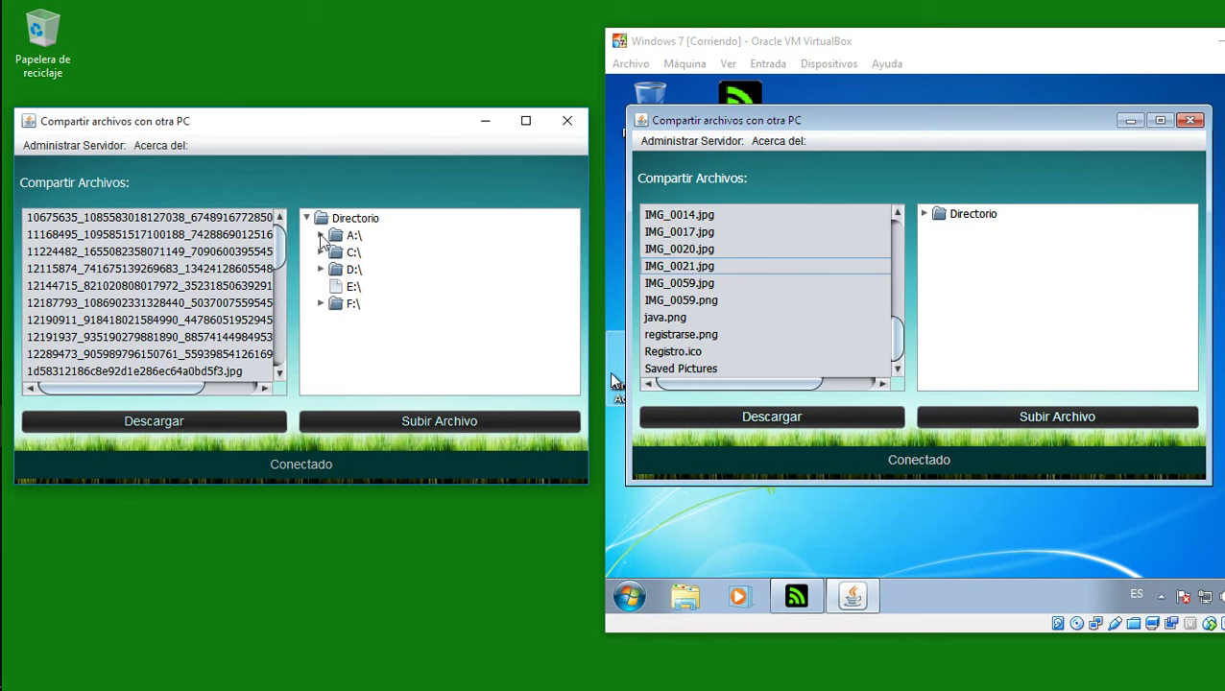
pyautogui.click(320, 236)
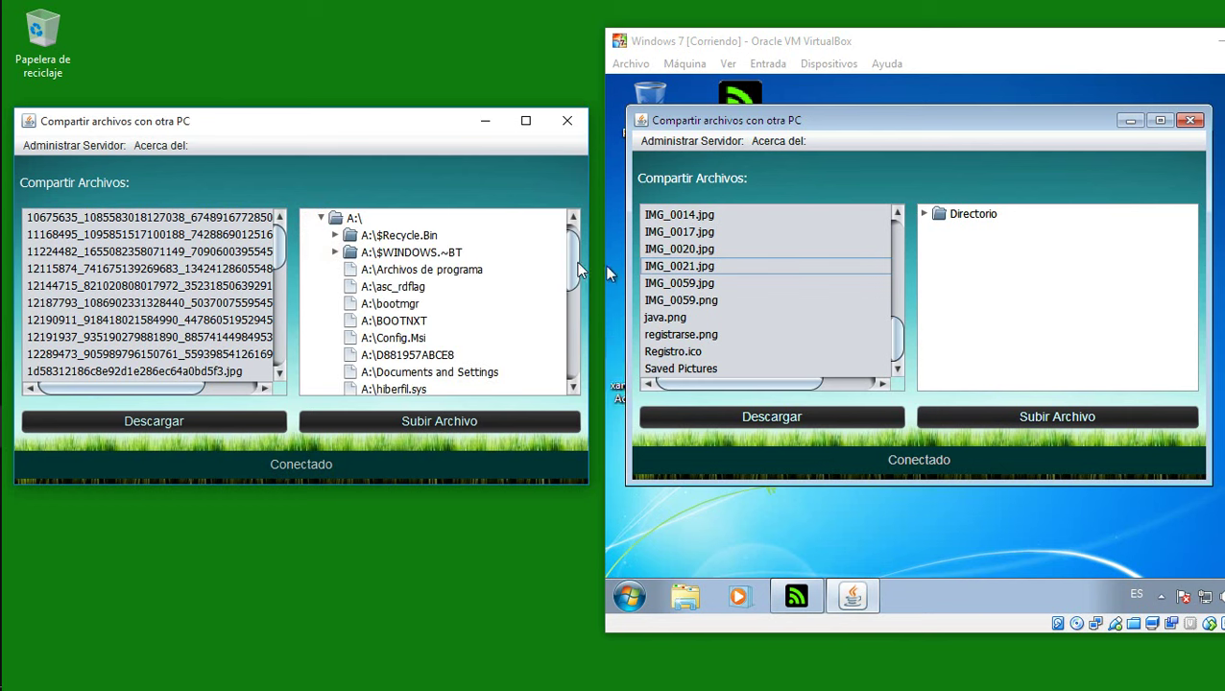
pyautogui.moveTo(577, 262); pyautogui.dragTo(569, 370)
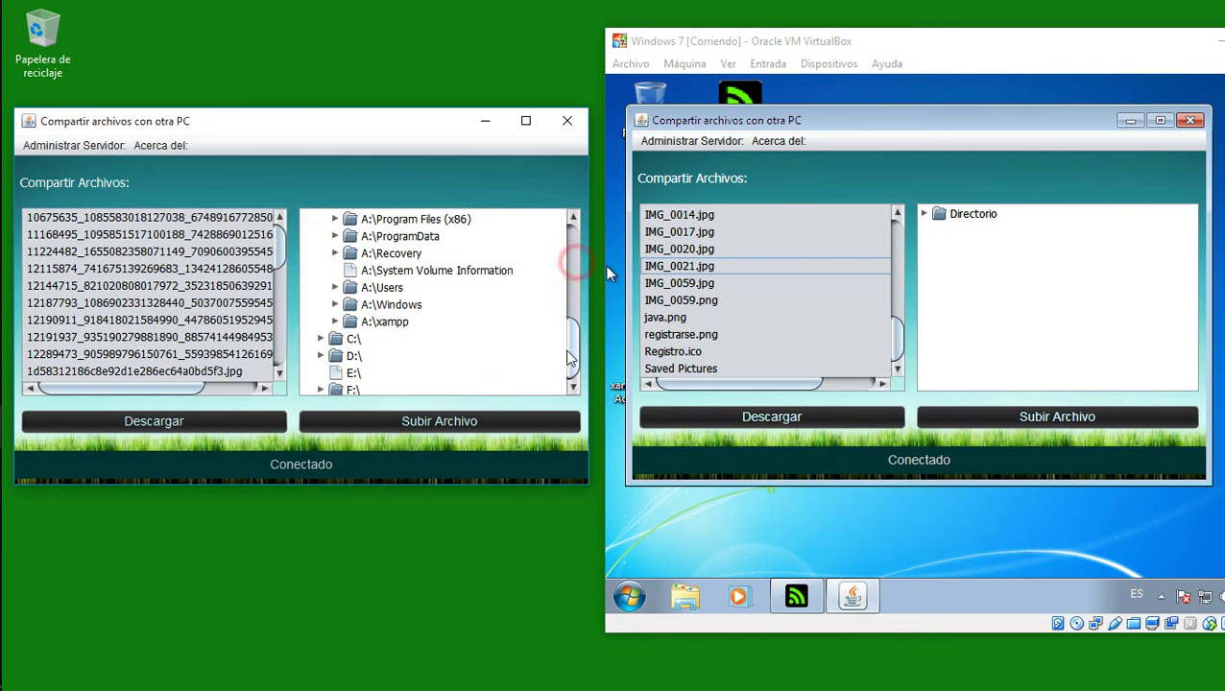
pyautogui.click(335, 285)
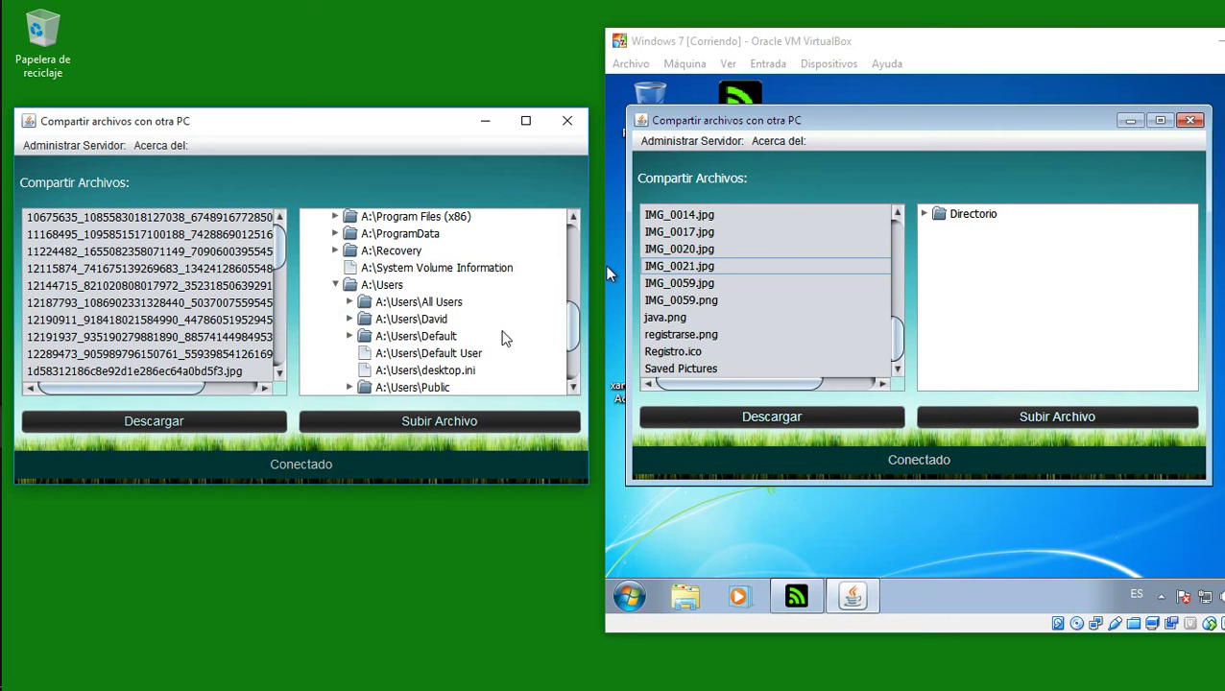
pyautogui.click(438, 321)
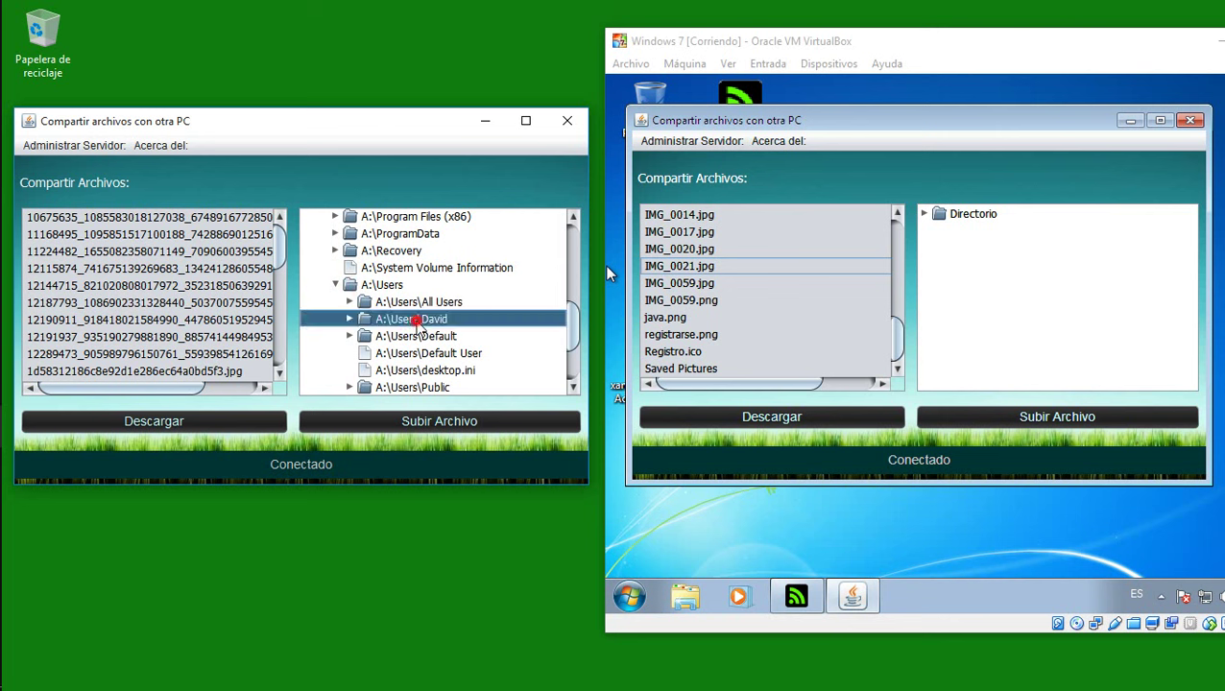
pyautogui.click(352, 318)
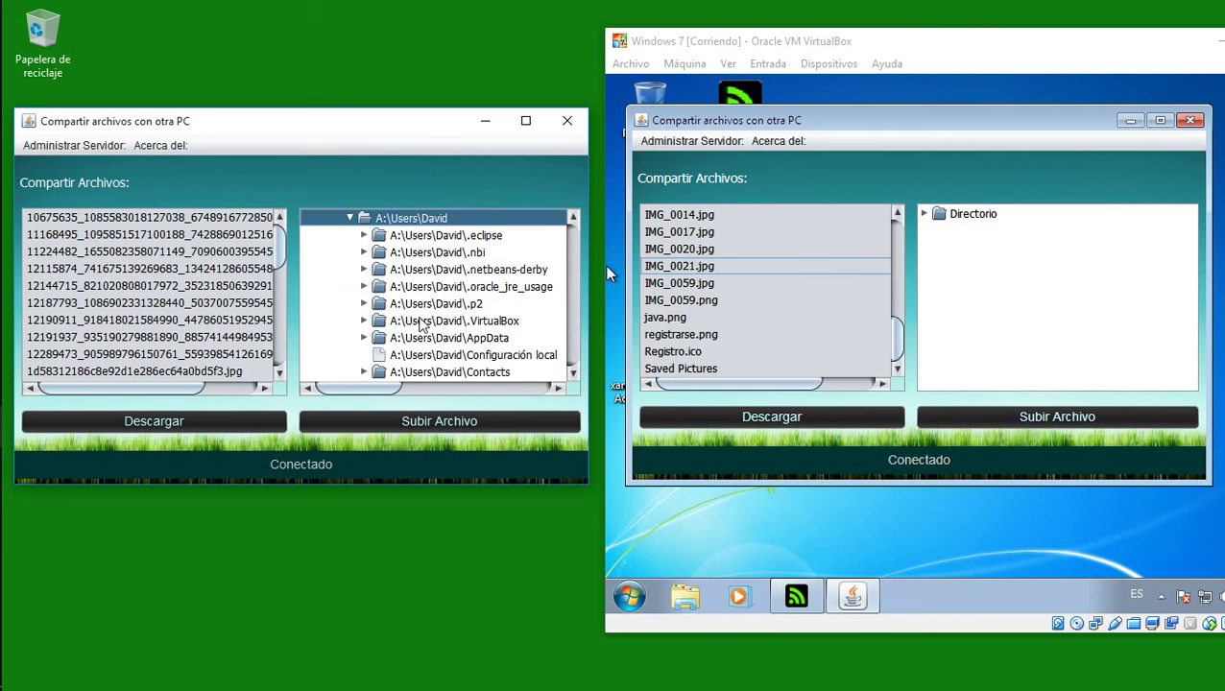
# - Expand the user's Desktop folder in the host's directory tree and select Imagenes Lindas.jpg
pyautogui.click(573, 373)
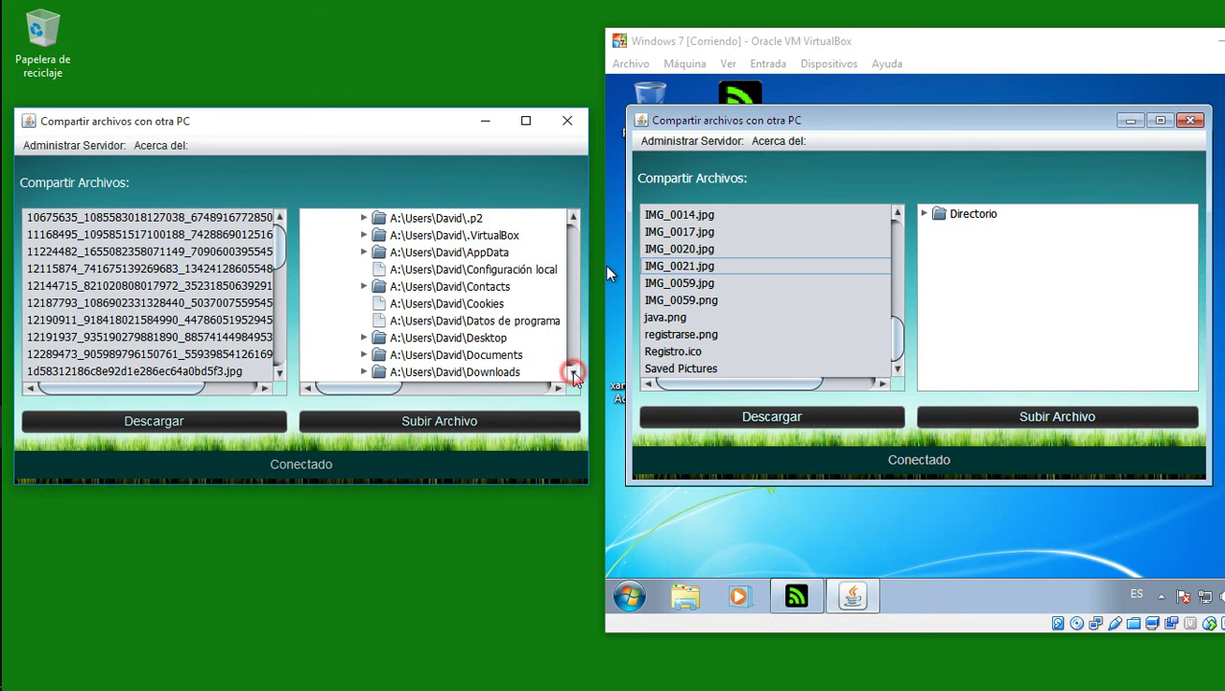
pyautogui.doubleClick(494, 339)
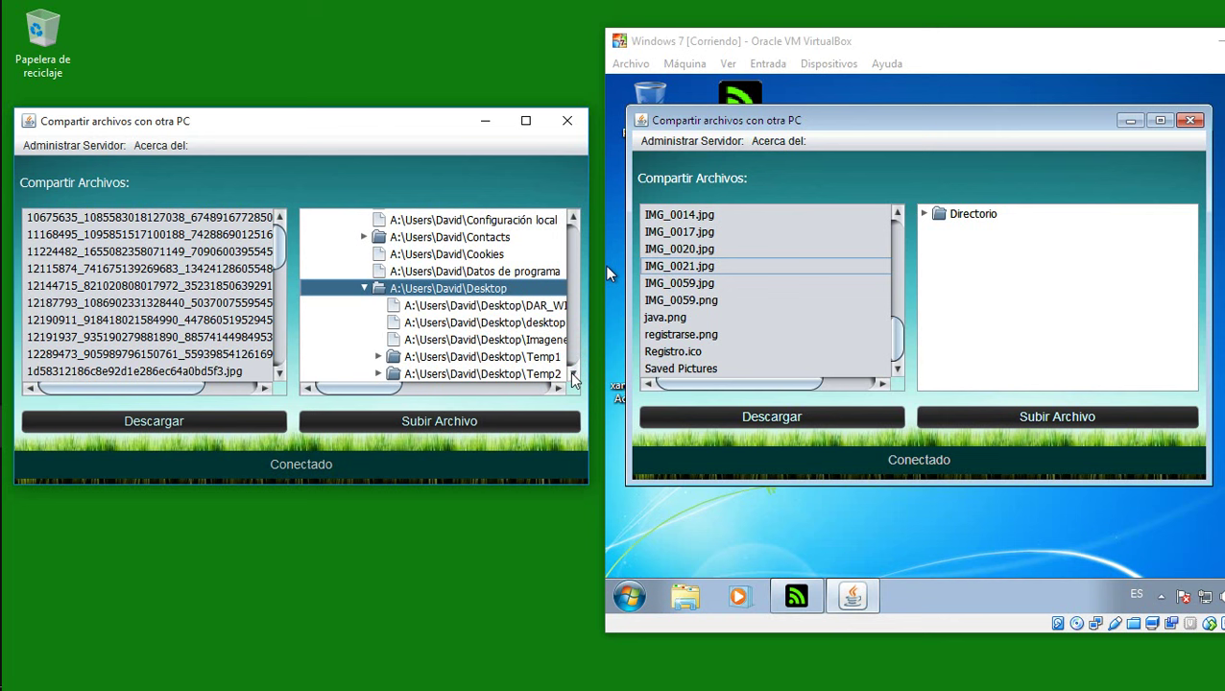
pyautogui.moveTo(395, 389); pyautogui.dragTo(419, 397)
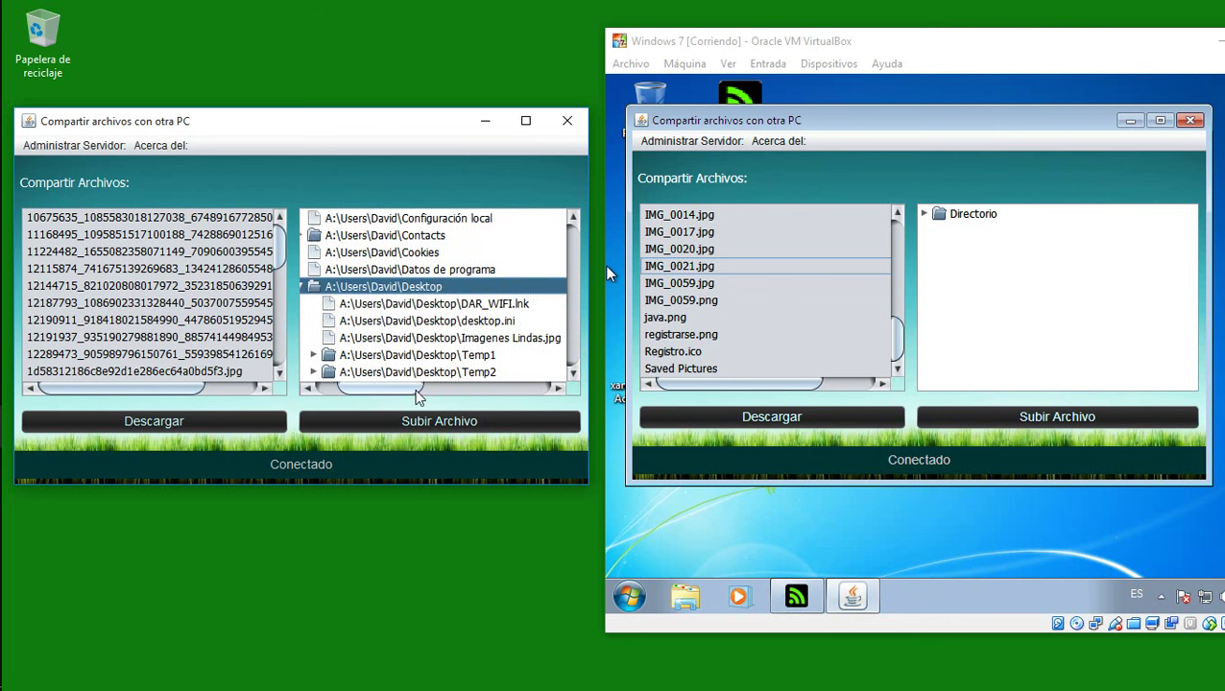
pyautogui.click(520, 341)
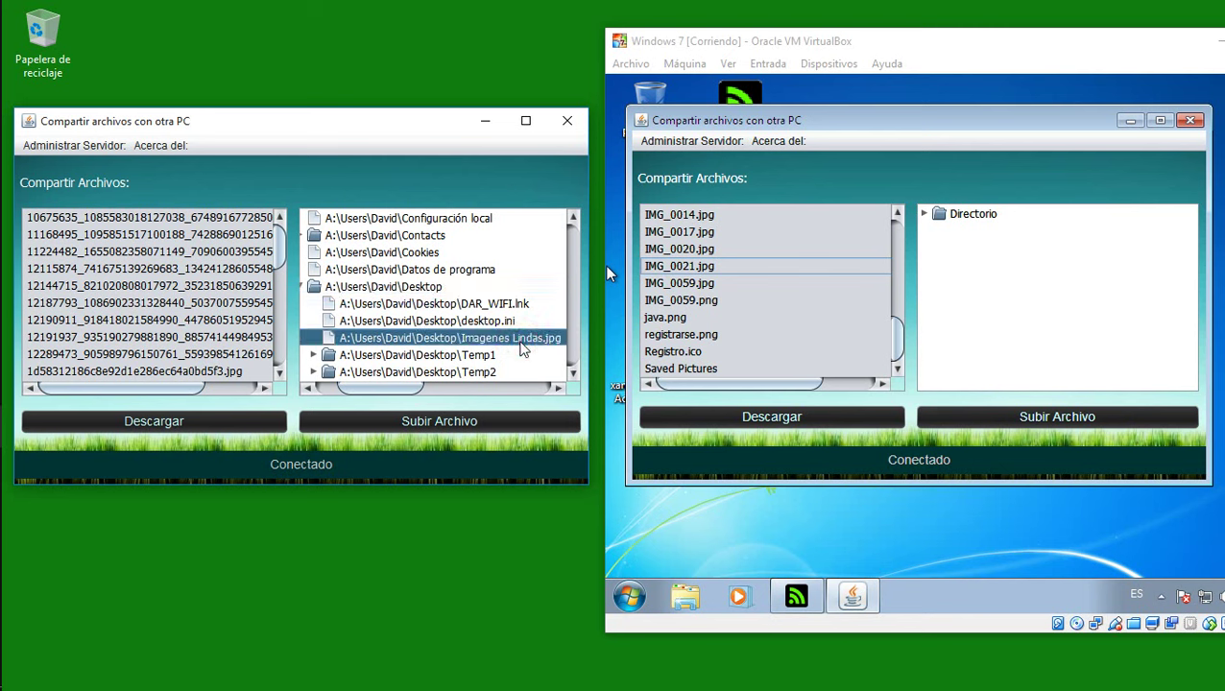
# - Upload Imagenes Lindas.jpg from the host to the server and select it in the host's shared file list
pyautogui.click(421, 428)
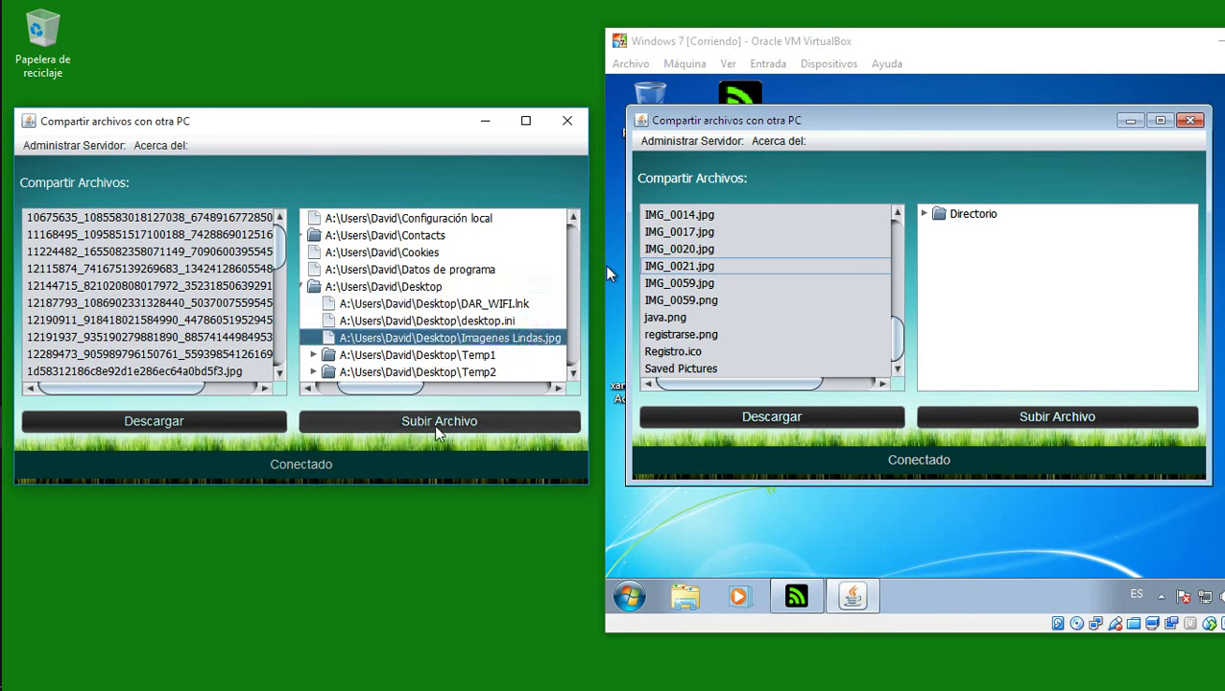
pyautogui.click(687, 383)
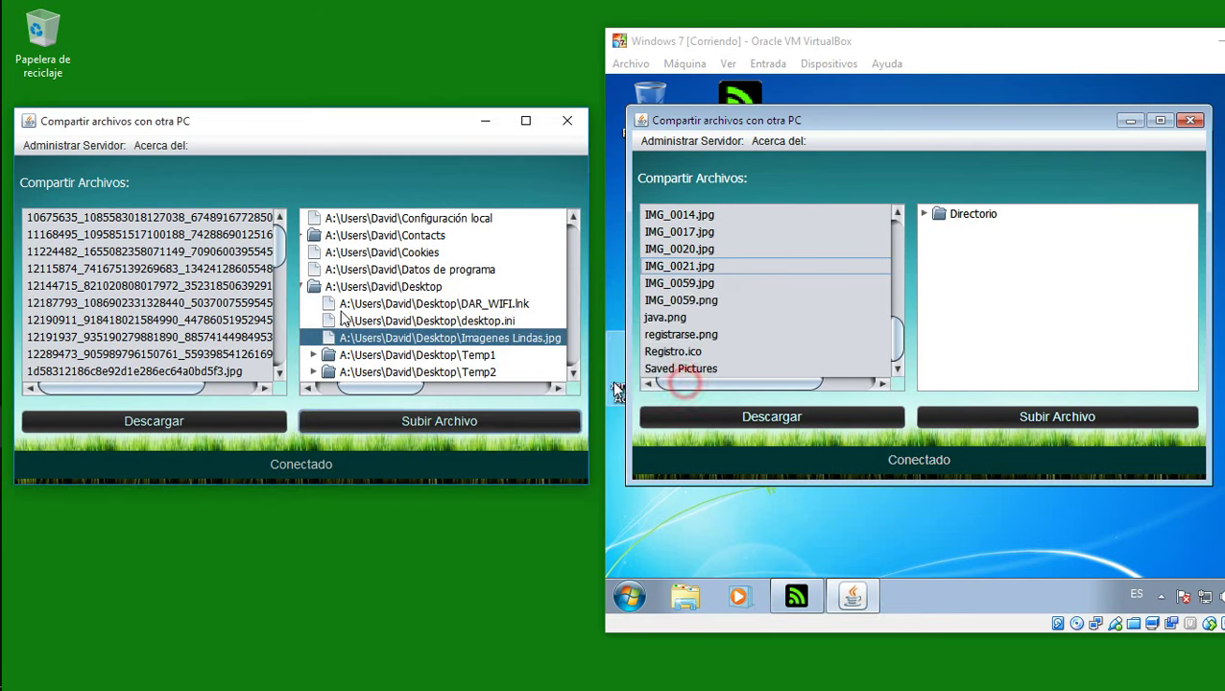
pyautogui.moveTo(280, 247); pyautogui.dragTo(283, 384)
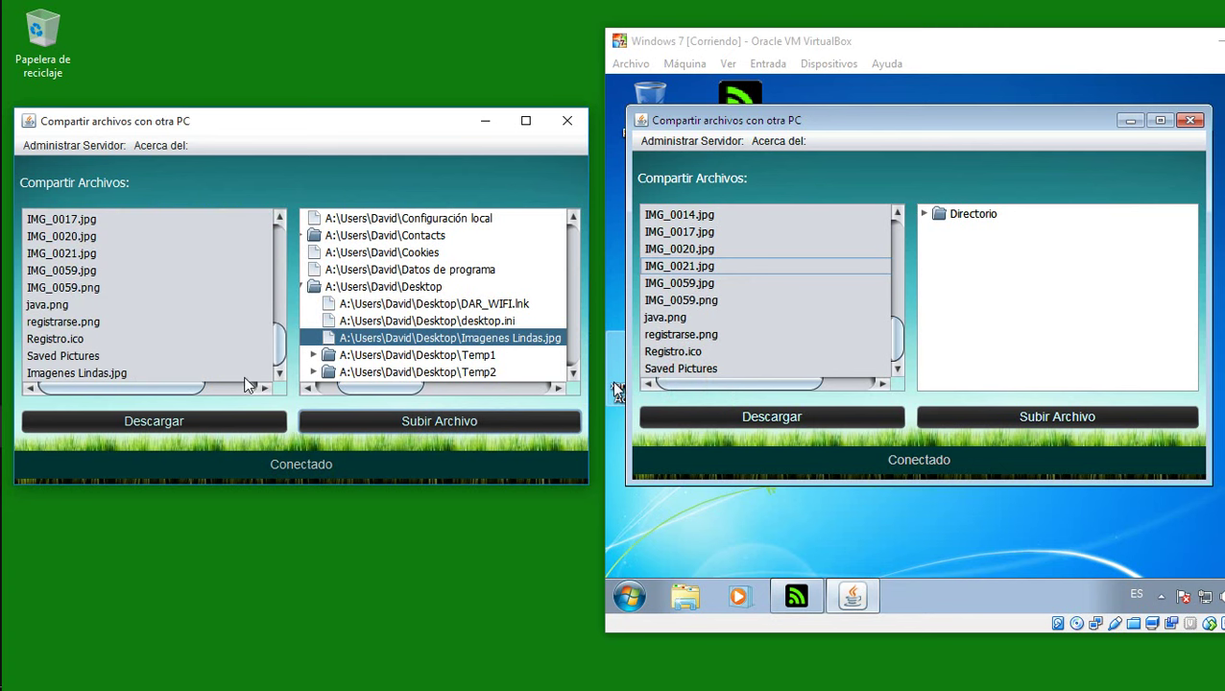
pyautogui.click(96, 374)
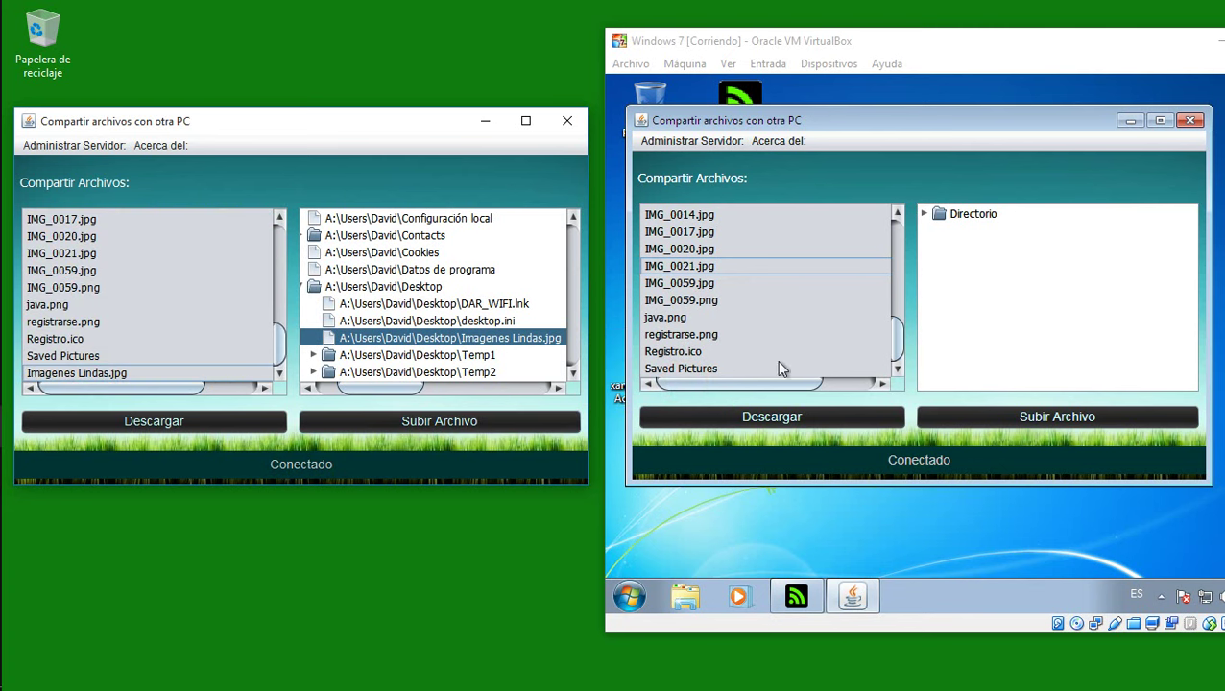
# - Find Imagenes Lindas.jpg in the virtual machine's shared file list, compare it with the host's entry, and select it
pyautogui.click(900, 332)
pyautogui.moveTo(920, 224); pyautogui.dragTo(929, 349)
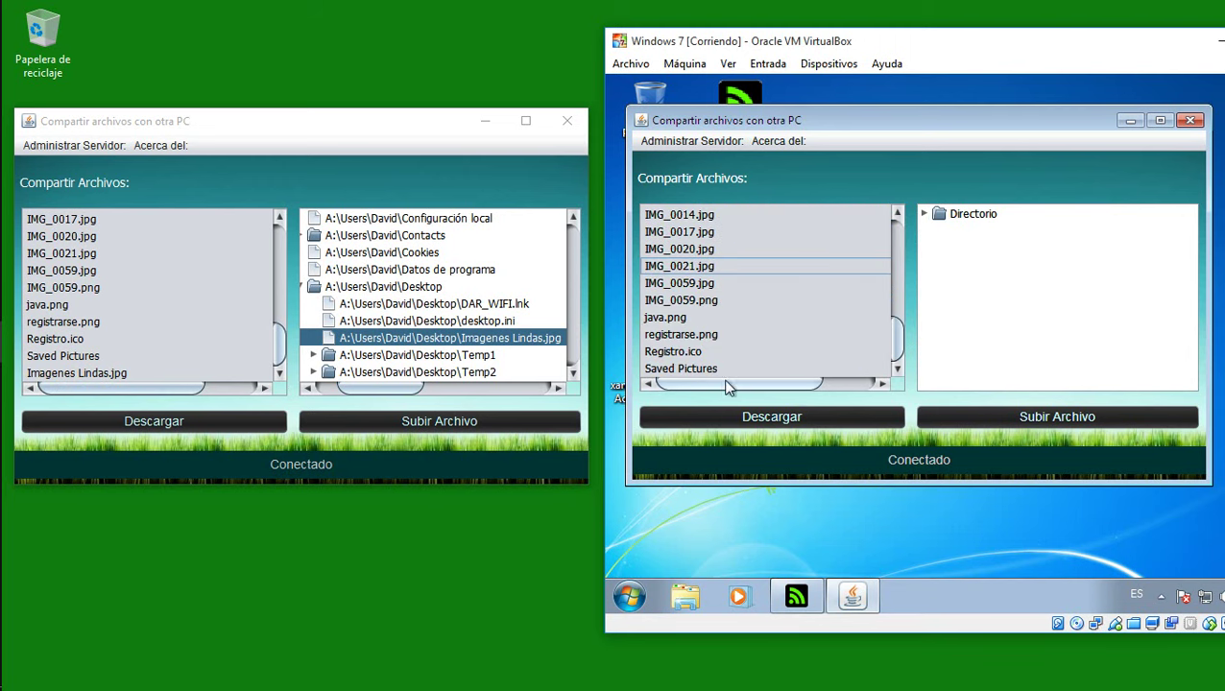
pyautogui.moveTo(902, 353); pyautogui.dragTo(902, 297)
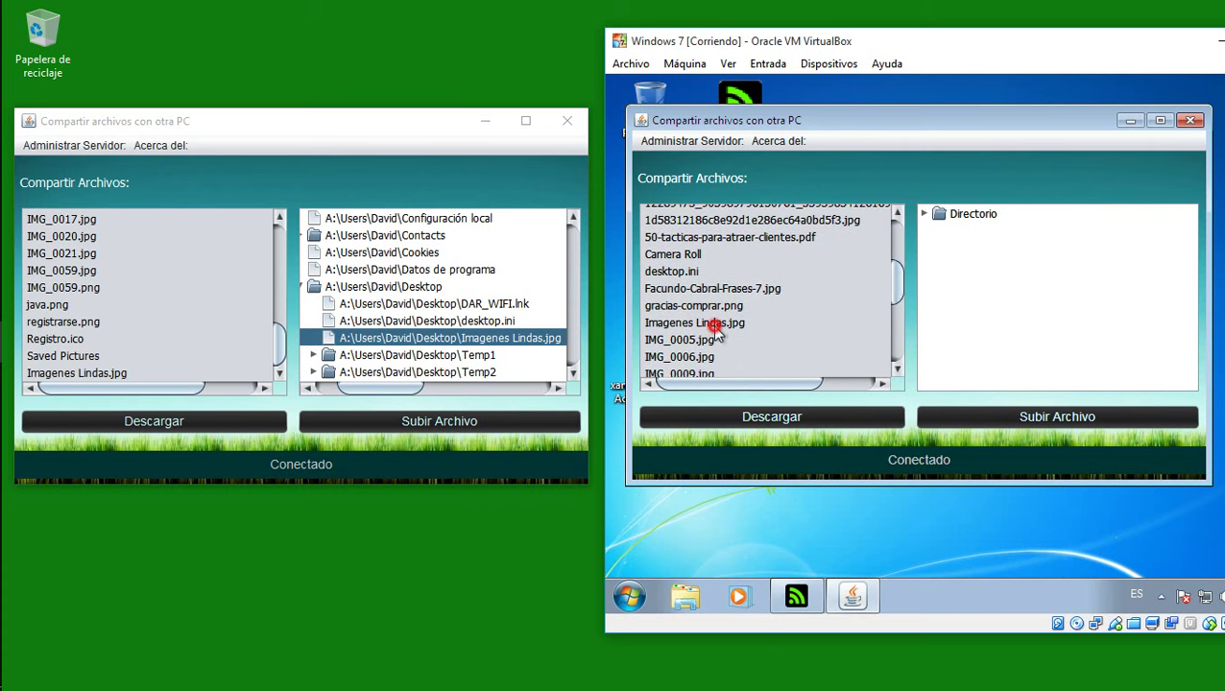
pyautogui.click(106, 375)
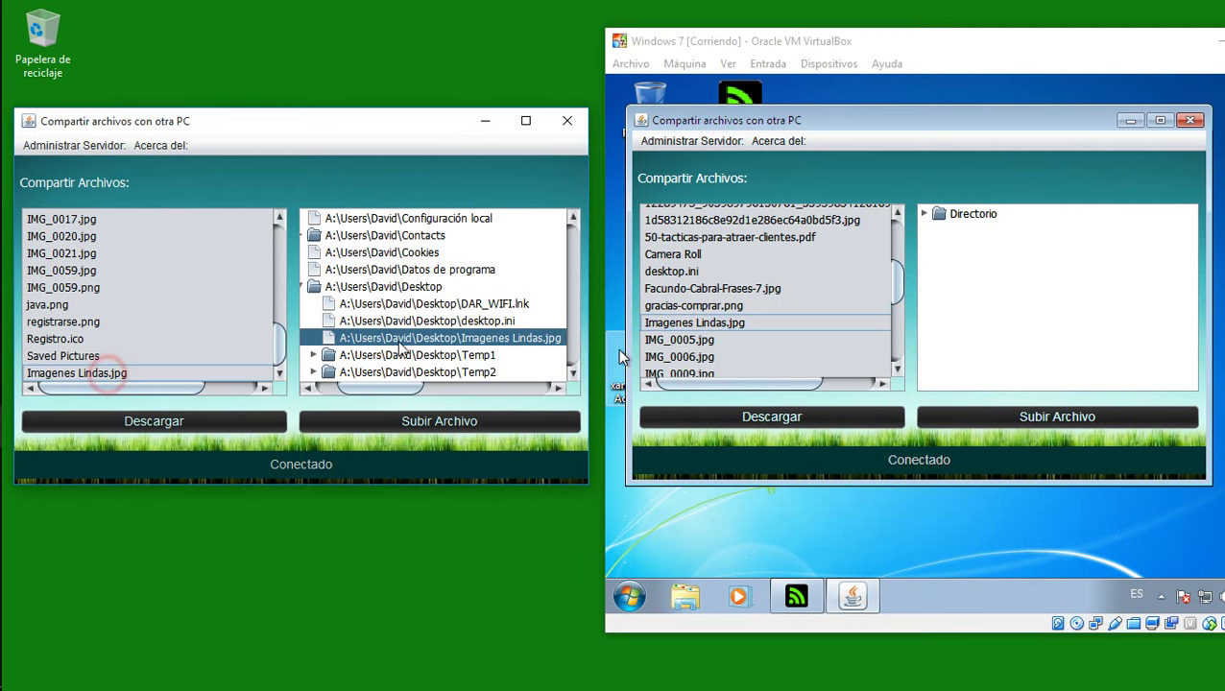
pyautogui.click(720, 324)
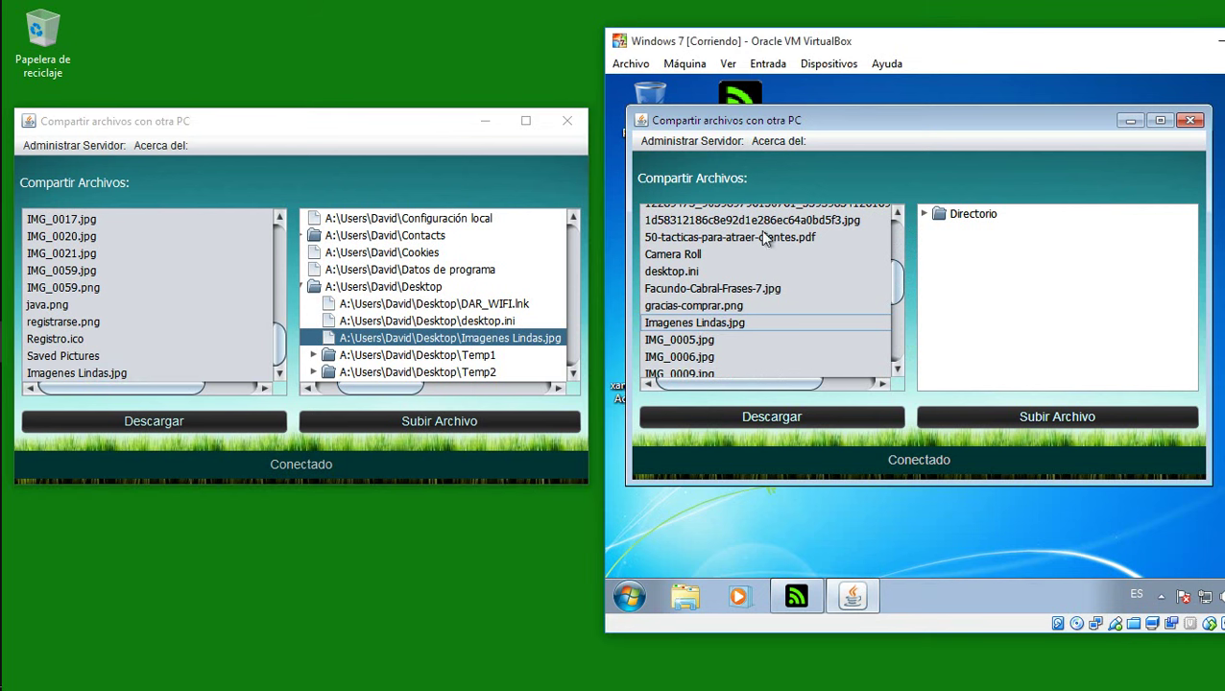
# - Uncover the virtual machine's desktop and download Imagenes Lindas.jpg from the server to its Desktop folder
pyautogui.moveTo(791, 122); pyautogui.dragTo(973, 144)
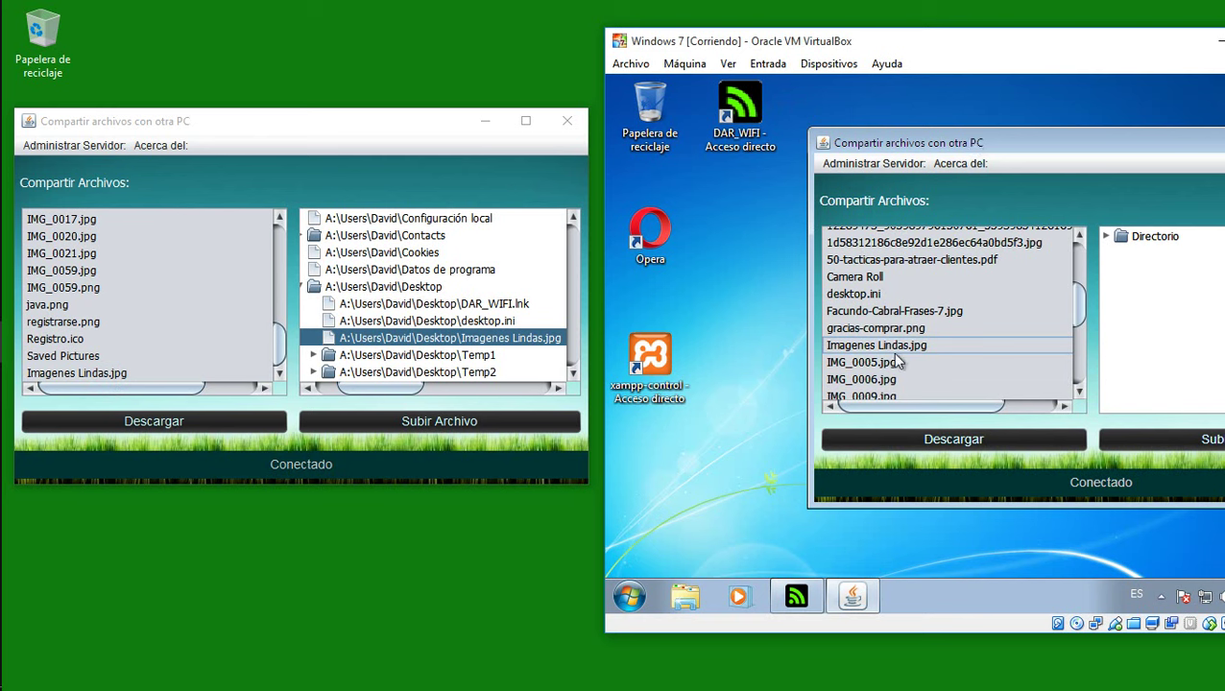
pyautogui.click(943, 440)
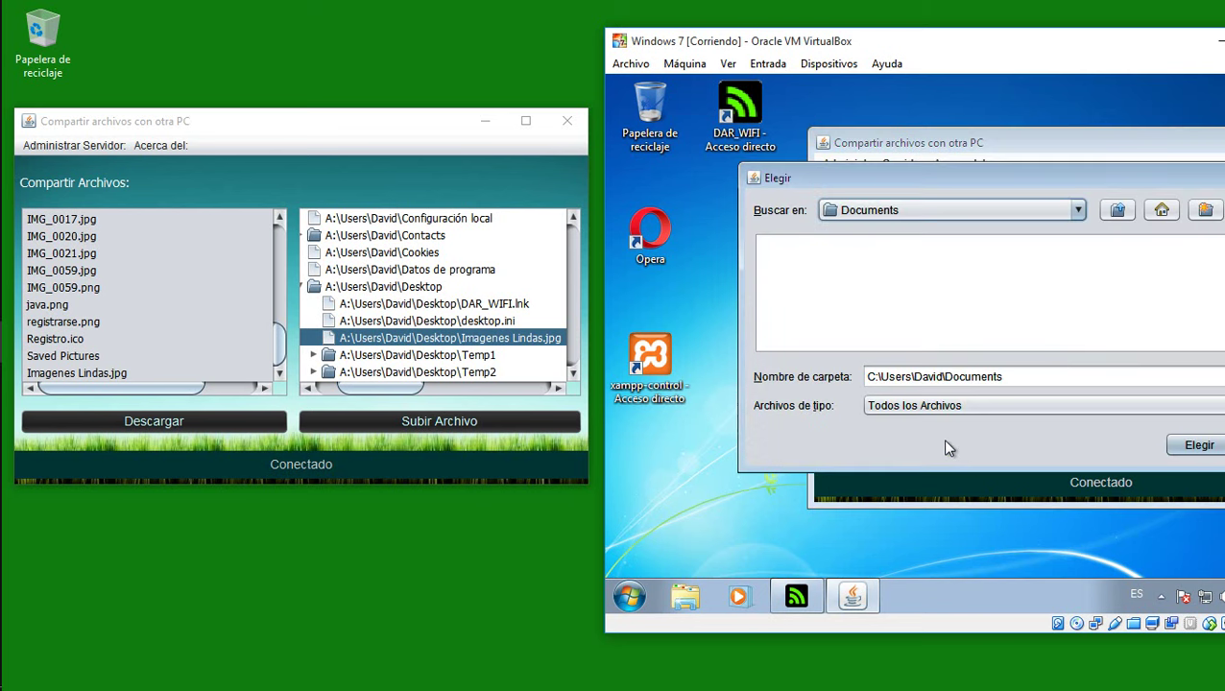
pyautogui.click(1078, 211)
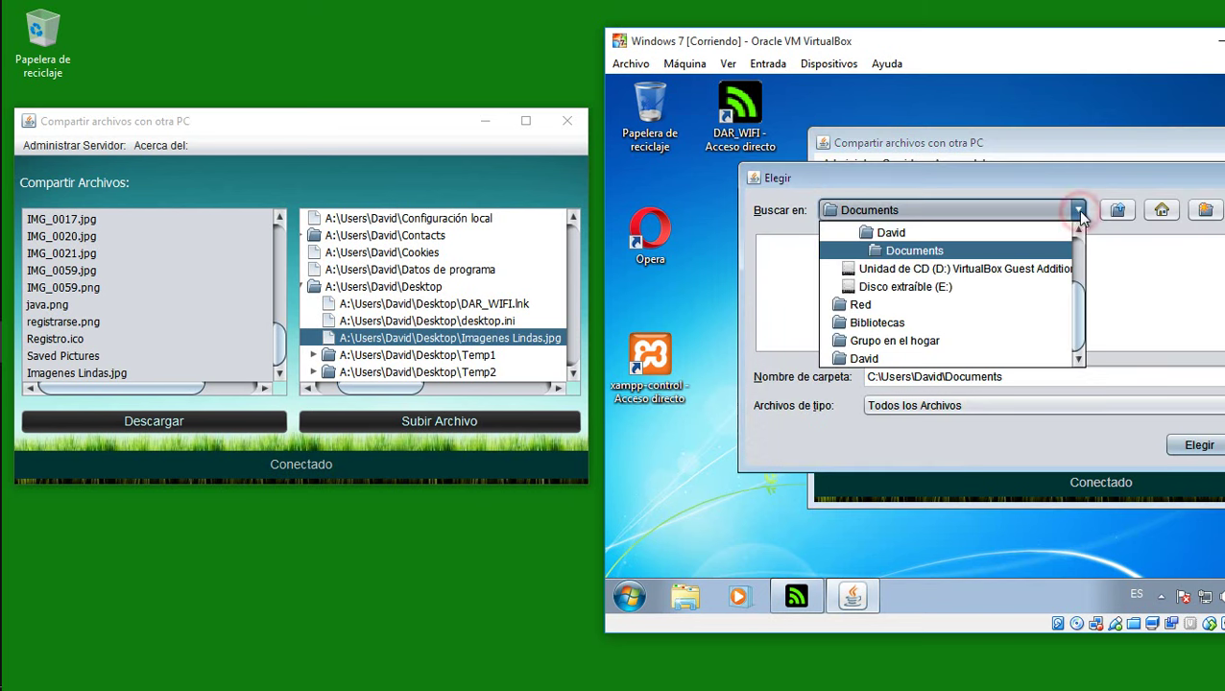
pyautogui.click(979, 233)
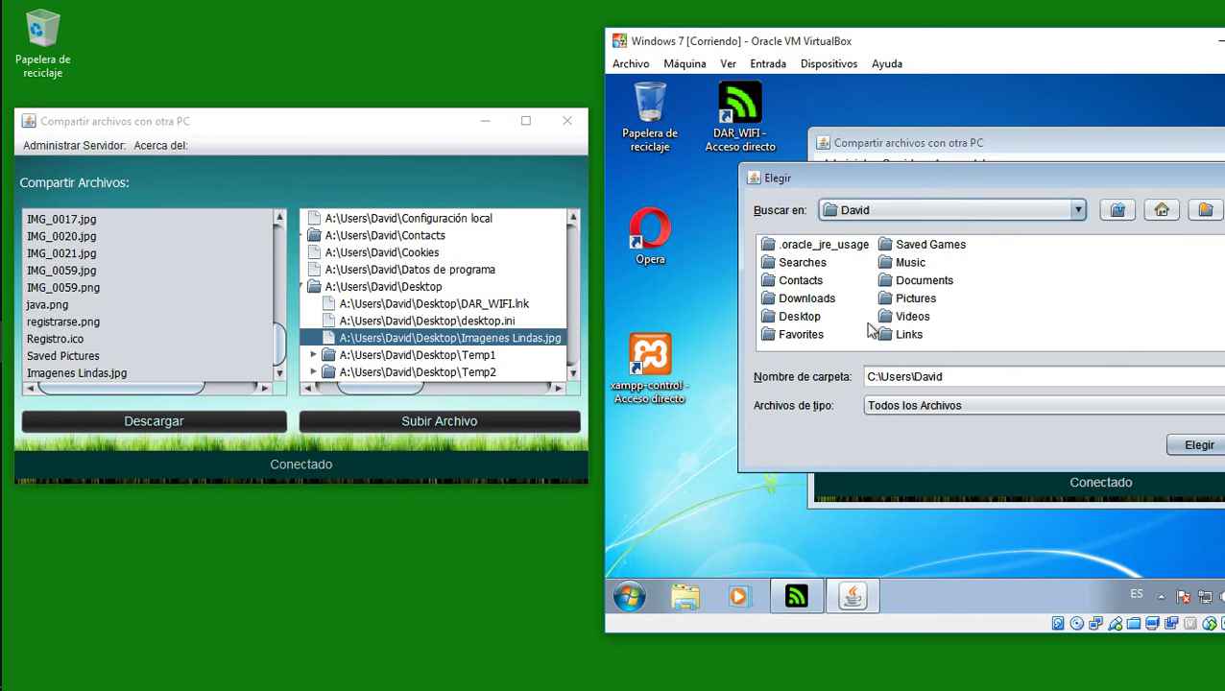
pyautogui.click(806, 324)
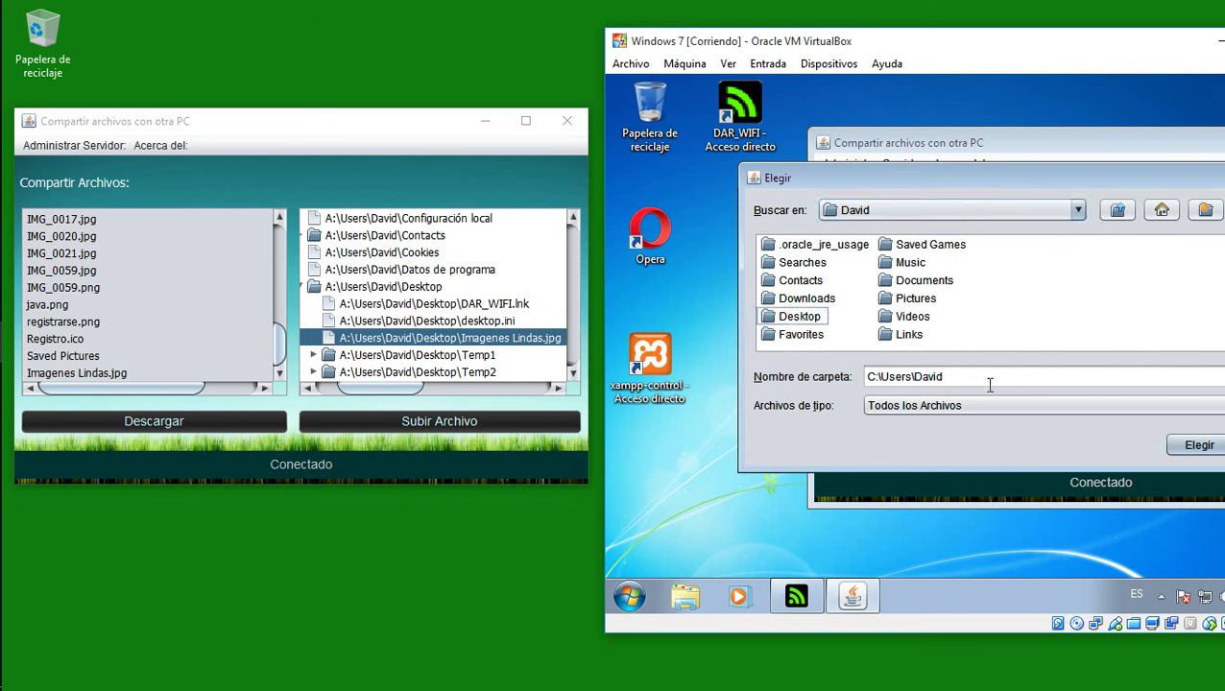
pyautogui.doubleClick(791, 319)
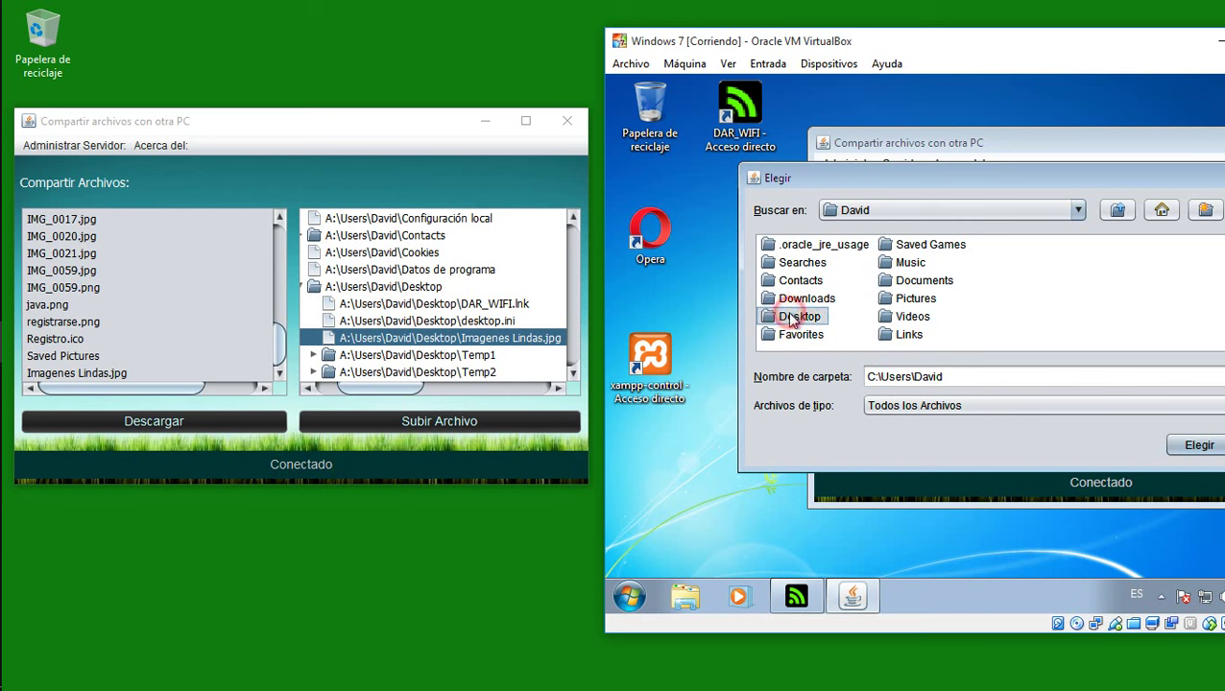
pyautogui.click(1197, 442)
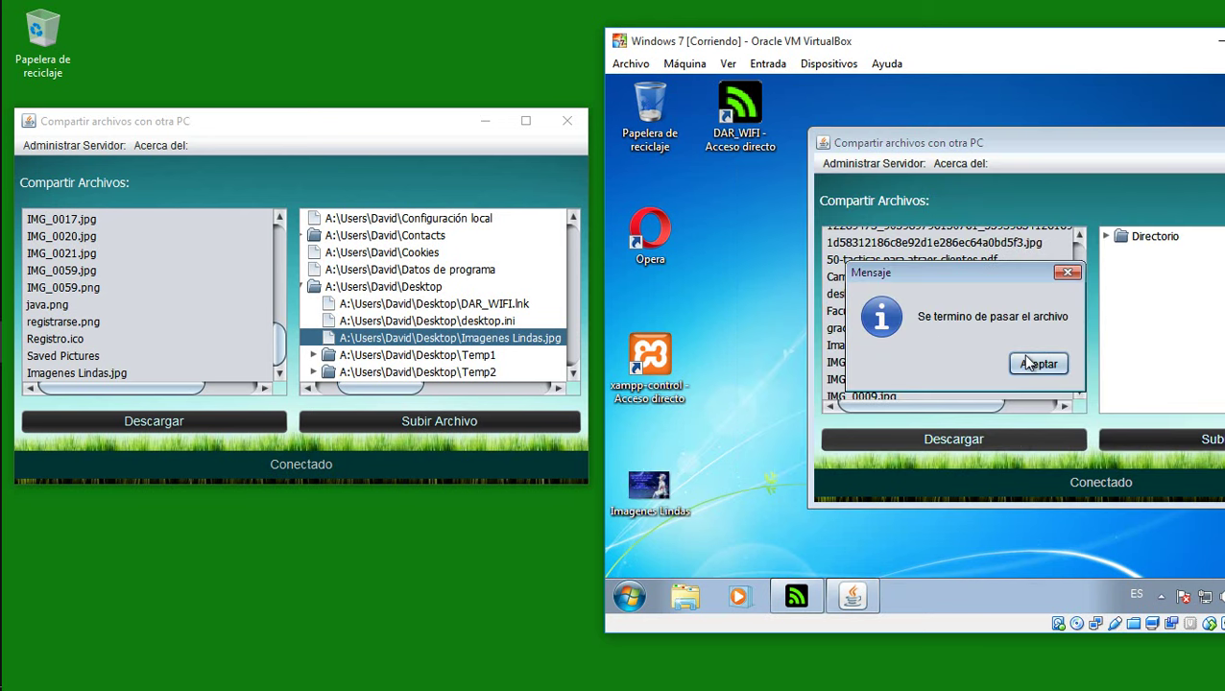
pyautogui.click(1028, 366)
# - View the downloaded Imagenes Lindas picture from the virtual machine's desktop and close the photo viewer
pyautogui.doubleClick(670, 486)
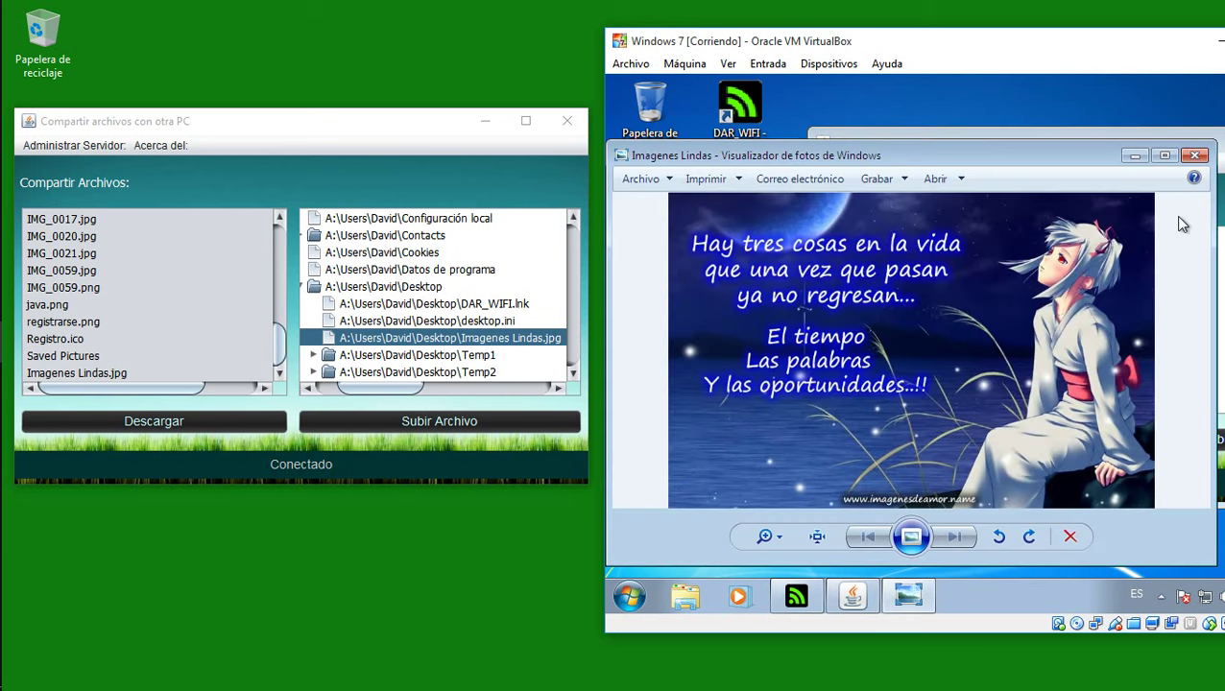
pyautogui.click(700, 247)
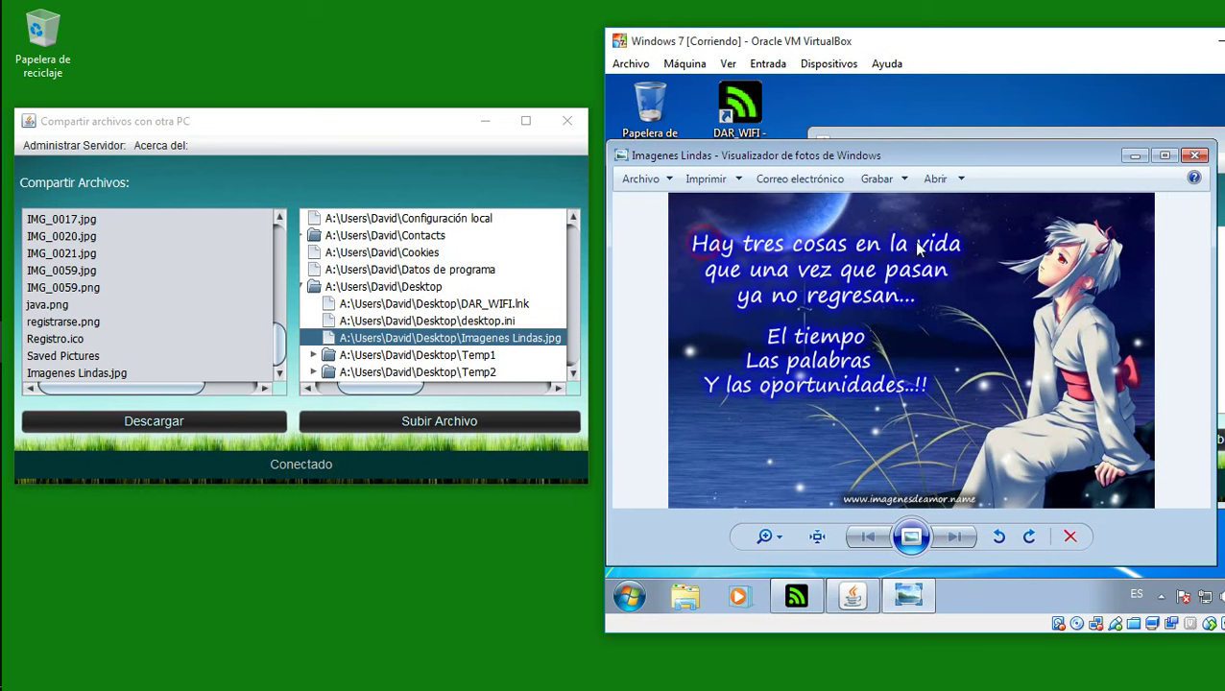
pyautogui.click(1194, 154)
# - Bring the virtual machine's sharing window fully into view and expand its directory tree to drive C:\ and the $Recycle.Bin folder
pyautogui.moveTo(998, 144); pyautogui.dragTo(810, 159)
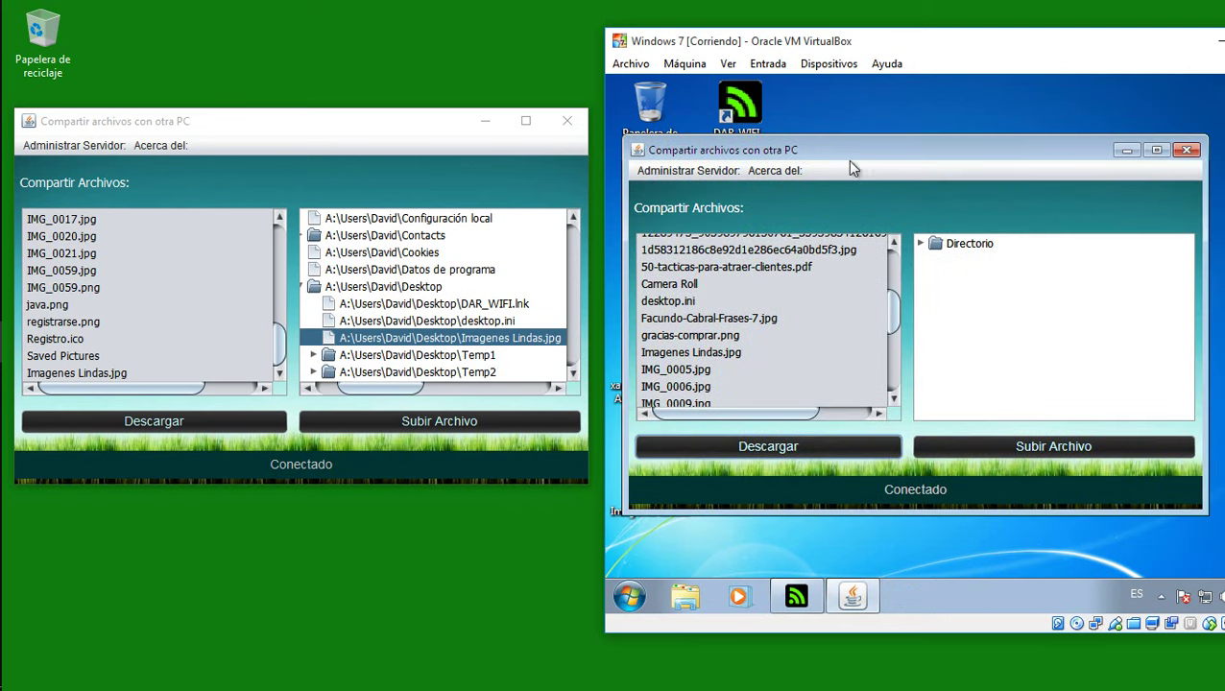
pyautogui.click(920, 245)
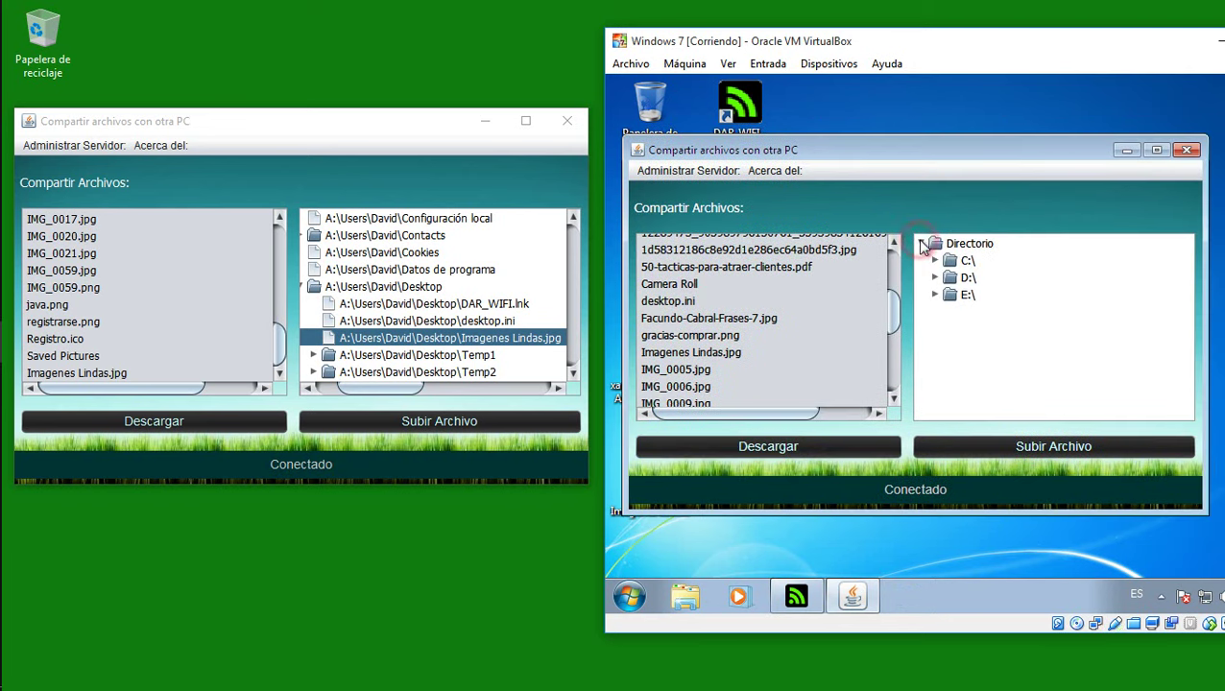
pyautogui.click(933, 262)
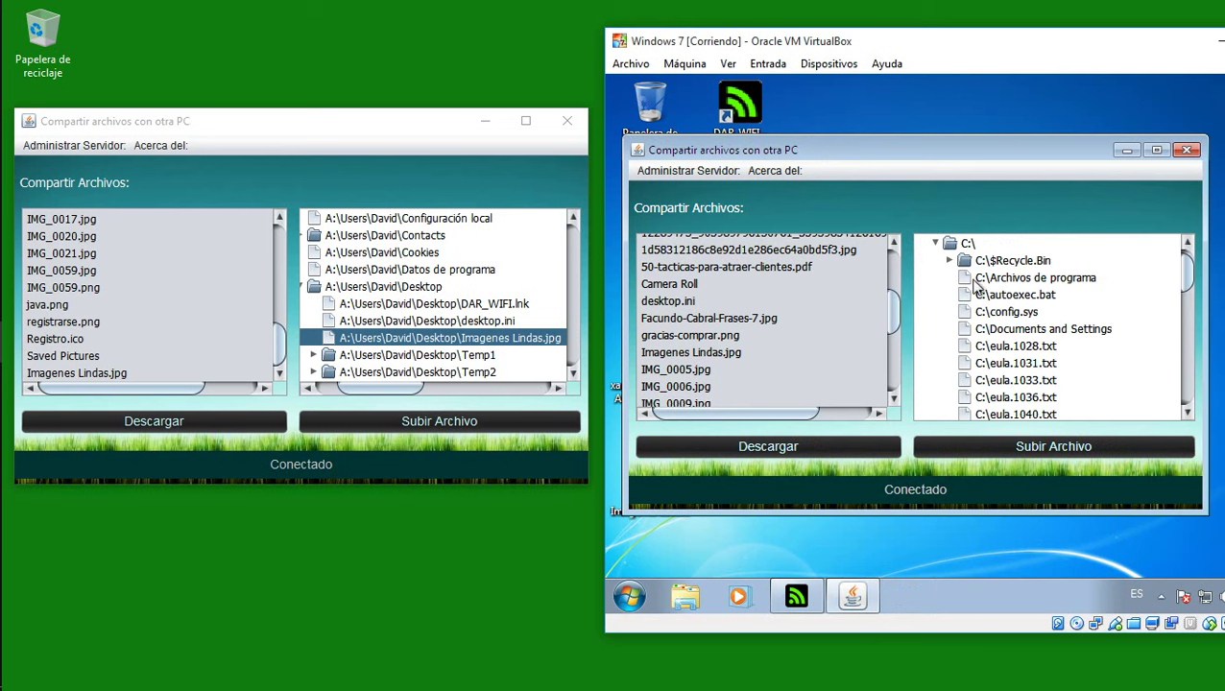
pyautogui.click(949, 262)
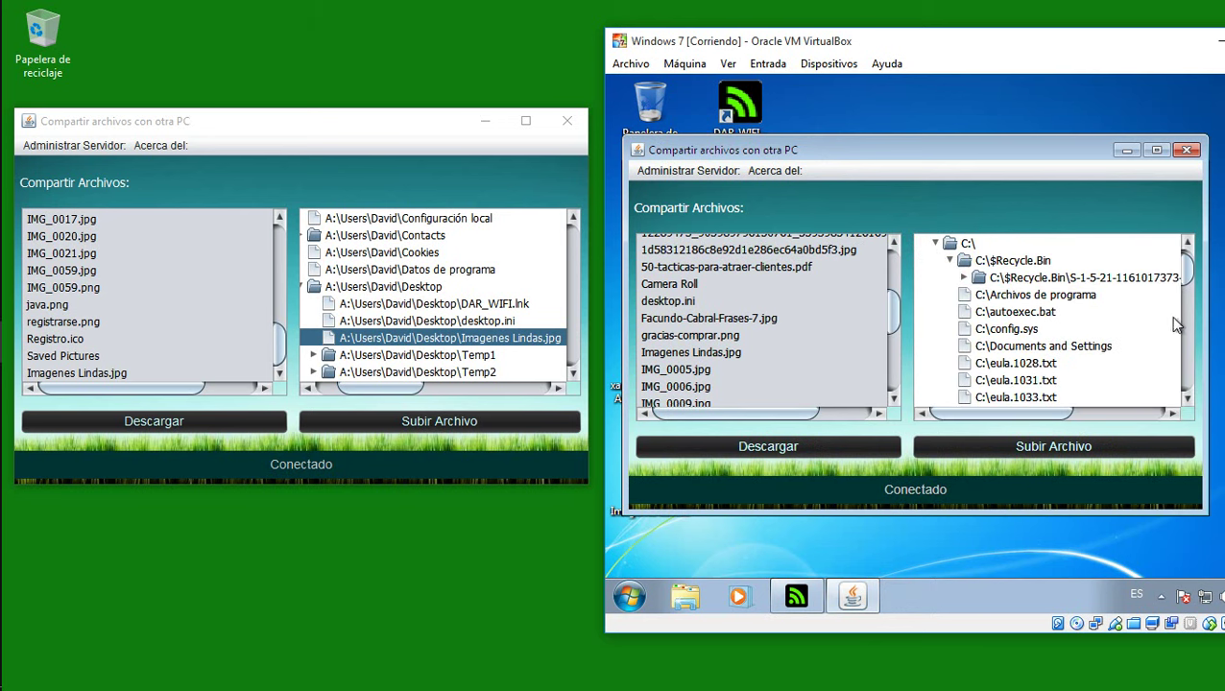
# - Try to upload C:\pagefile.sys from the virtual machine to the server
pyautogui.click(1178, 278)
pyautogui.moveTo(1187, 276); pyautogui.dragTo(1196, 346)
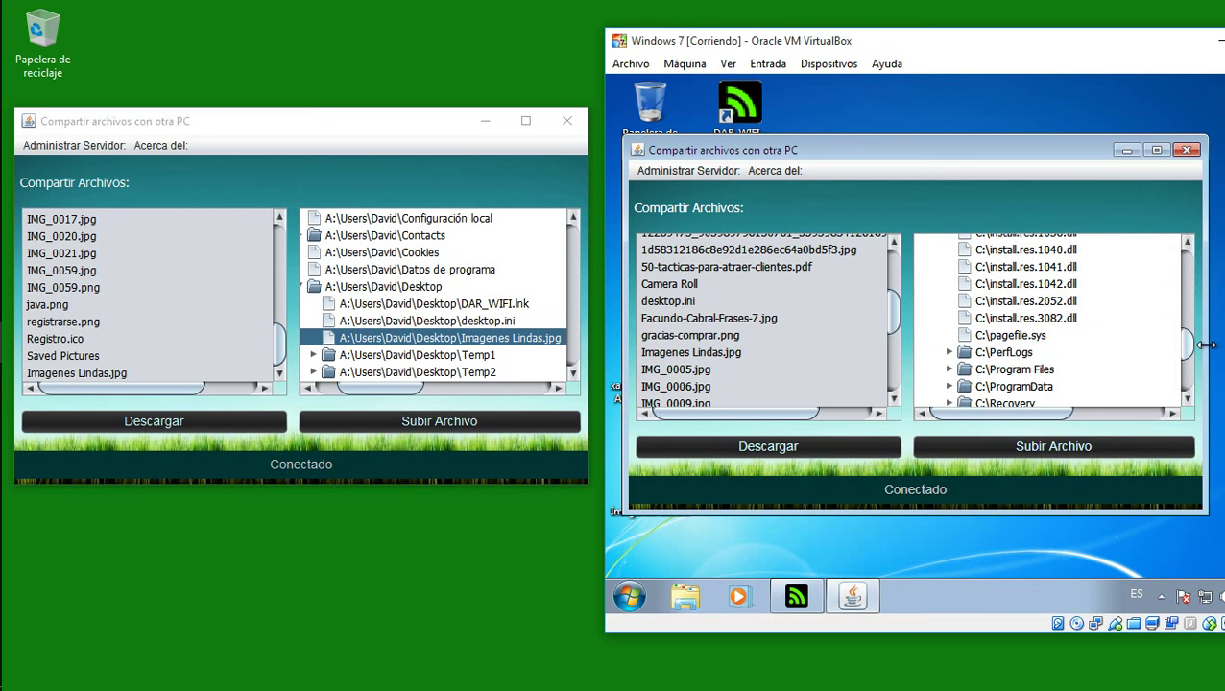
pyautogui.click(1008, 335)
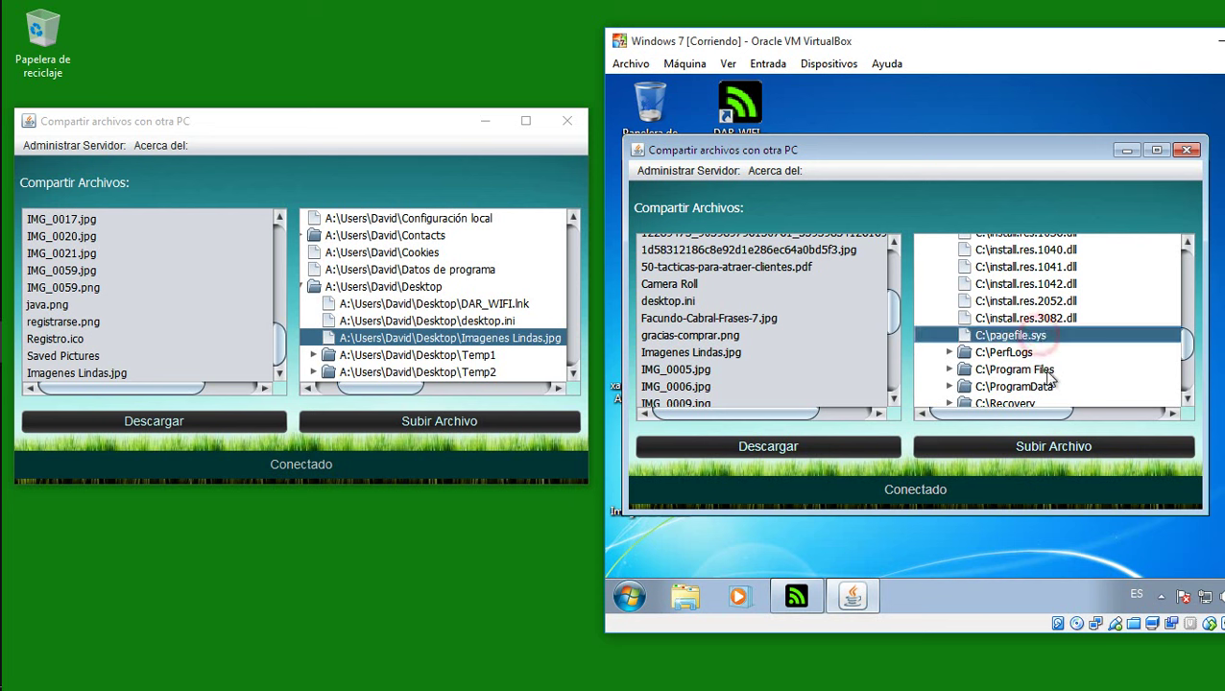
pyautogui.click(1056, 449)
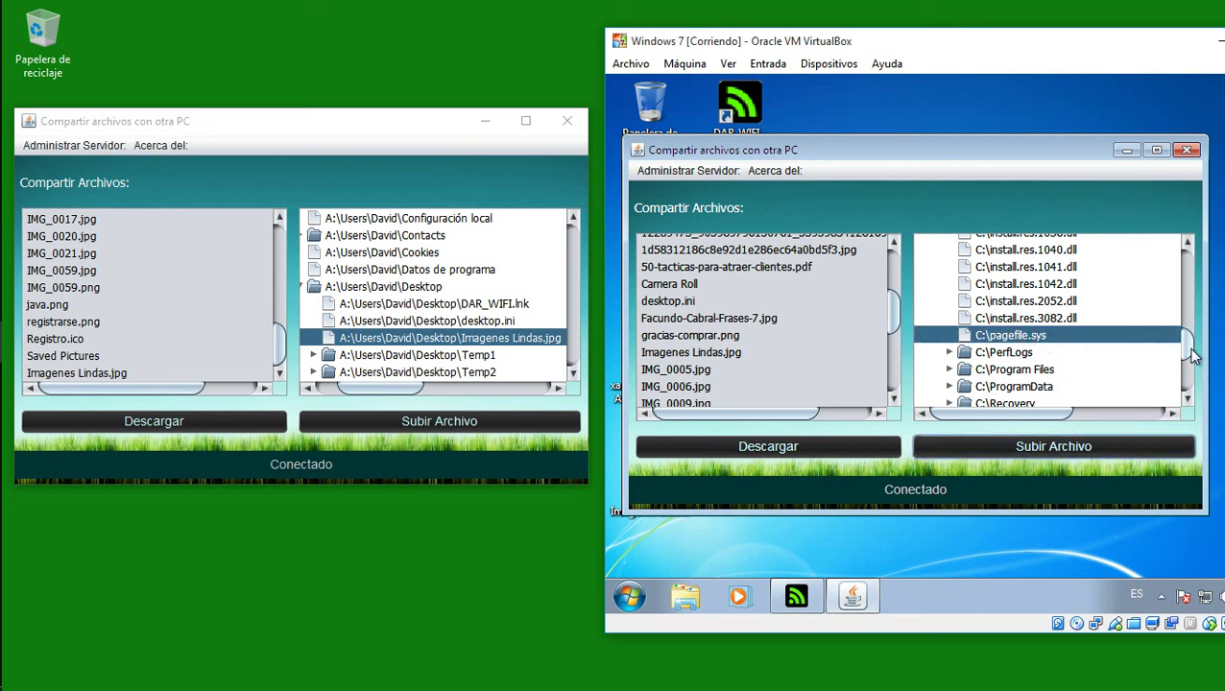
# - Upload C:\eula.1031.txt from the virtual machine to the server and select it in the virtual machine's shared file list
pyautogui.moveTo(1188, 347); pyautogui.dragTo(1198, 299)
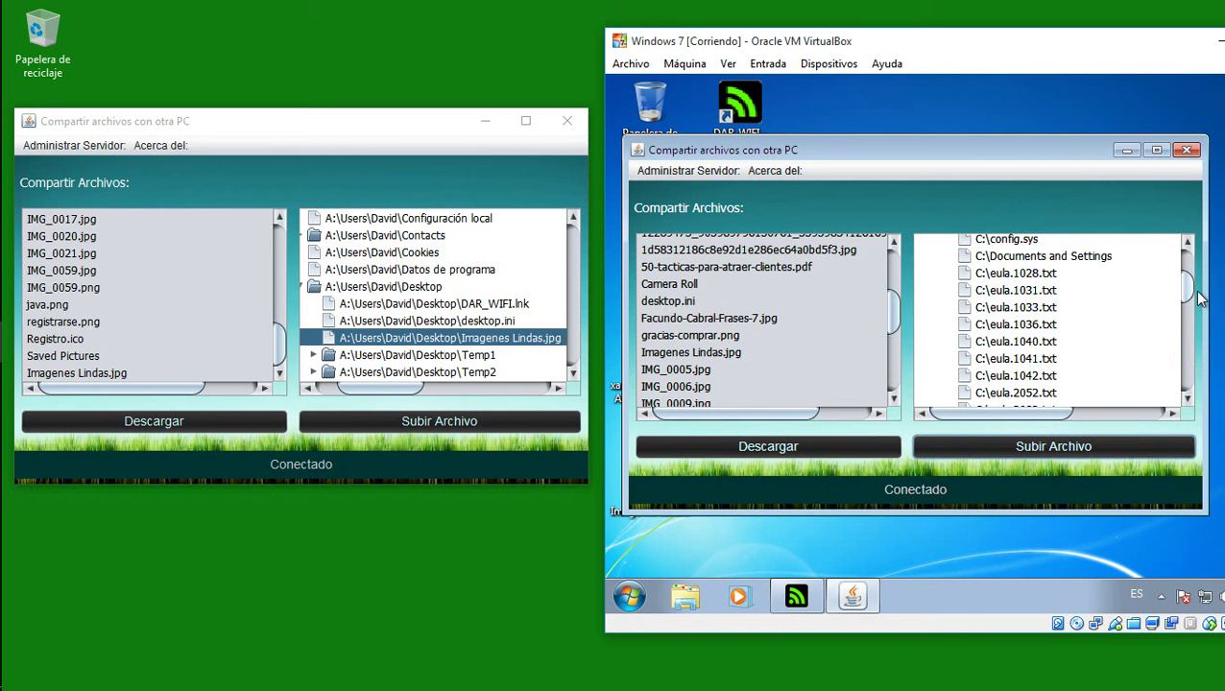
pyautogui.click(1041, 290)
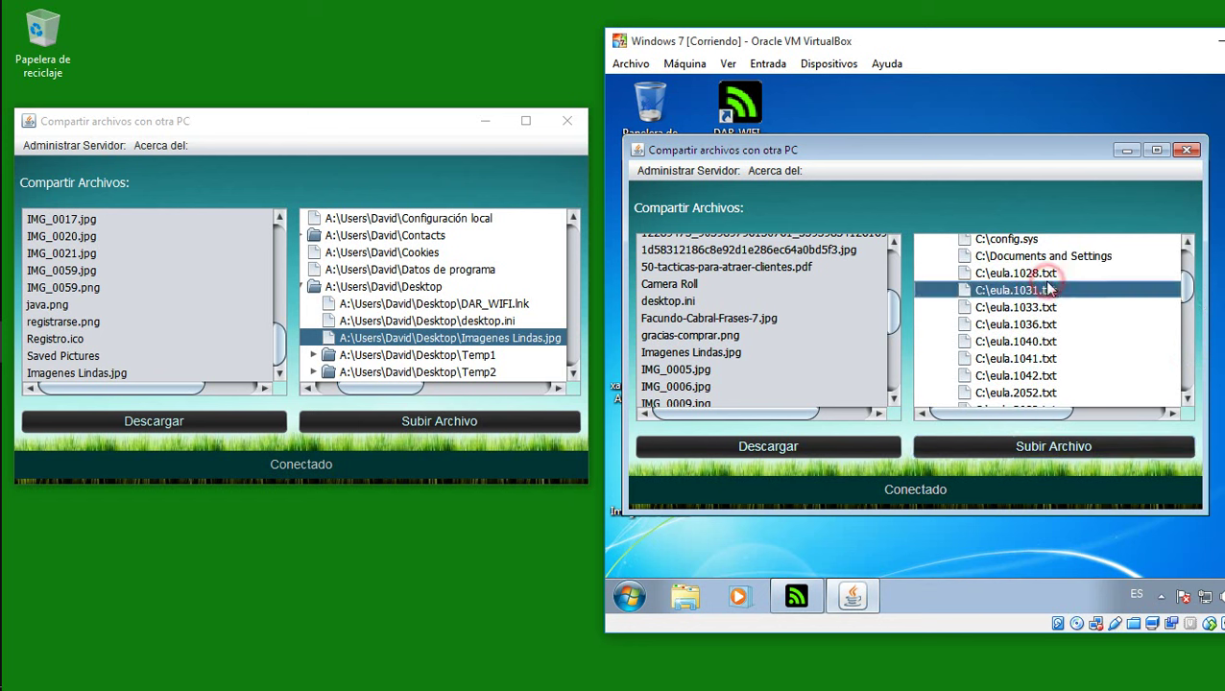
pyautogui.click(1083, 444)
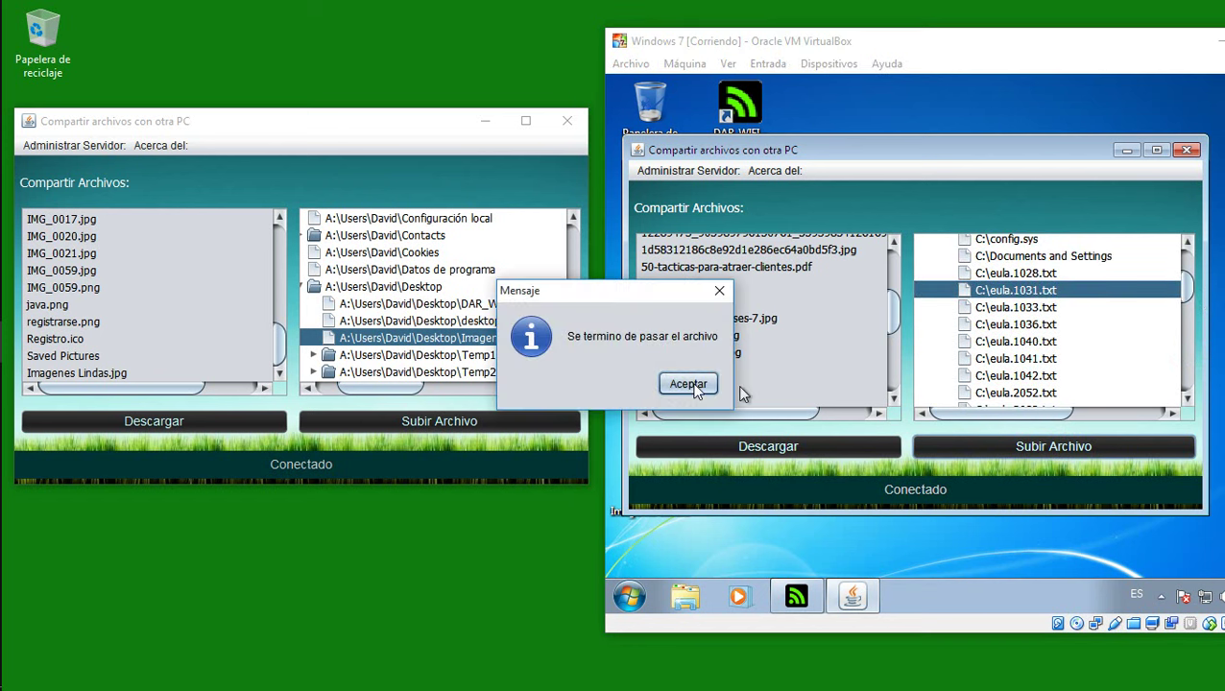
pyautogui.click(687, 384)
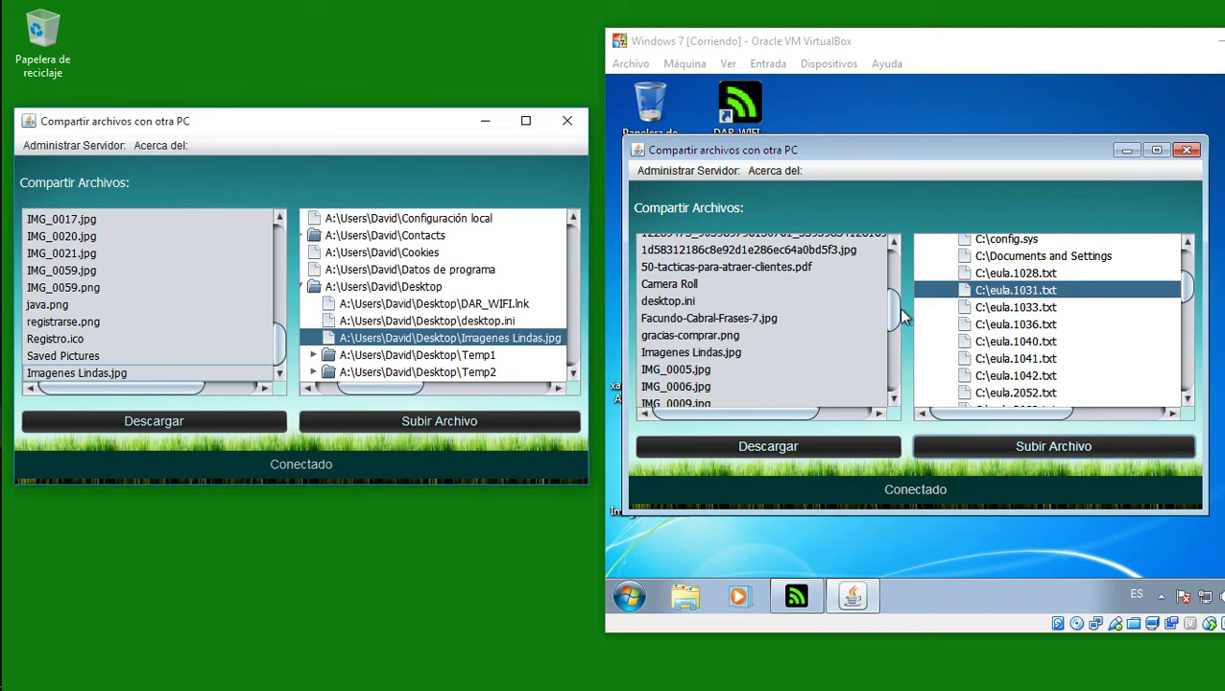
pyautogui.moveTo(902, 317); pyautogui.dragTo(897, 389)
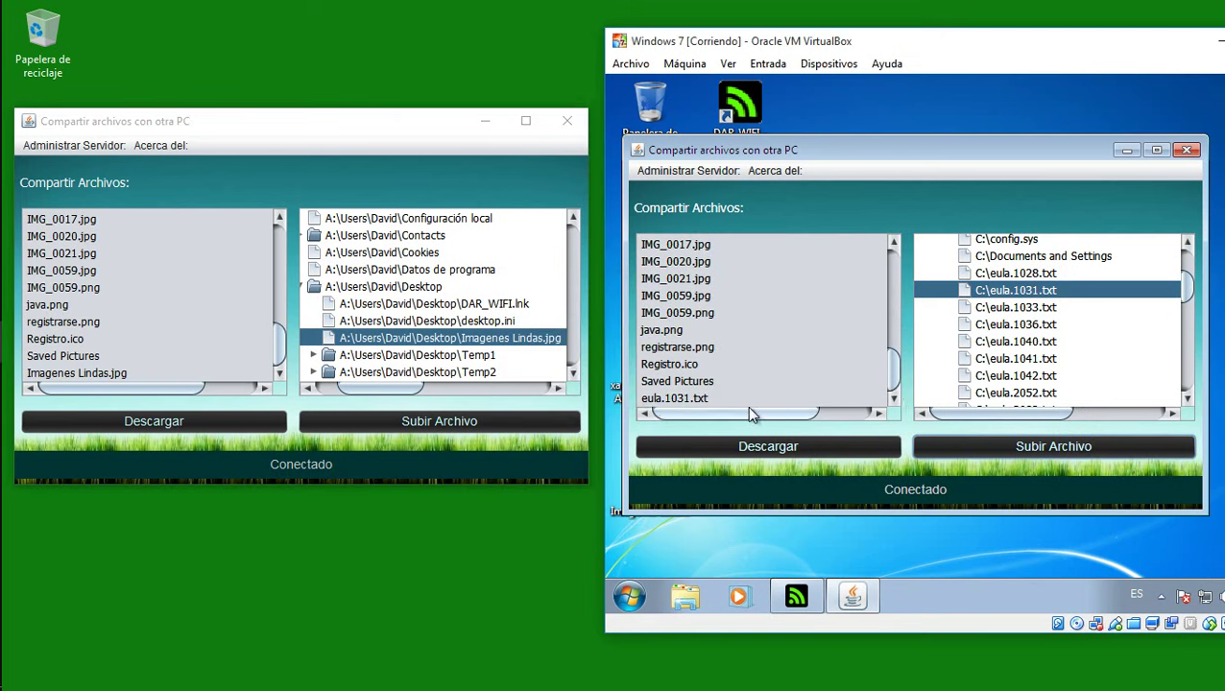
pyautogui.click(696, 398)
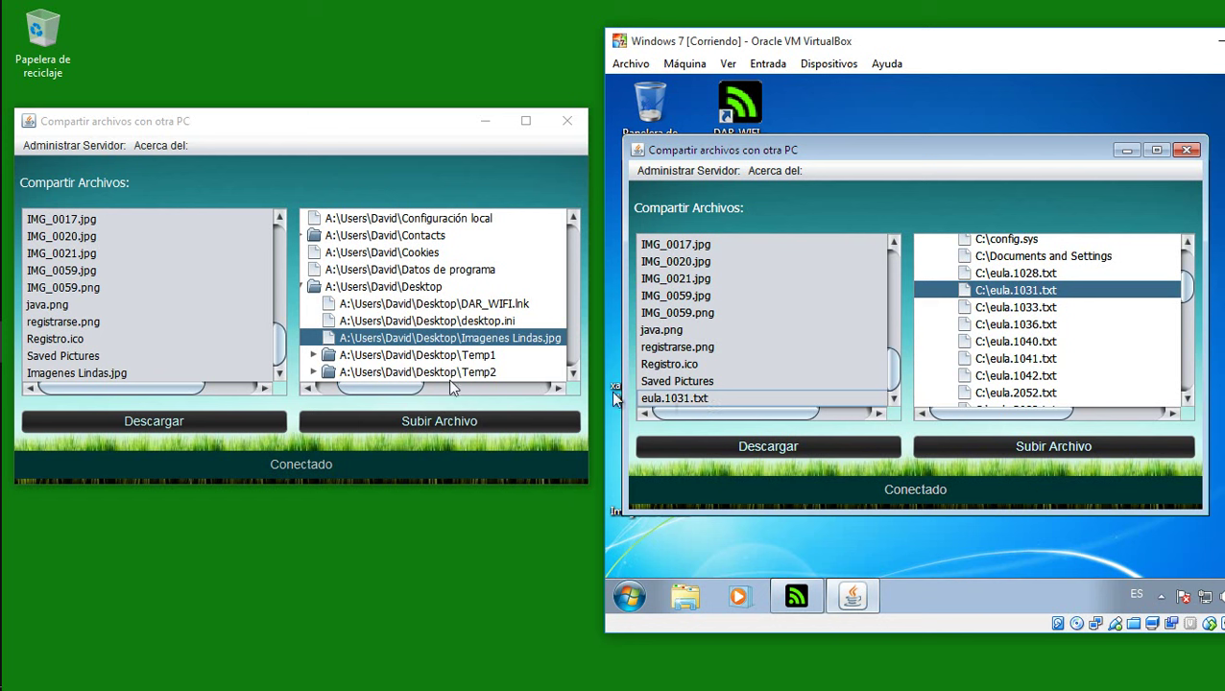
# - Check the host's shared file list for eula.1031.txt and compare it with the virtual machine's list
pyautogui.click(278, 354)
pyautogui.scroll(2, 281, 353)
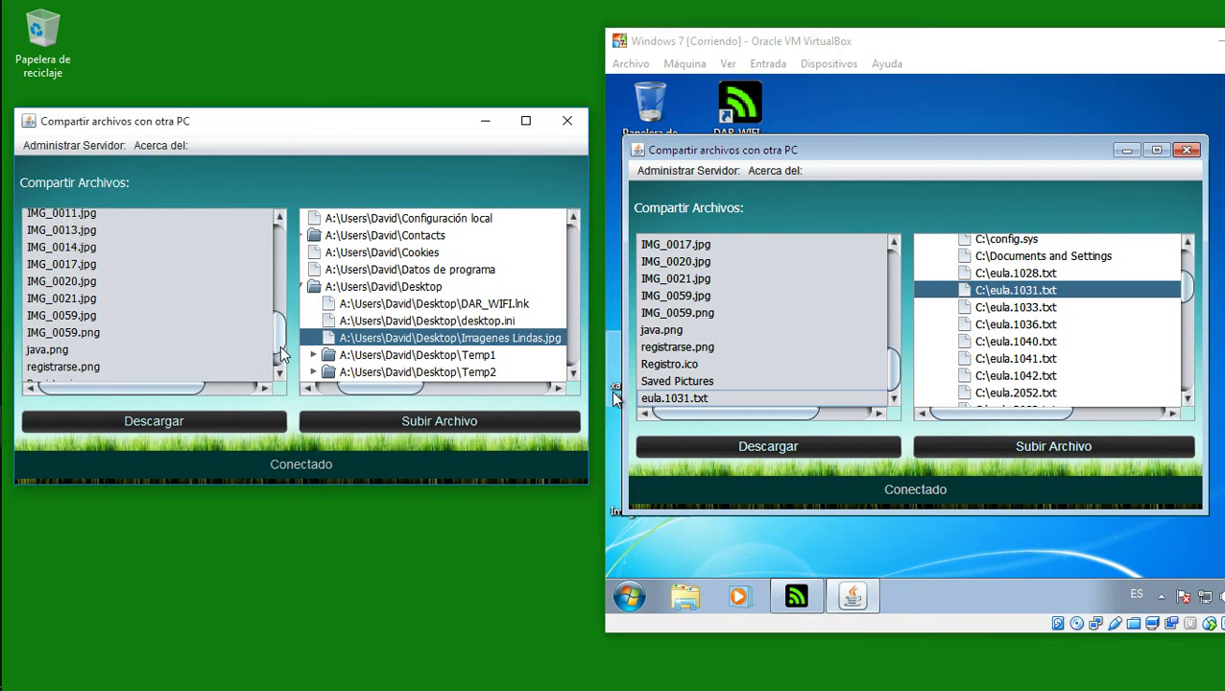
pyautogui.moveTo(281, 355); pyautogui.dragTo(281, 242)
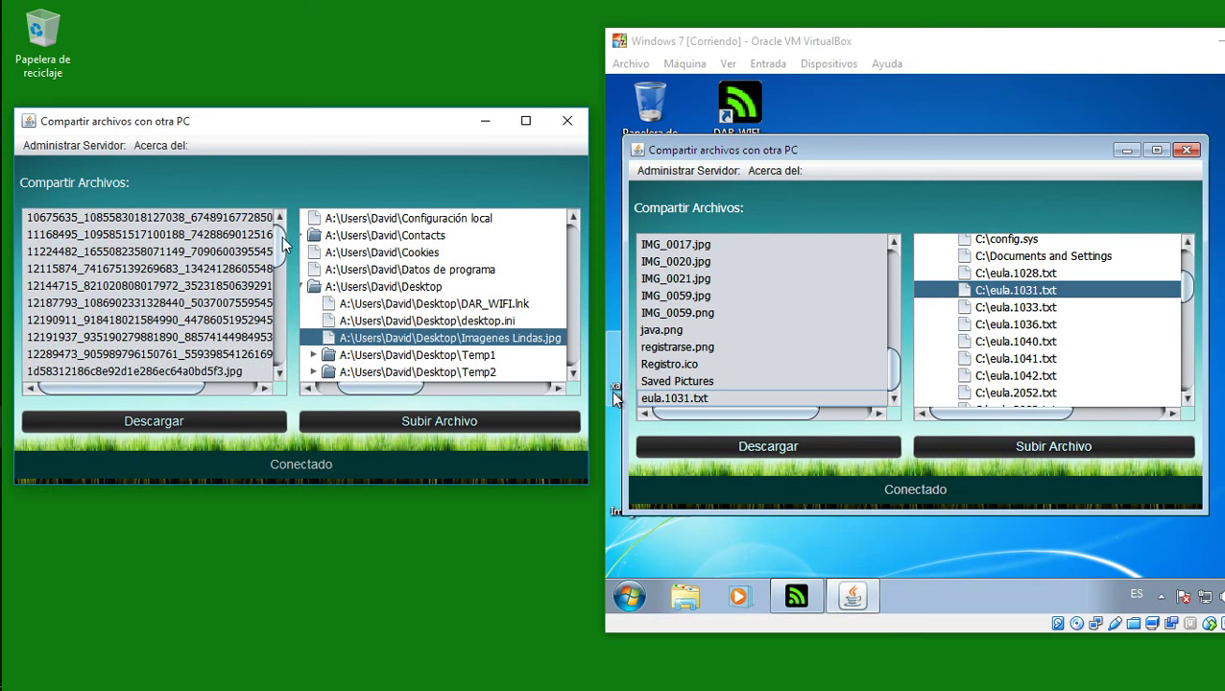
pyautogui.moveTo(281, 252); pyautogui.dragTo(295, 355)
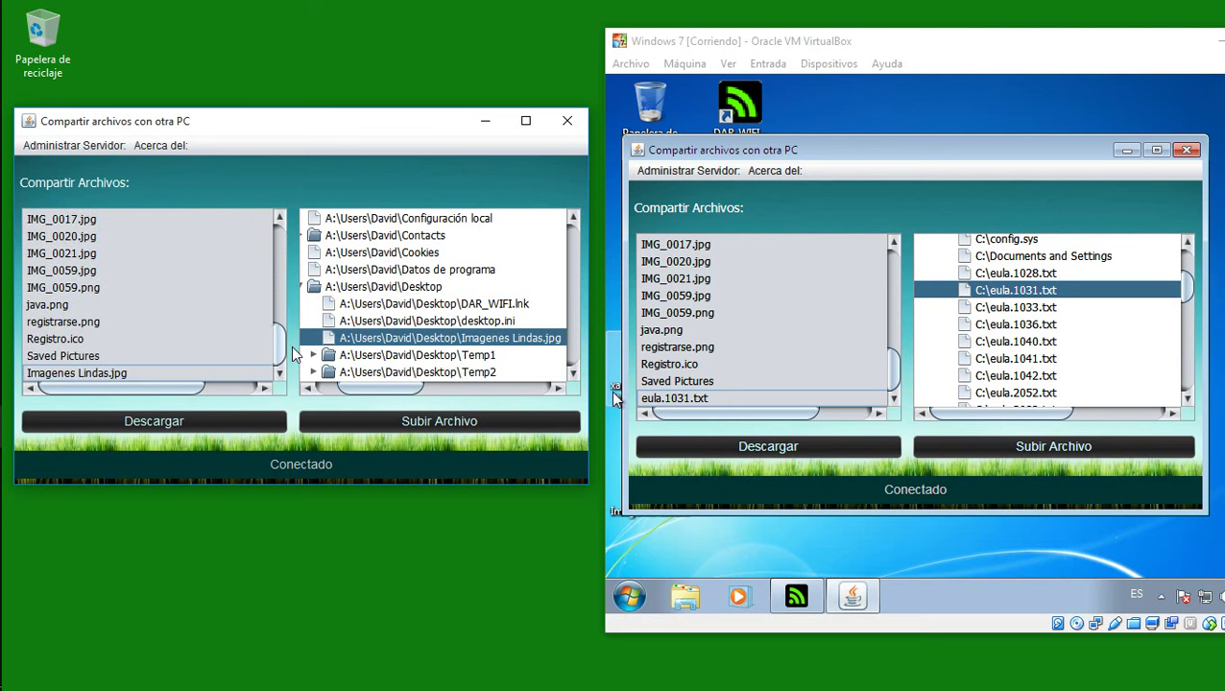
pyautogui.click(81, 355)
pyautogui.click(53, 305)
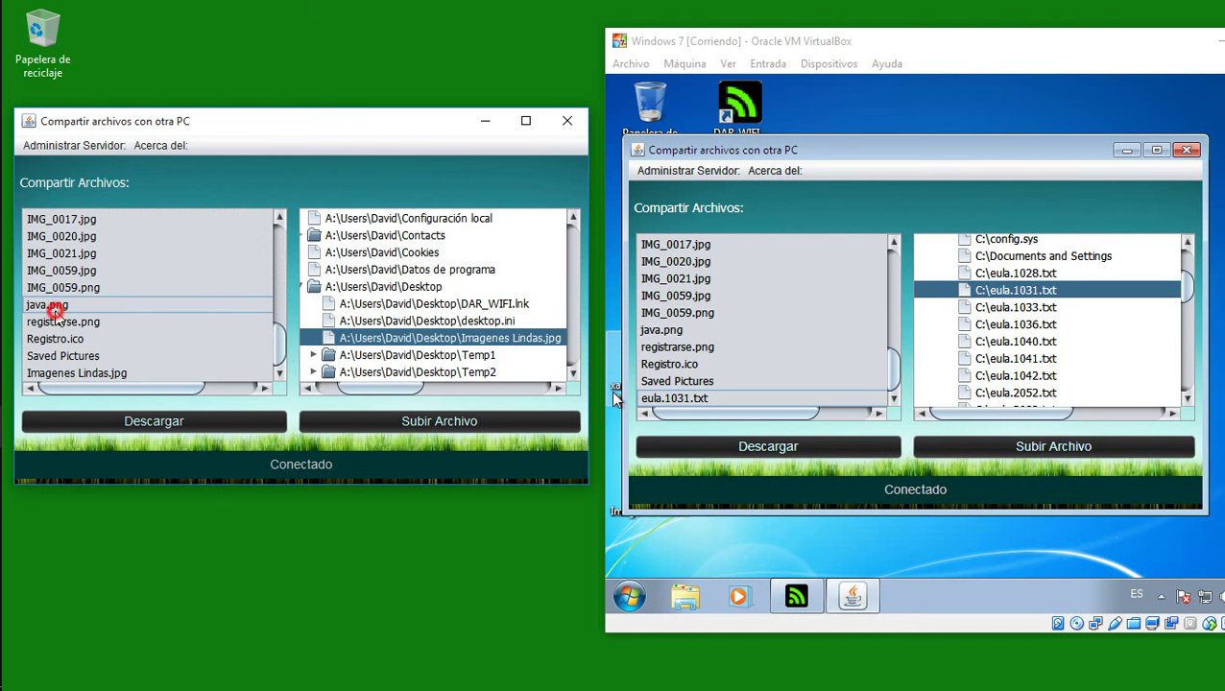
pyautogui.click(715, 397)
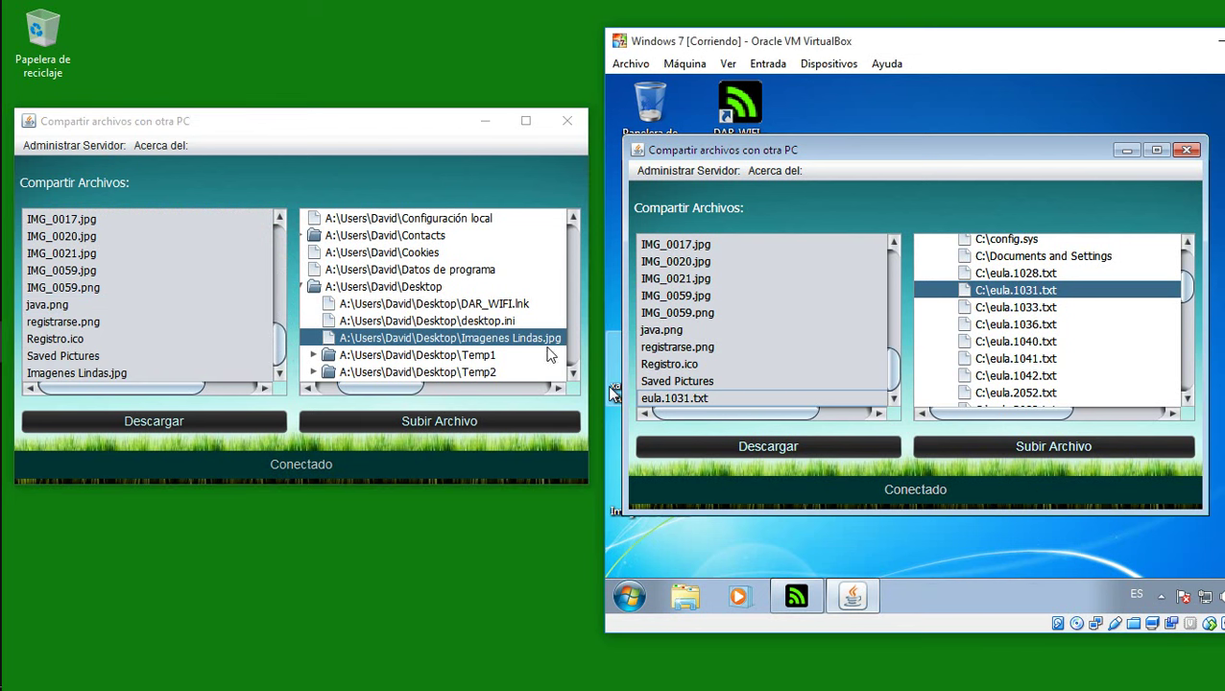
pyautogui.moveTo(275, 343); pyautogui.dragTo(295, 360)
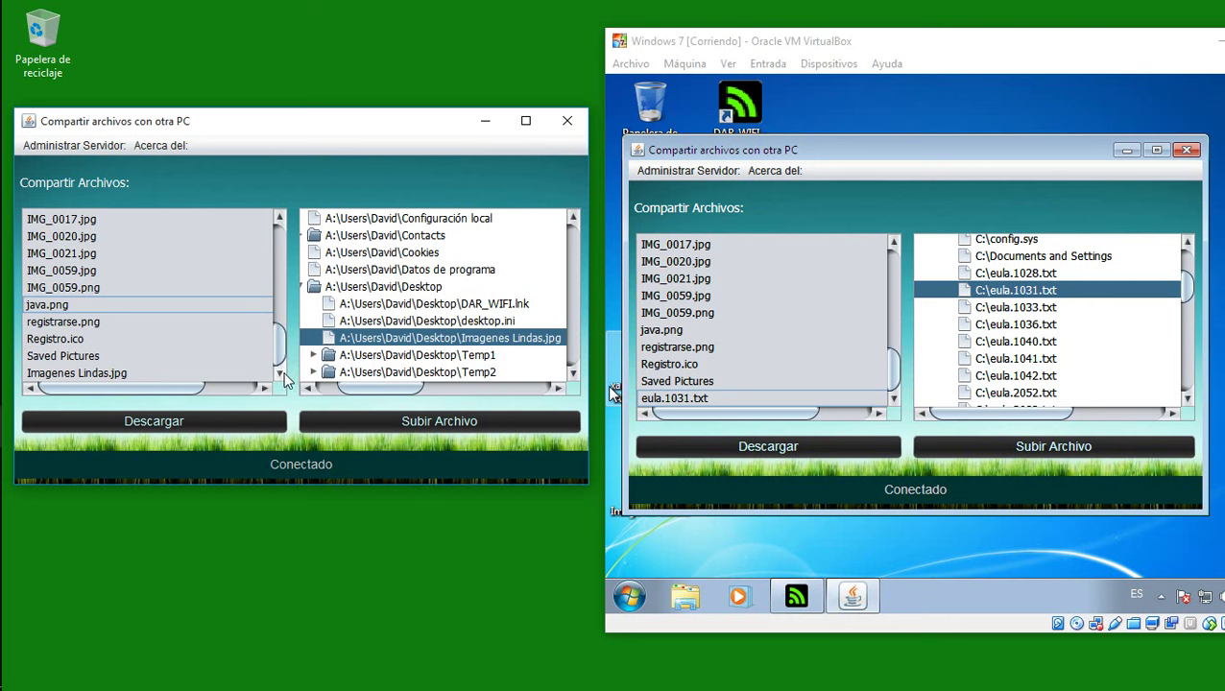
pyautogui.moveTo(153, 388)
pyautogui.mouseDown()
pyautogui.moveTo(233, 418)
pyautogui.moveTo(147, 410)
pyautogui.mouseUp()
pyautogui.moveTo(1187, 286); pyautogui.dragTo(1187, 271)
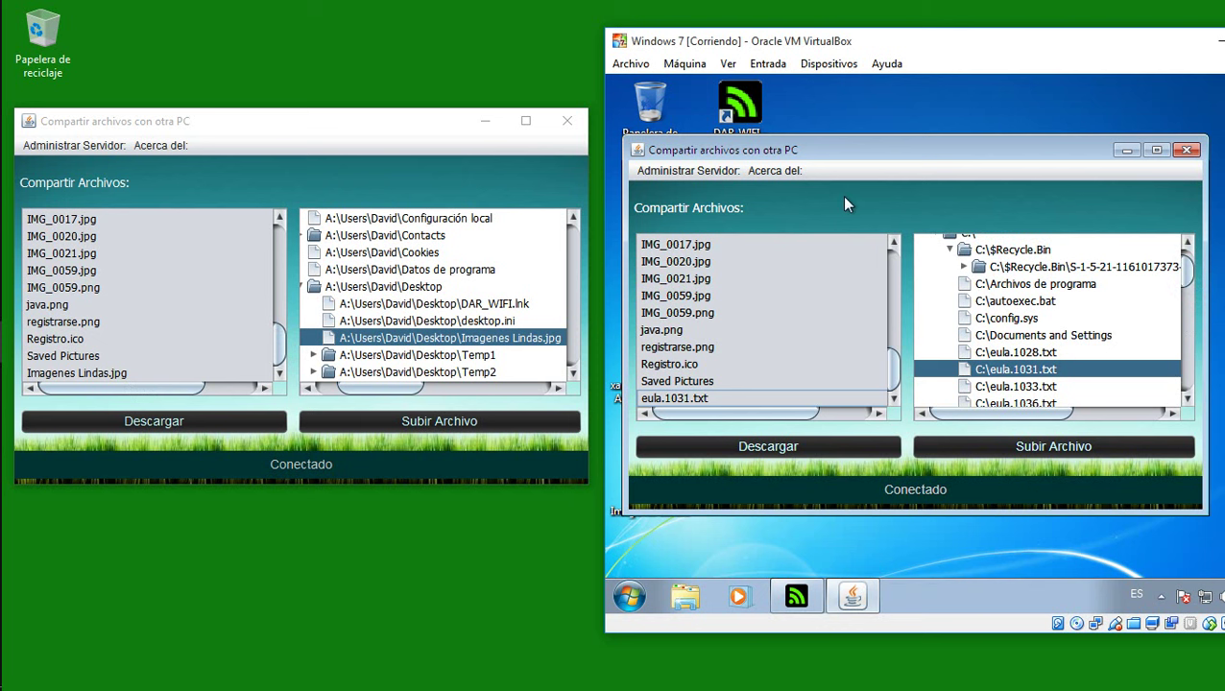
# - Move the virtual machine's sharing window aside and rename the Imagenes Lindas image on its desktop as Imagen
pyautogui.moveTo(839, 156); pyautogui.dragTo(1003, 168)
pyautogui.click(672, 491)
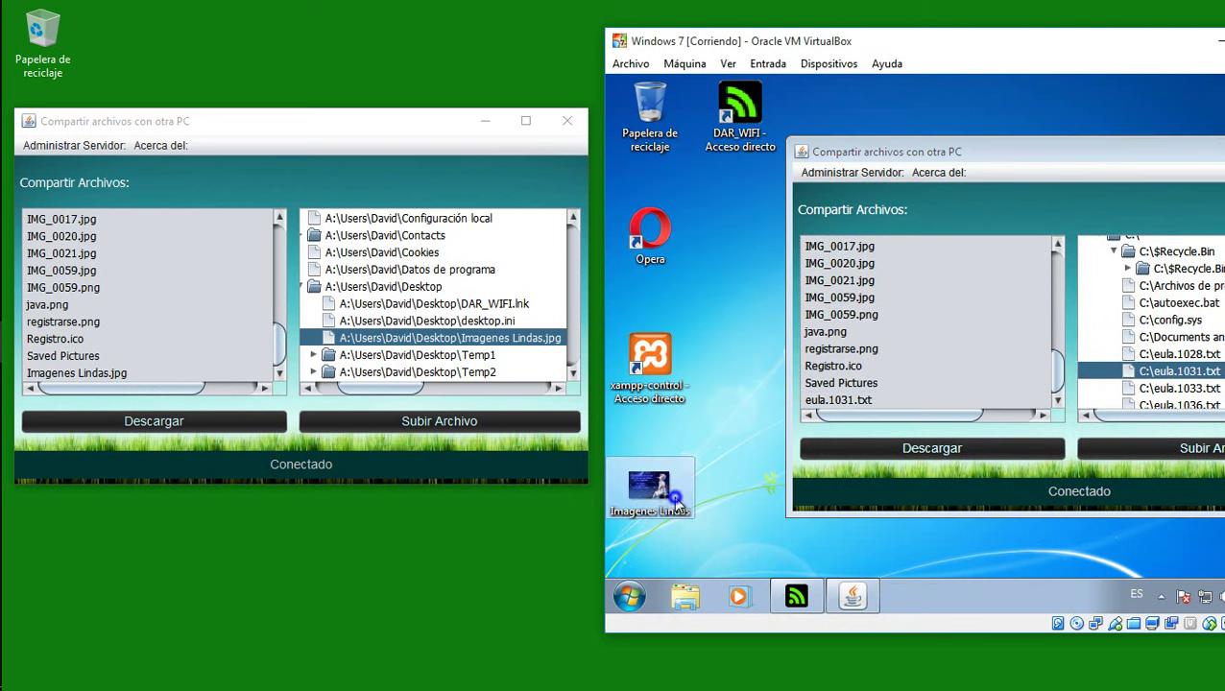
pyautogui.rightClick(673, 495)
pyautogui.click(747, 457)
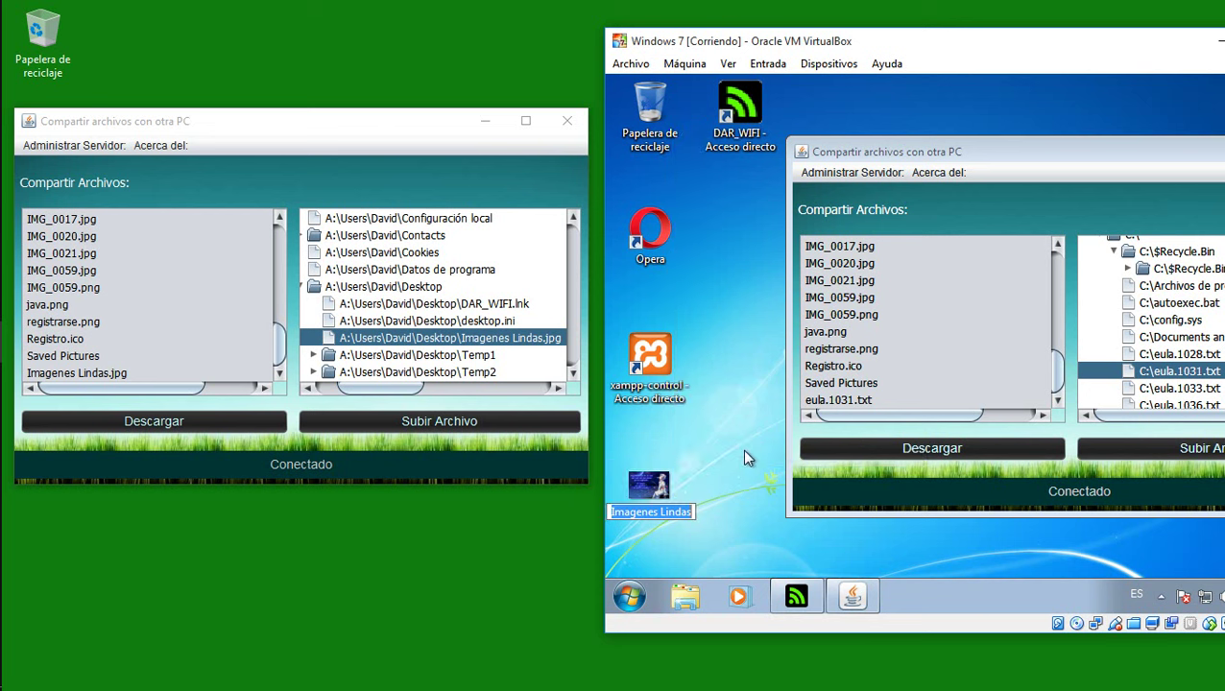
pyautogui.write('Imagen')
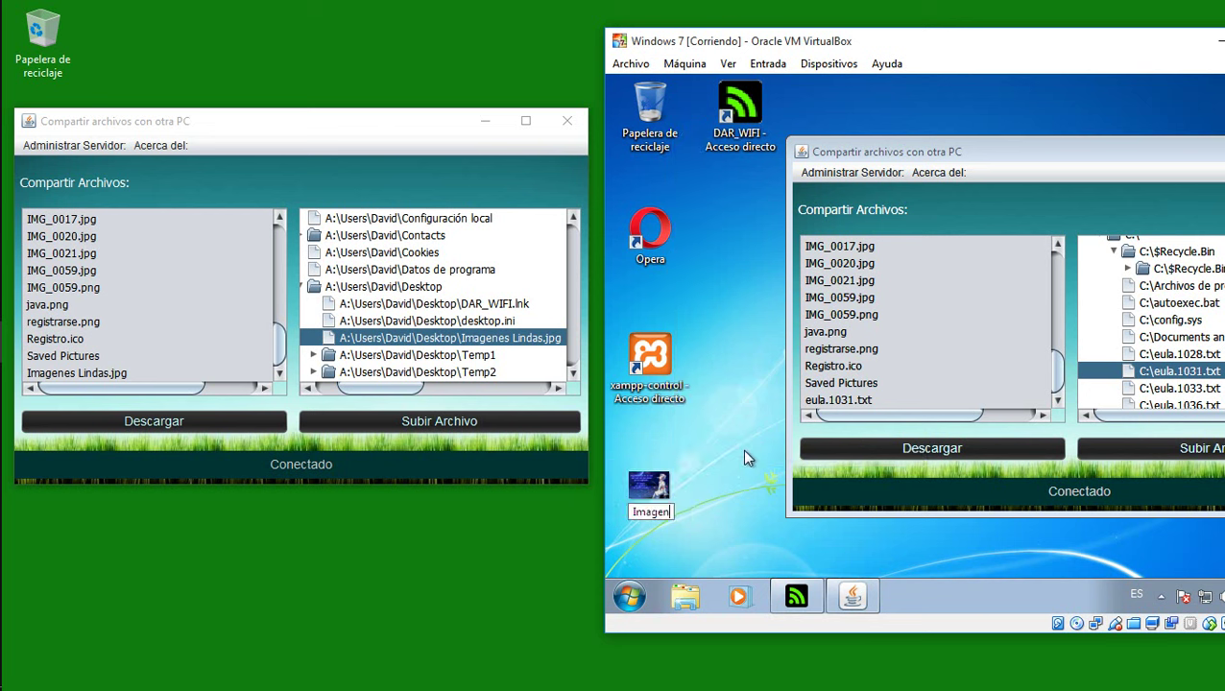
pyautogui.press('Return')
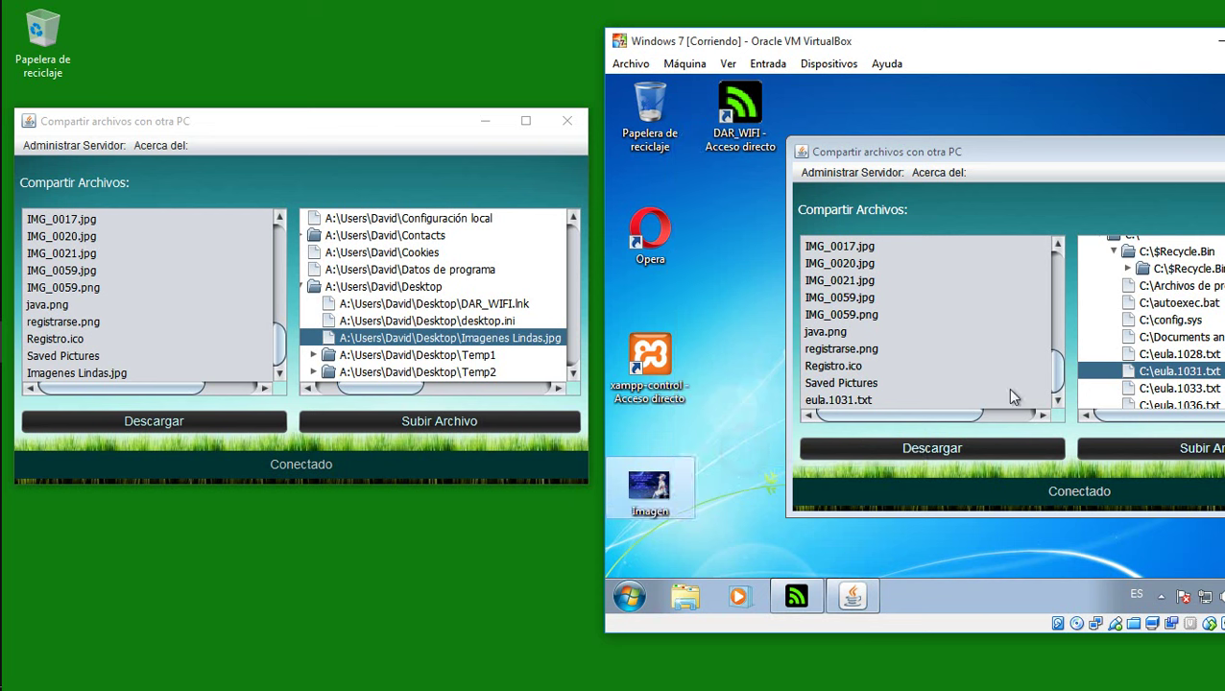
# - Try to upload C:\eula.1031.txt from the virtual machine again and reposition the two sharing windows side by side
pyautogui.click(1143, 458)
pyautogui.click(675, 383)
pyautogui.moveTo(990, 151); pyautogui.dragTo(851, 149)
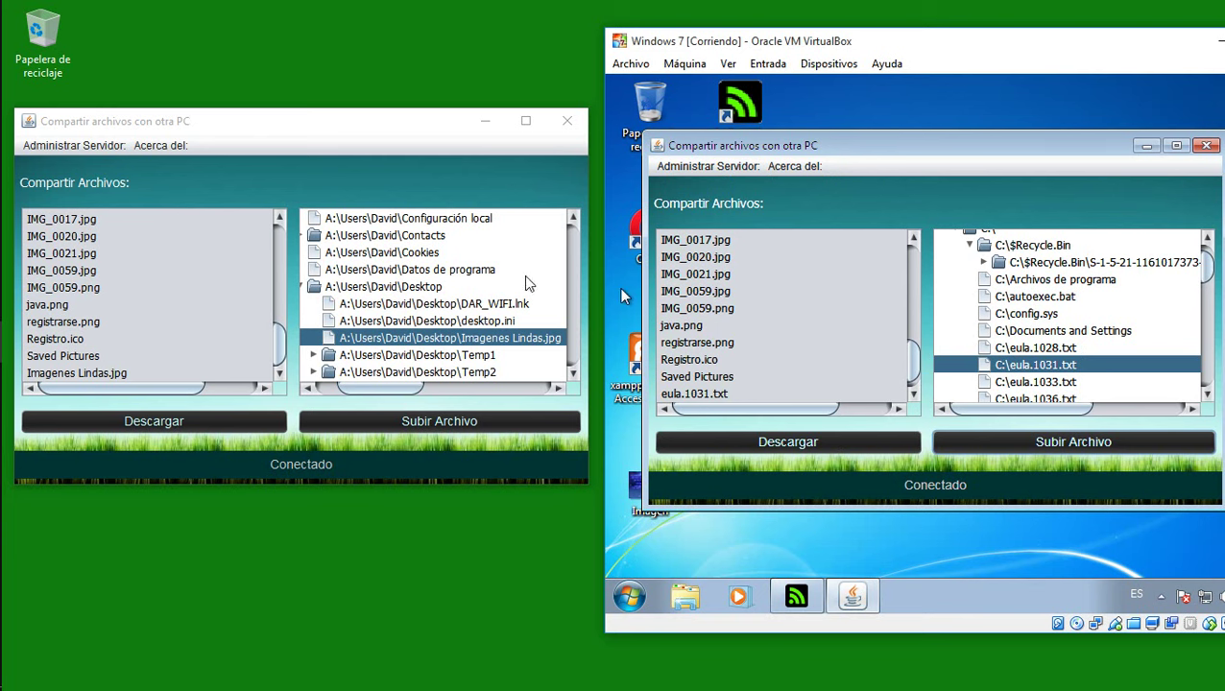
pyautogui.moveTo(368, 135); pyautogui.dragTo(376, 140)
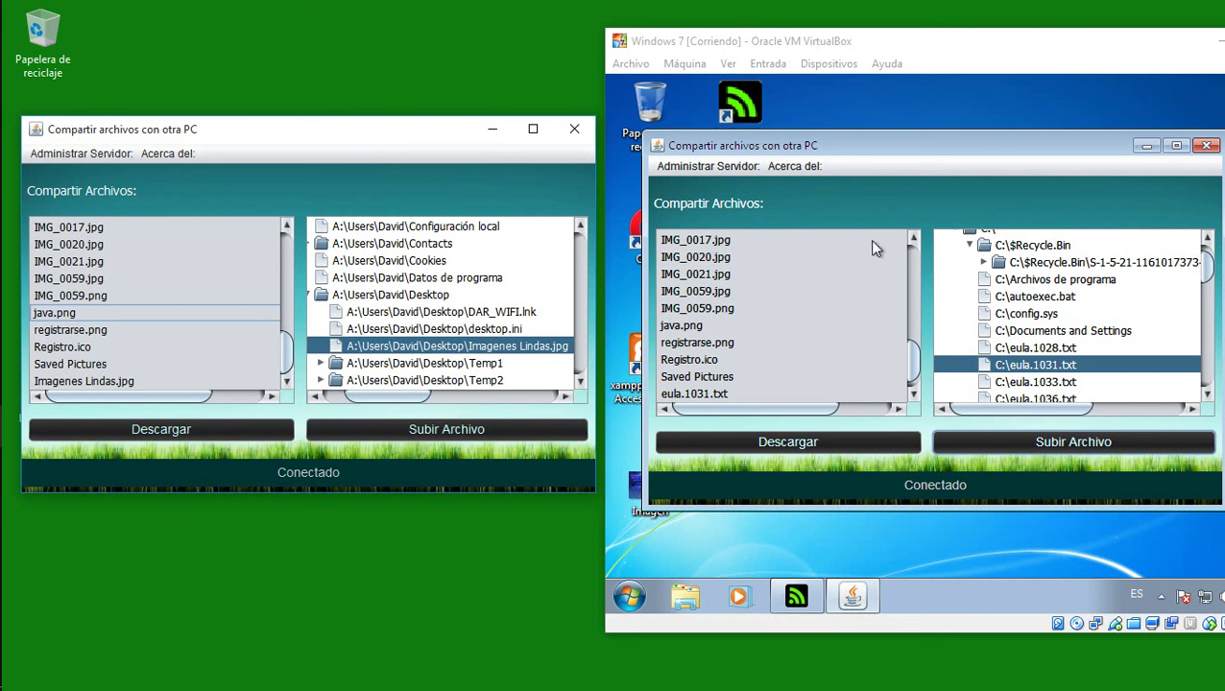
# - Close the file sharing windows on the virtual machine and the host, and minimize DAR WIFI on both
pyautogui.click(1207, 146)
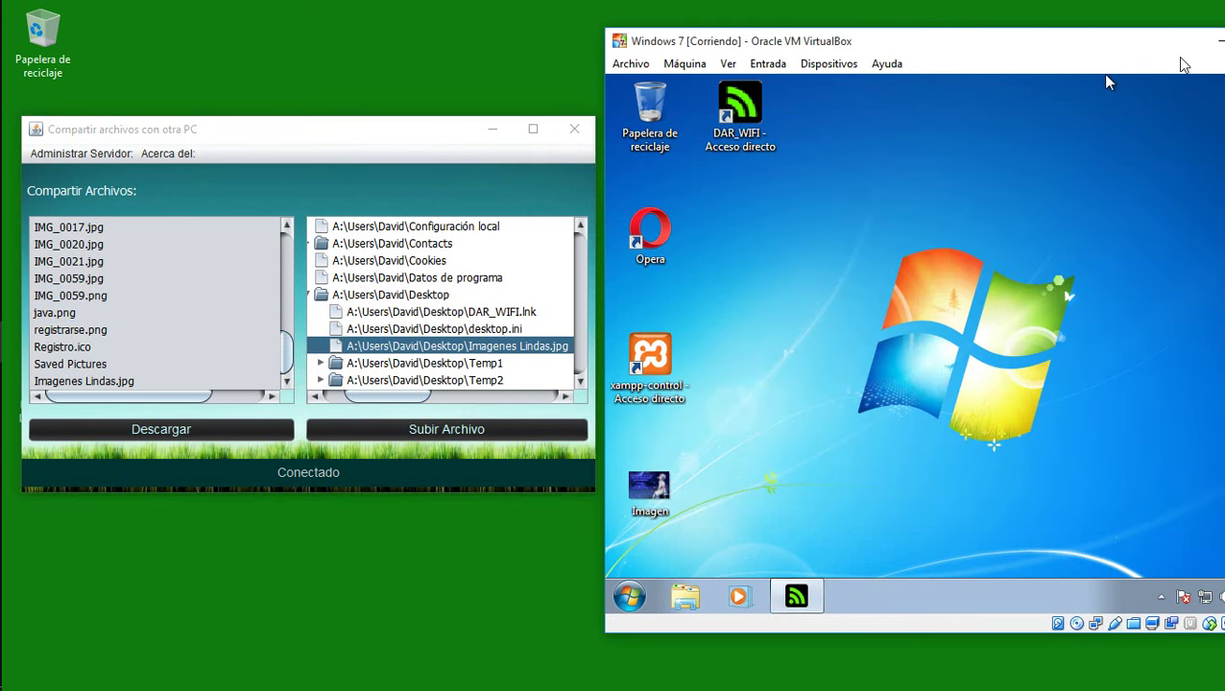
pyautogui.click(789, 603)
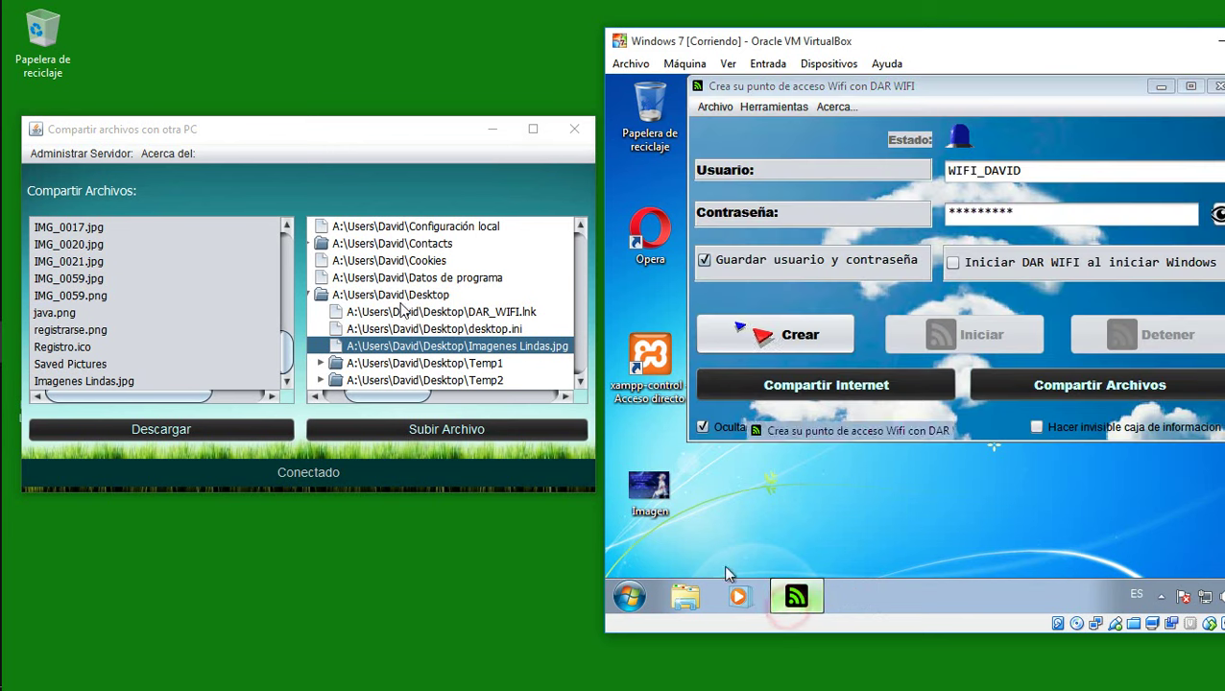
pyautogui.click(791, 599)
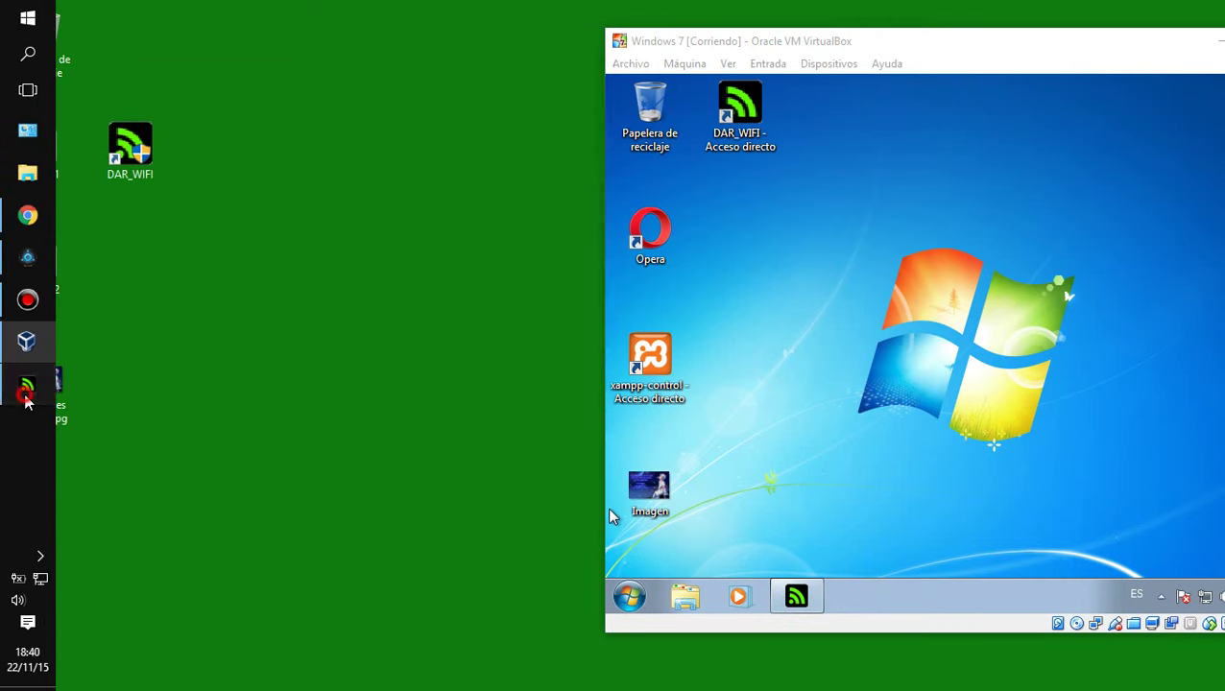
pyautogui.click(24, 384)
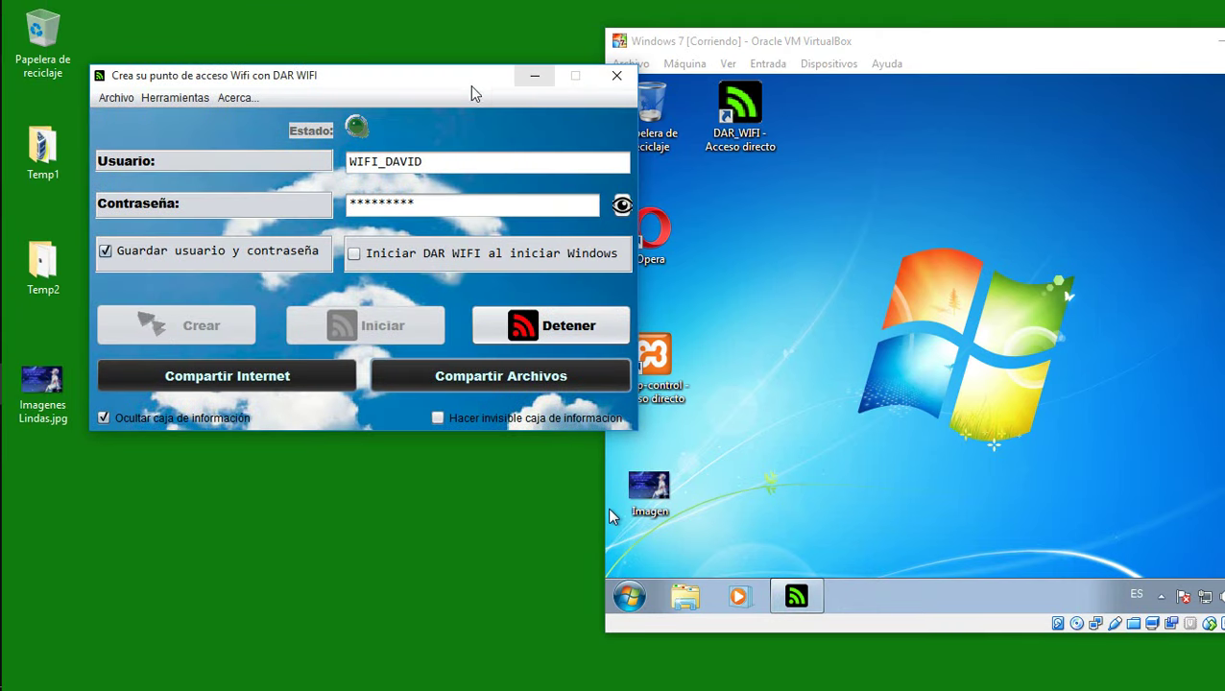
pyautogui.click(520, 79)
# - Open Imagen on the virtual machine and Imagenes Lindas.jpg on the host to compare them, and close both viewers
pyautogui.doubleClick(649, 488)
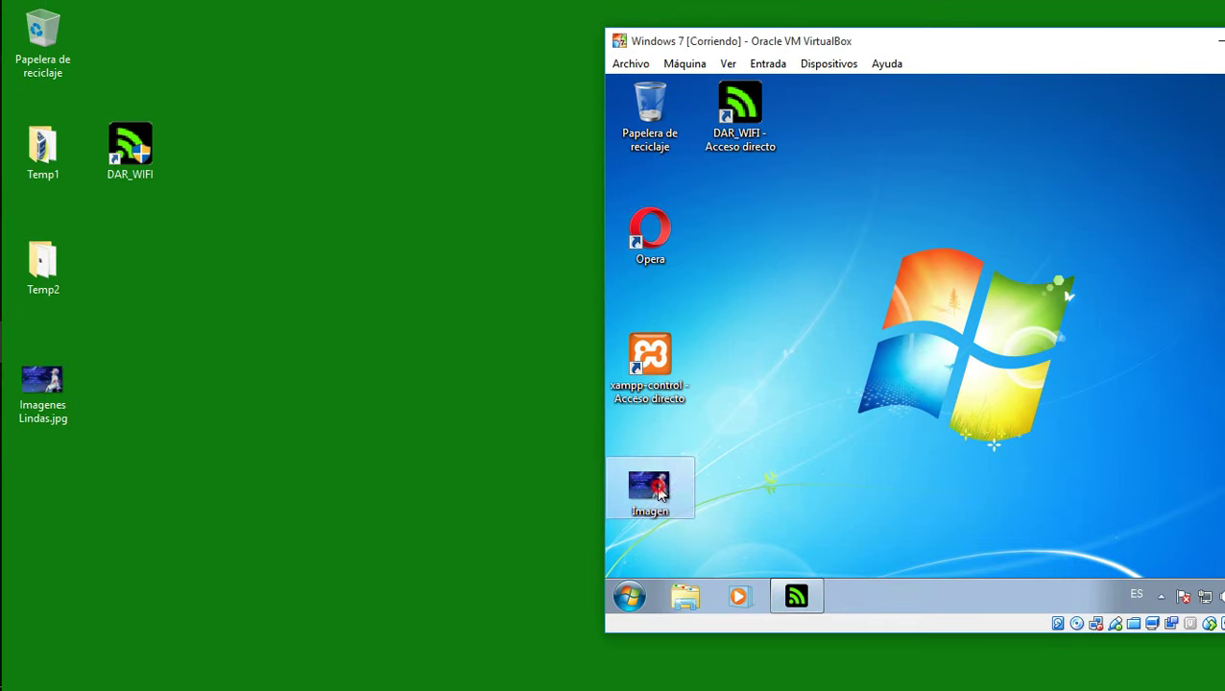
pyautogui.doubleClick(60, 401)
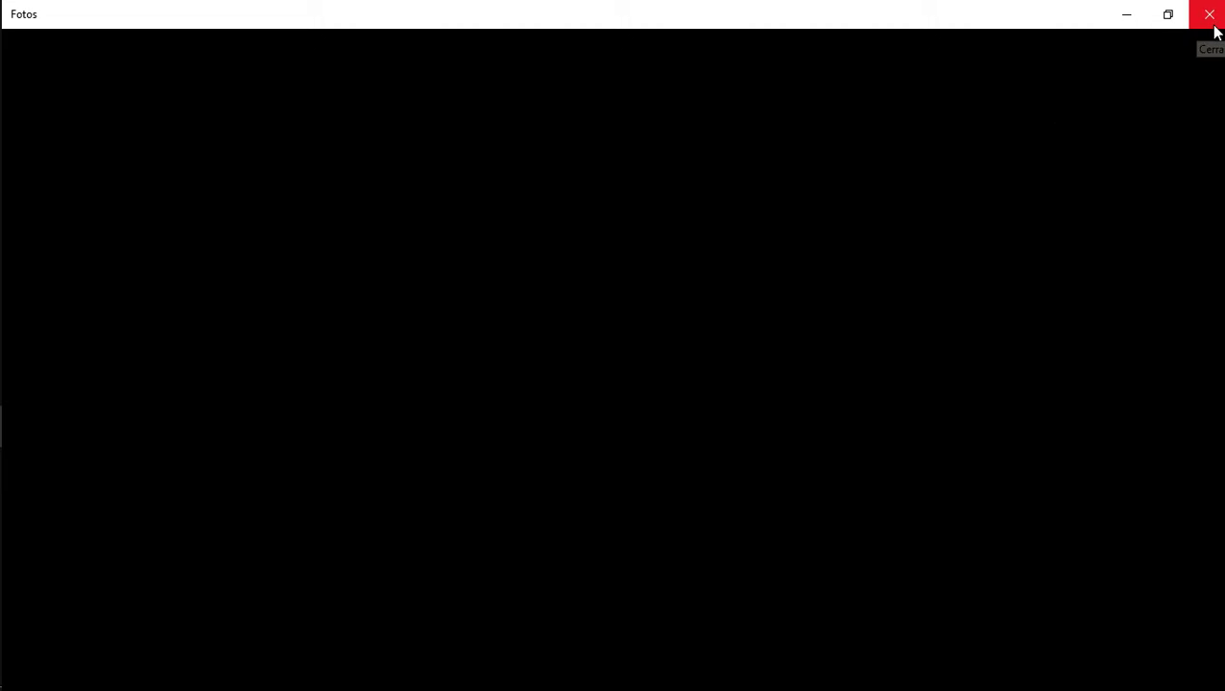
pyautogui.click(1171, 20)
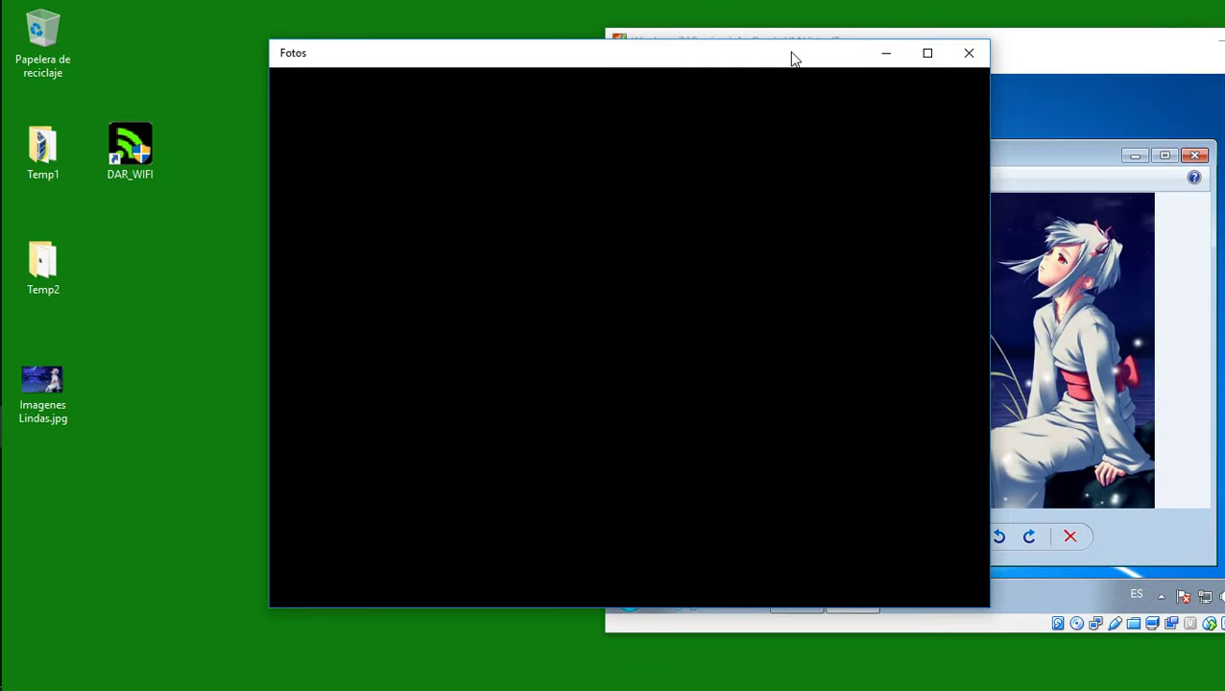
pyautogui.moveTo(792, 60); pyautogui.dragTo(566, 66)
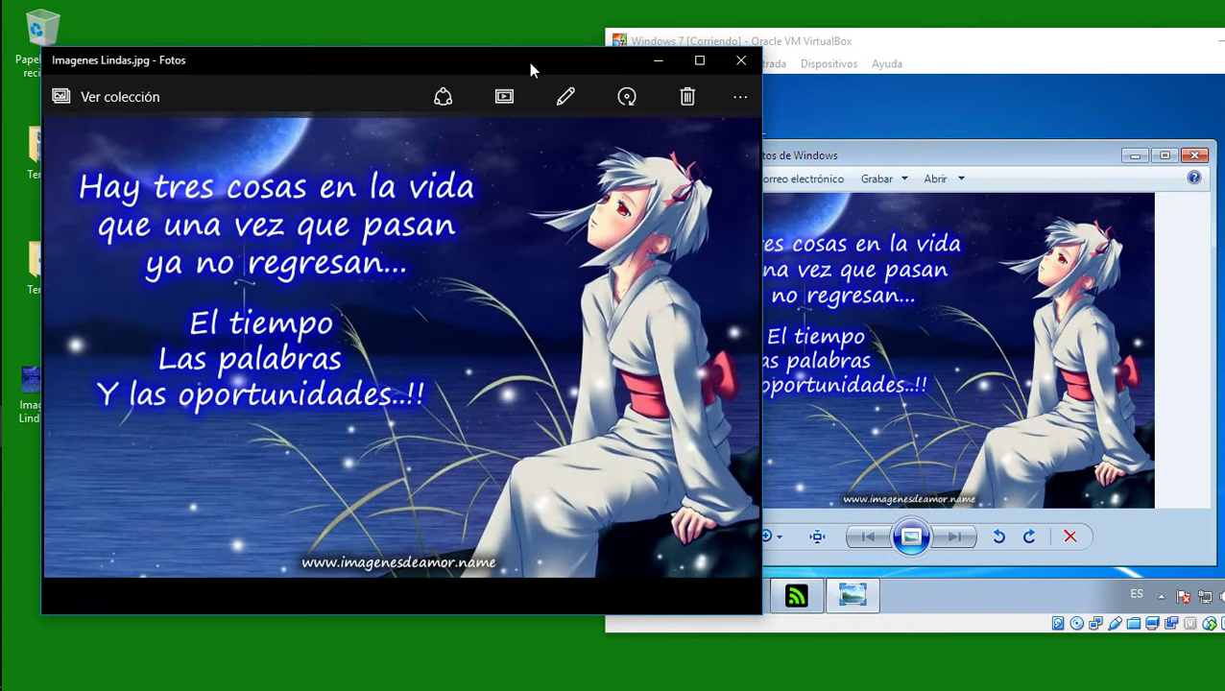
pyautogui.moveTo(529, 64); pyautogui.dragTo(506, 77)
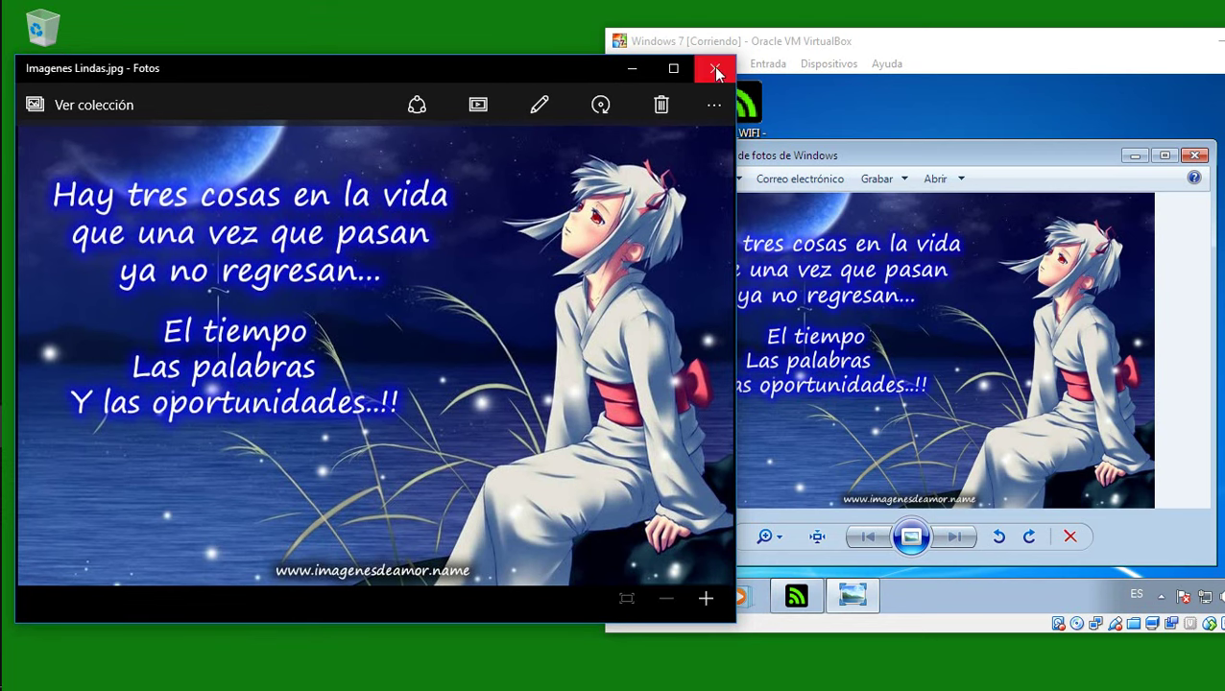
pyautogui.click(713, 65)
pyautogui.click(334, 403)
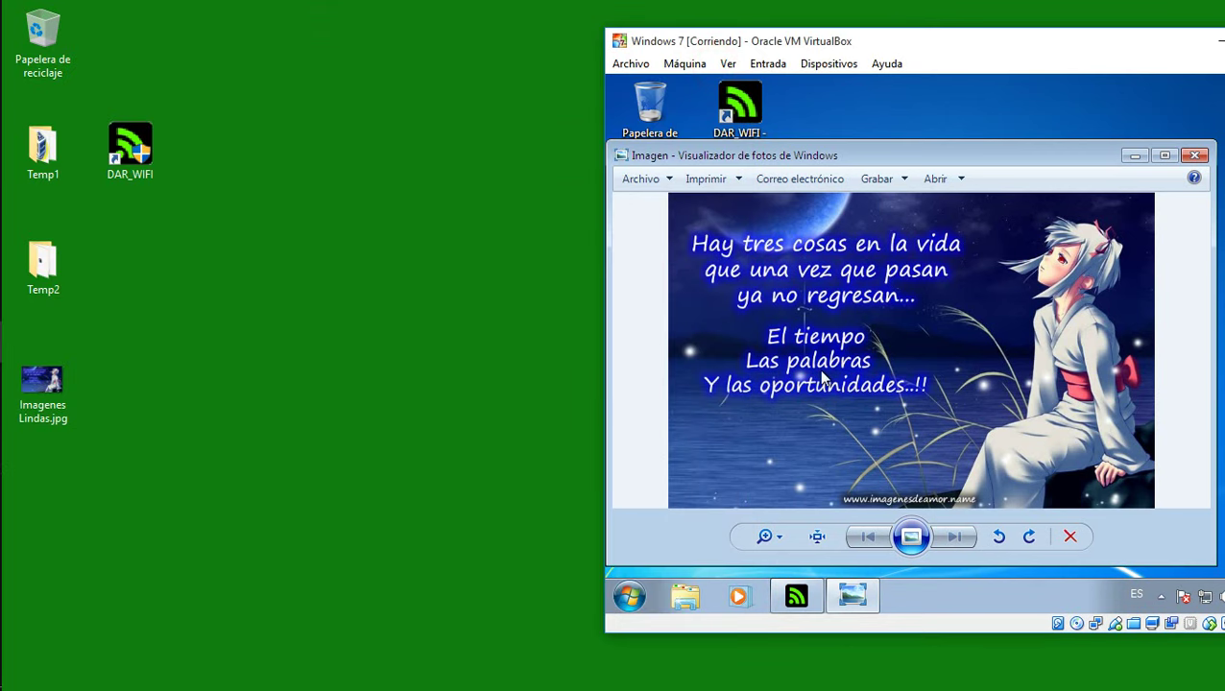
pyautogui.click(1197, 157)
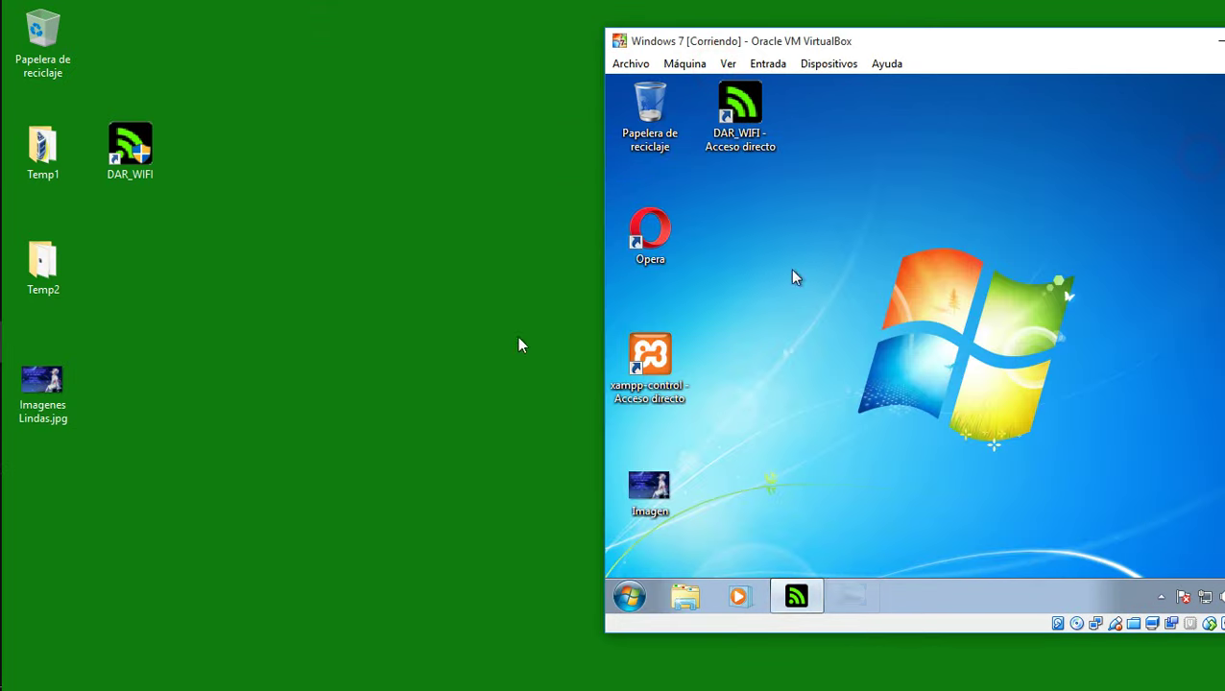
# - Restore the host's DAR WIFI window, move it clear of the virtual machine and view its program information
pyautogui.click(27, 385)
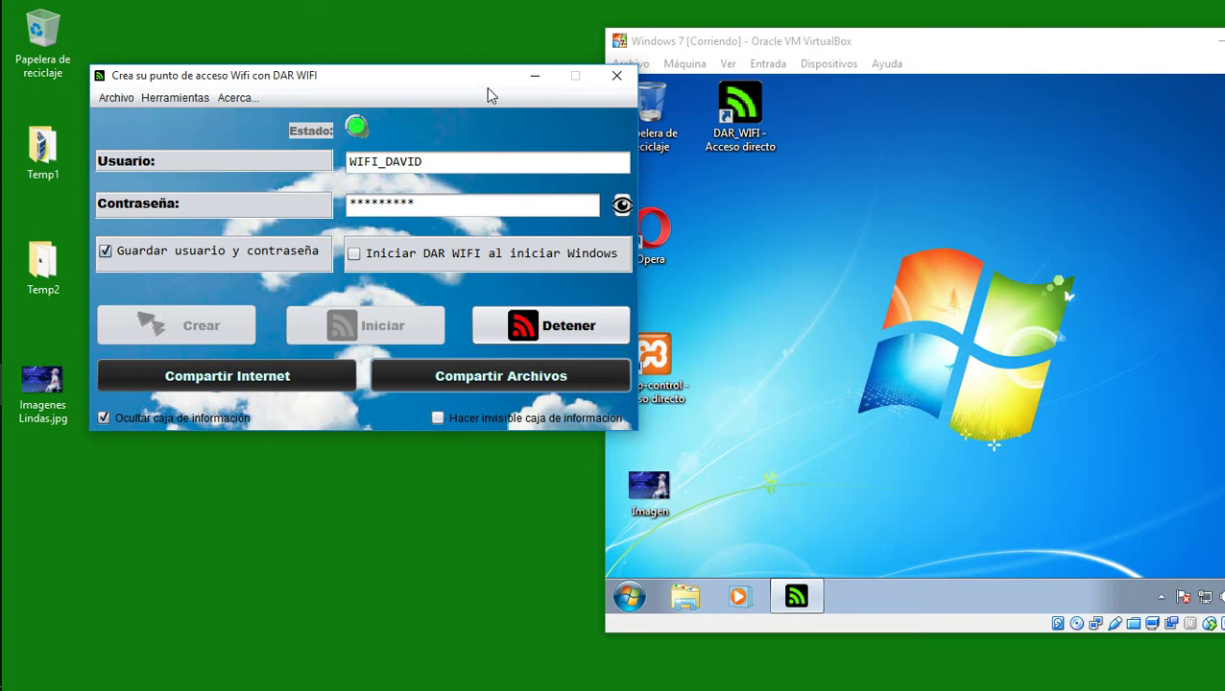
pyautogui.moveTo(473, 81); pyautogui.dragTo(430, 152)
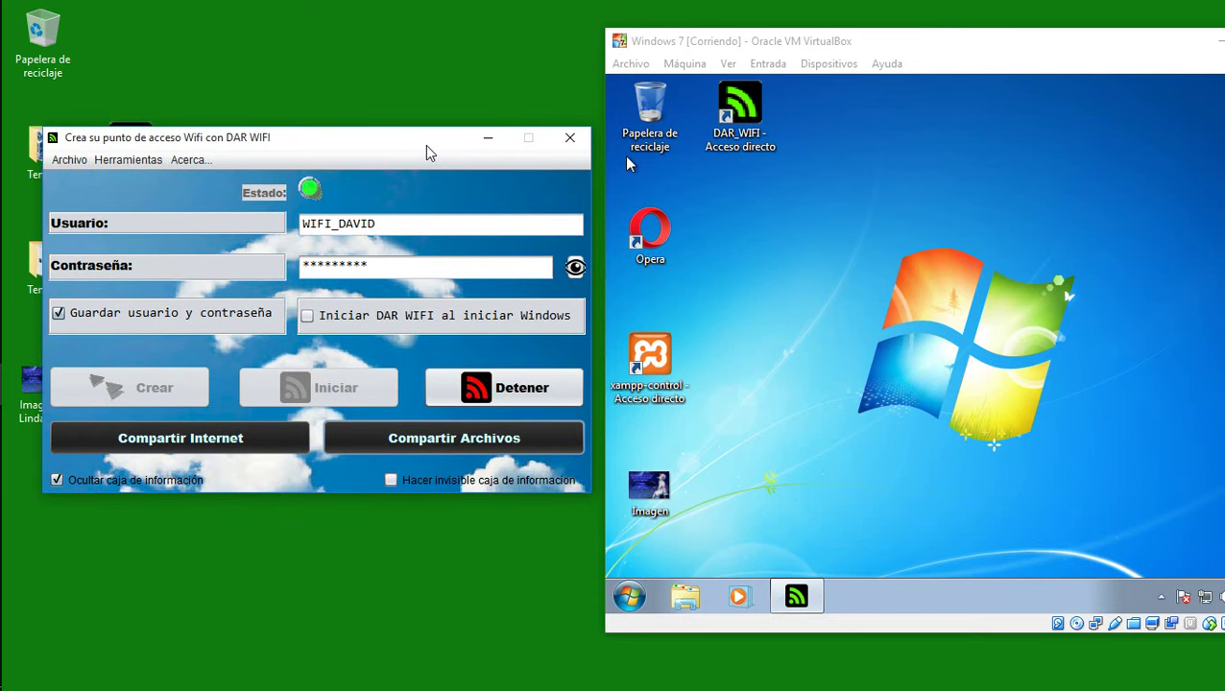
pyautogui.click(194, 160)
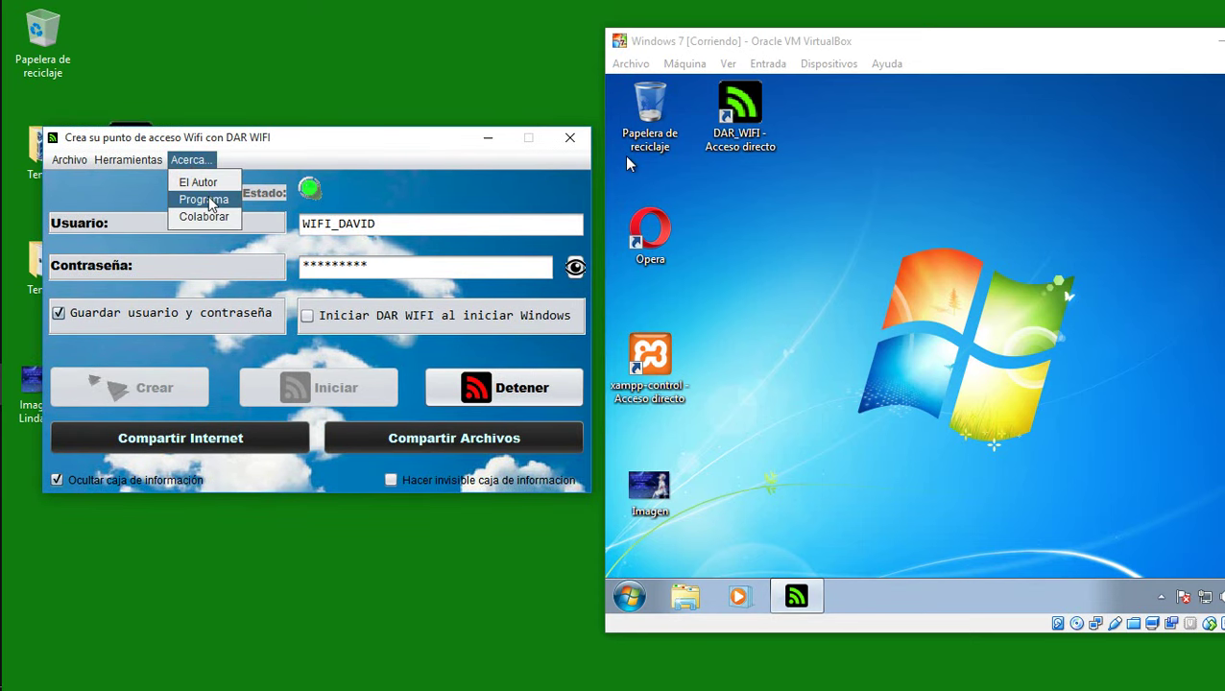
pyautogui.click(205, 198)
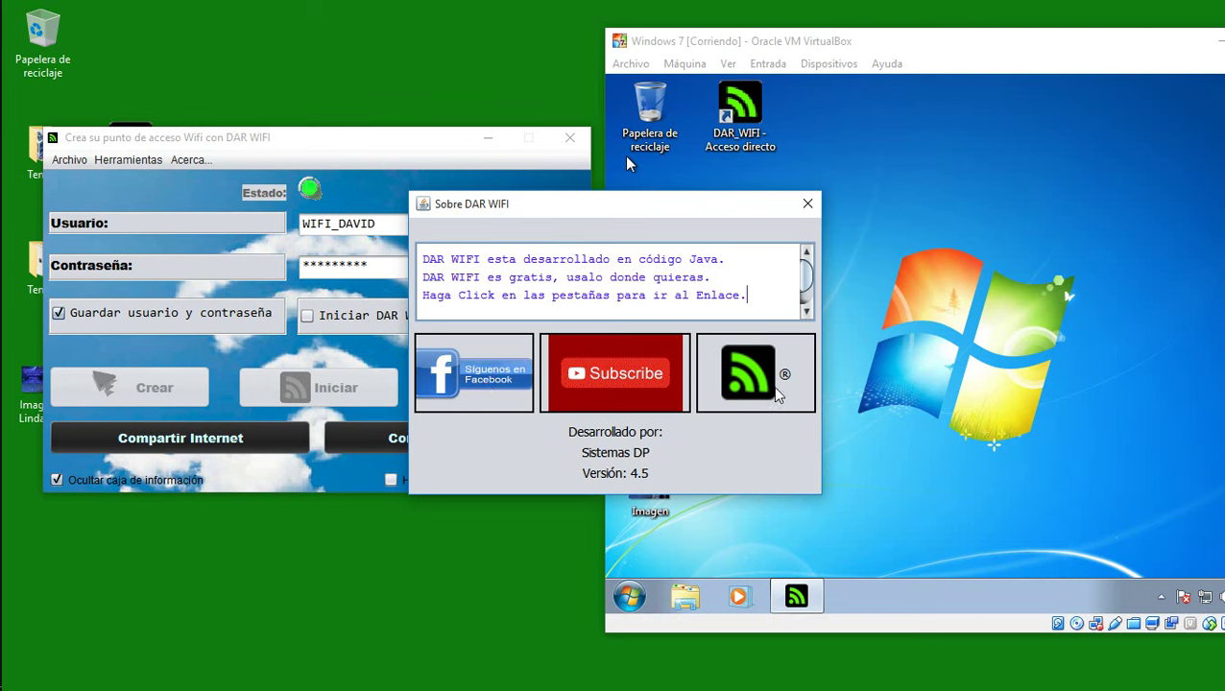
pyautogui.click(809, 207)
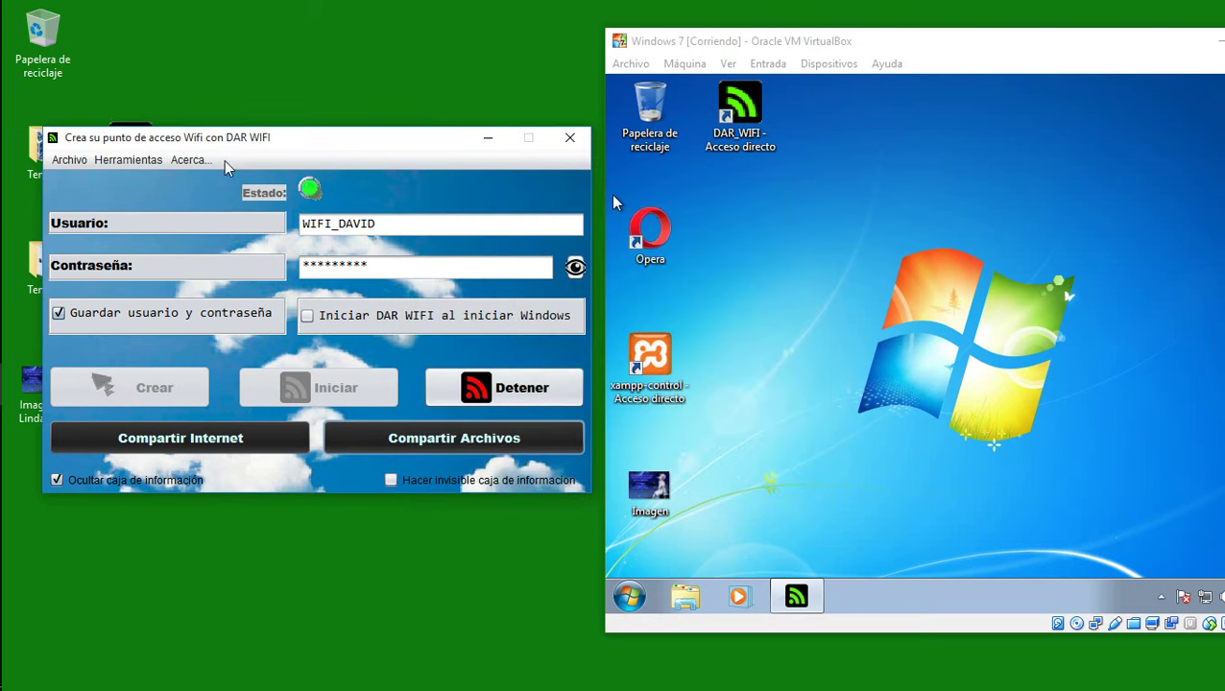
# - View DAR WIFI's author information, highlight the author's contact e-mail, and close the dialog
pyautogui.click(189, 159)
pyautogui.click(185, 180)
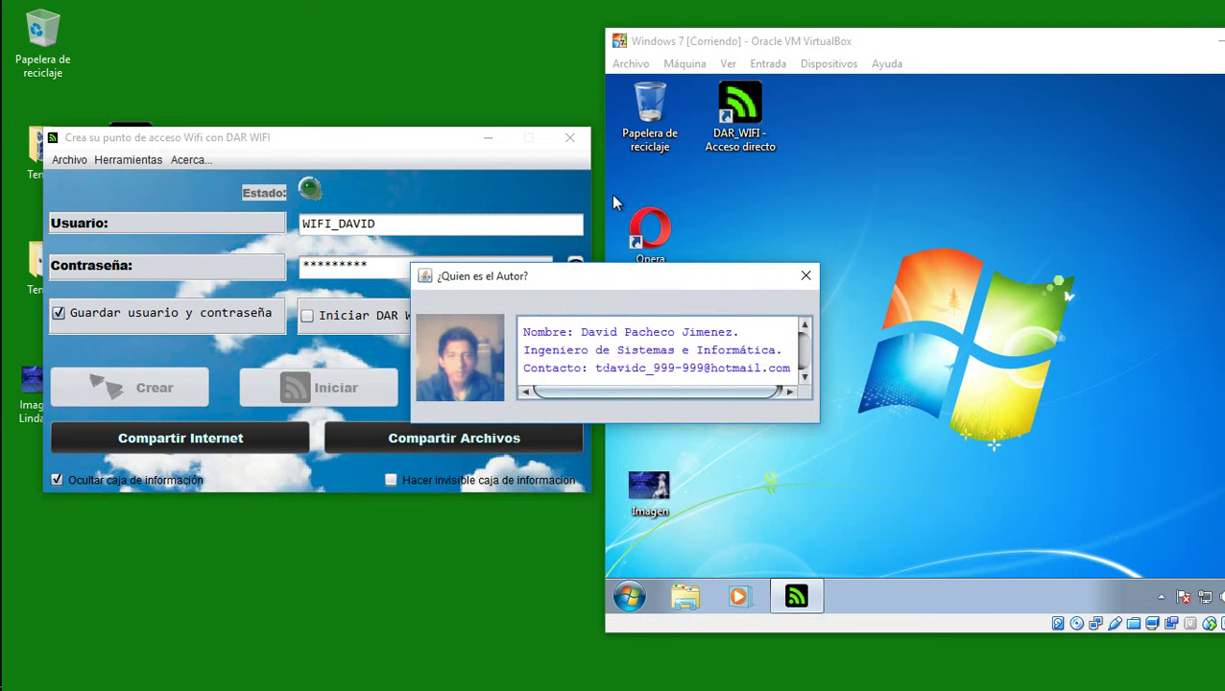
pyautogui.moveTo(792, 368); pyautogui.dragTo(597, 367)
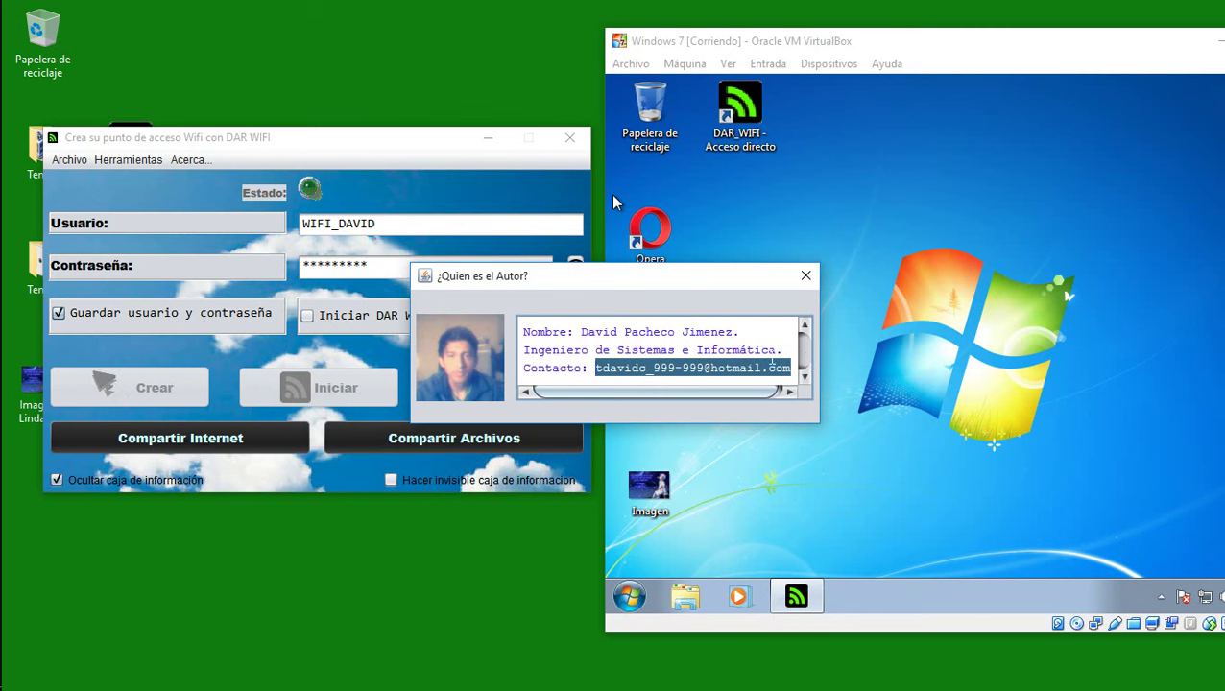
pyautogui.click(805, 275)
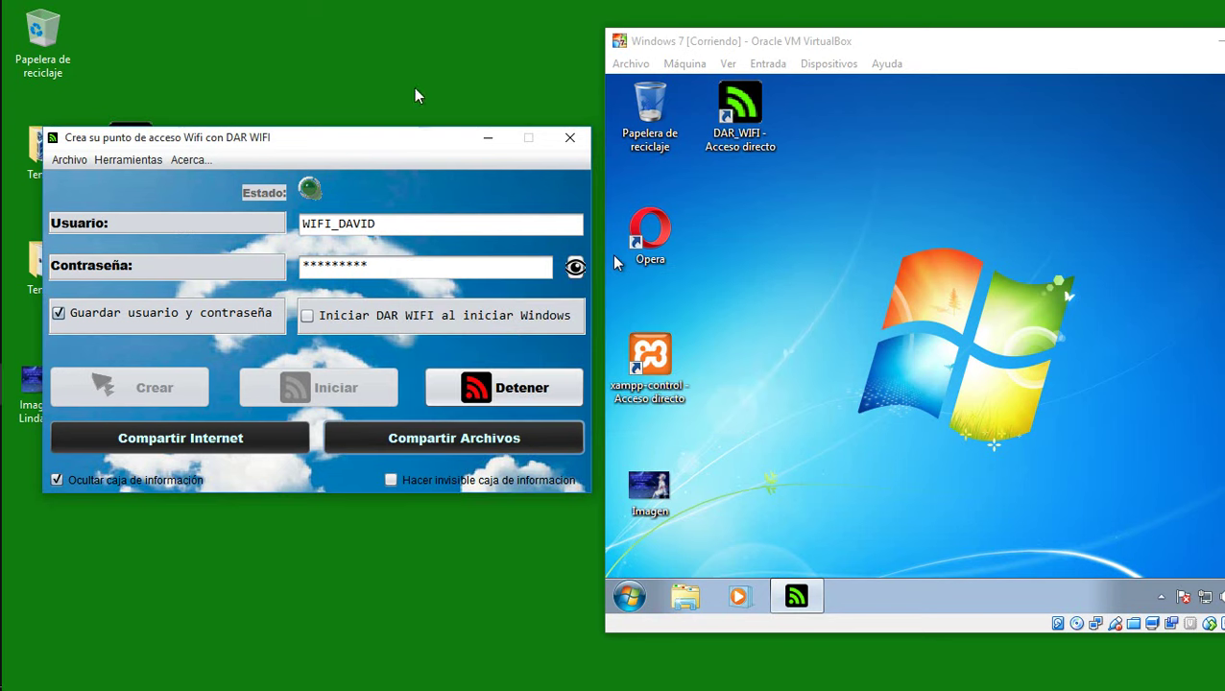
pyautogui.rightClick(360, 46)
pyautogui.click(401, 104)
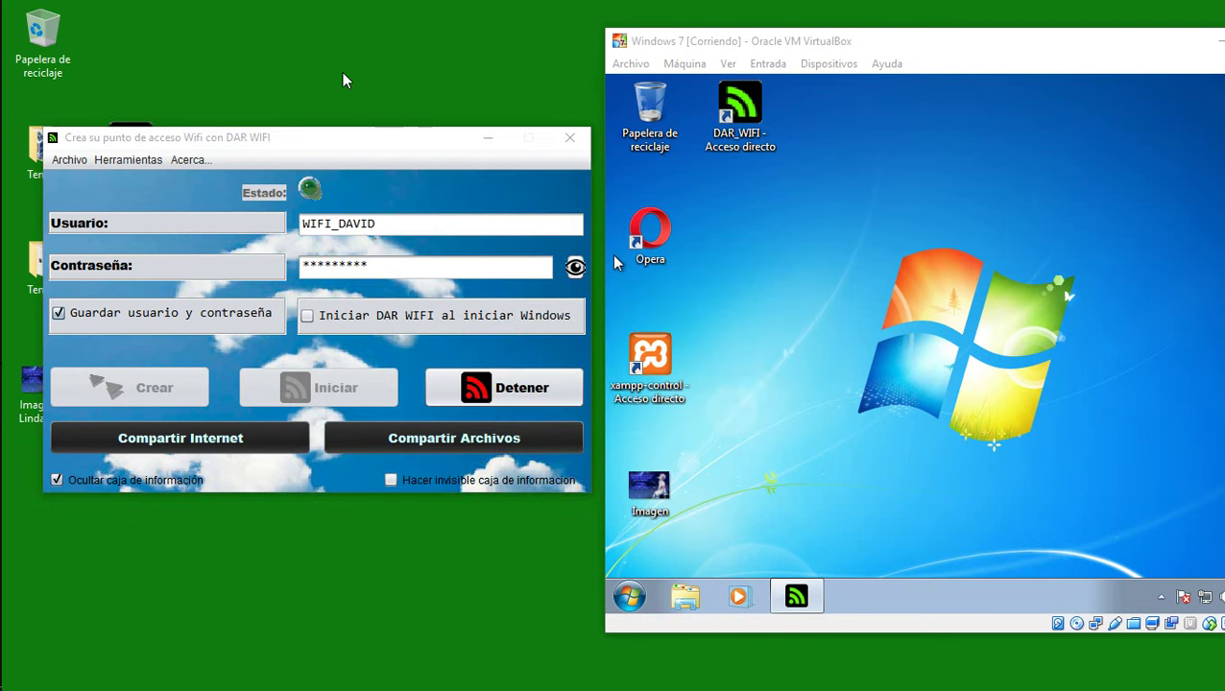
pyautogui.click(320, 157)
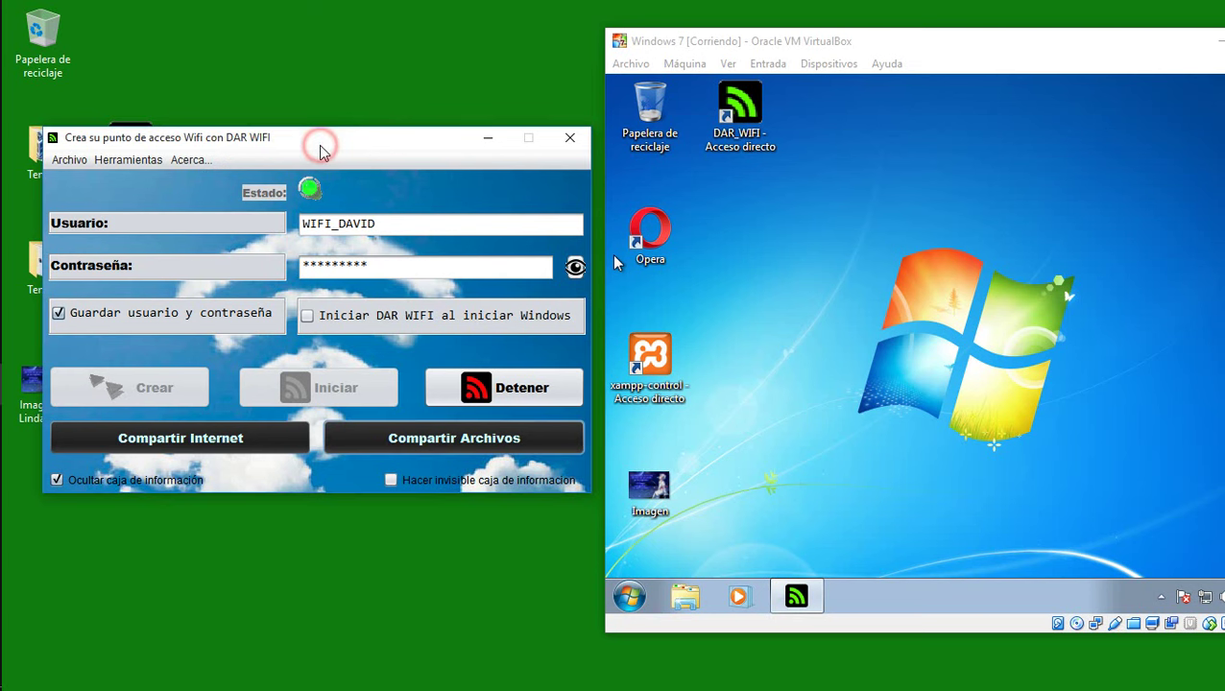